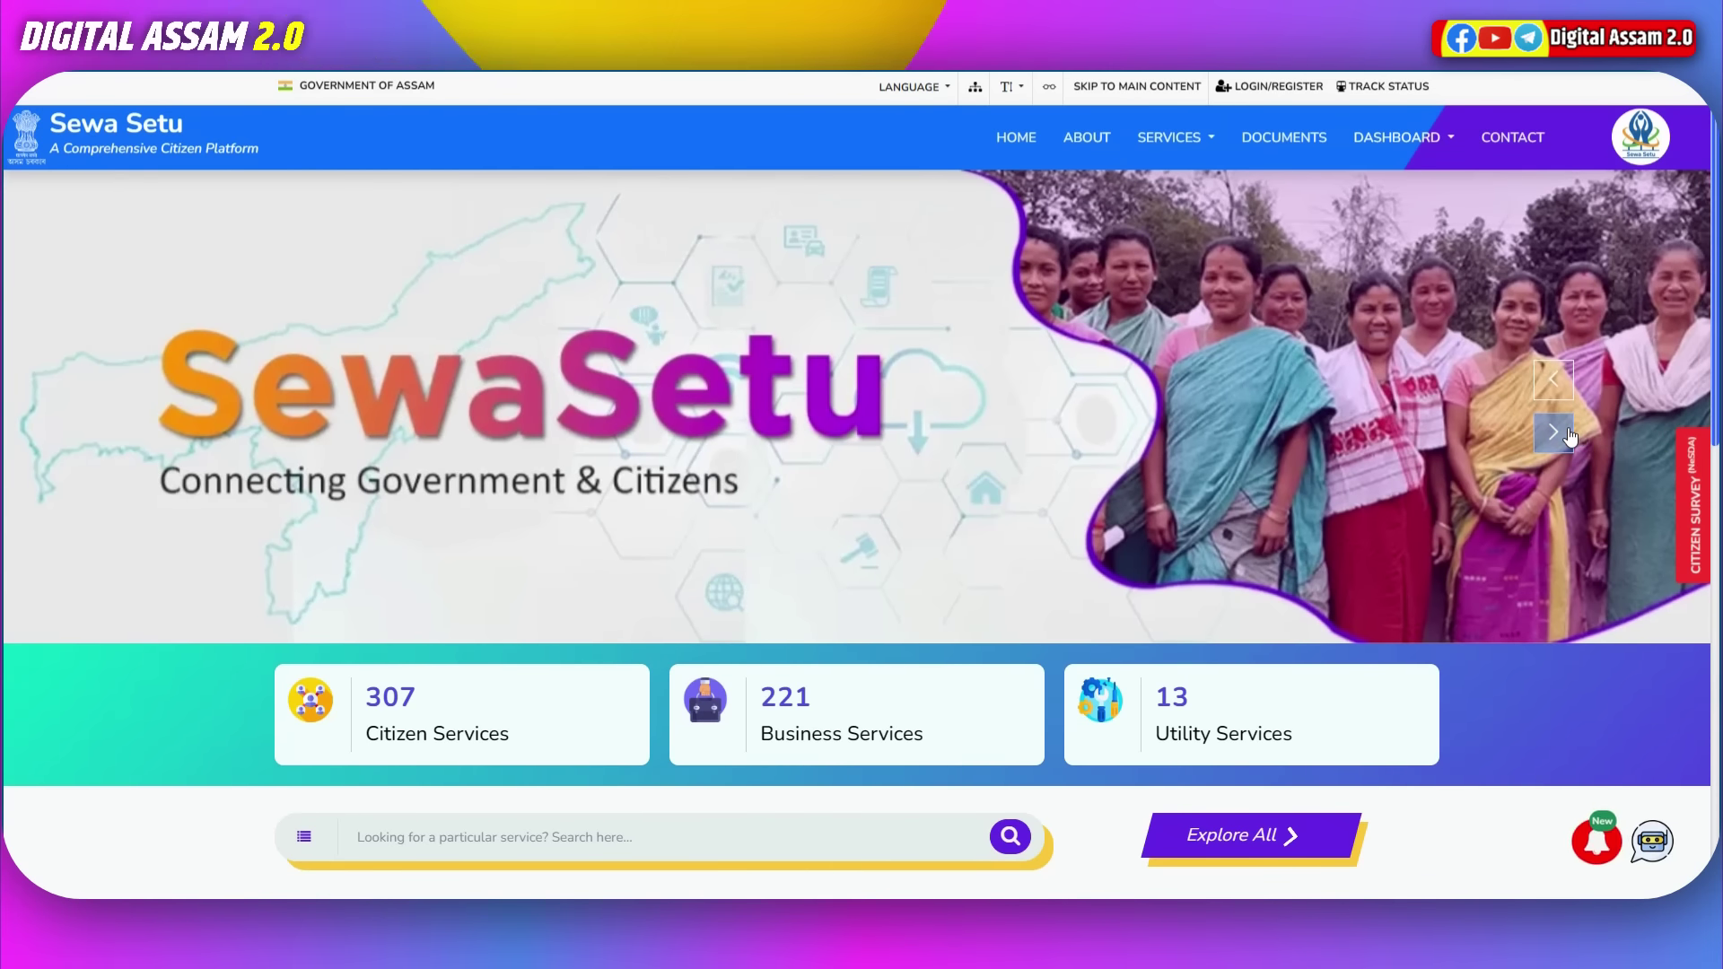
click(1572, 438)
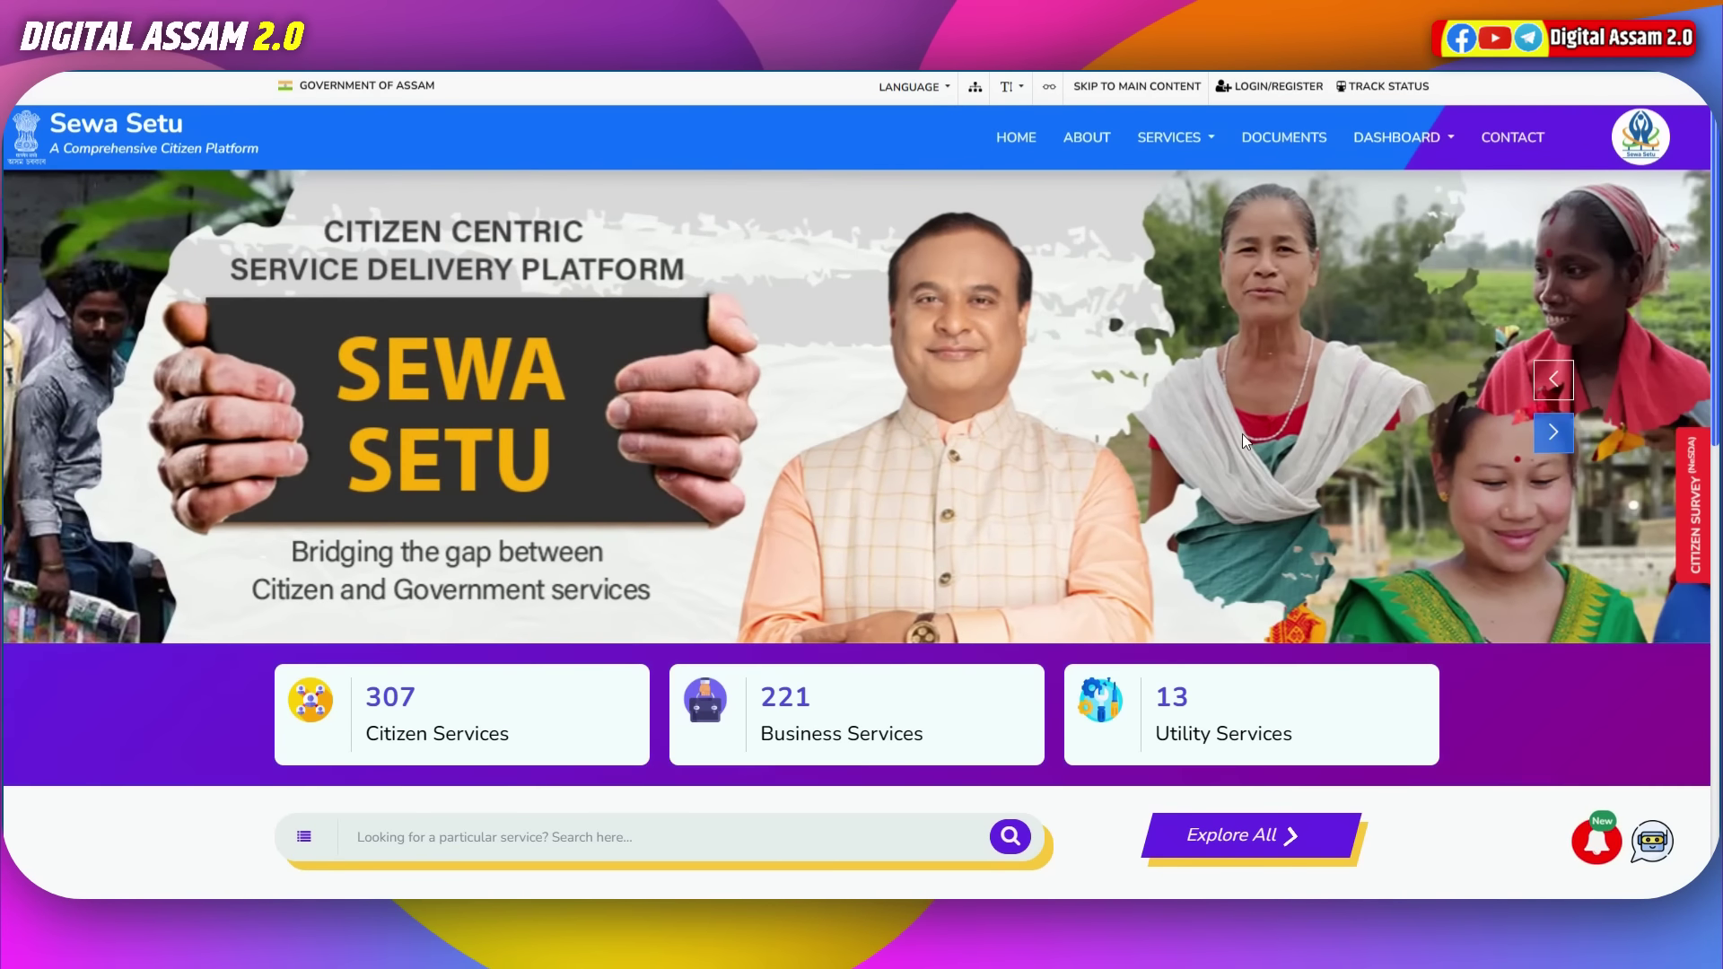
scroll(917, 575, down, 4)
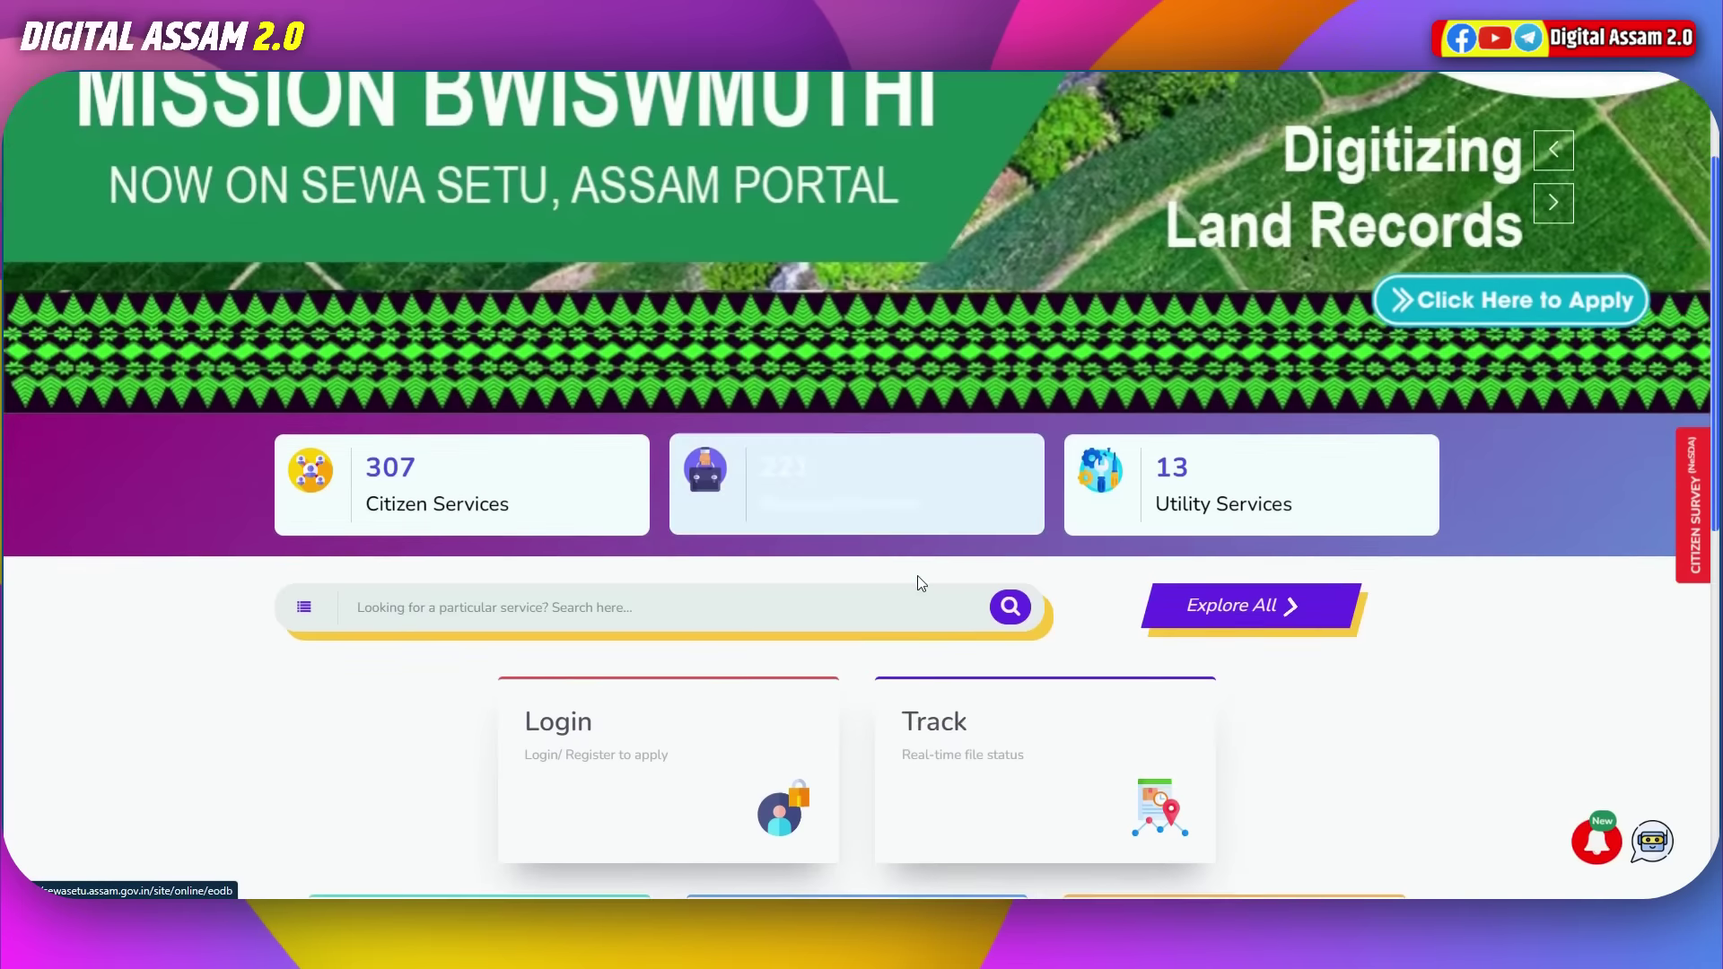
scroll(576, 261, up, 4)
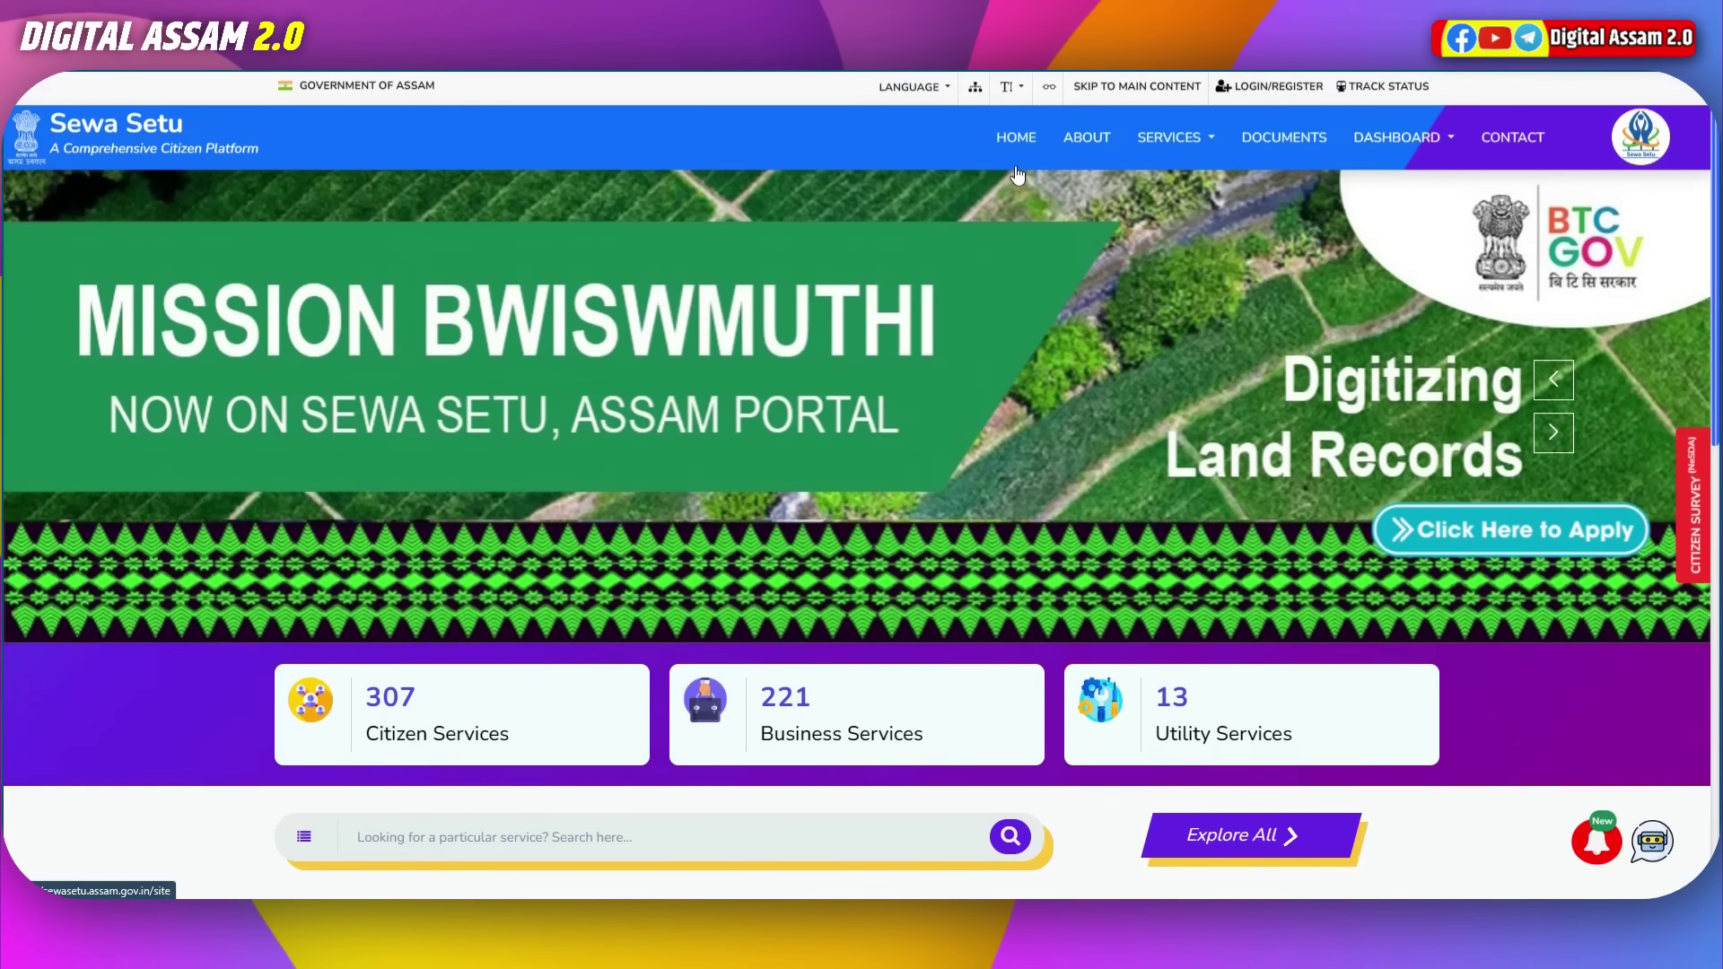
scroll(950, 386, down, 3)
scroll(959, 620, up, 3)
Step: Search for the service "Re-registration of Registration Card of employment seeker in Employment Exchange" by entering "empl" and picking the matching suggestion
scroll(959, 619, down, 3)
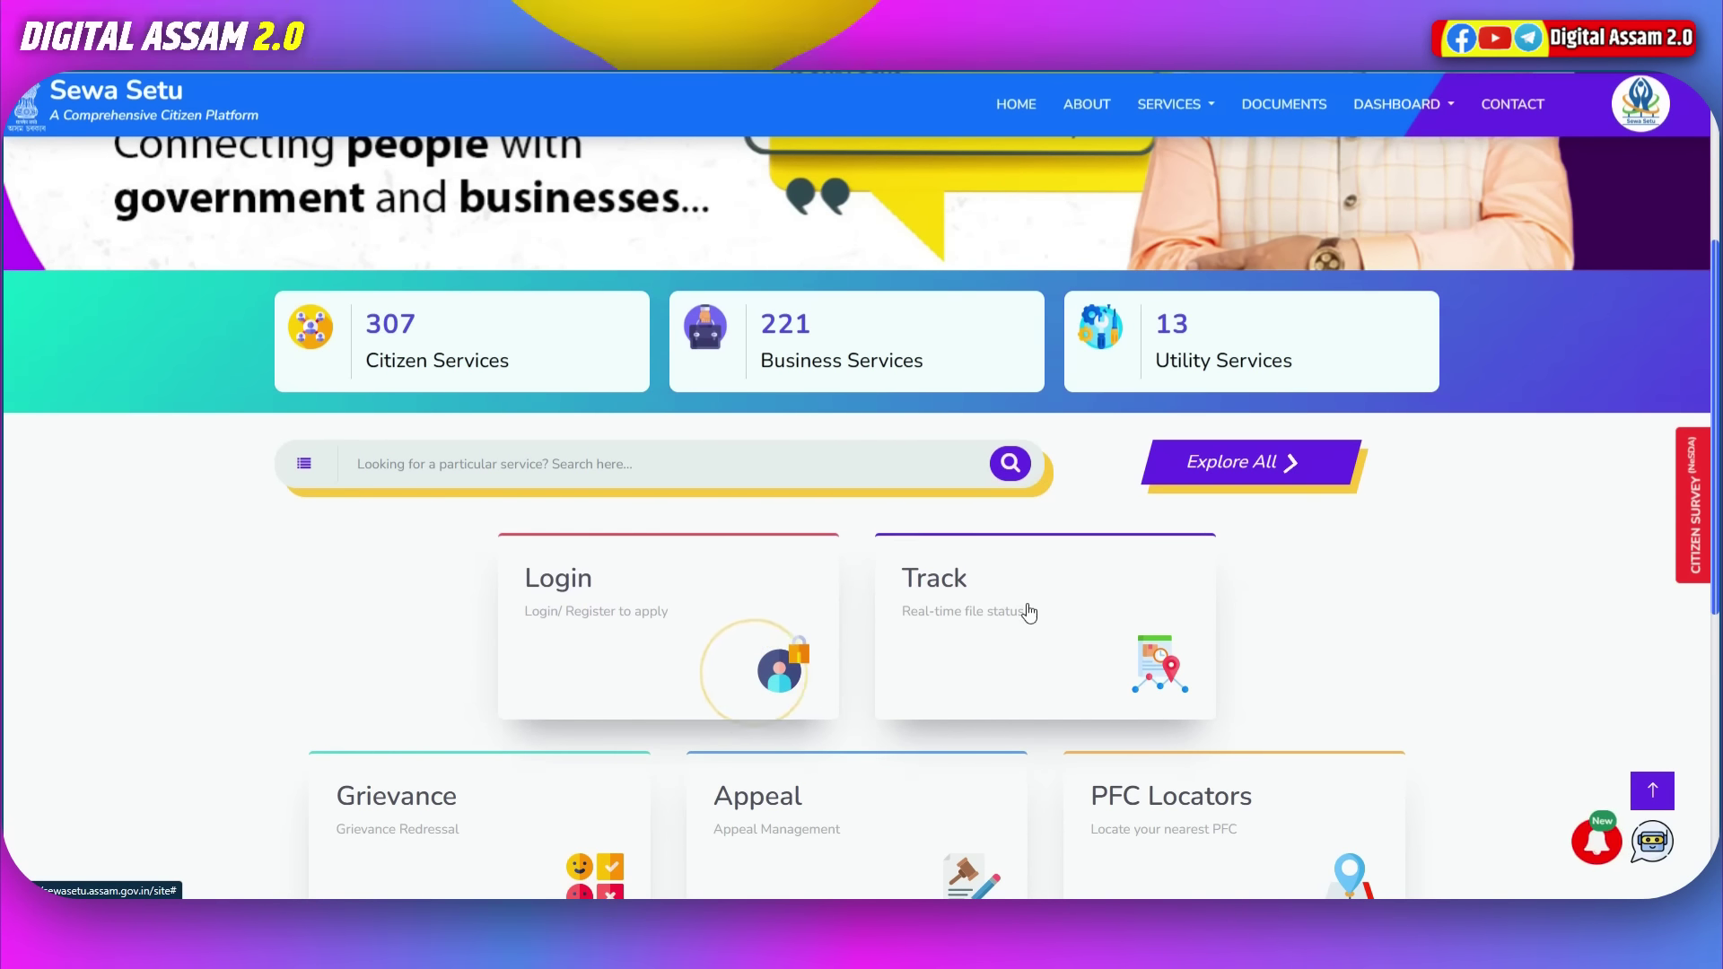
click(653, 463)
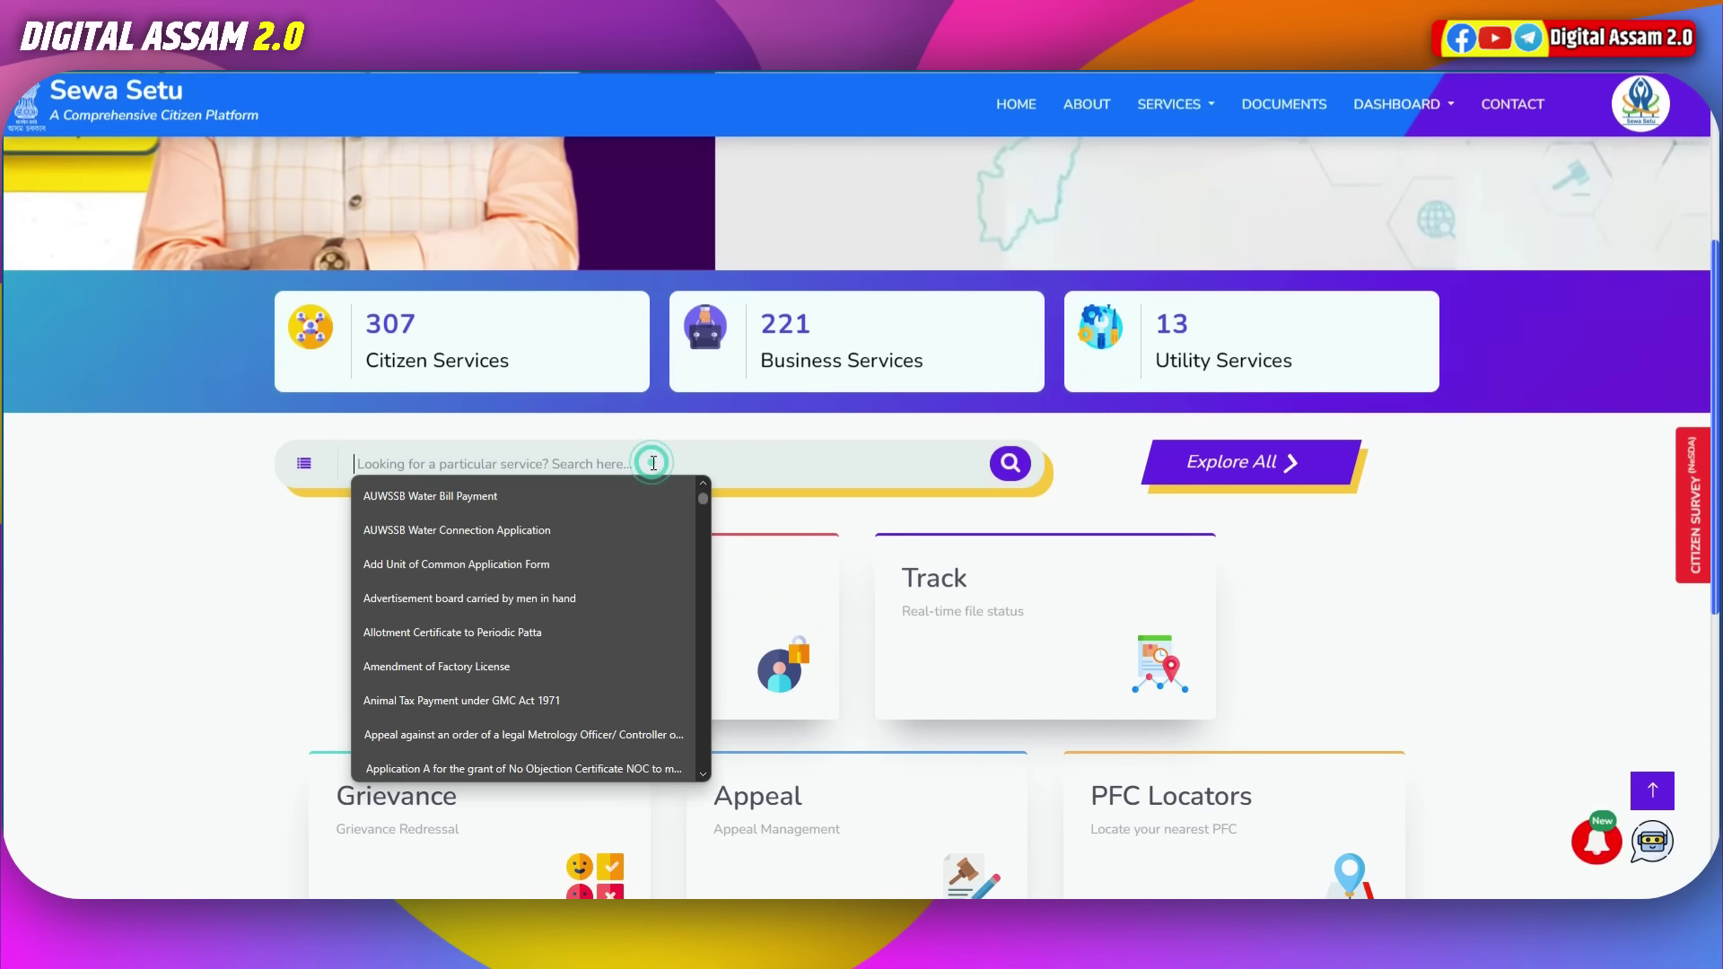
text(e)
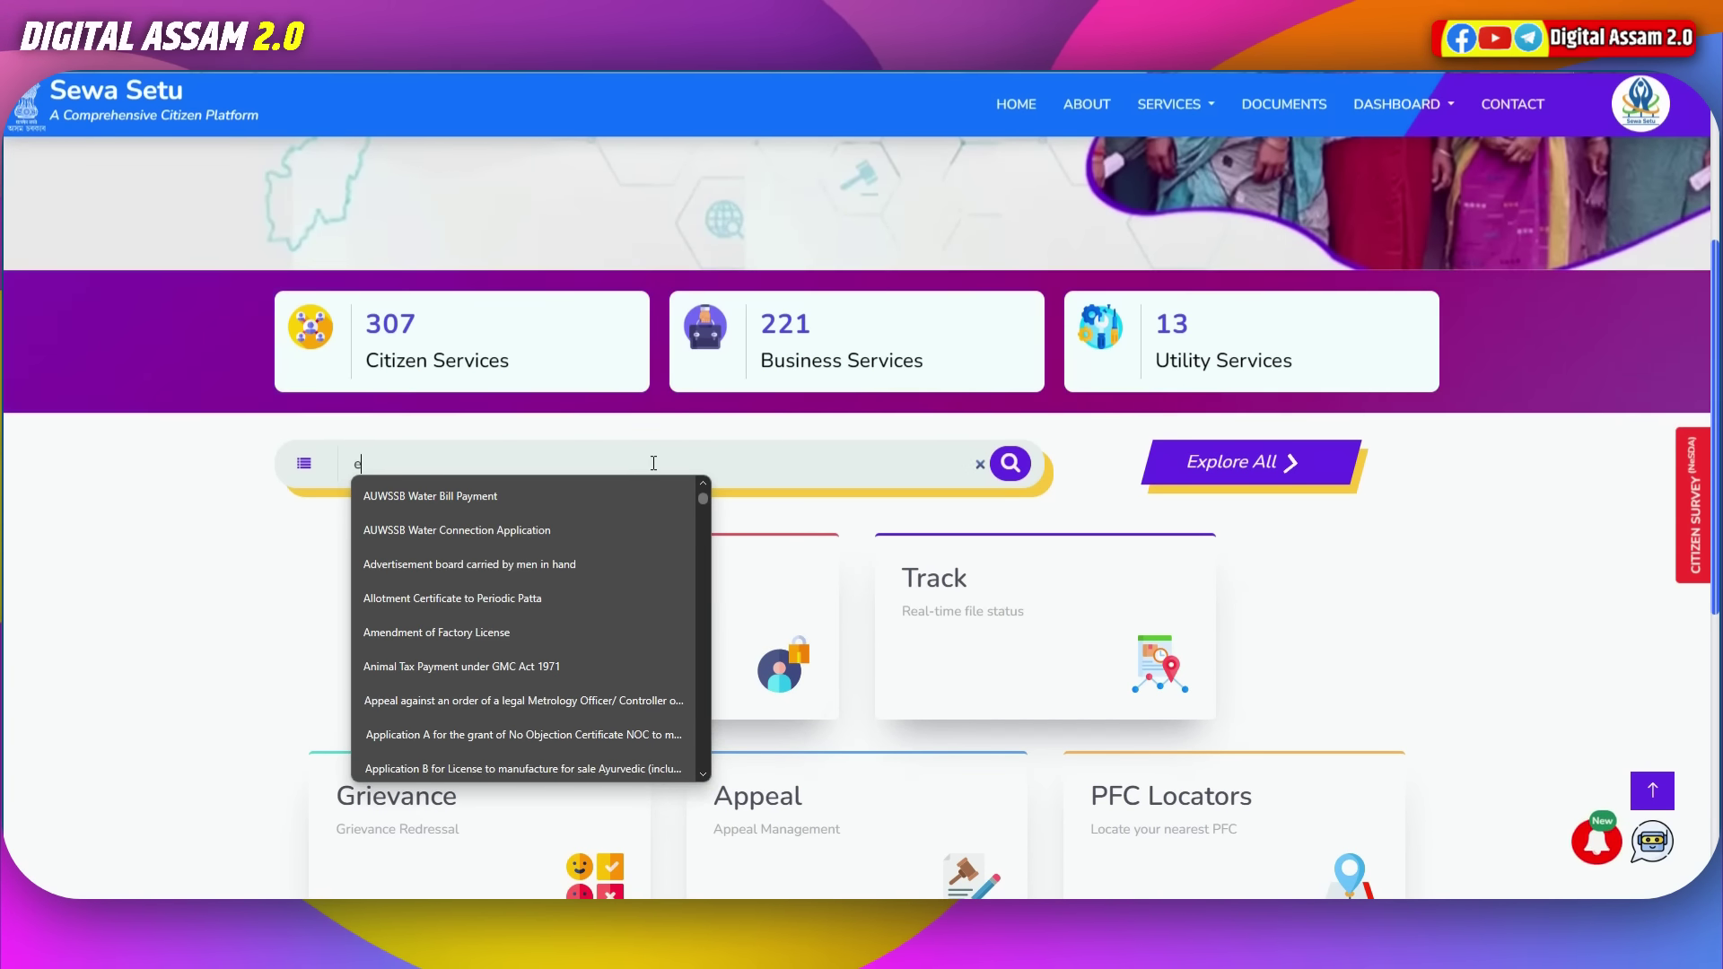
text(mpl)
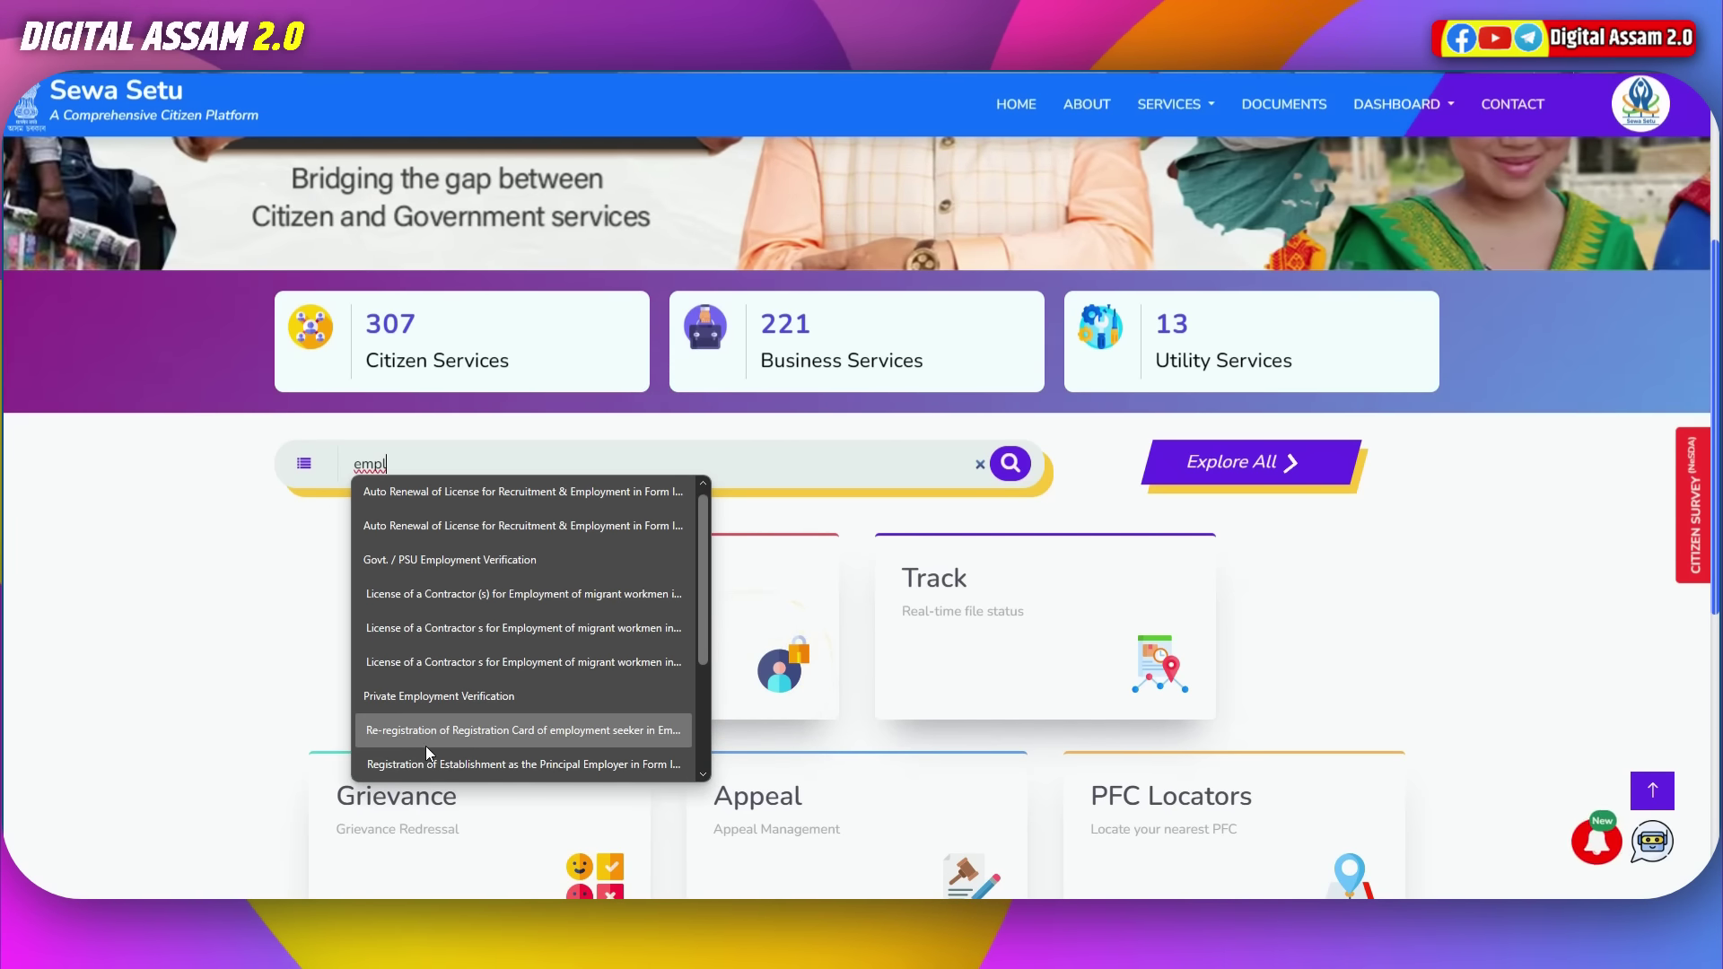
click(567, 734)
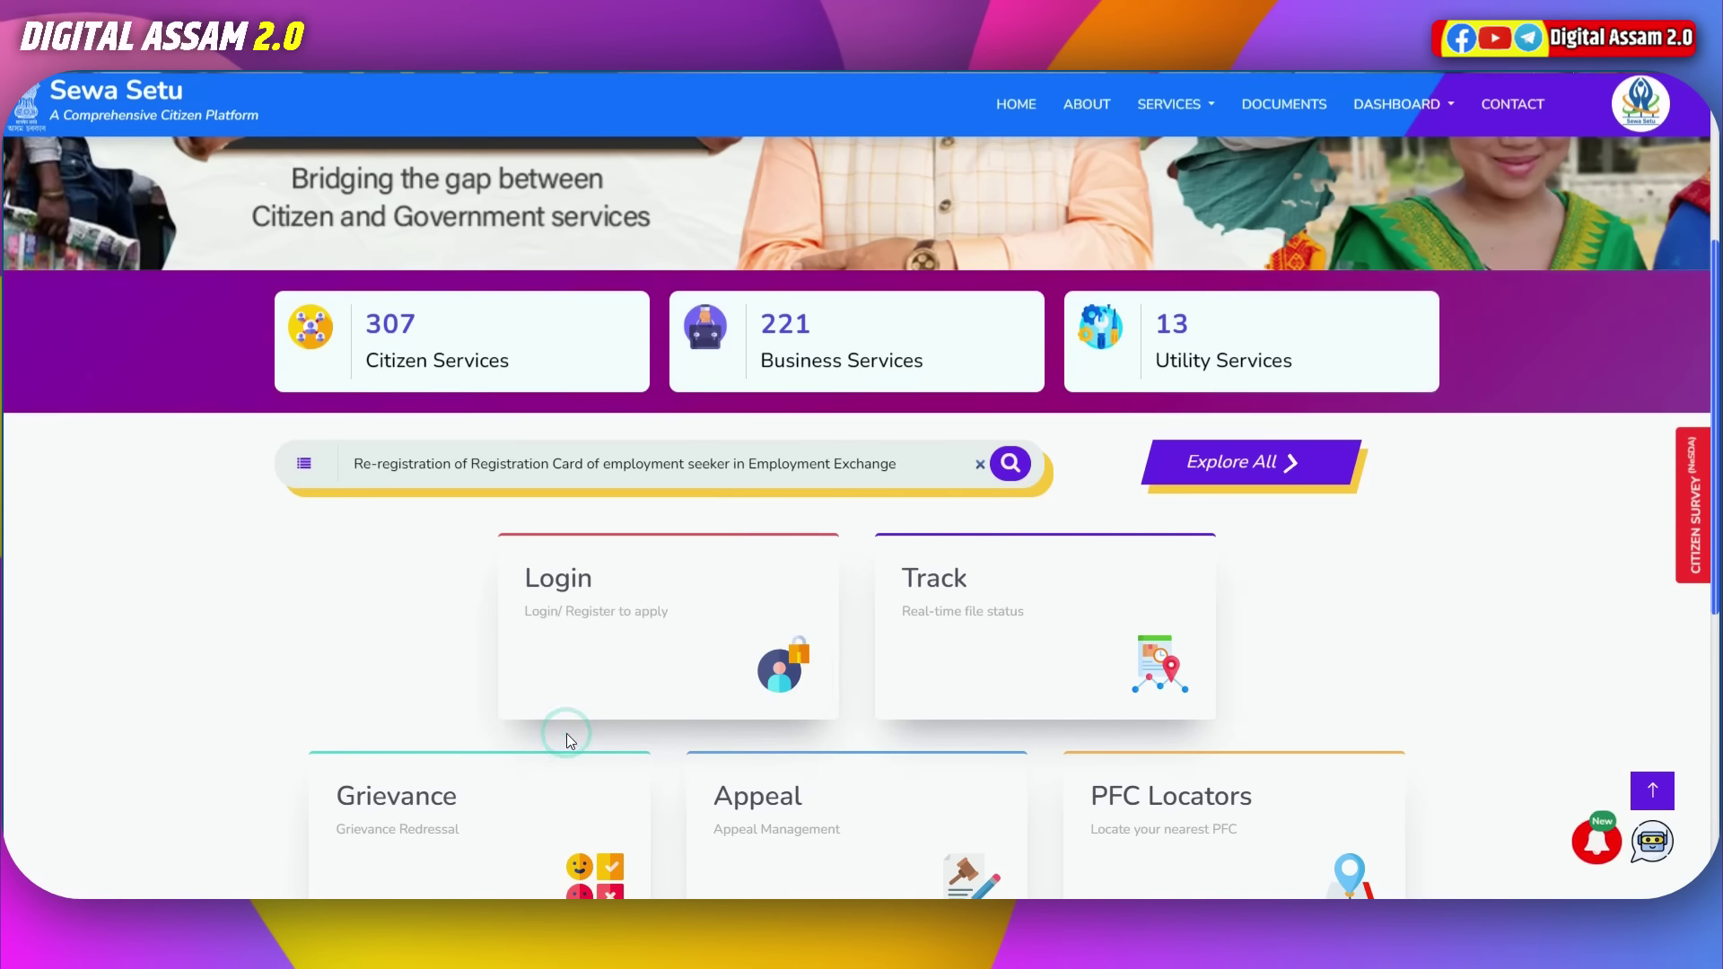
scroll(654, 584, down, 3)
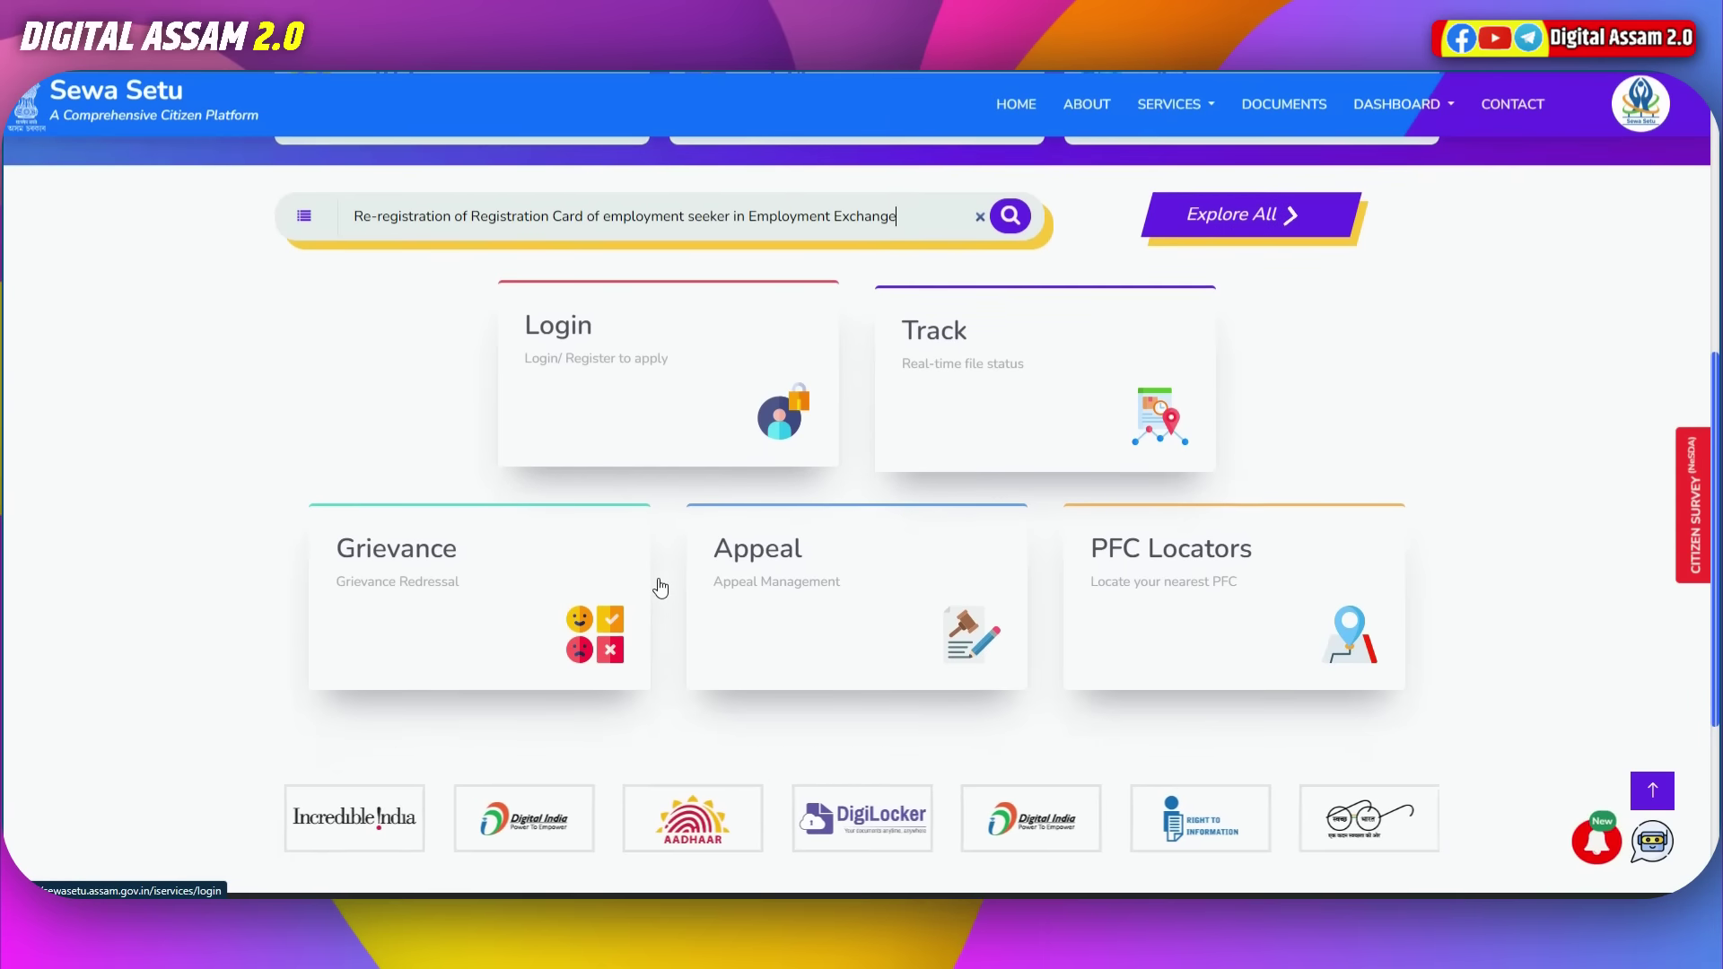
scroll(654, 584, up, 3)
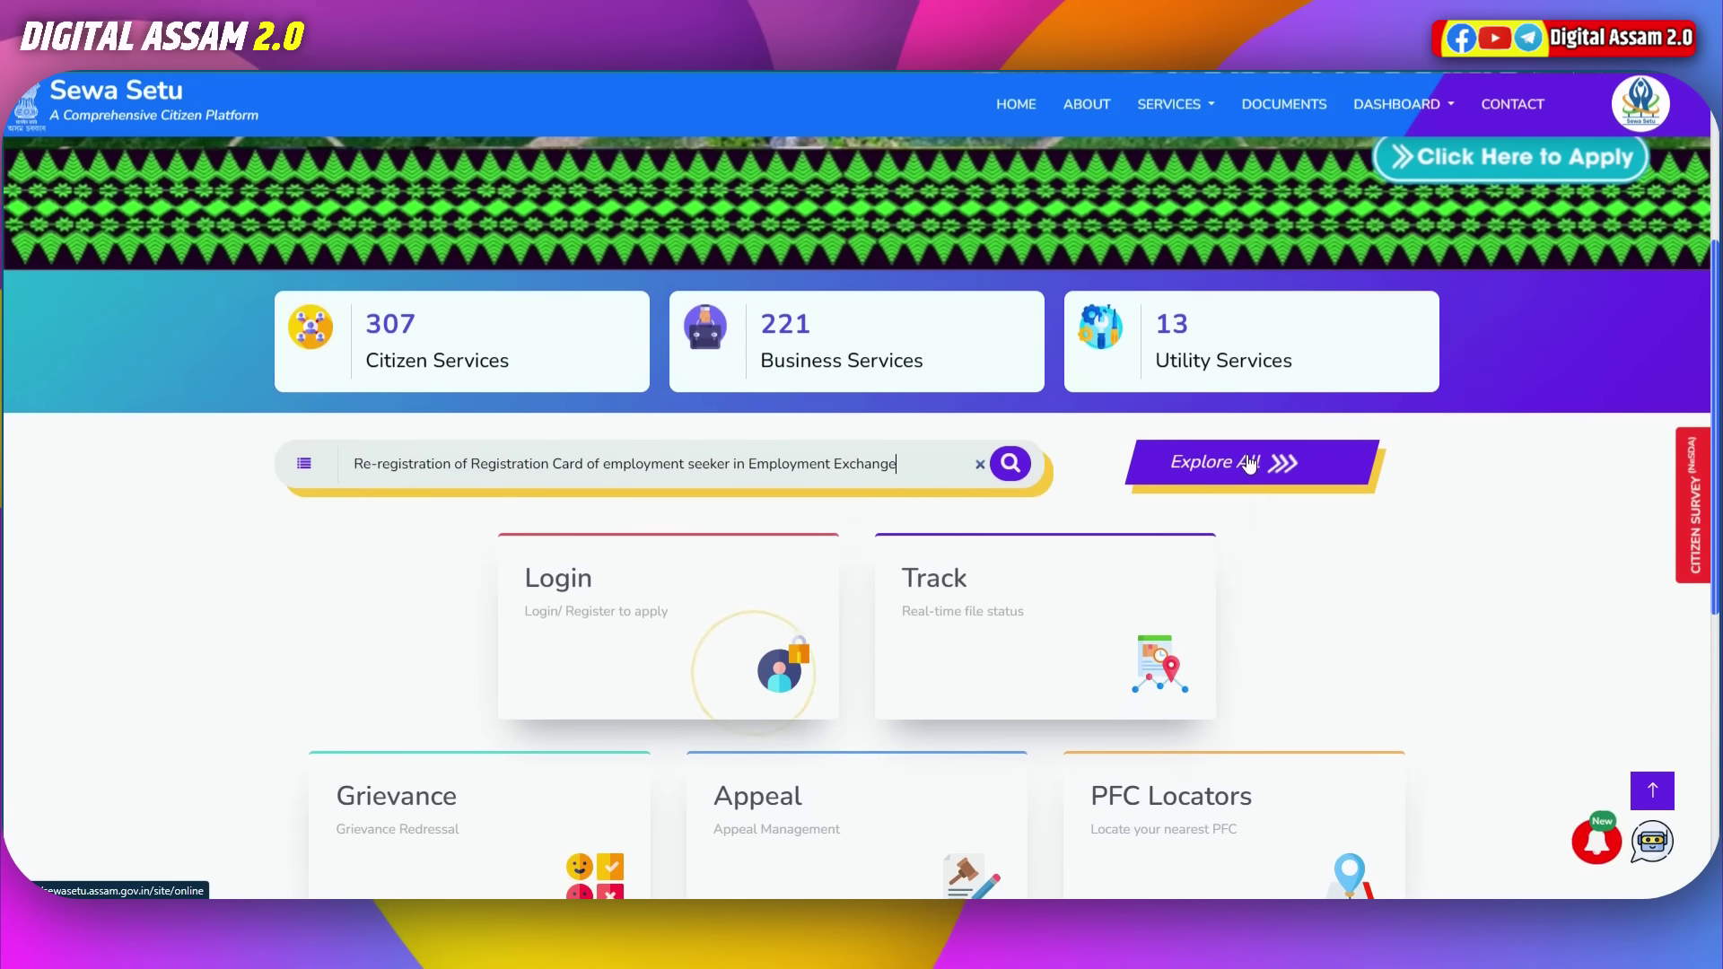
click(1010, 463)
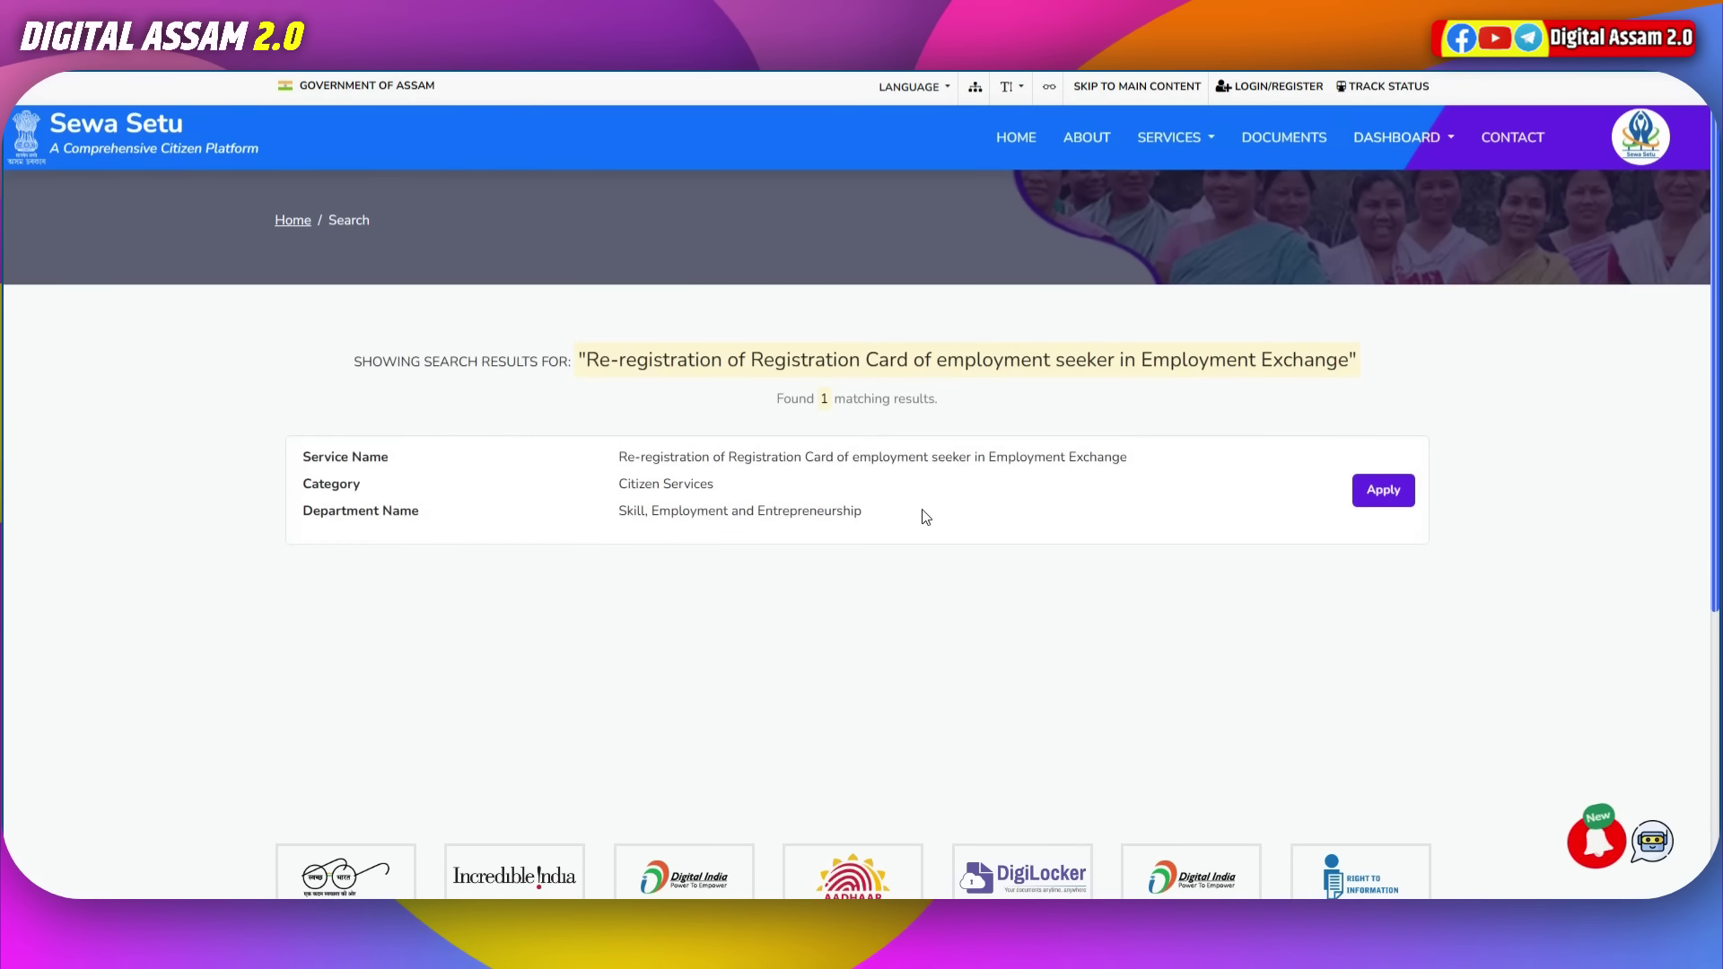
Step: Open the found service's application page, review the employment status guideline, and start the application with Aadhaar
click(1392, 508)
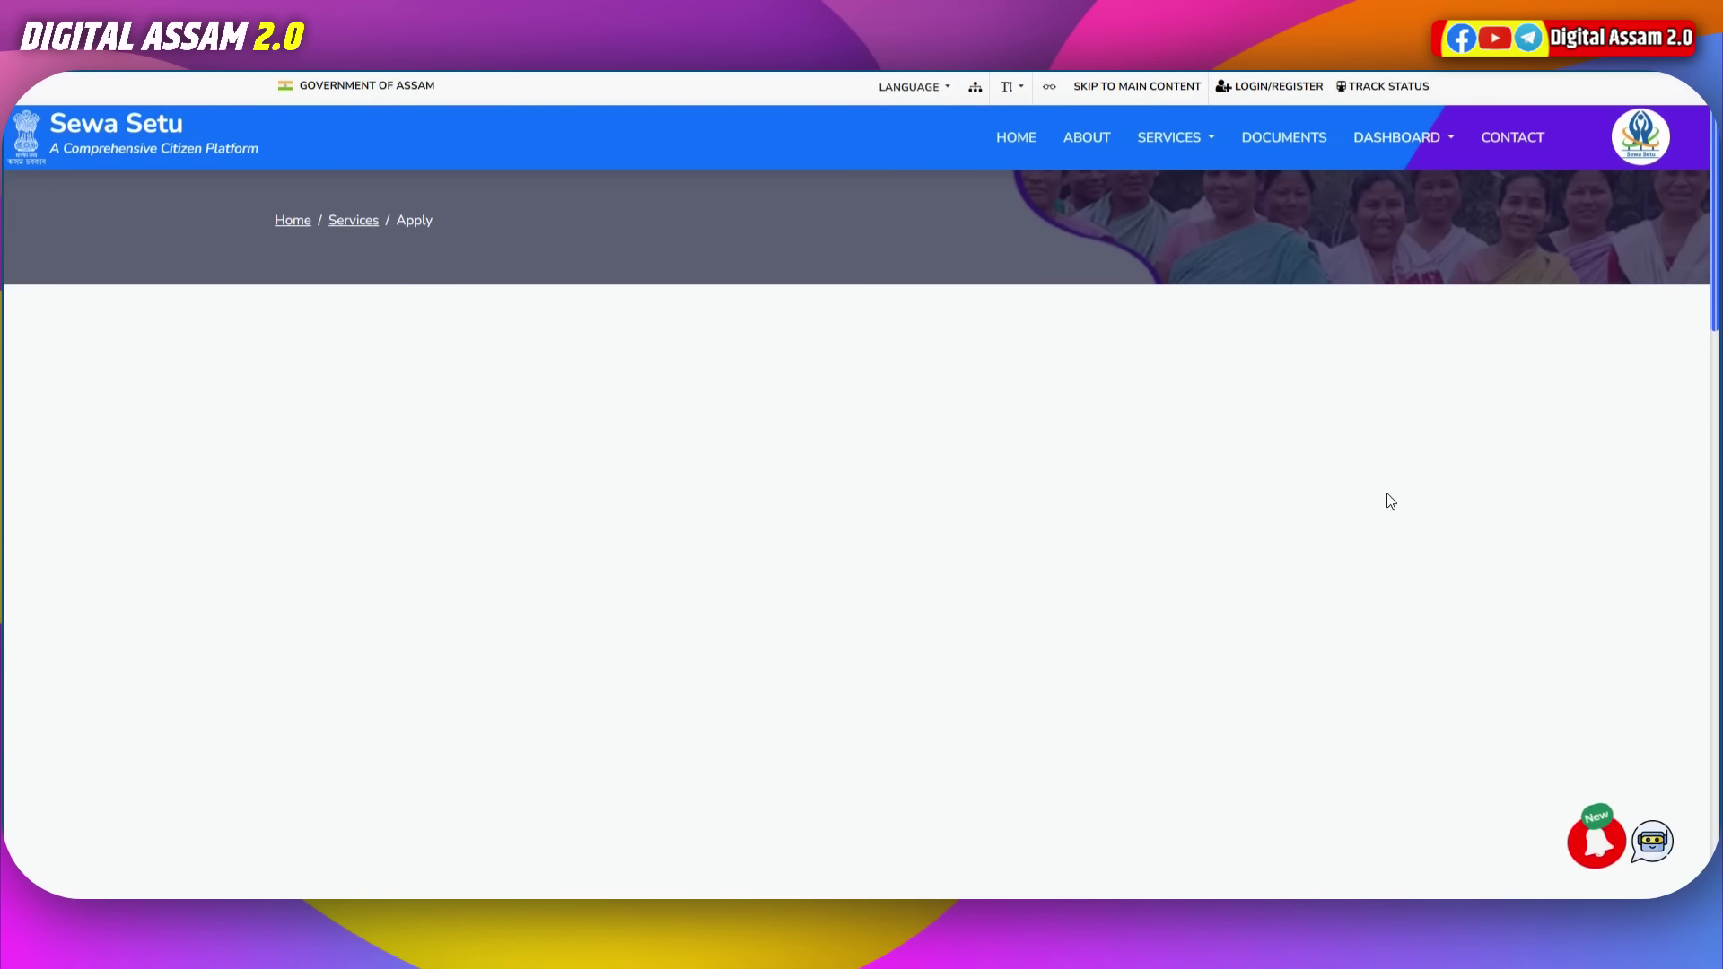
scroll(1285, 471, down, 3)
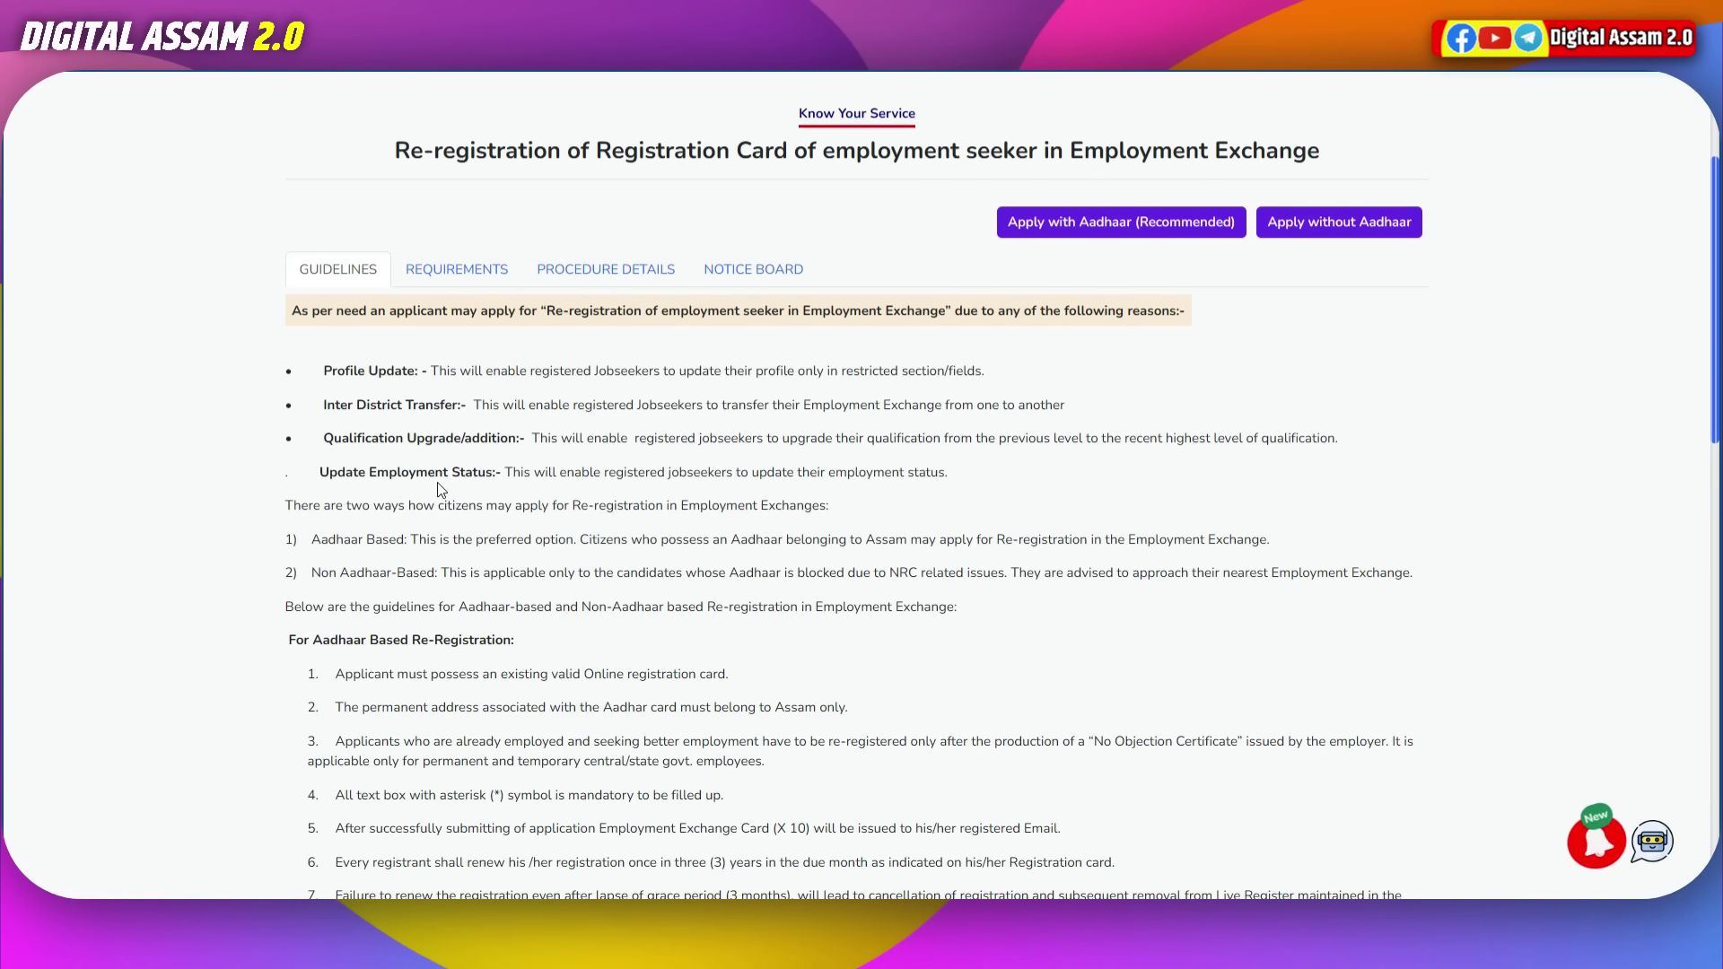
drag(506, 474, 823, 475)
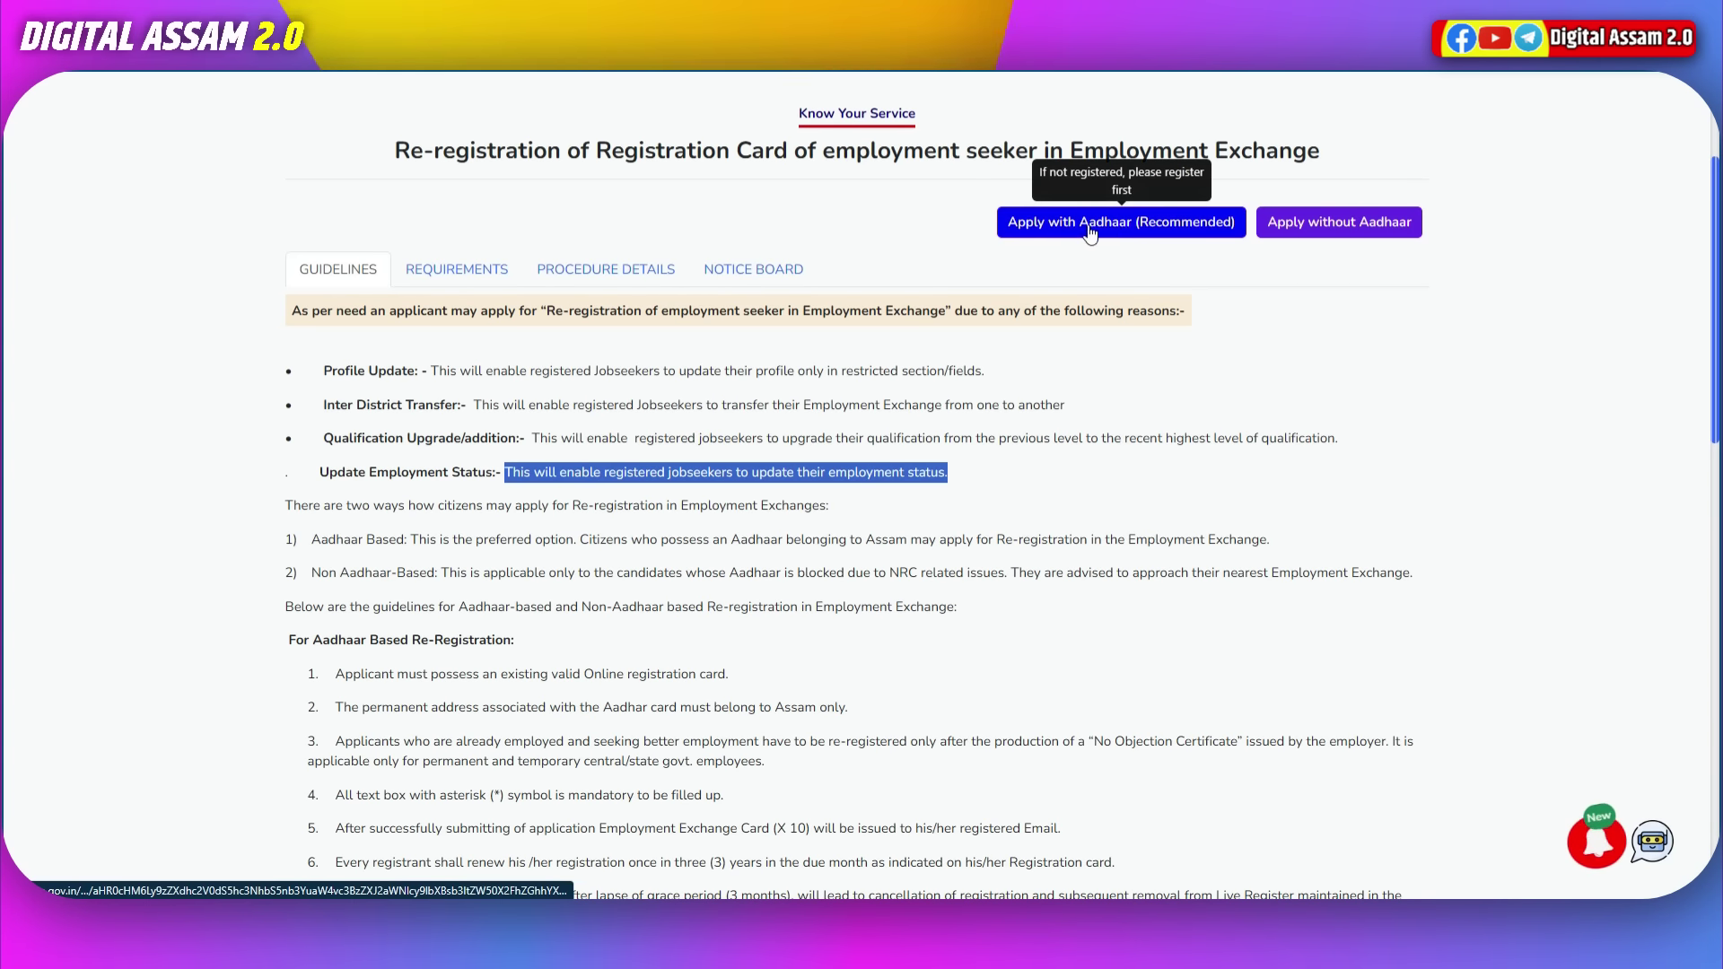
click(1126, 228)
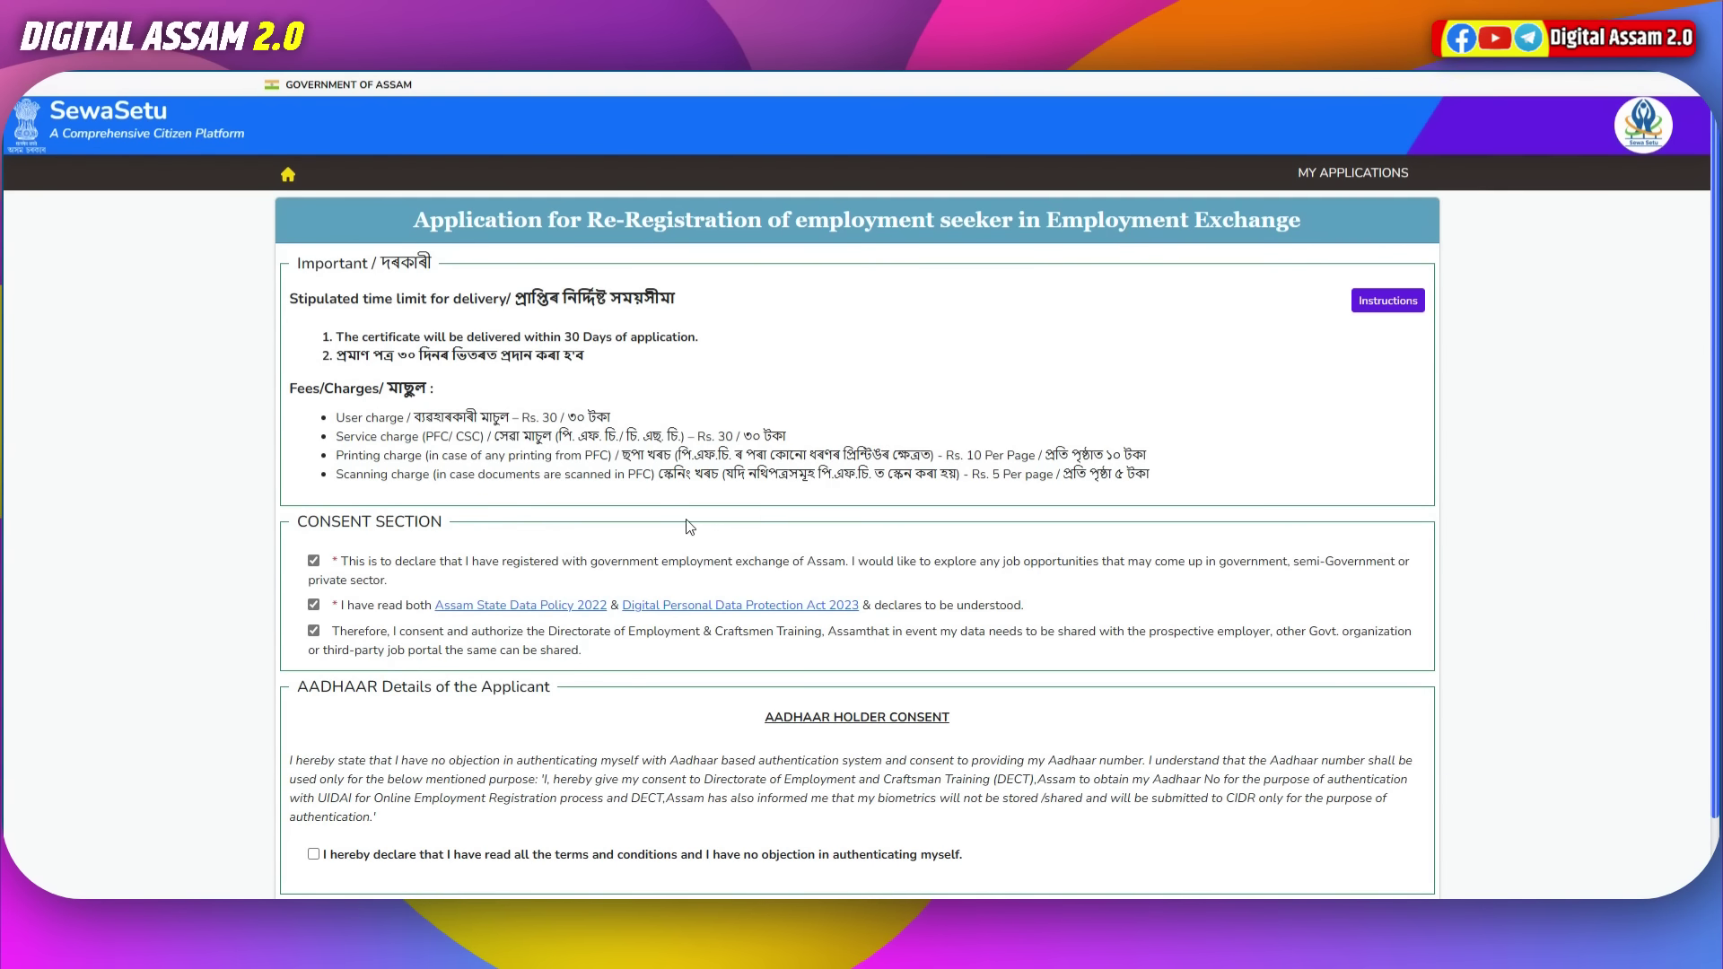
Step: Accept the Aadhaar holder consent declaration and fill in the applicant's Aadhaar number and full name for verification
scroll(337, 782, down, 1)
click(313, 763)
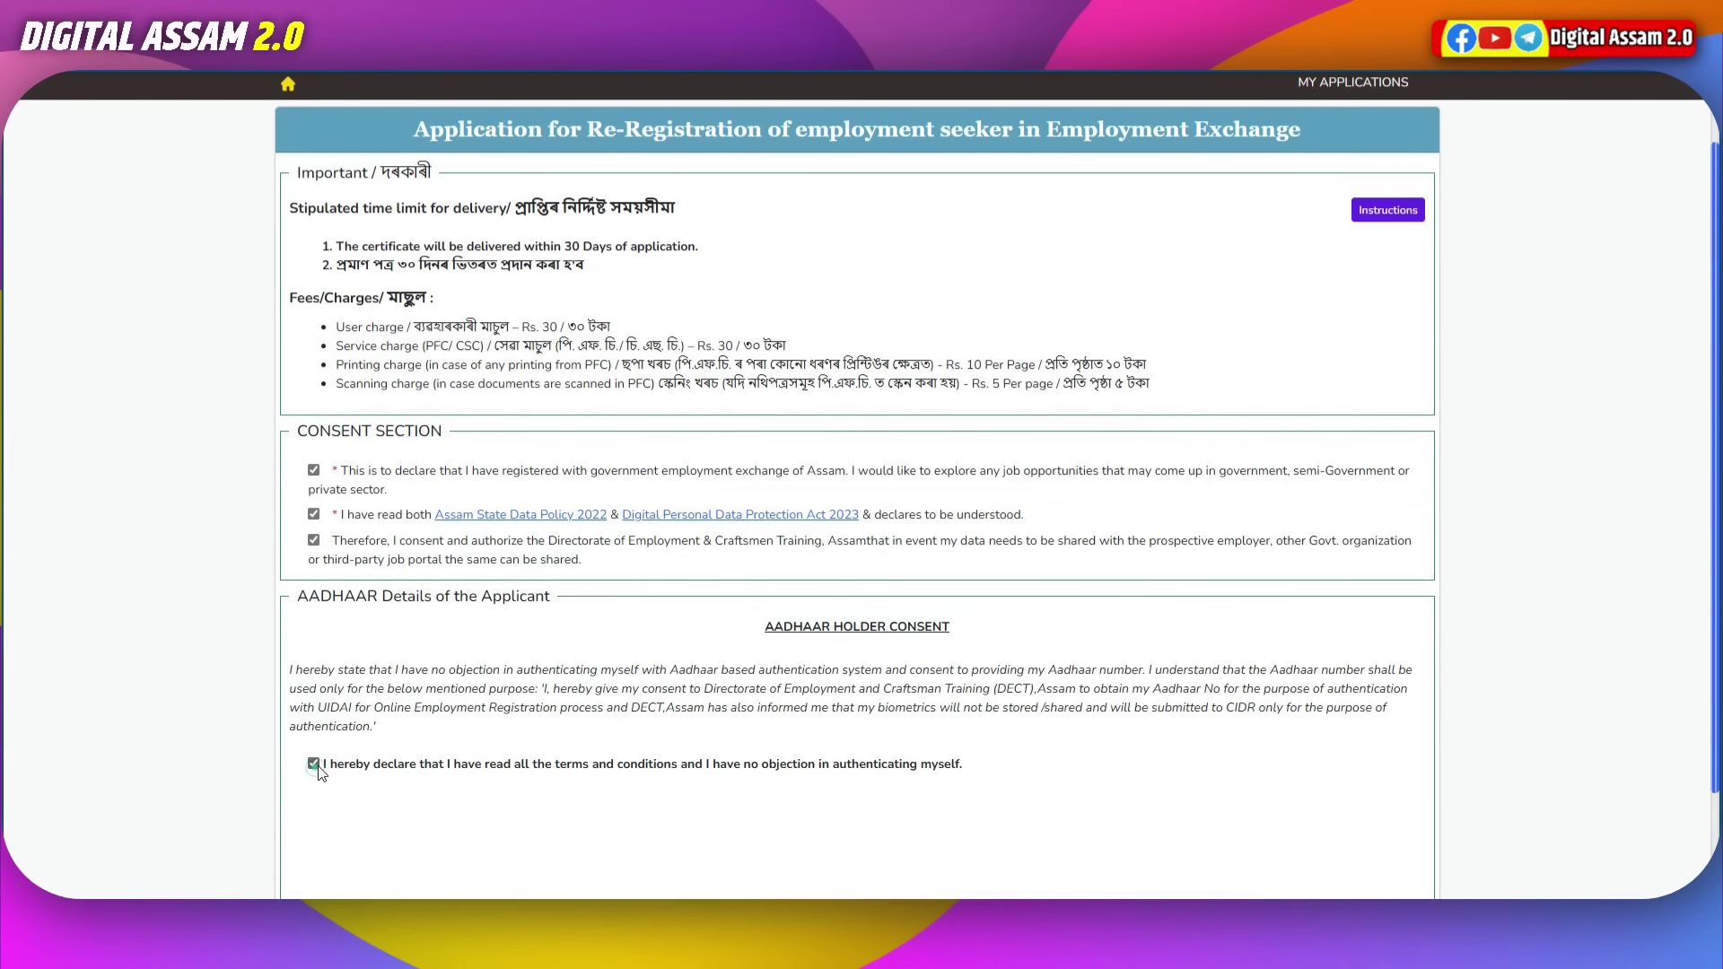
scroll(535, 714, down, 2)
click(411, 709)
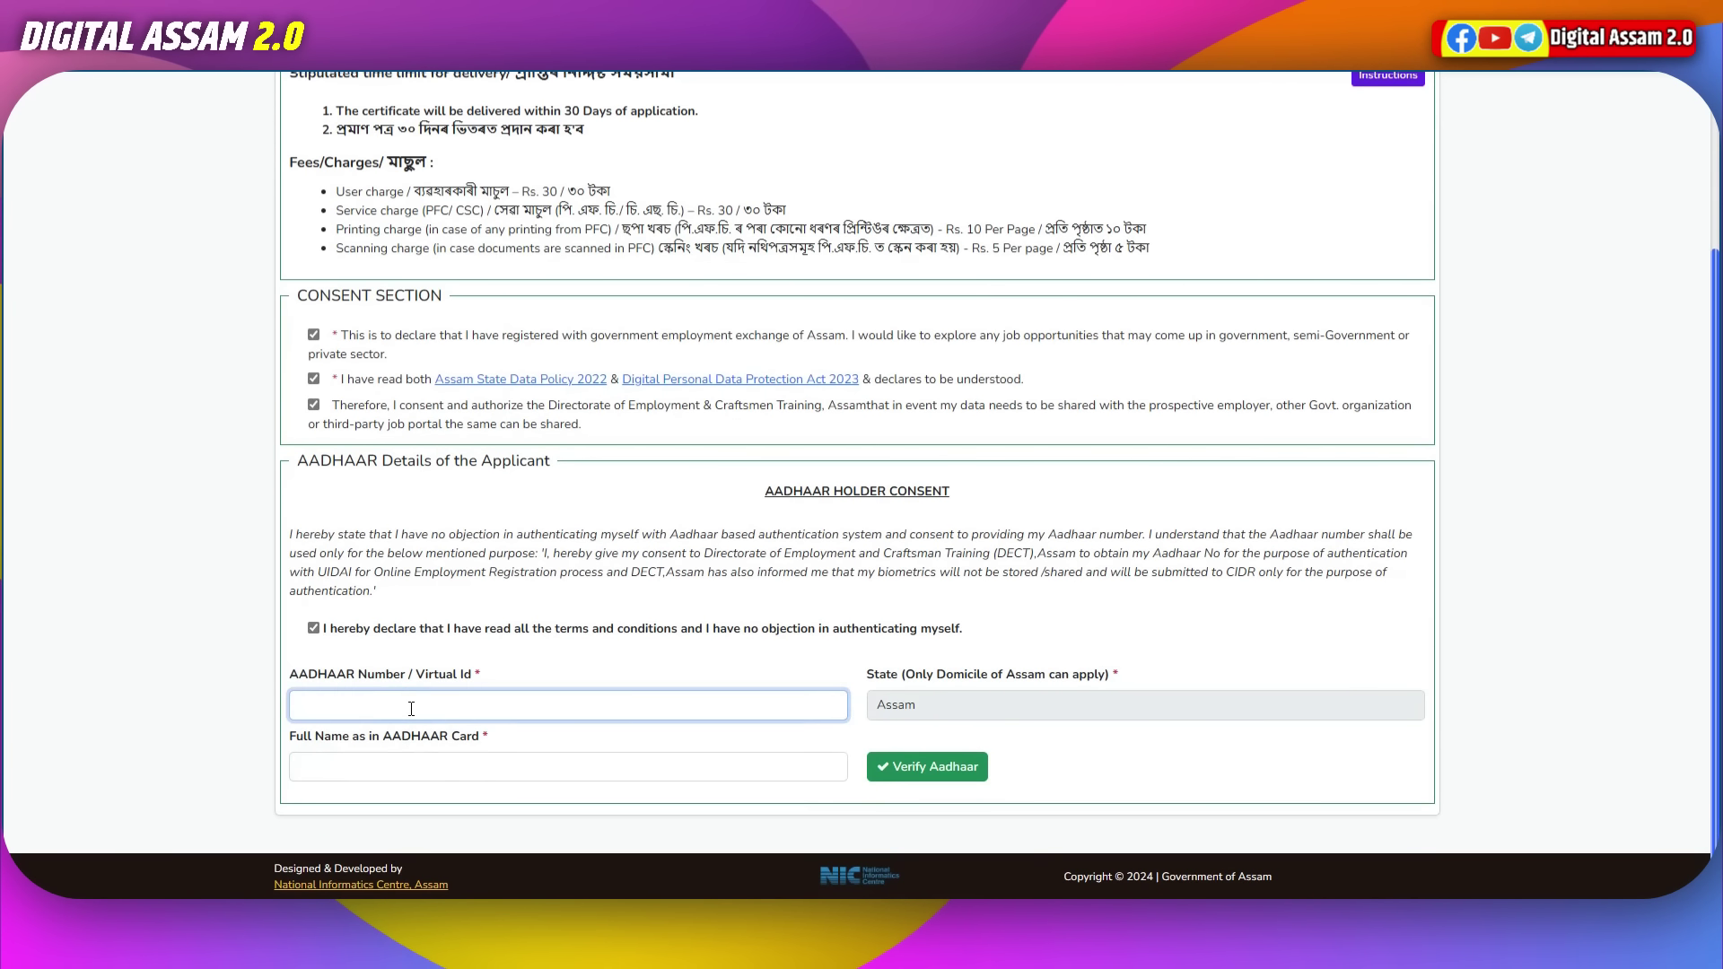
click(416, 774)
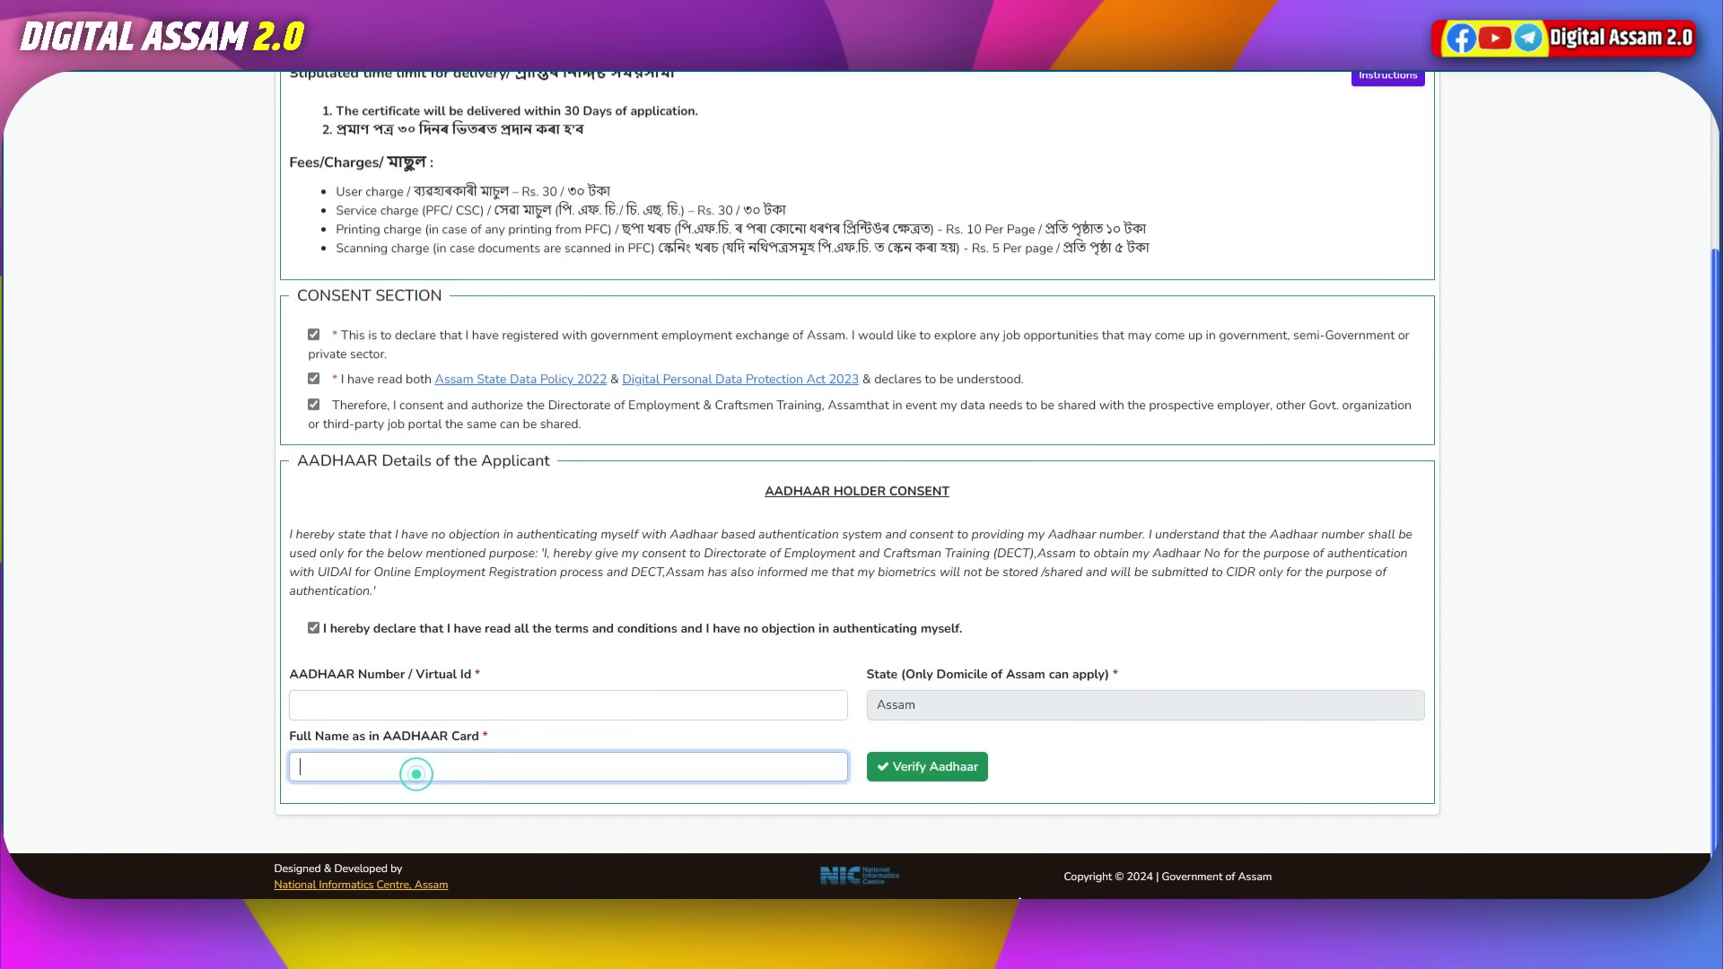
click(477, 702)
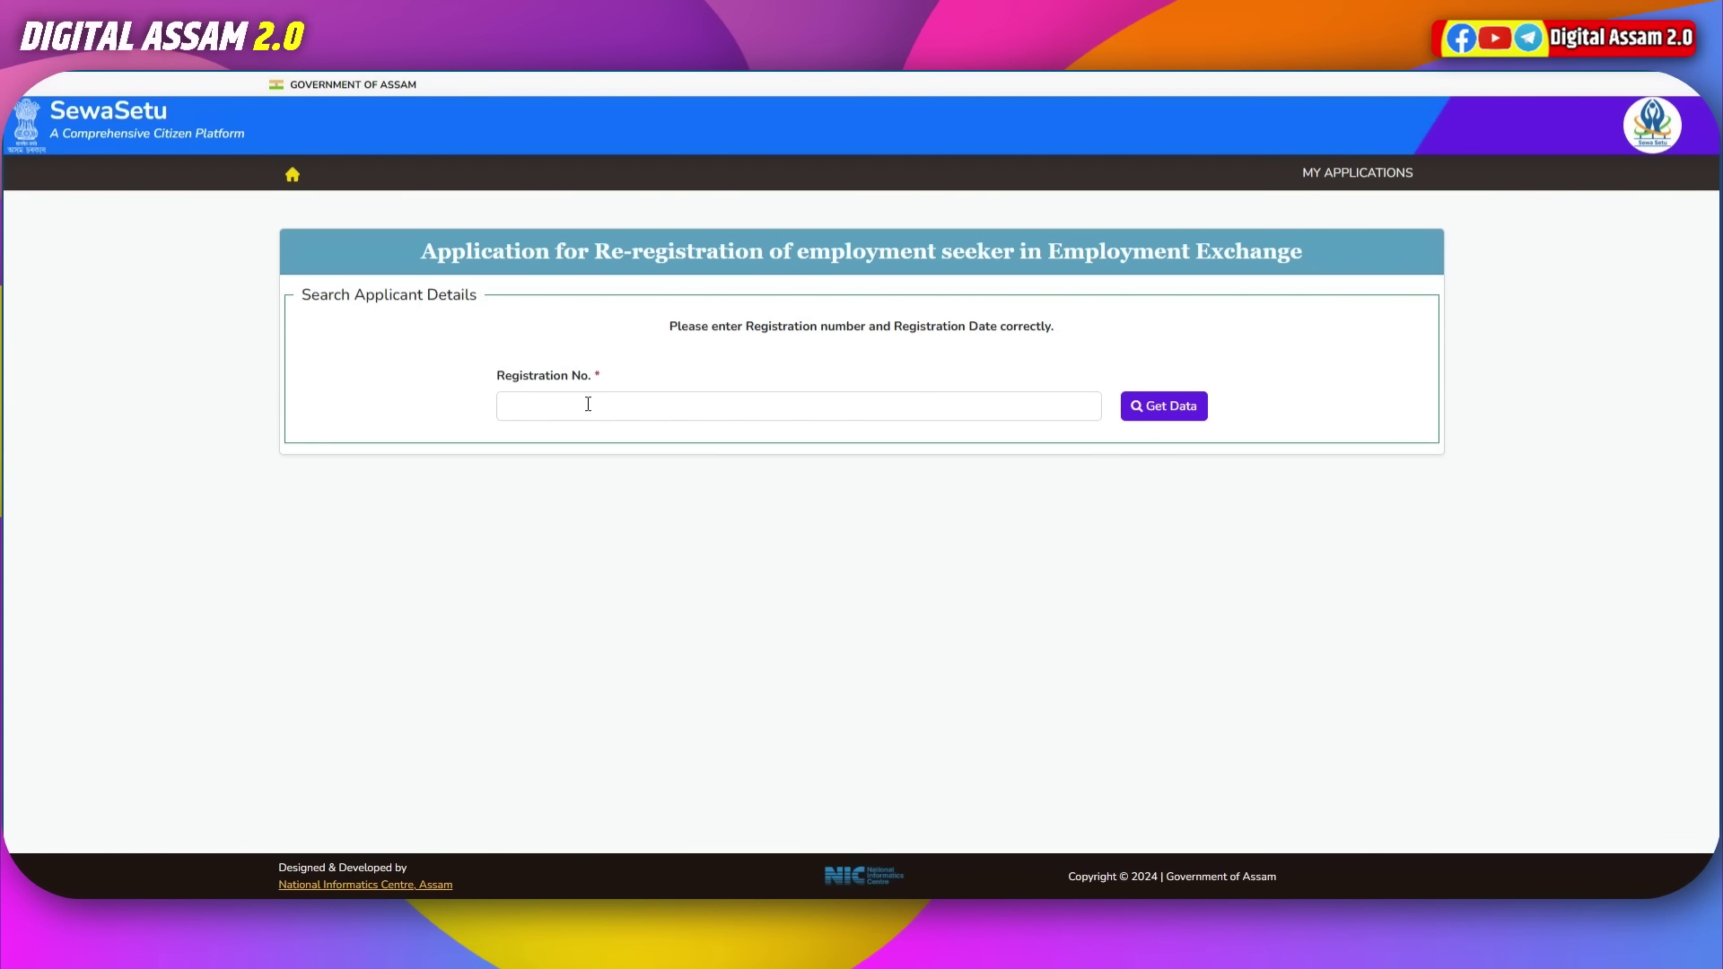
Step: Copy the registration number from the registration card PDF into the Registration No. field and retrieve the applicant's data
click(544, 402)
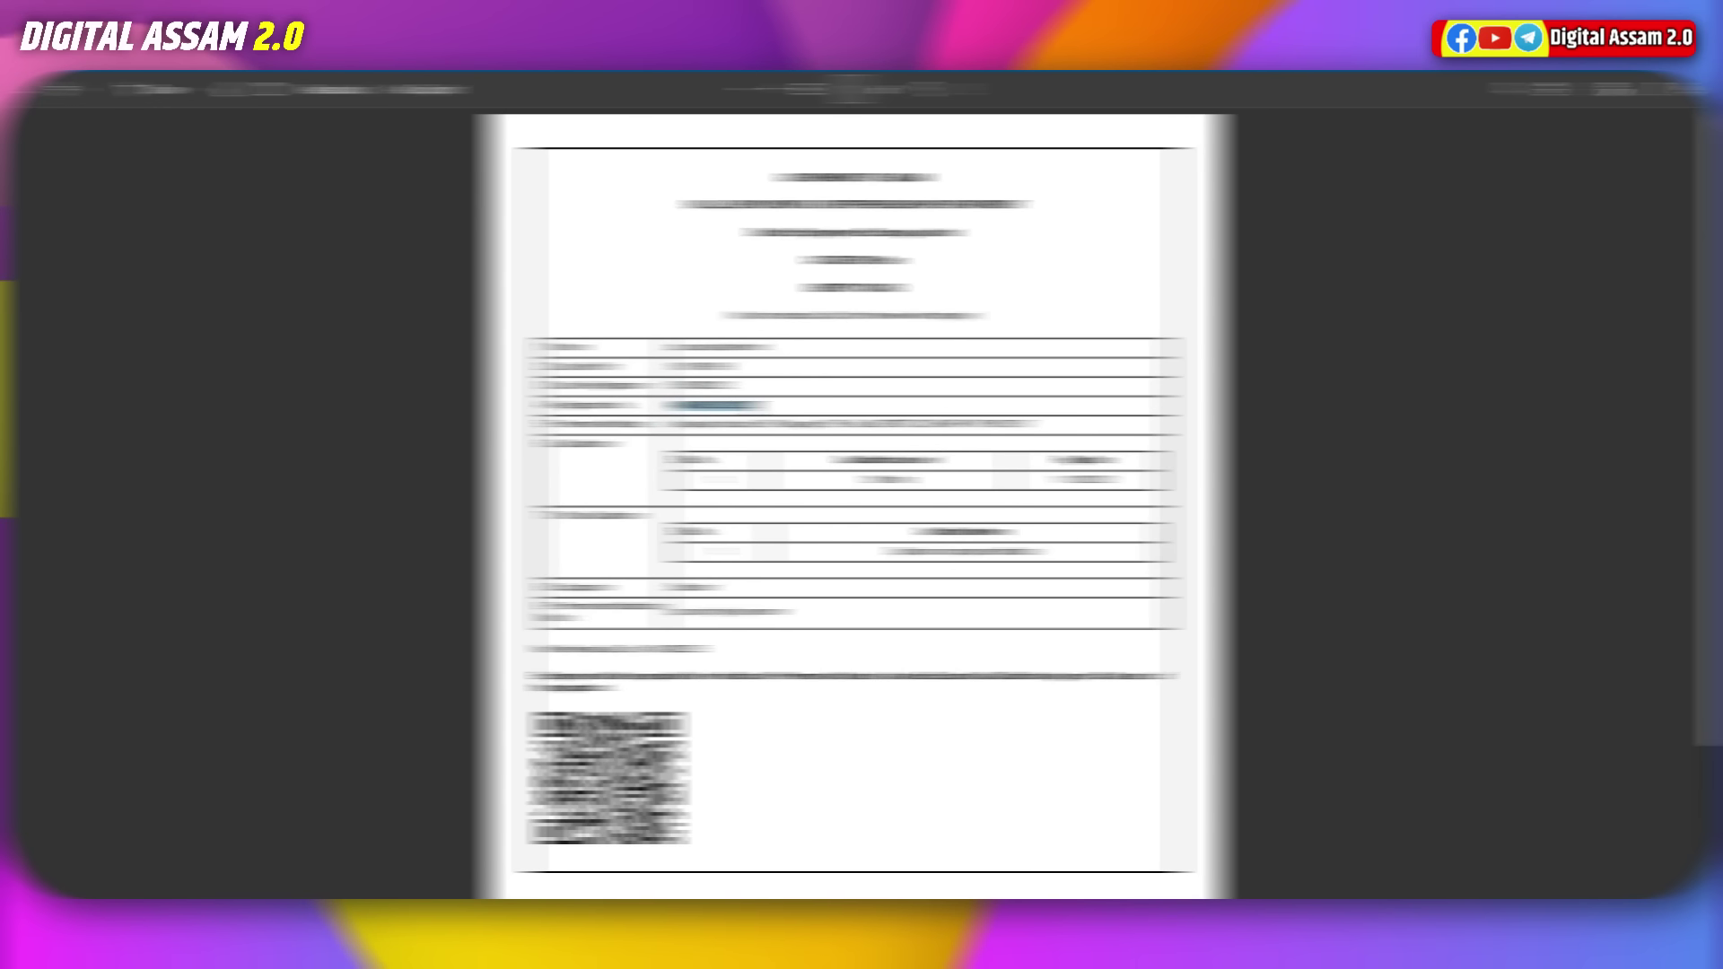
right_click(723, 403)
click(796, 476)
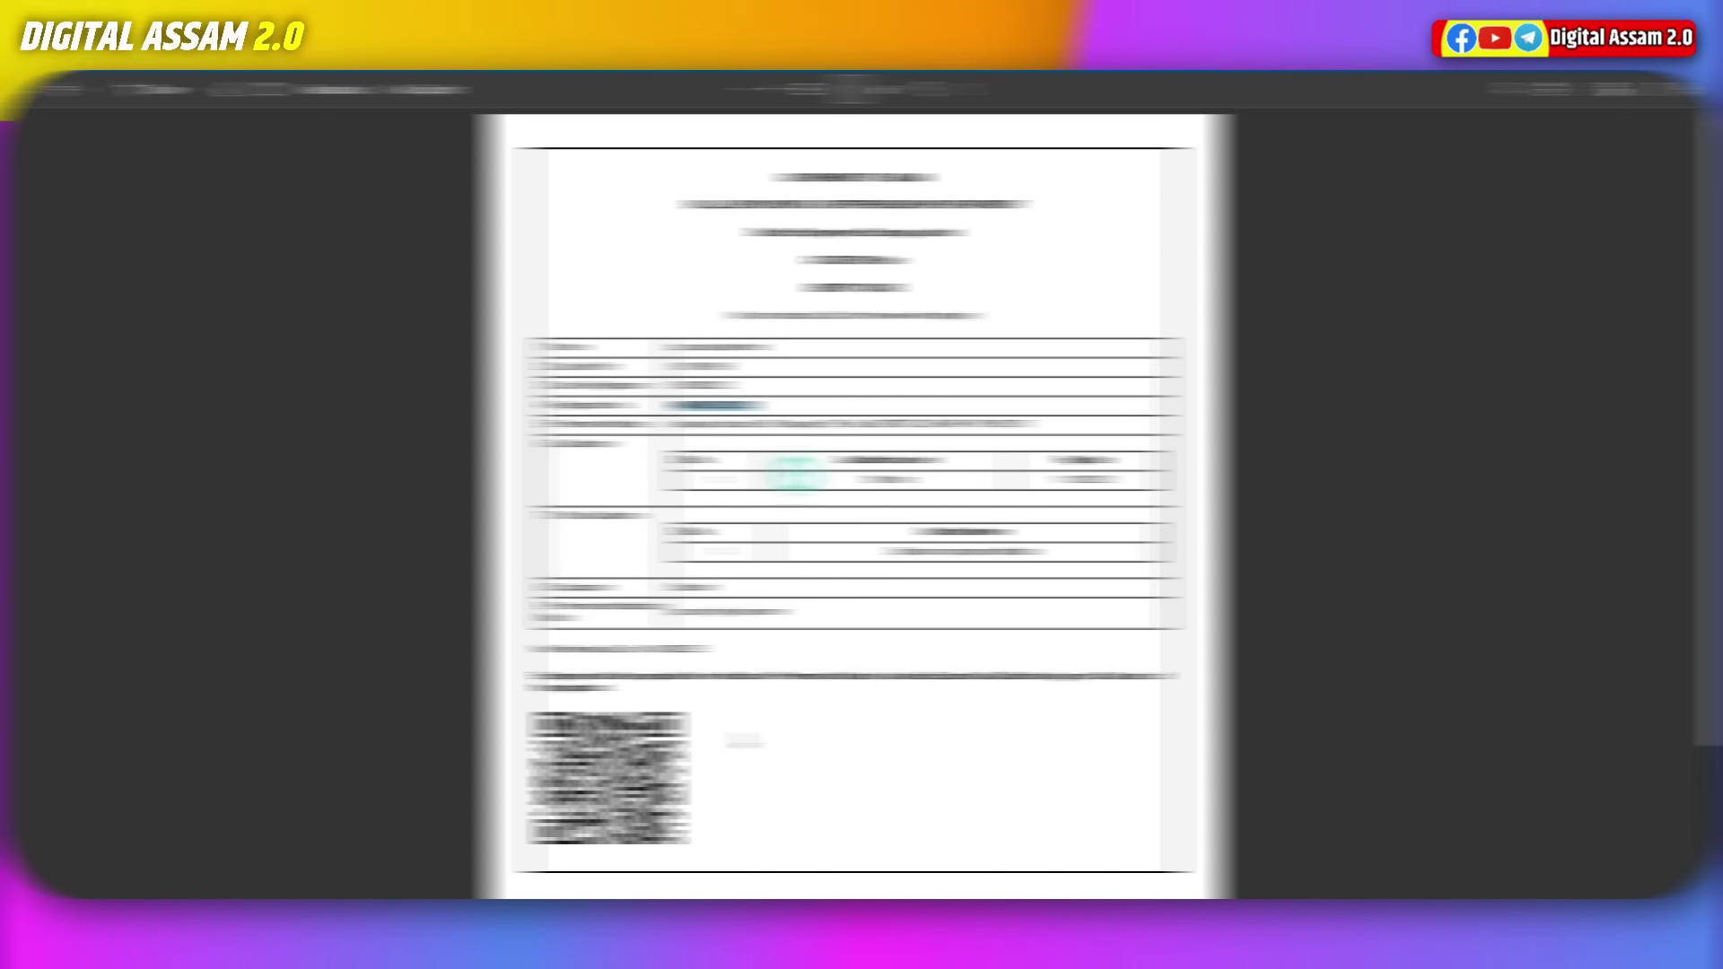
right_click(743, 743)
click(647, 771)
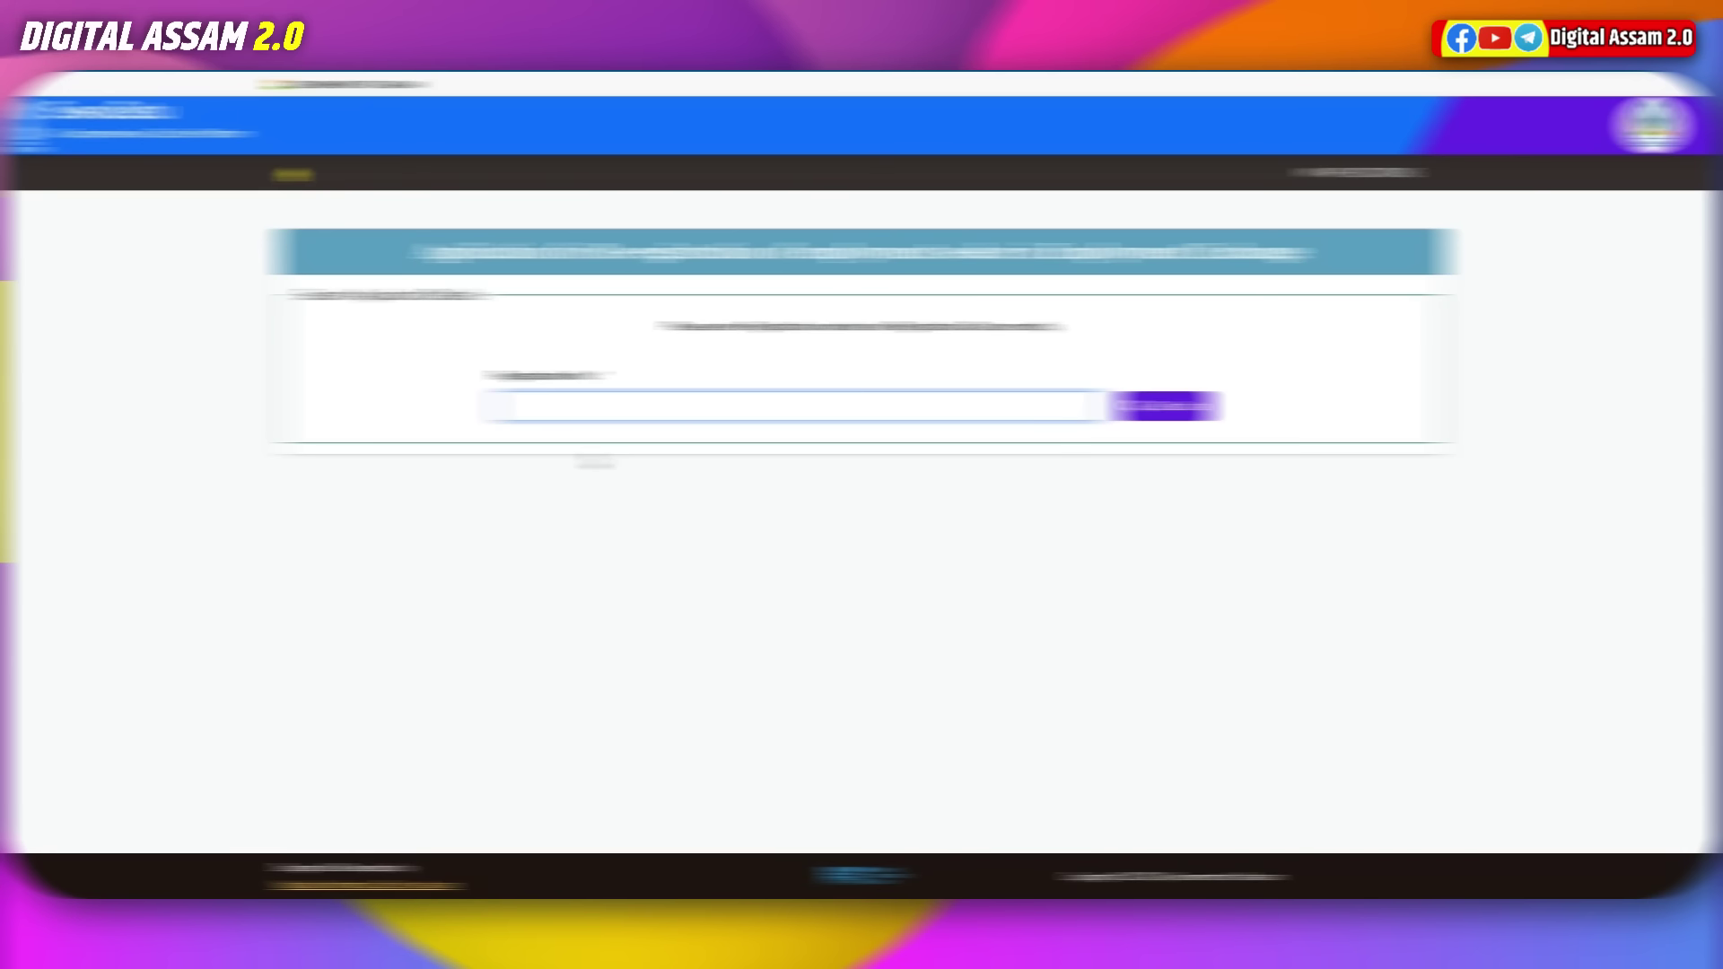
right_click(531, 408)
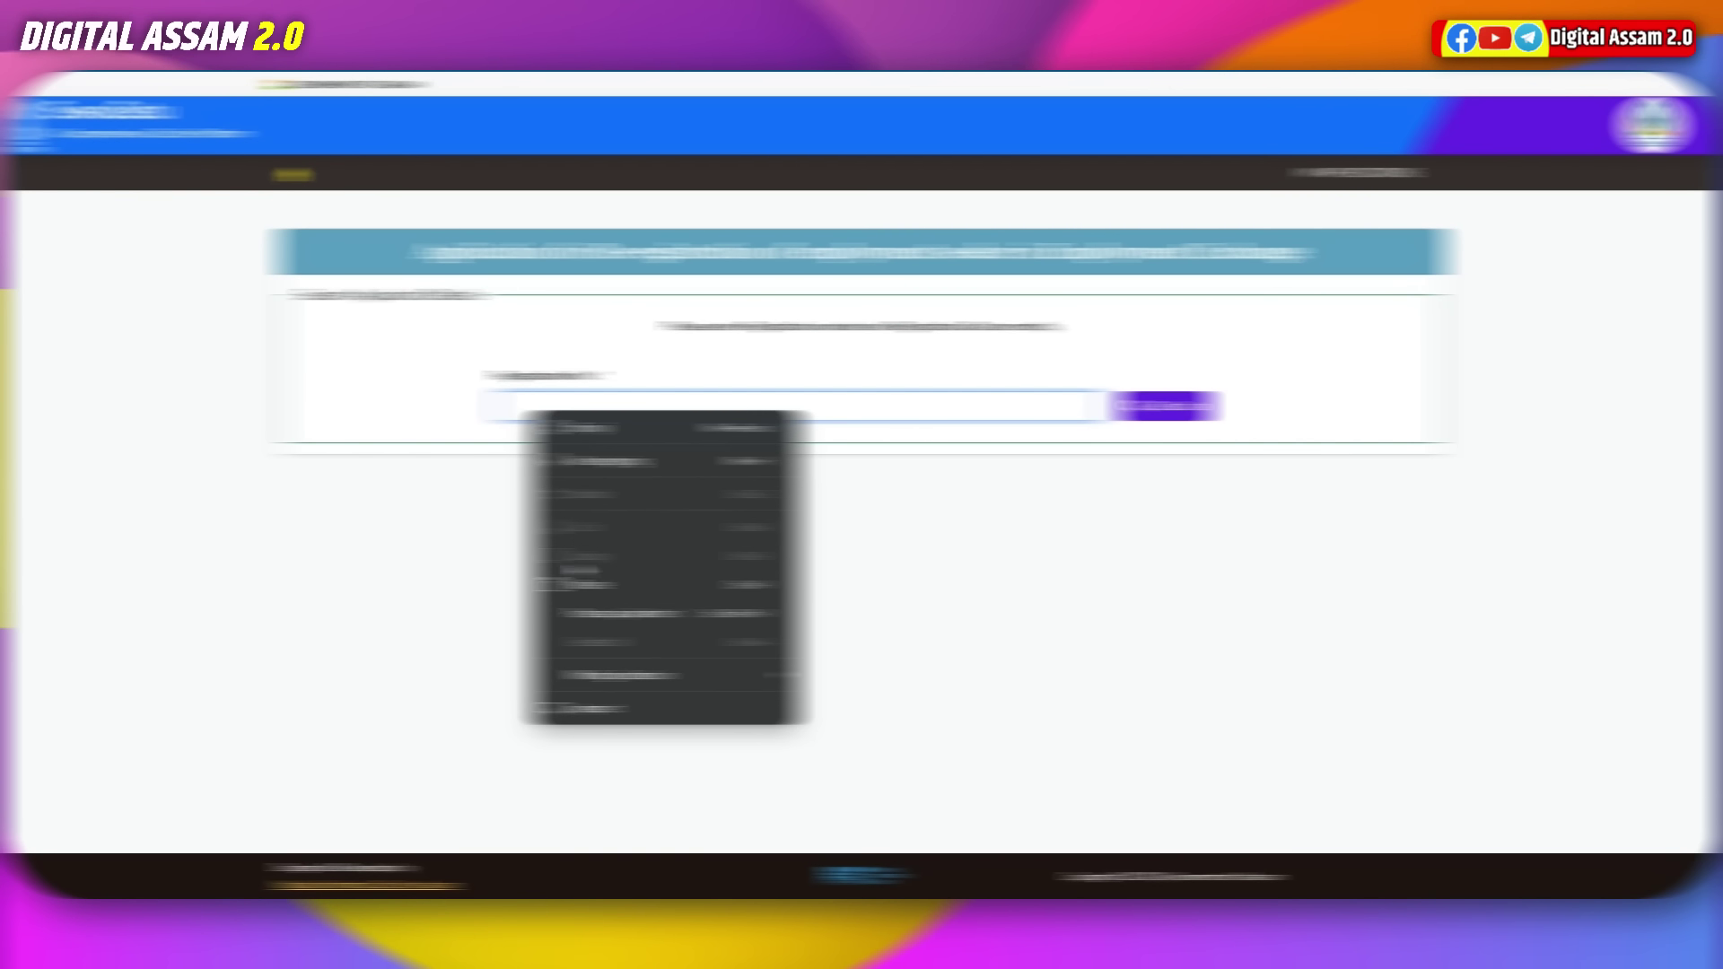
click(579, 583)
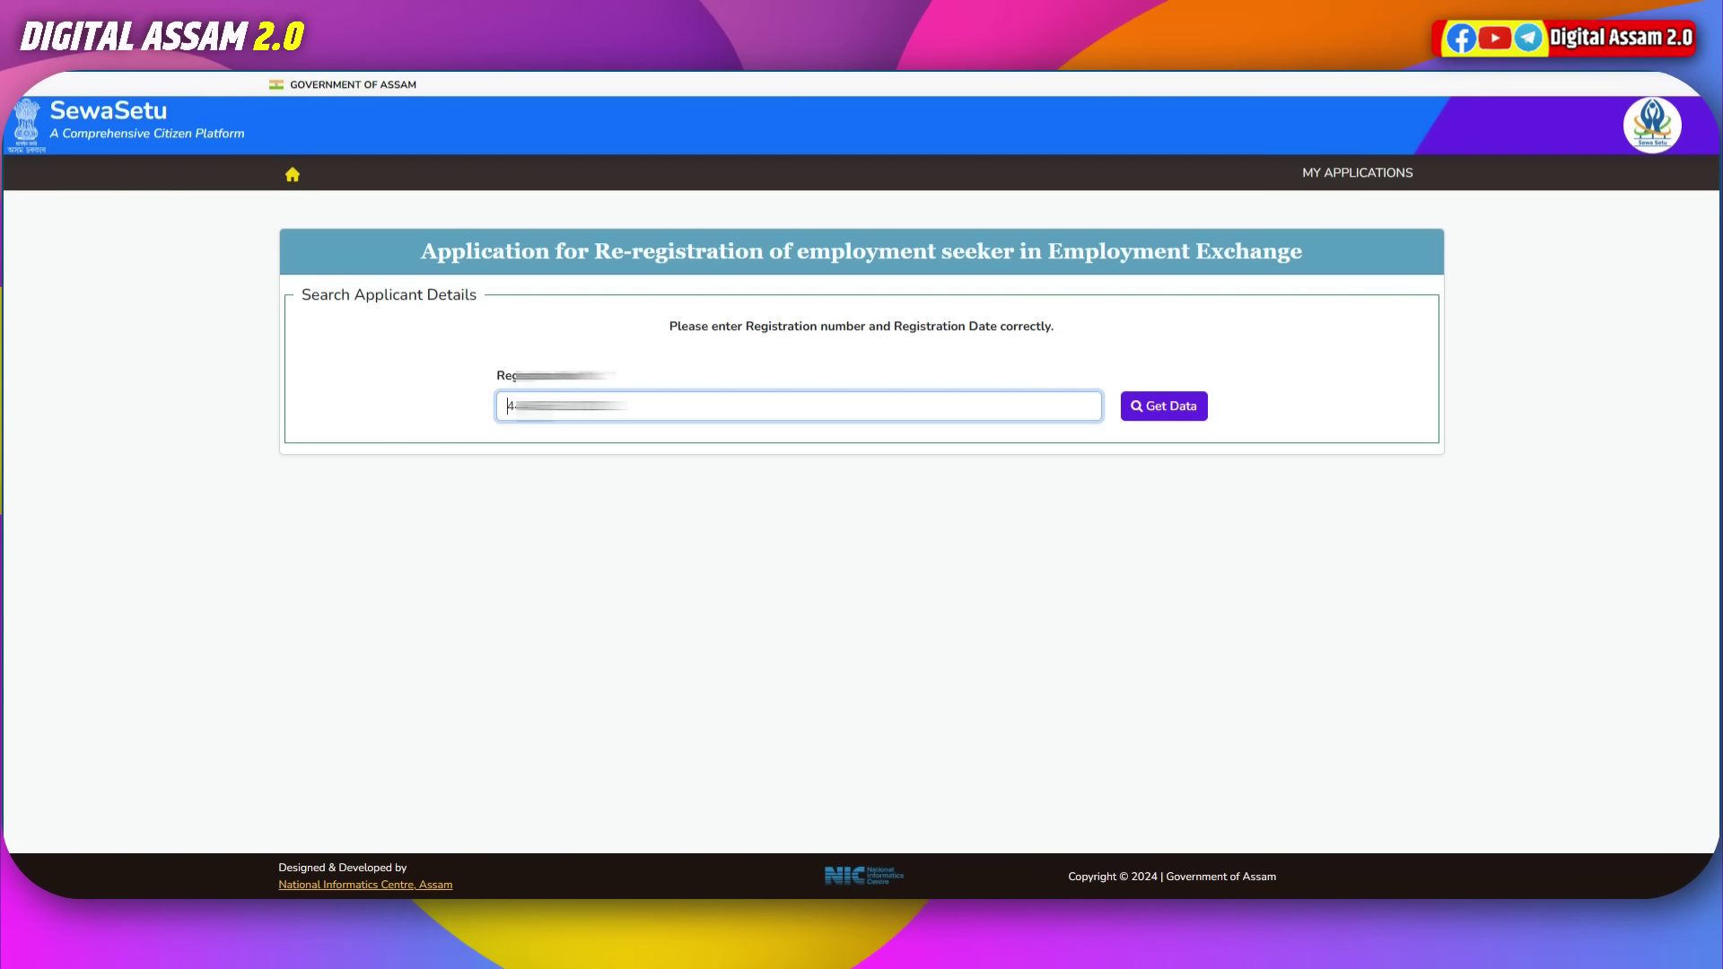
click(1170, 411)
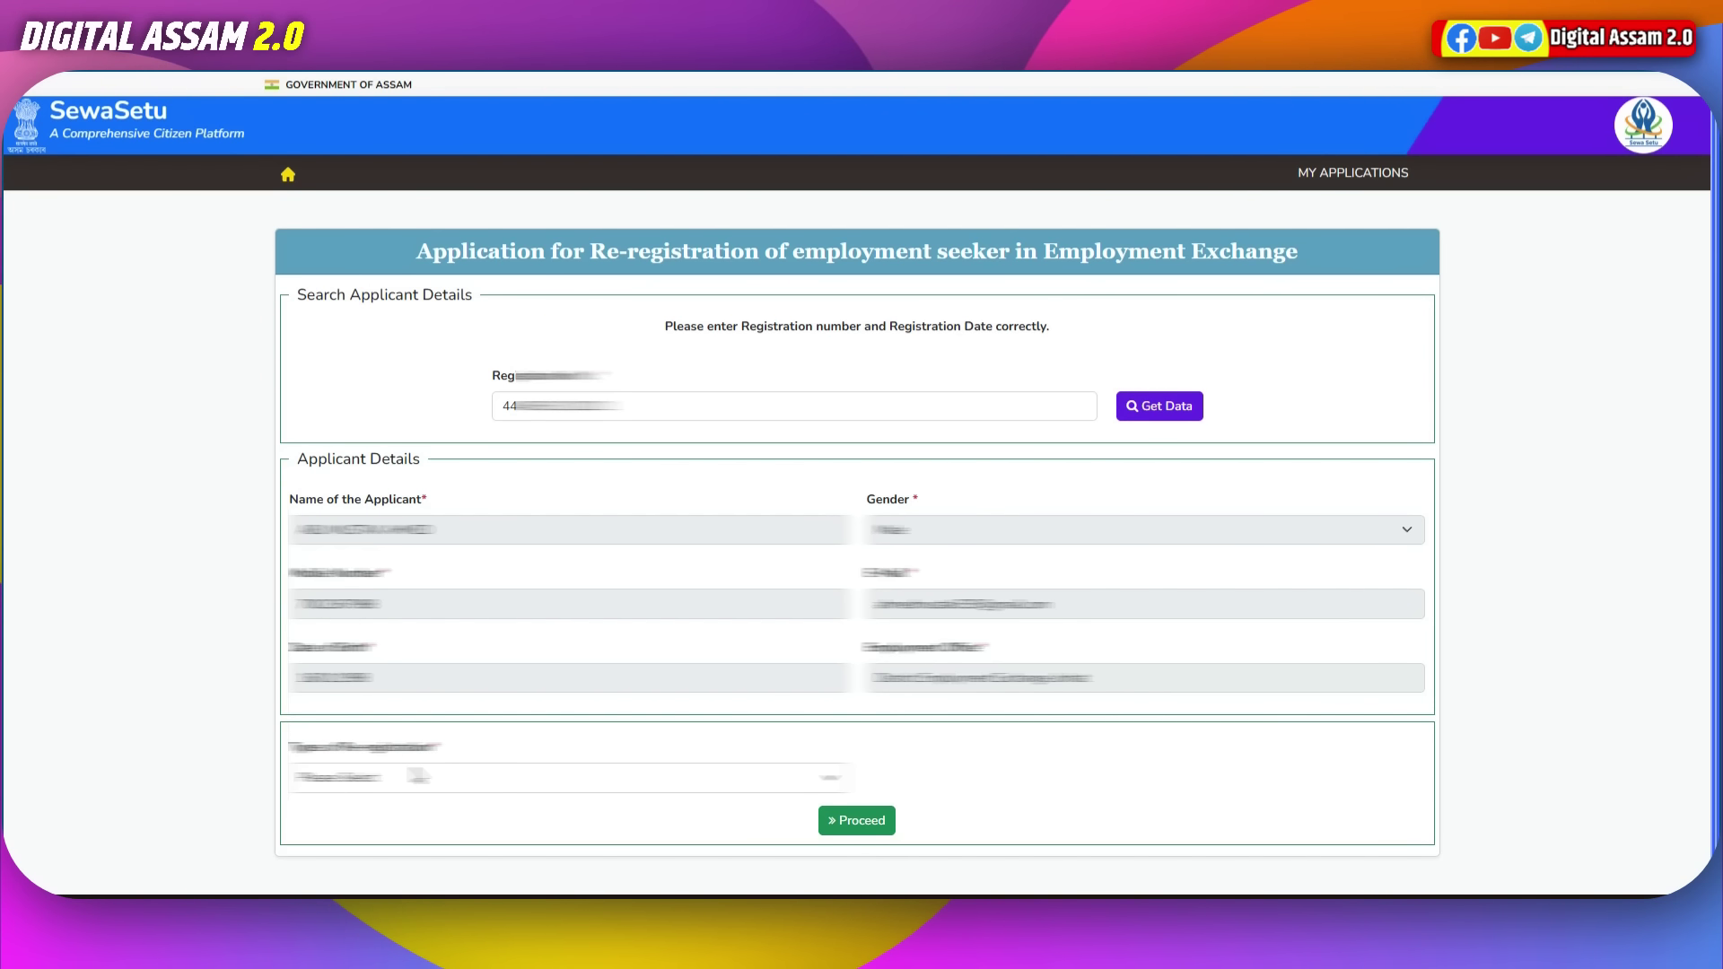
Step: Set the type of re-registration to "Application details Update/Correction" and proceed to the personal details form
click(418, 775)
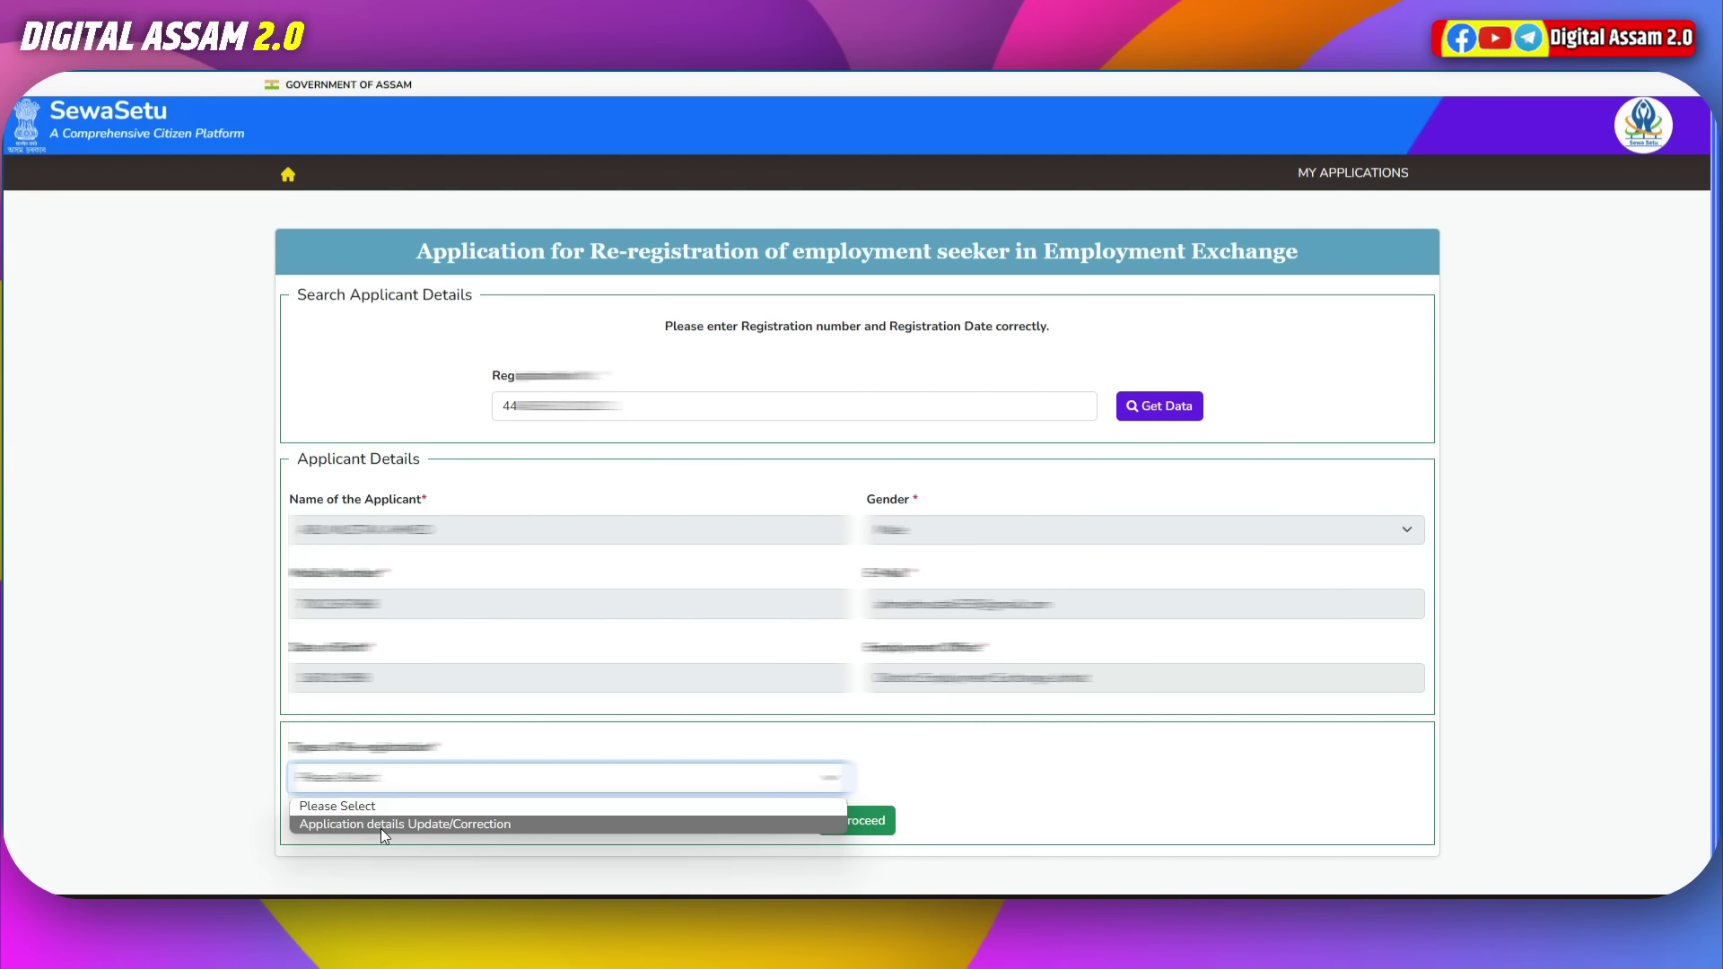
click(485, 824)
click(880, 831)
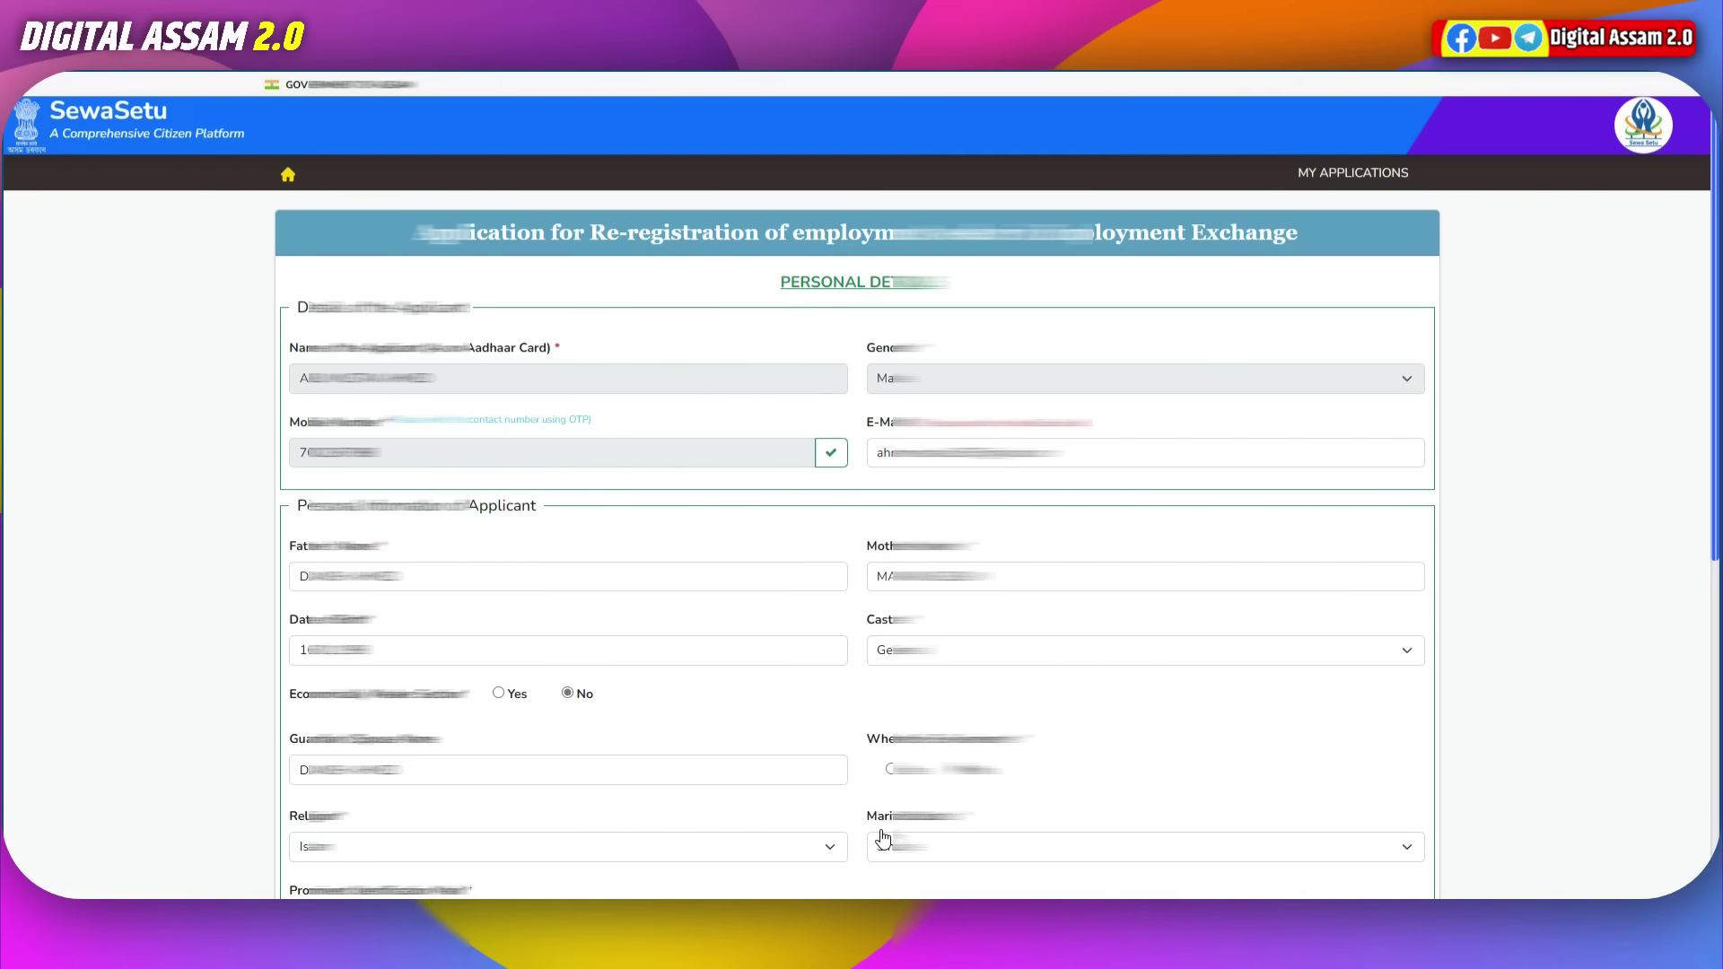
Step: Set the current employment status to Unemployed in the Current Employment Details section
scroll(882, 838, down, 4)
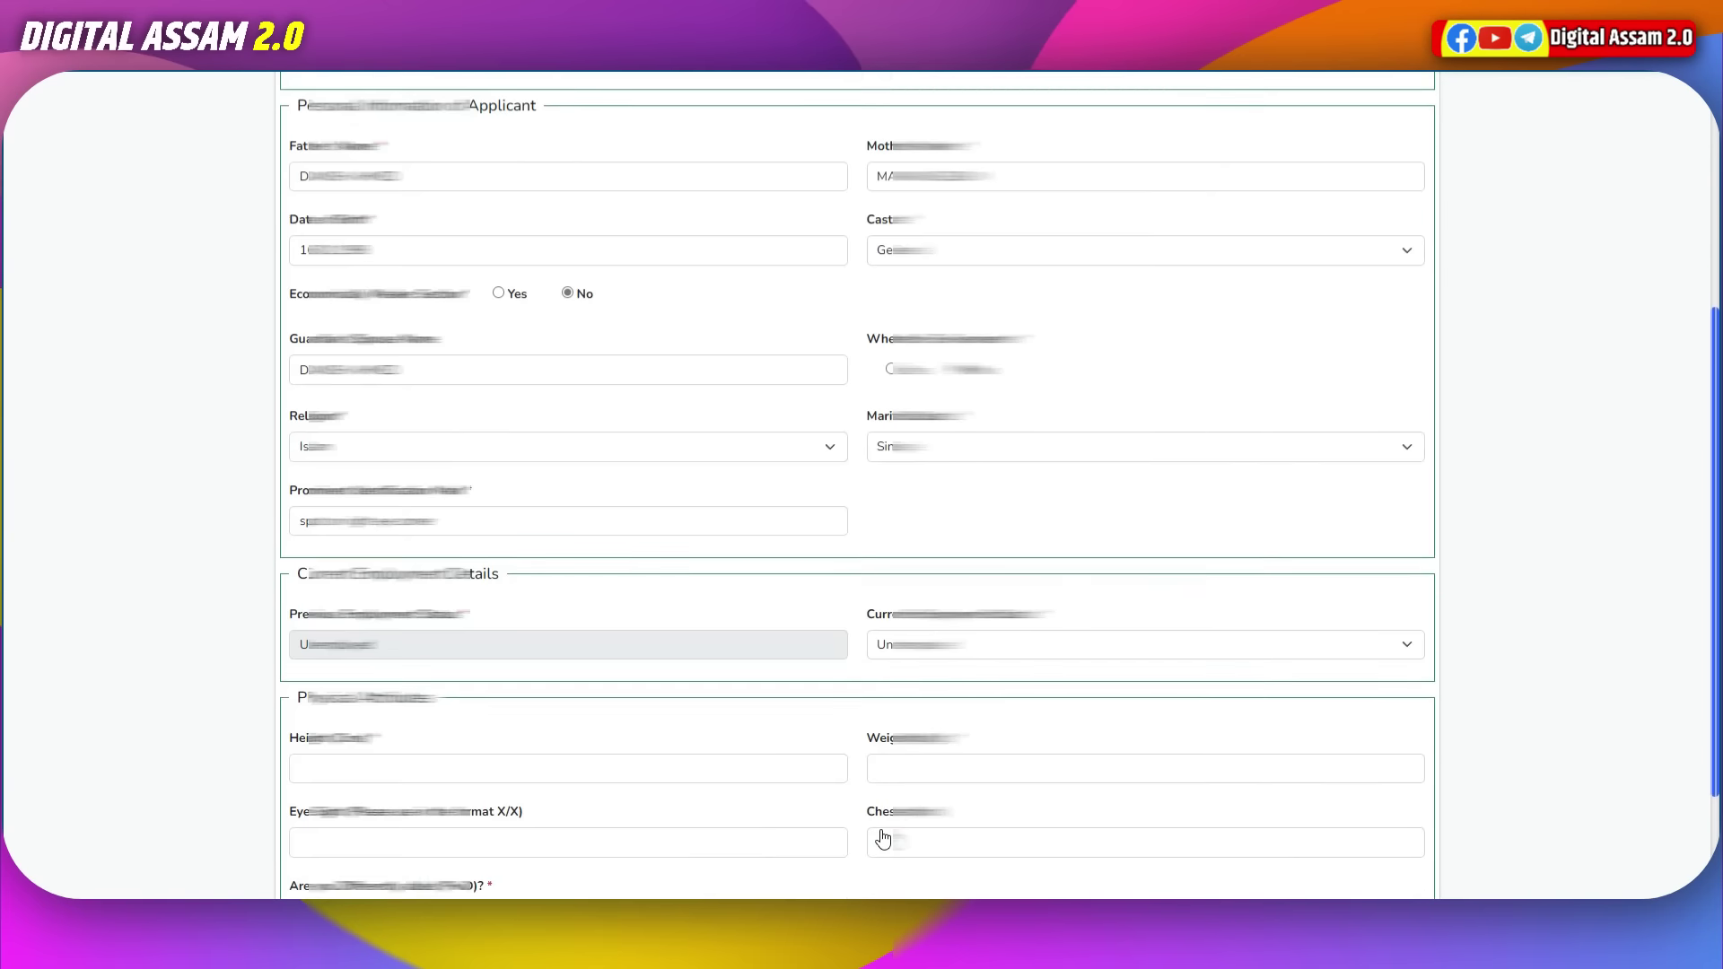
scroll(882, 838, down, 2)
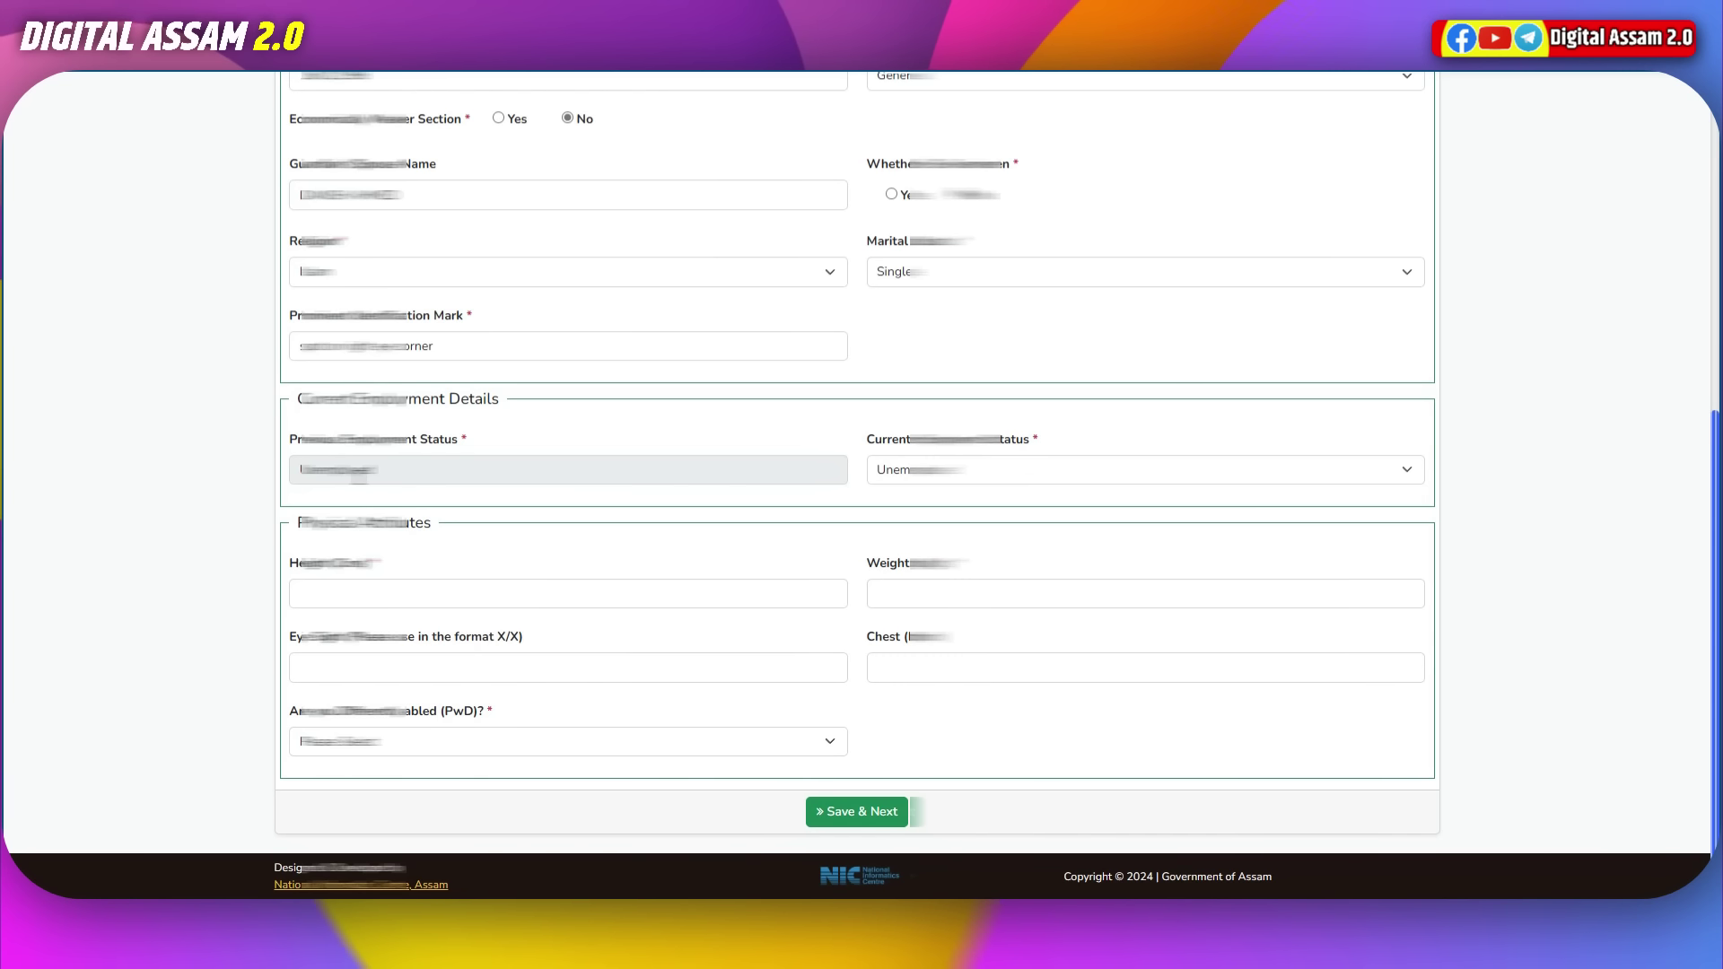
click(1140, 469)
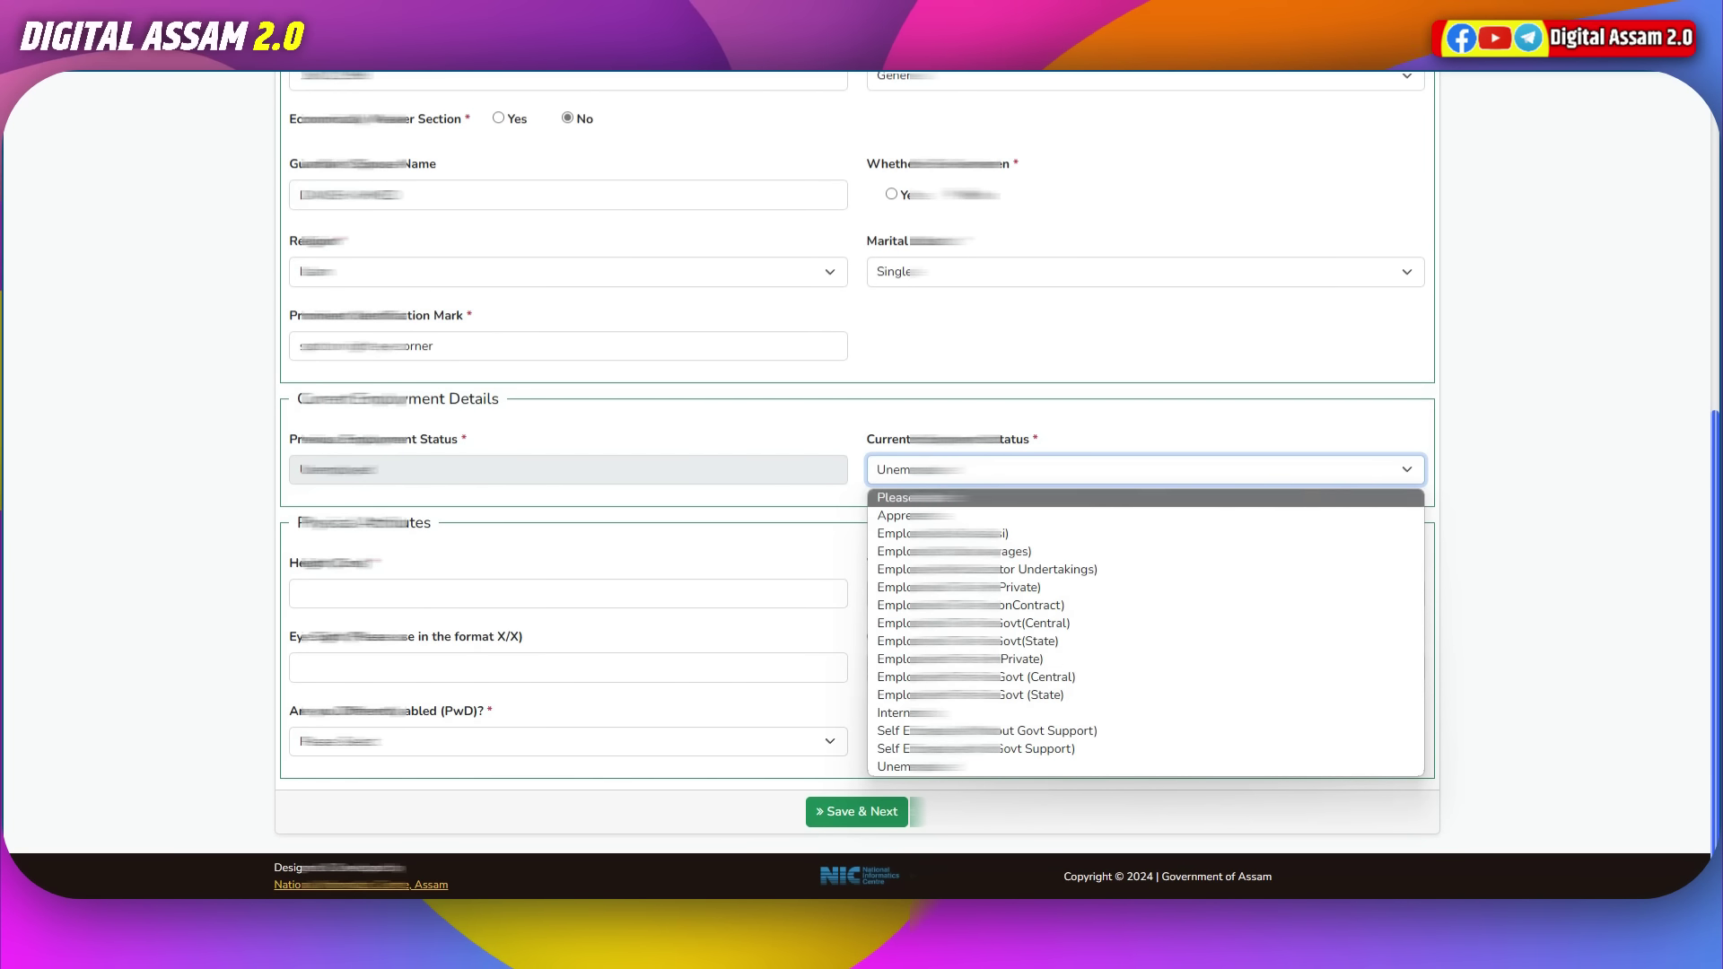
click(775, 434)
click(777, 435)
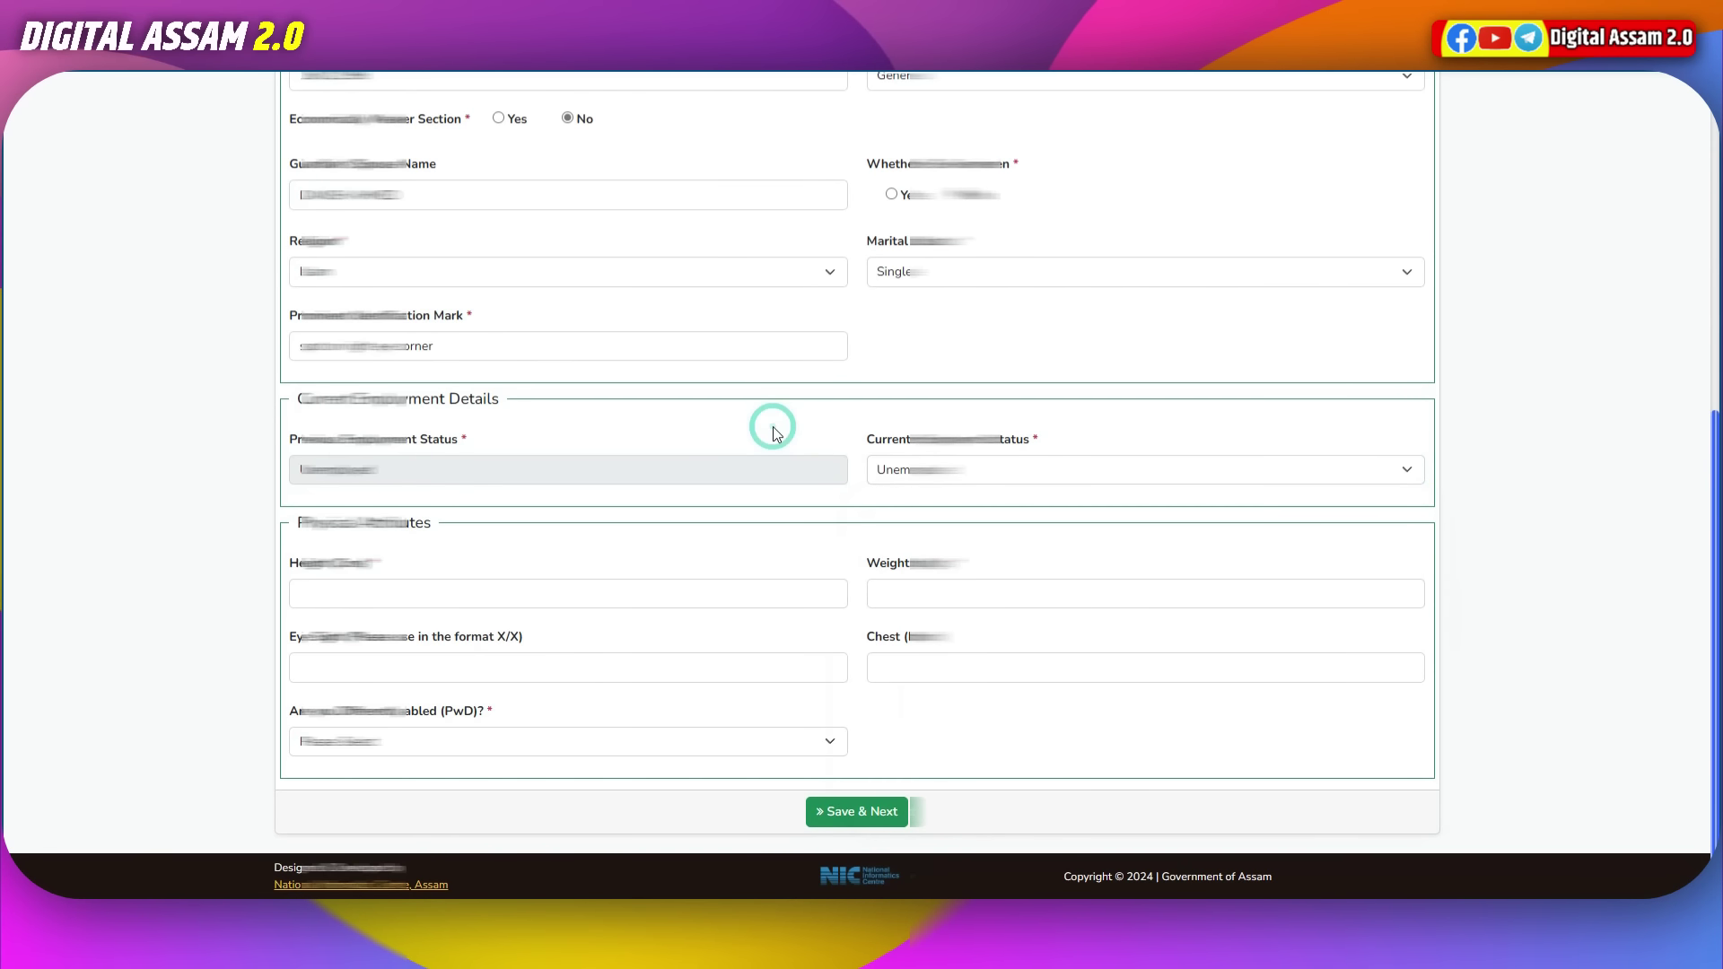
click(903, 474)
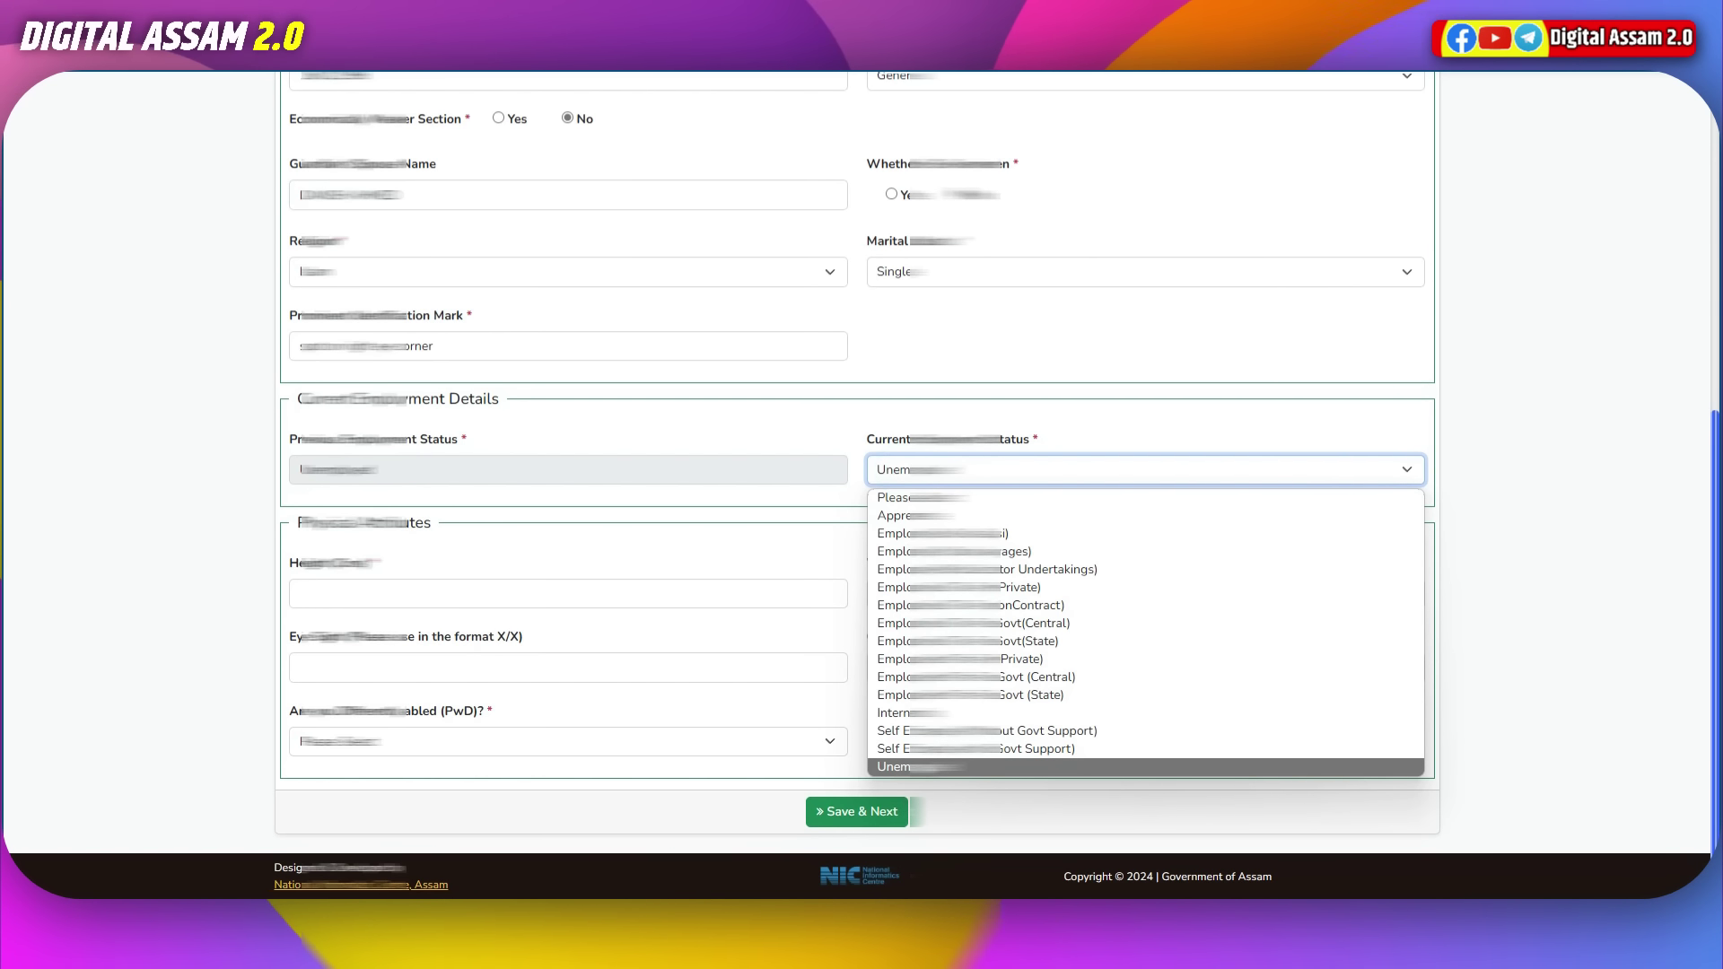
click(917, 765)
click(807, 498)
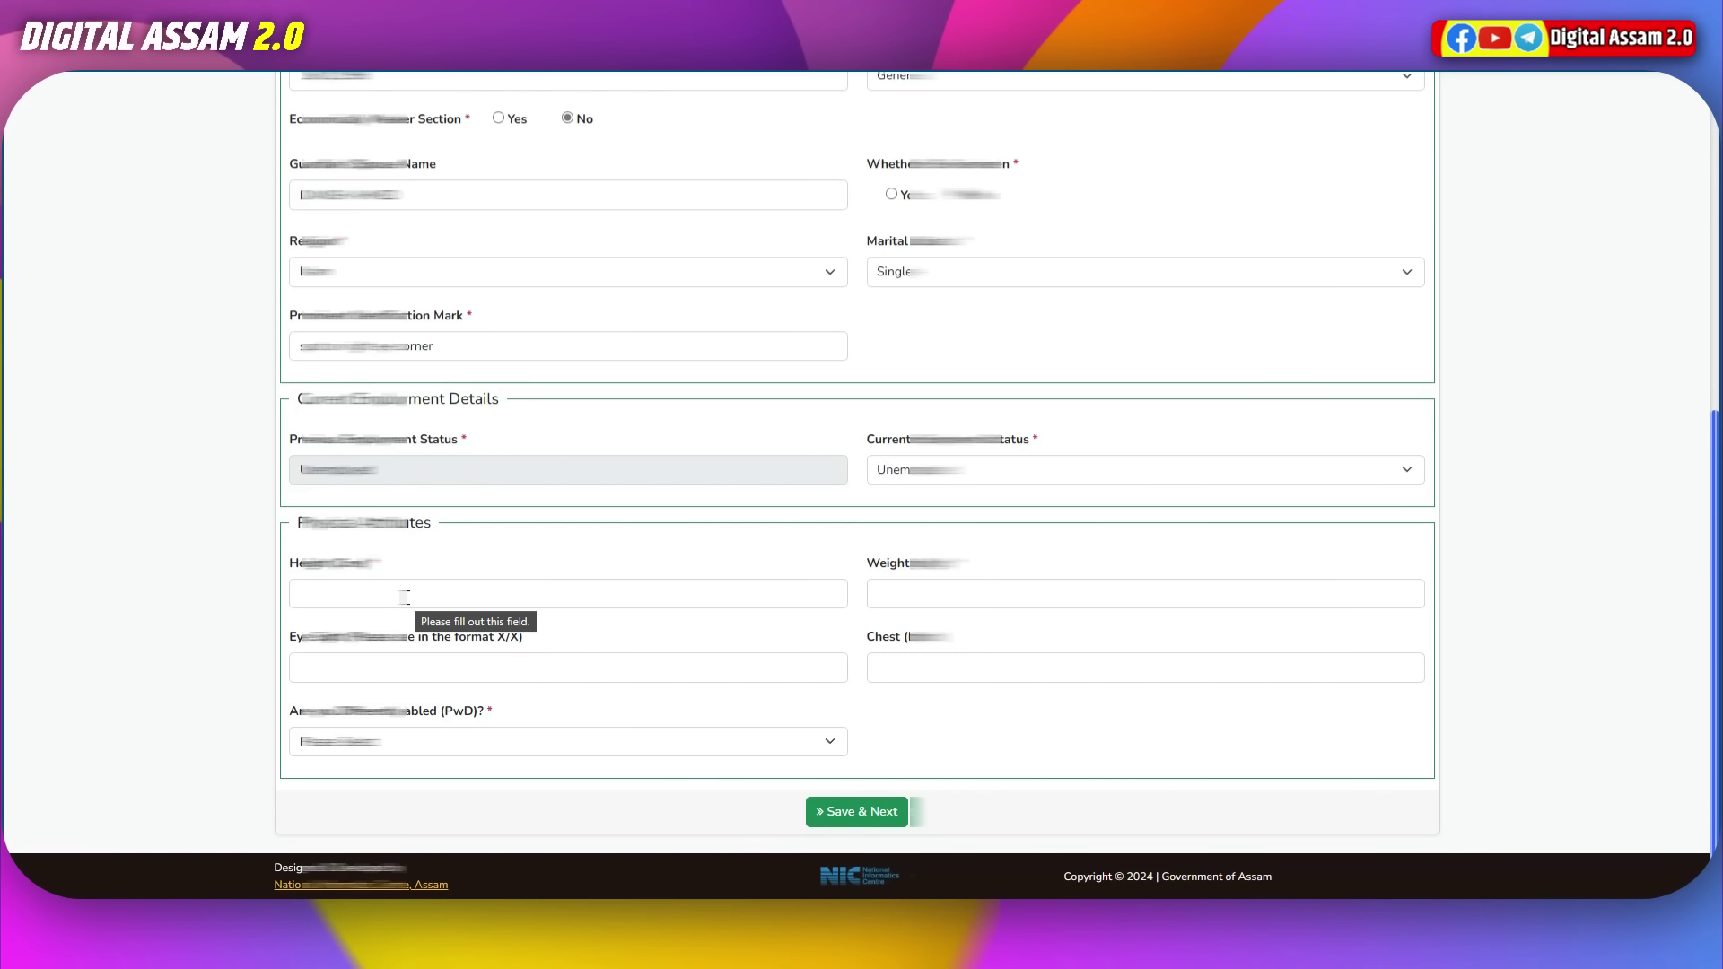
Step: Try to save the personal details with the height, a weight of 60 and No for the differently abled (PwD) question
click(358, 590)
click(903, 593)
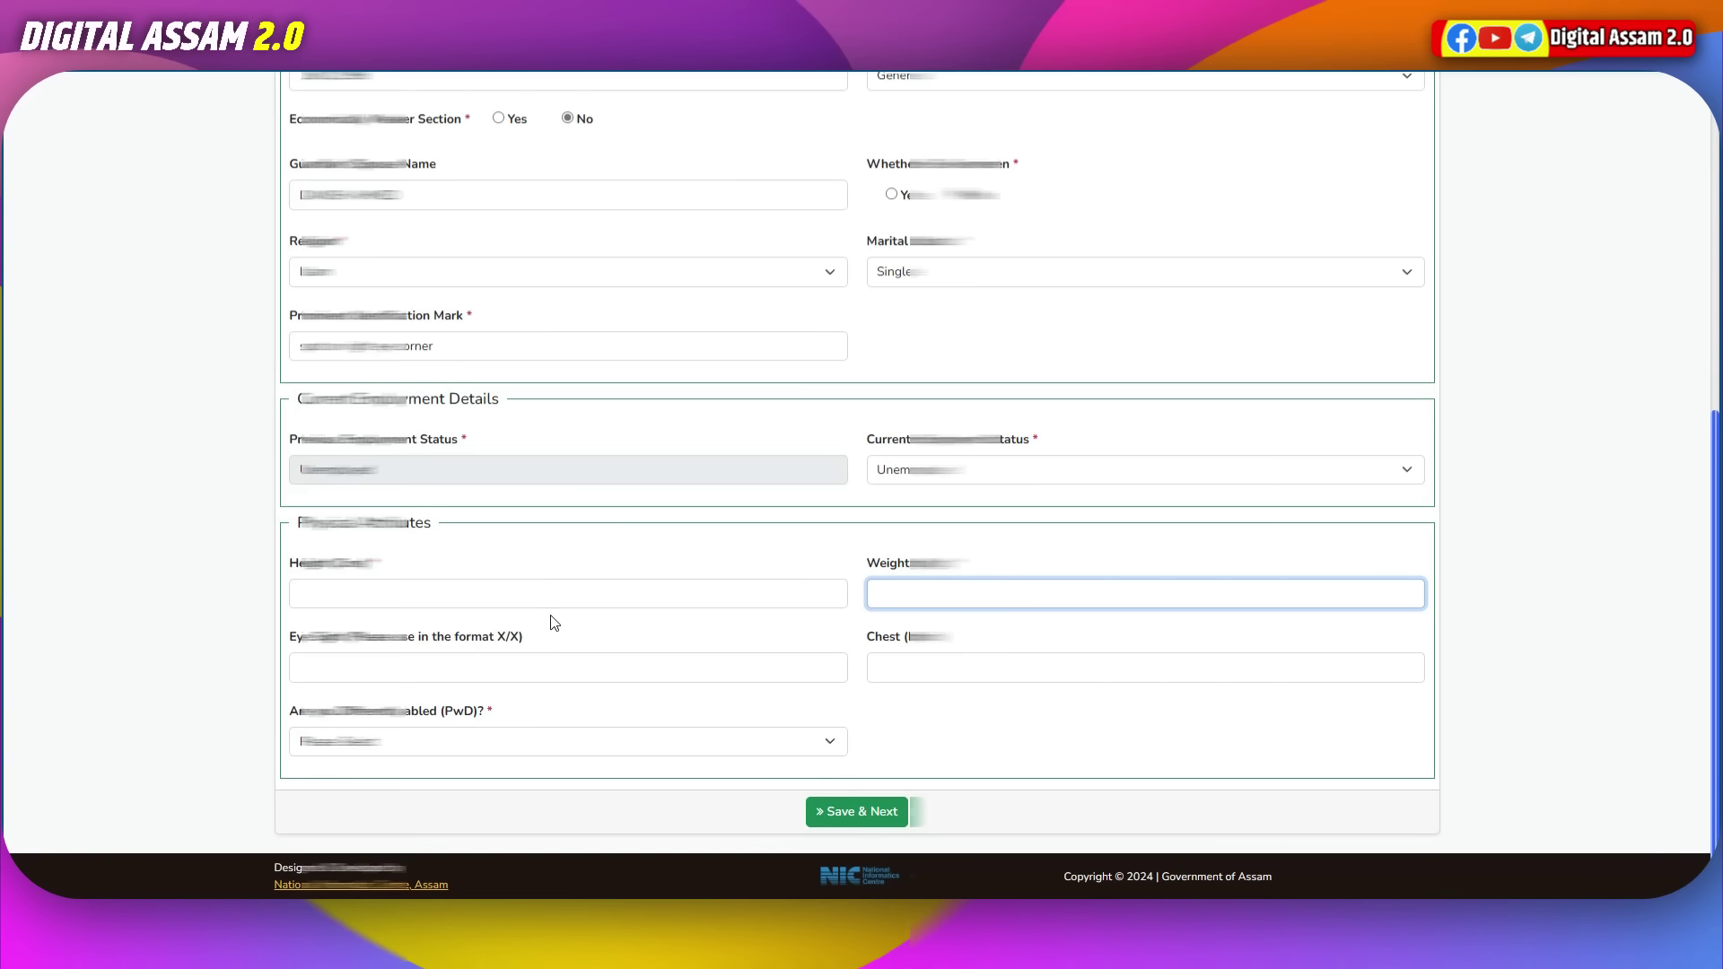
click(337, 589)
click(889, 584)
click(542, 593)
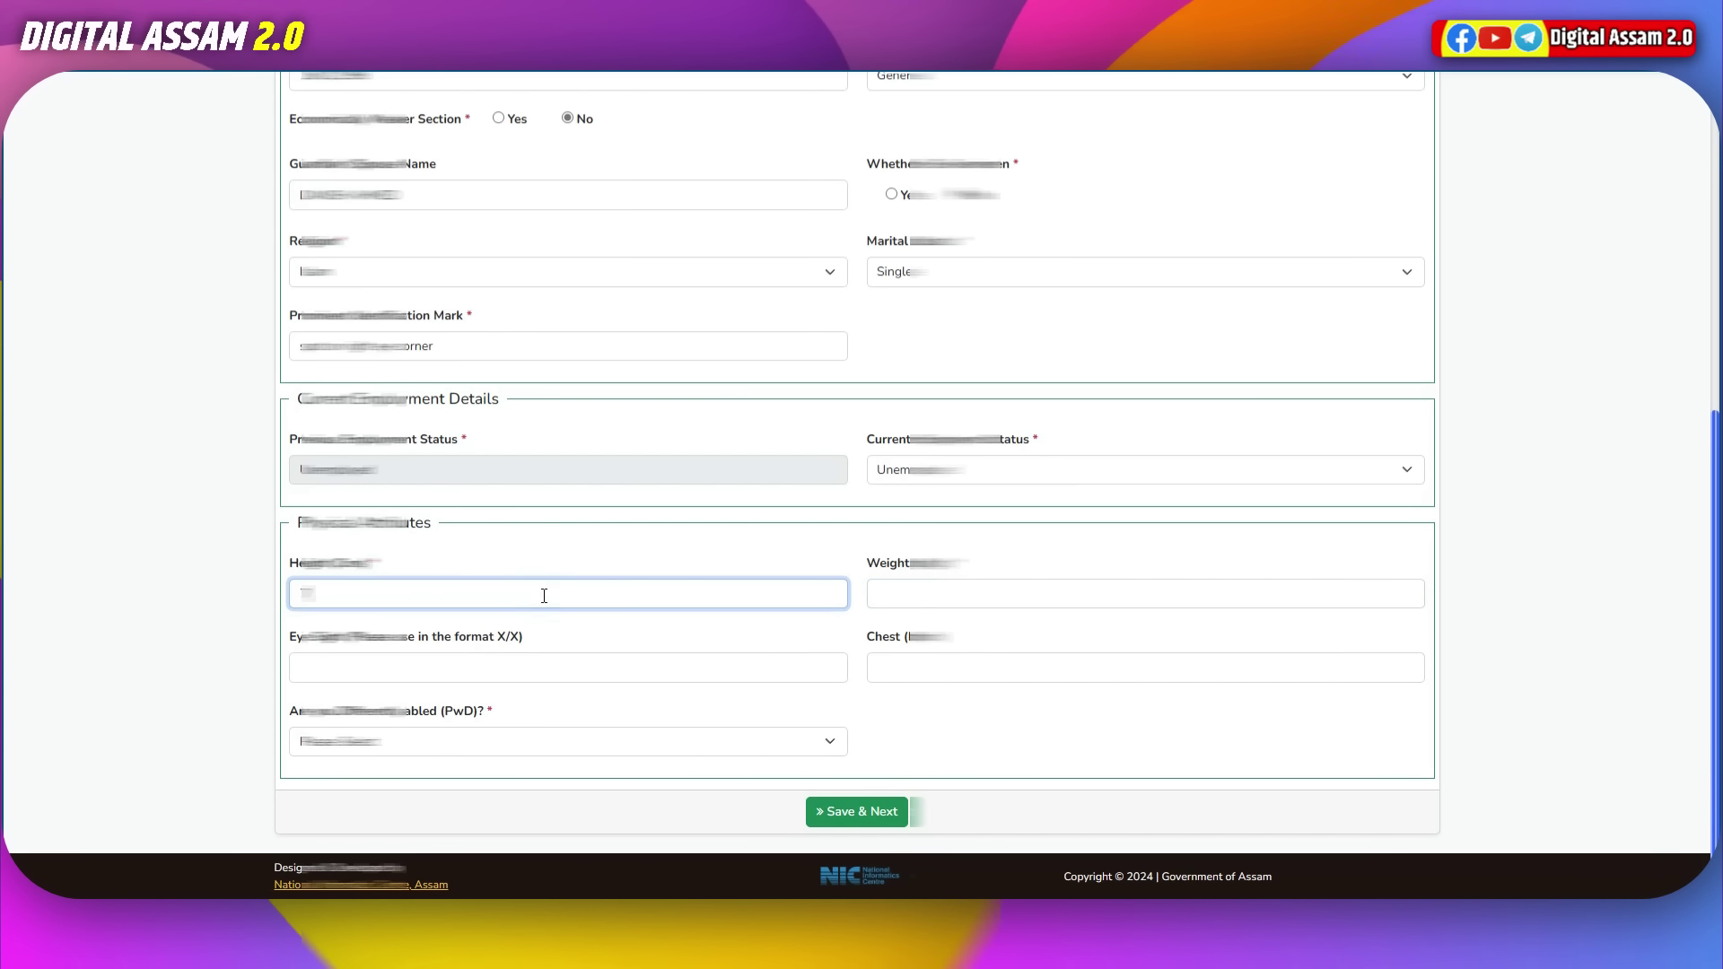
click(900, 596)
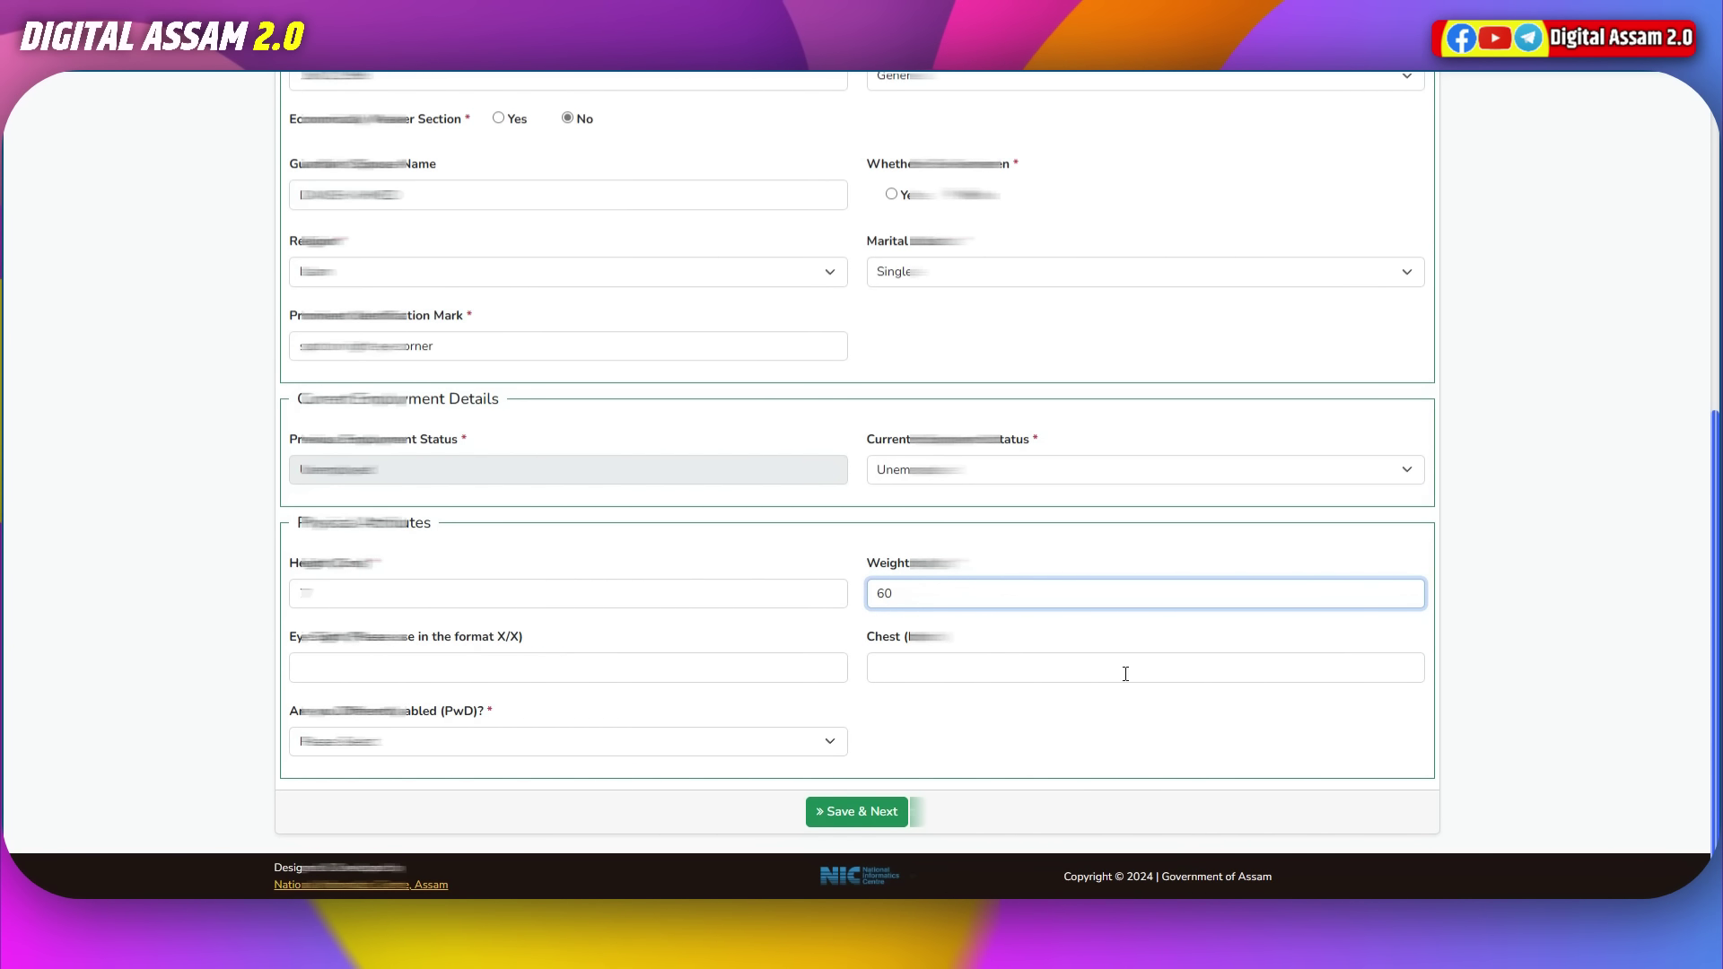
click(391, 741)
click(341, 805)
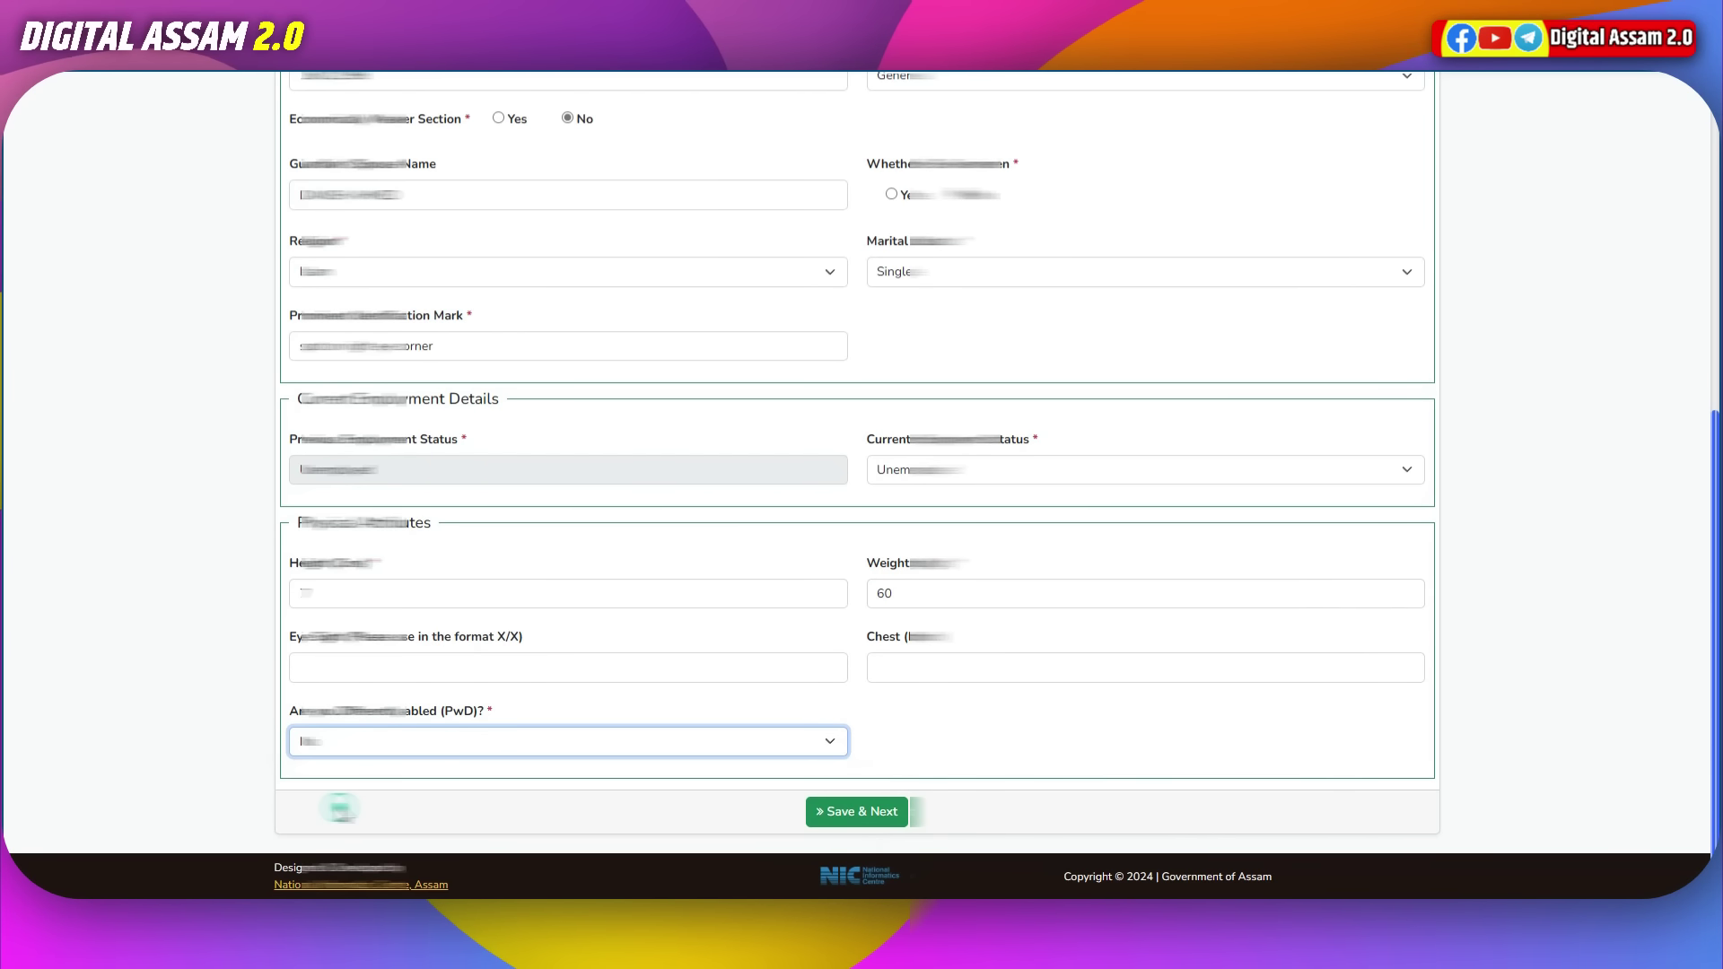
click(857, 812)
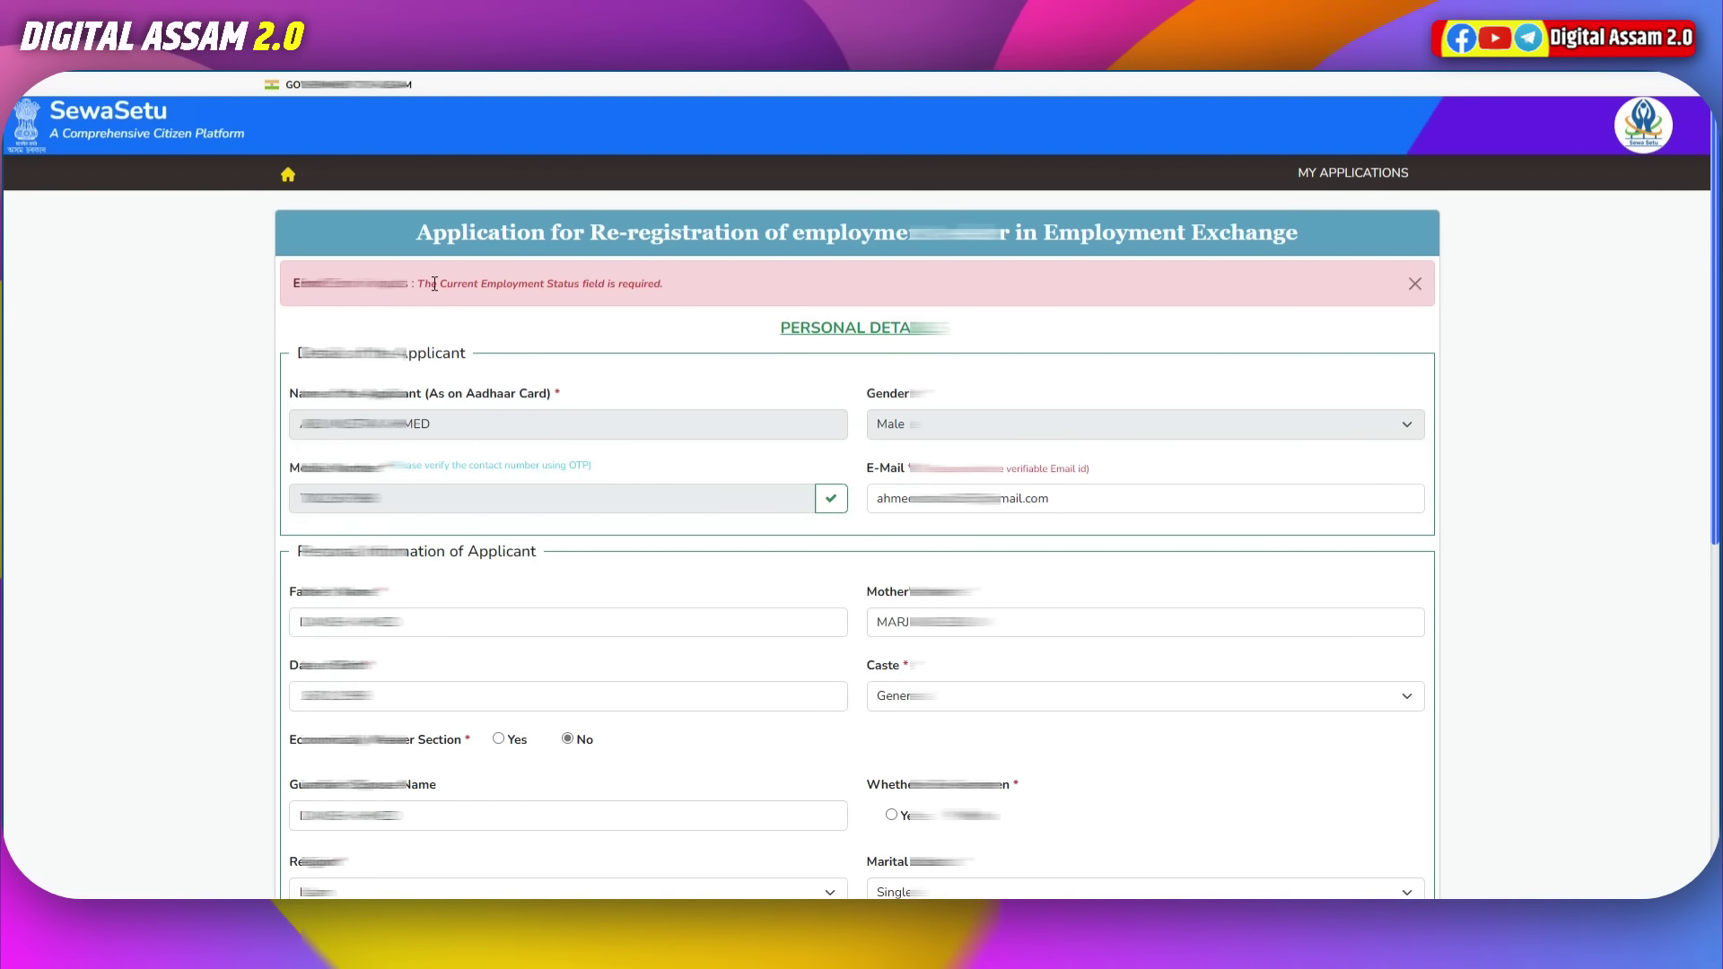
Step: Reselect Unemployed as the current employment status after switching it to another option
scroll(611, 316, down, 10)
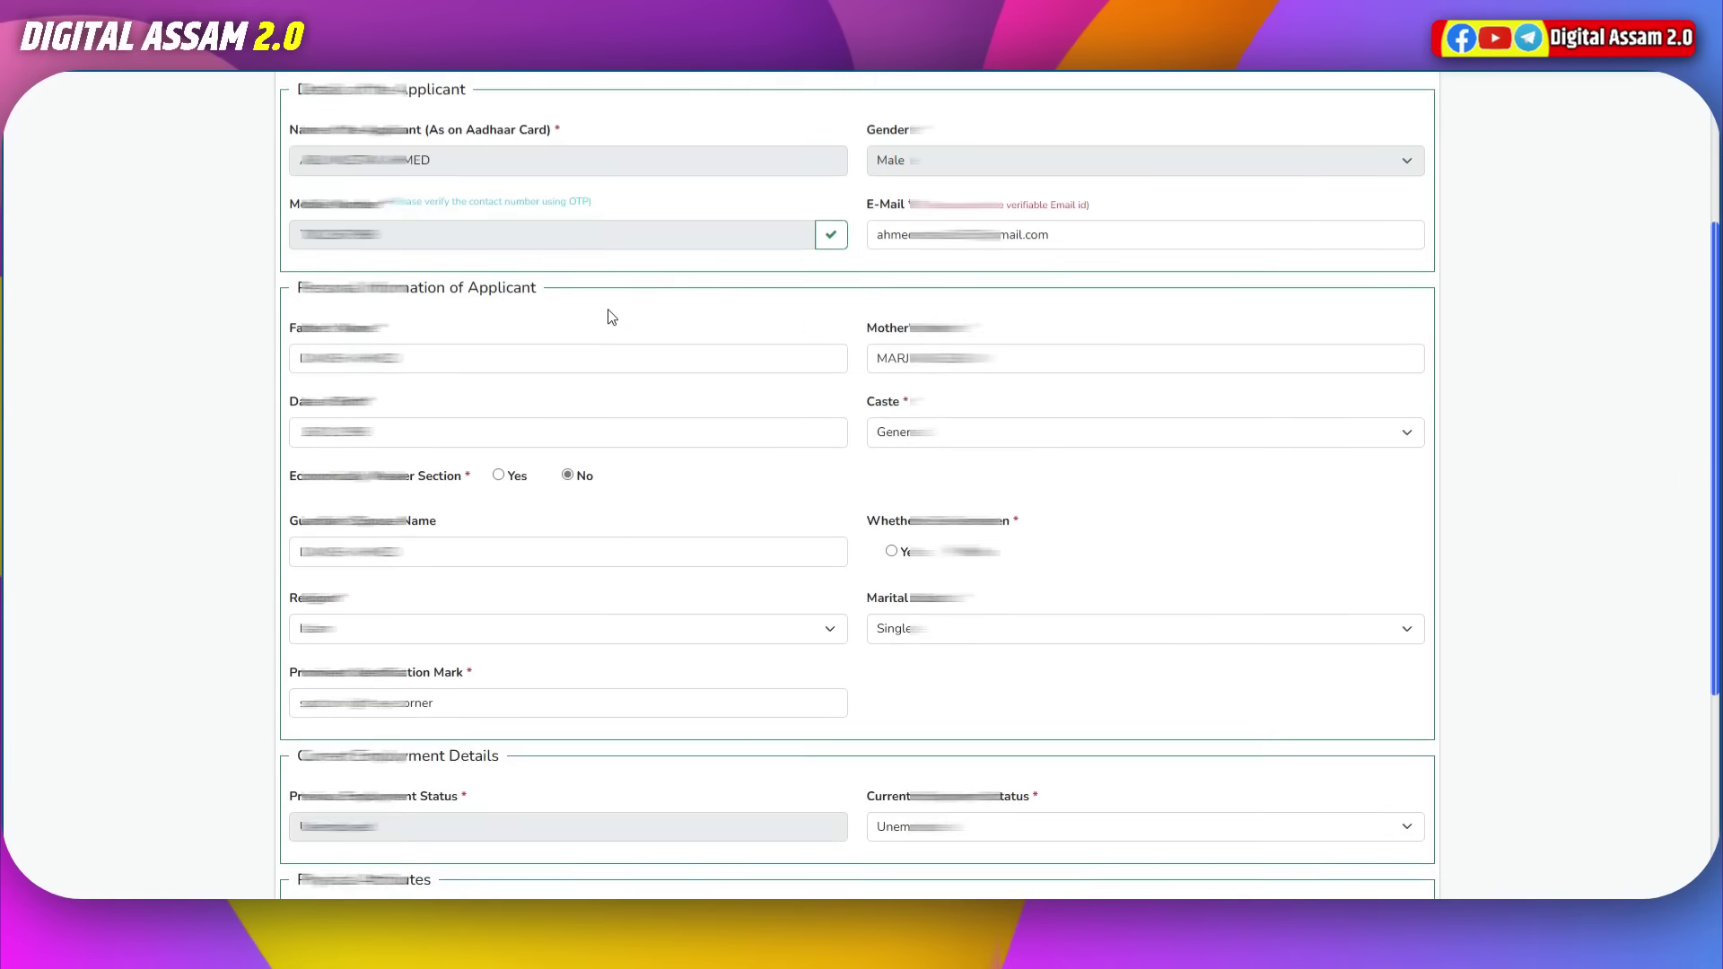
click(908, 476)
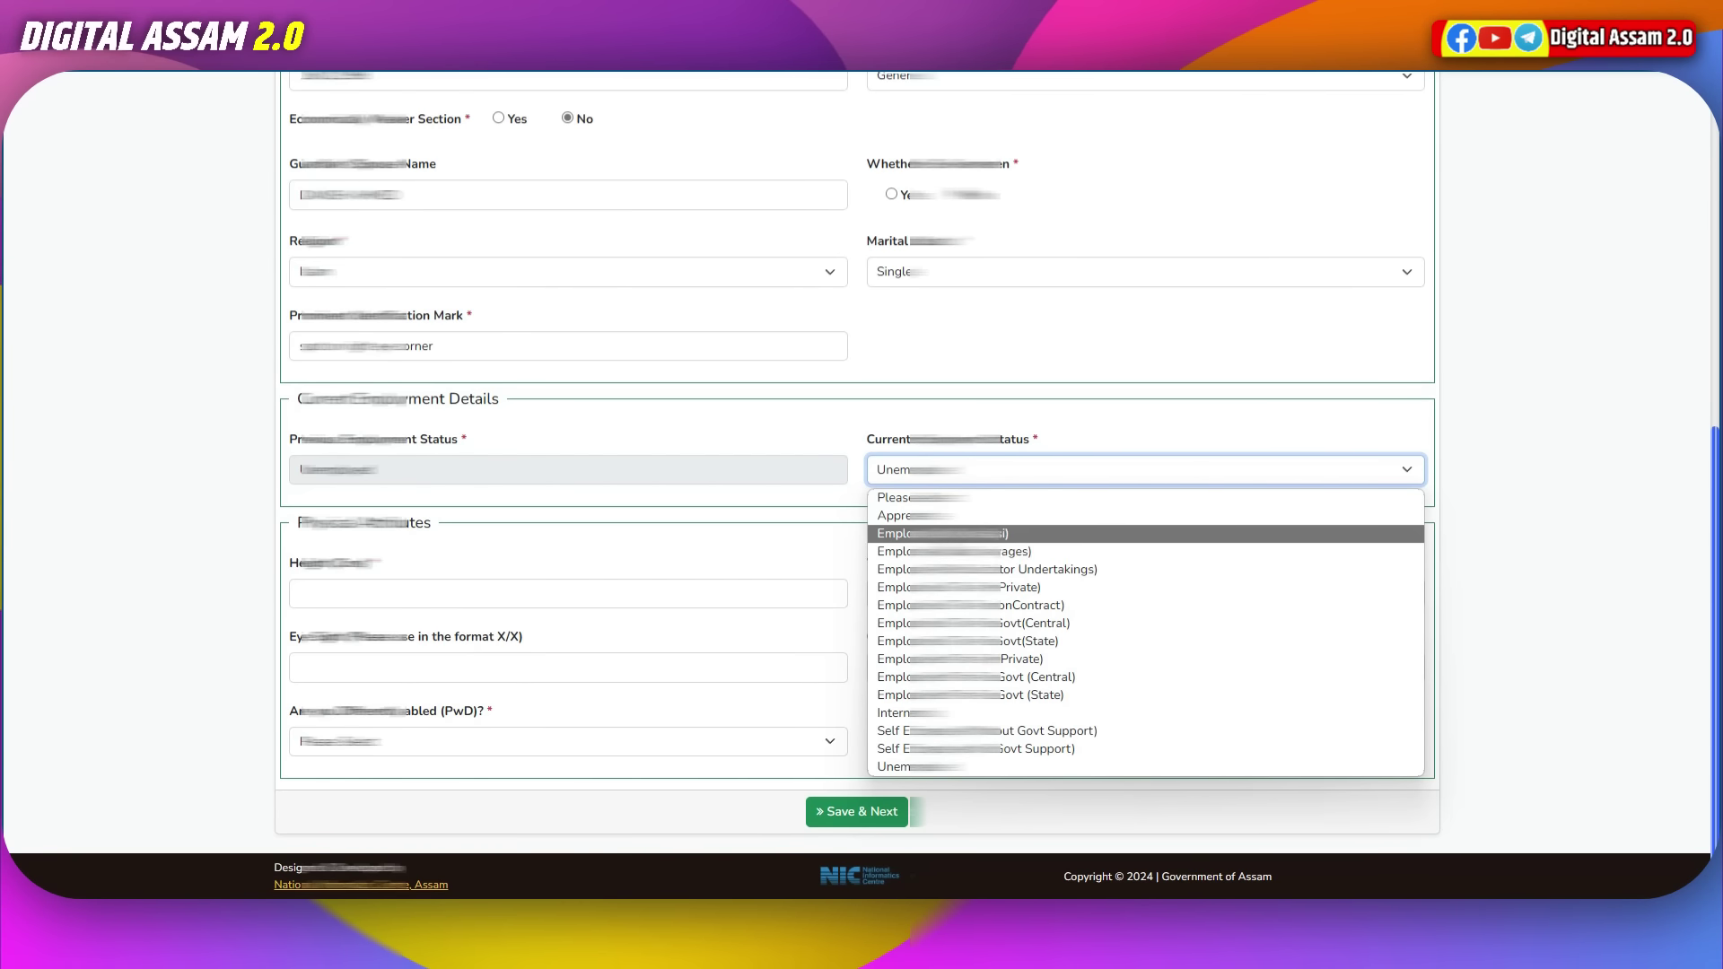
click(951, 623)
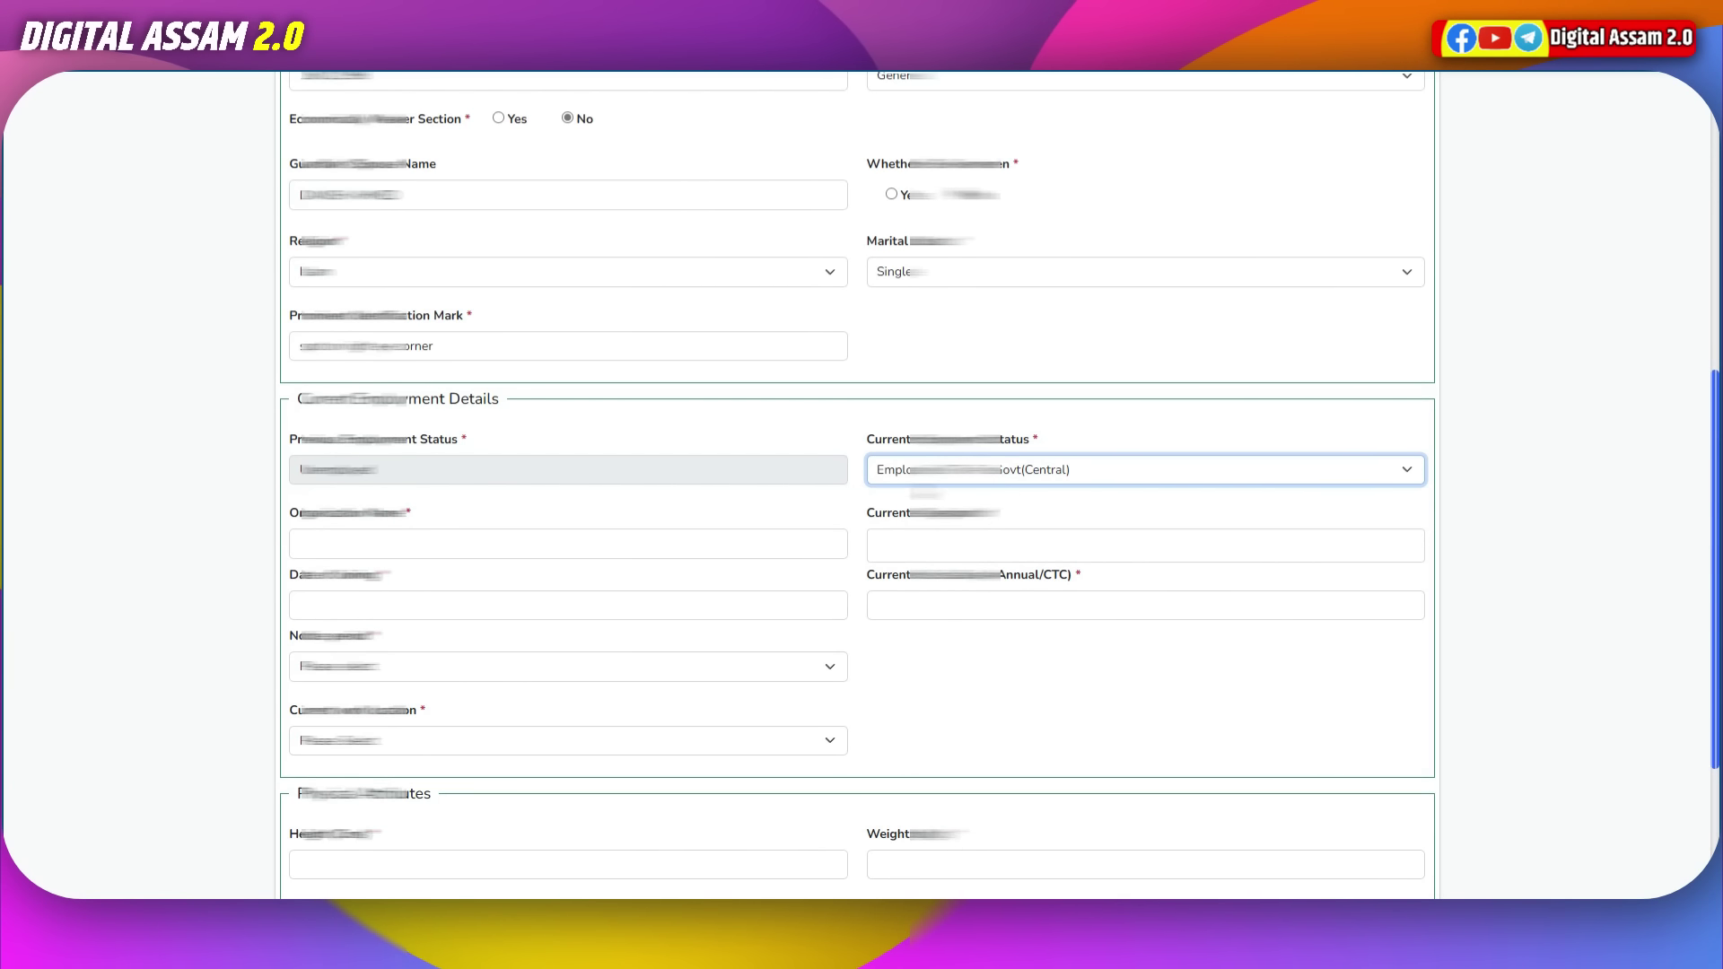
click(1019, 478)
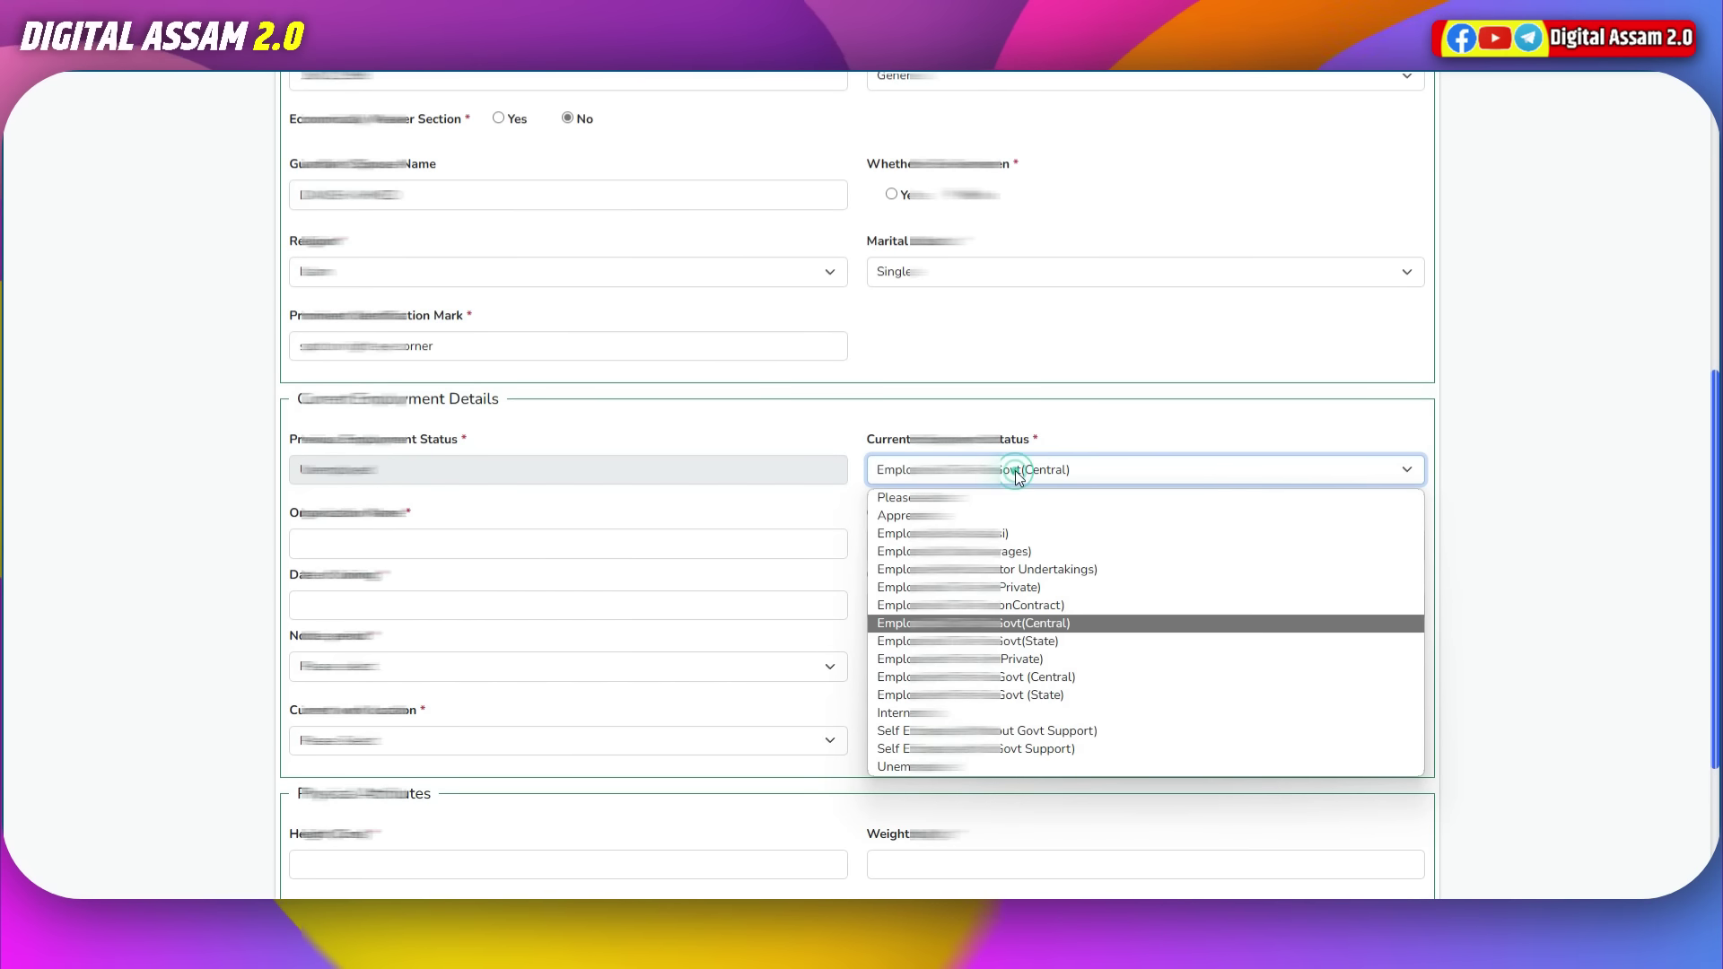
key(Return)
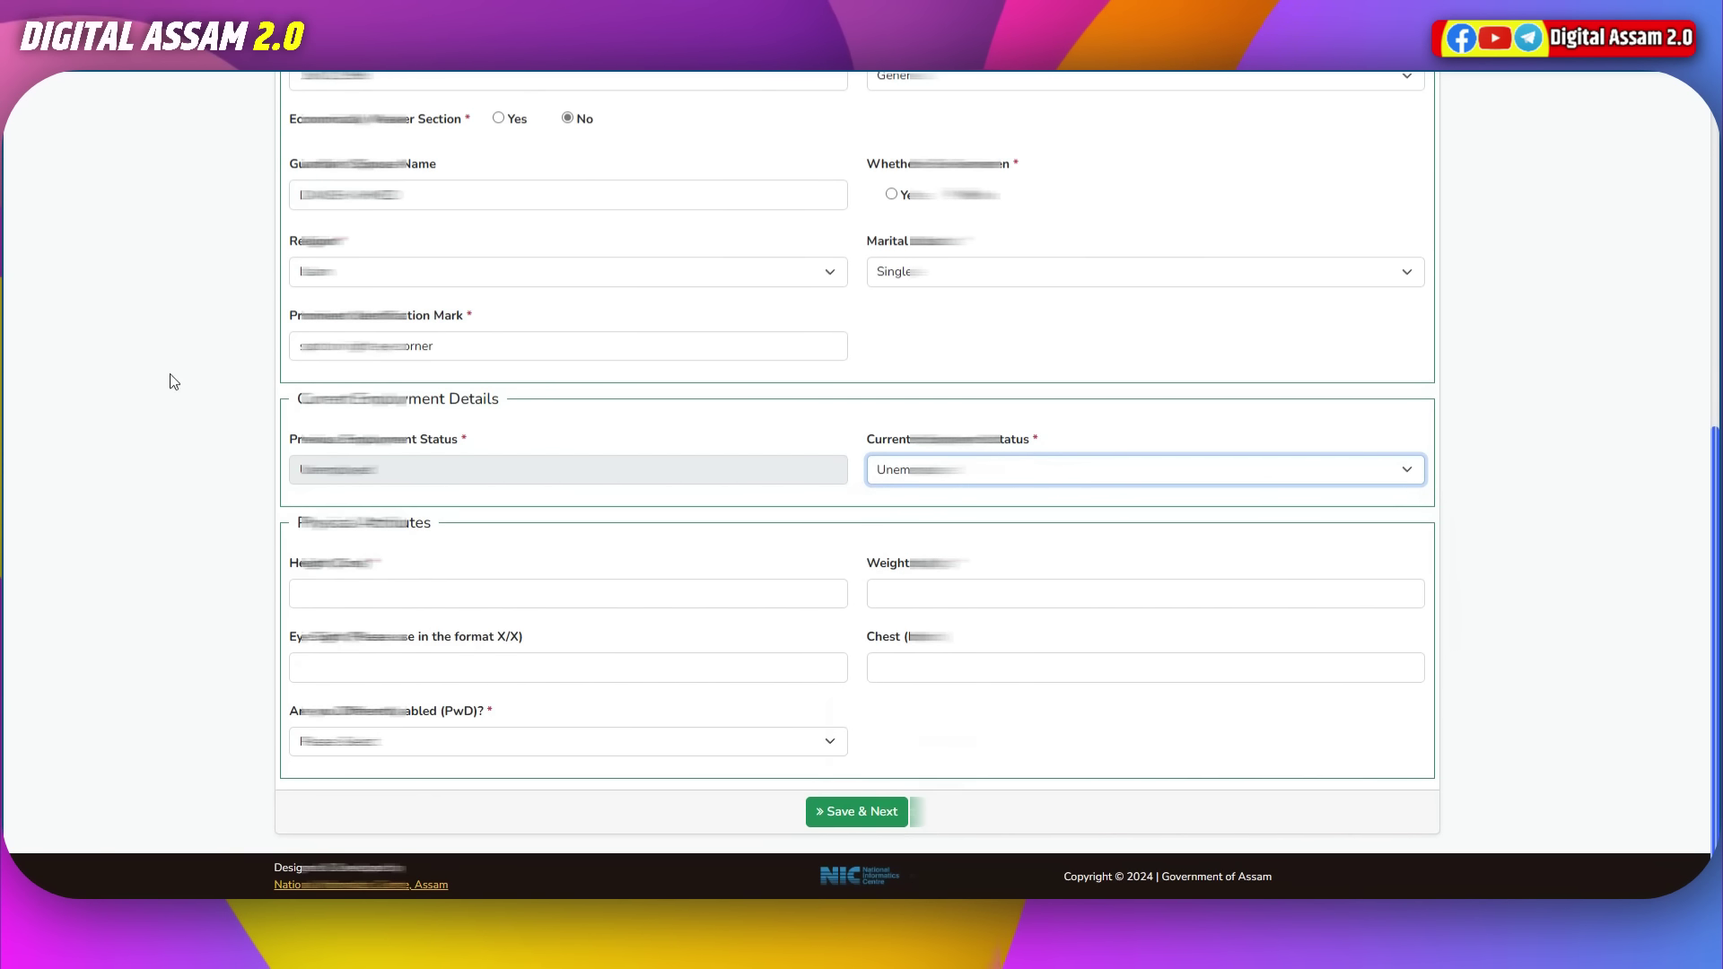
Step: Fill in the height, set the weight to 60, answer No to the differently abled (PwD) question, and save the personal details
click(381, 598)
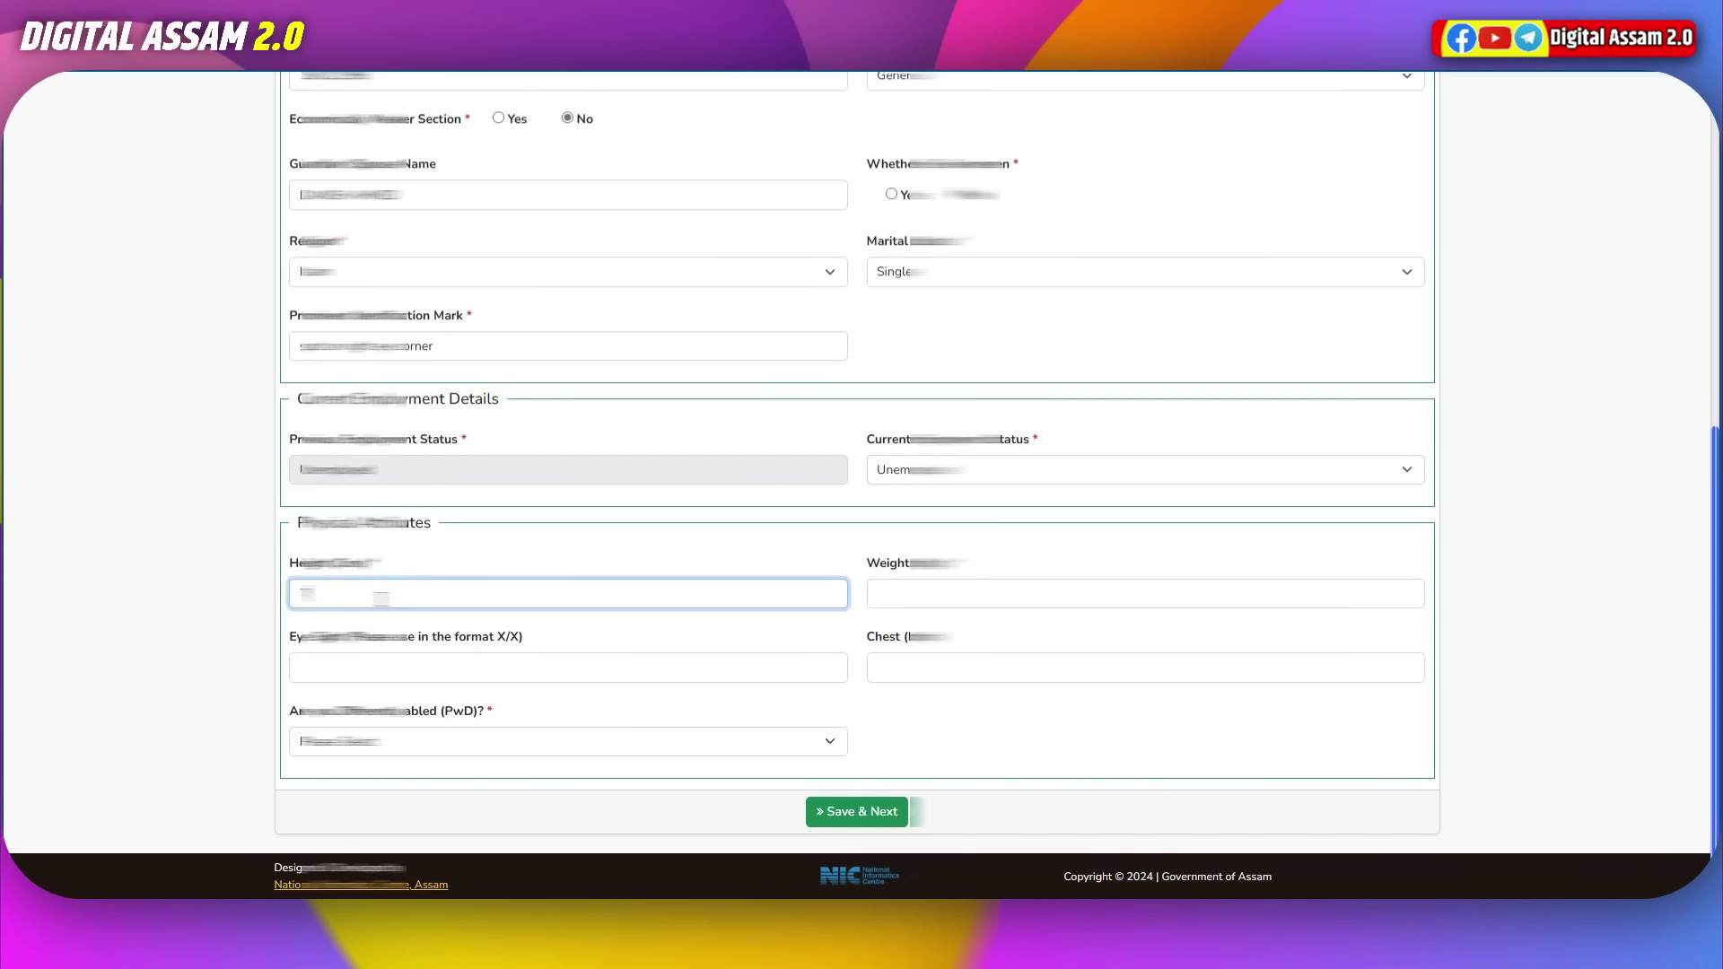
click(873, 593)
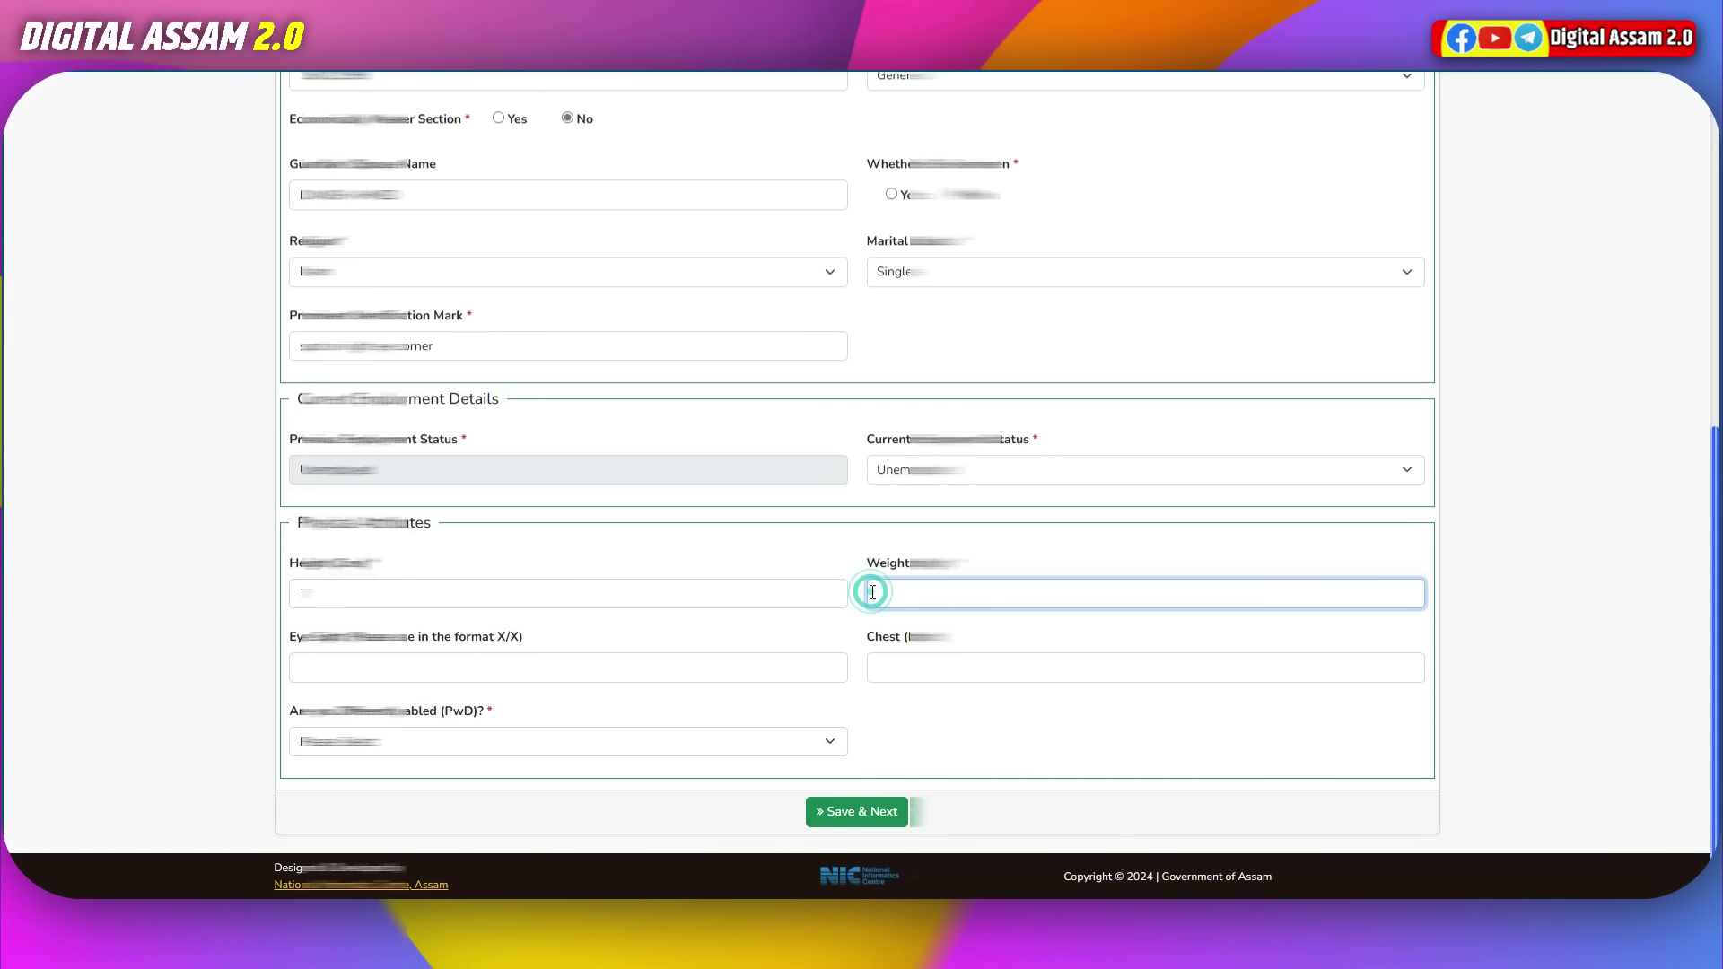
text(60)
click(704, 738)
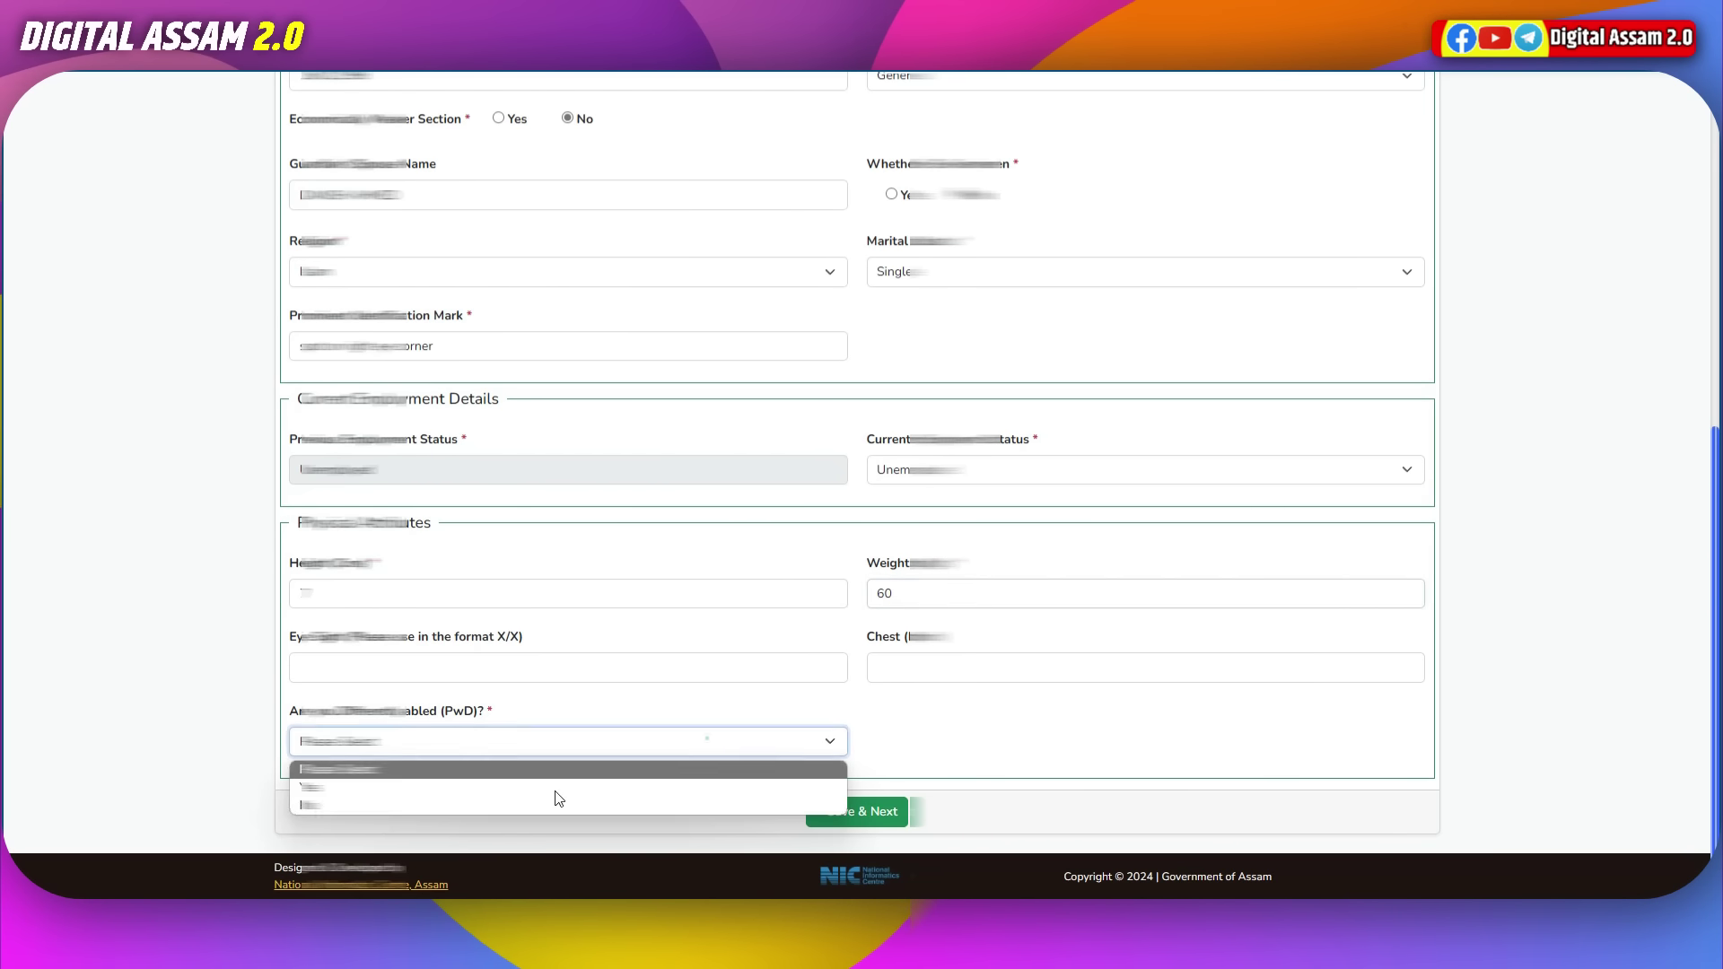
click(389, 804)
click(887, 816)
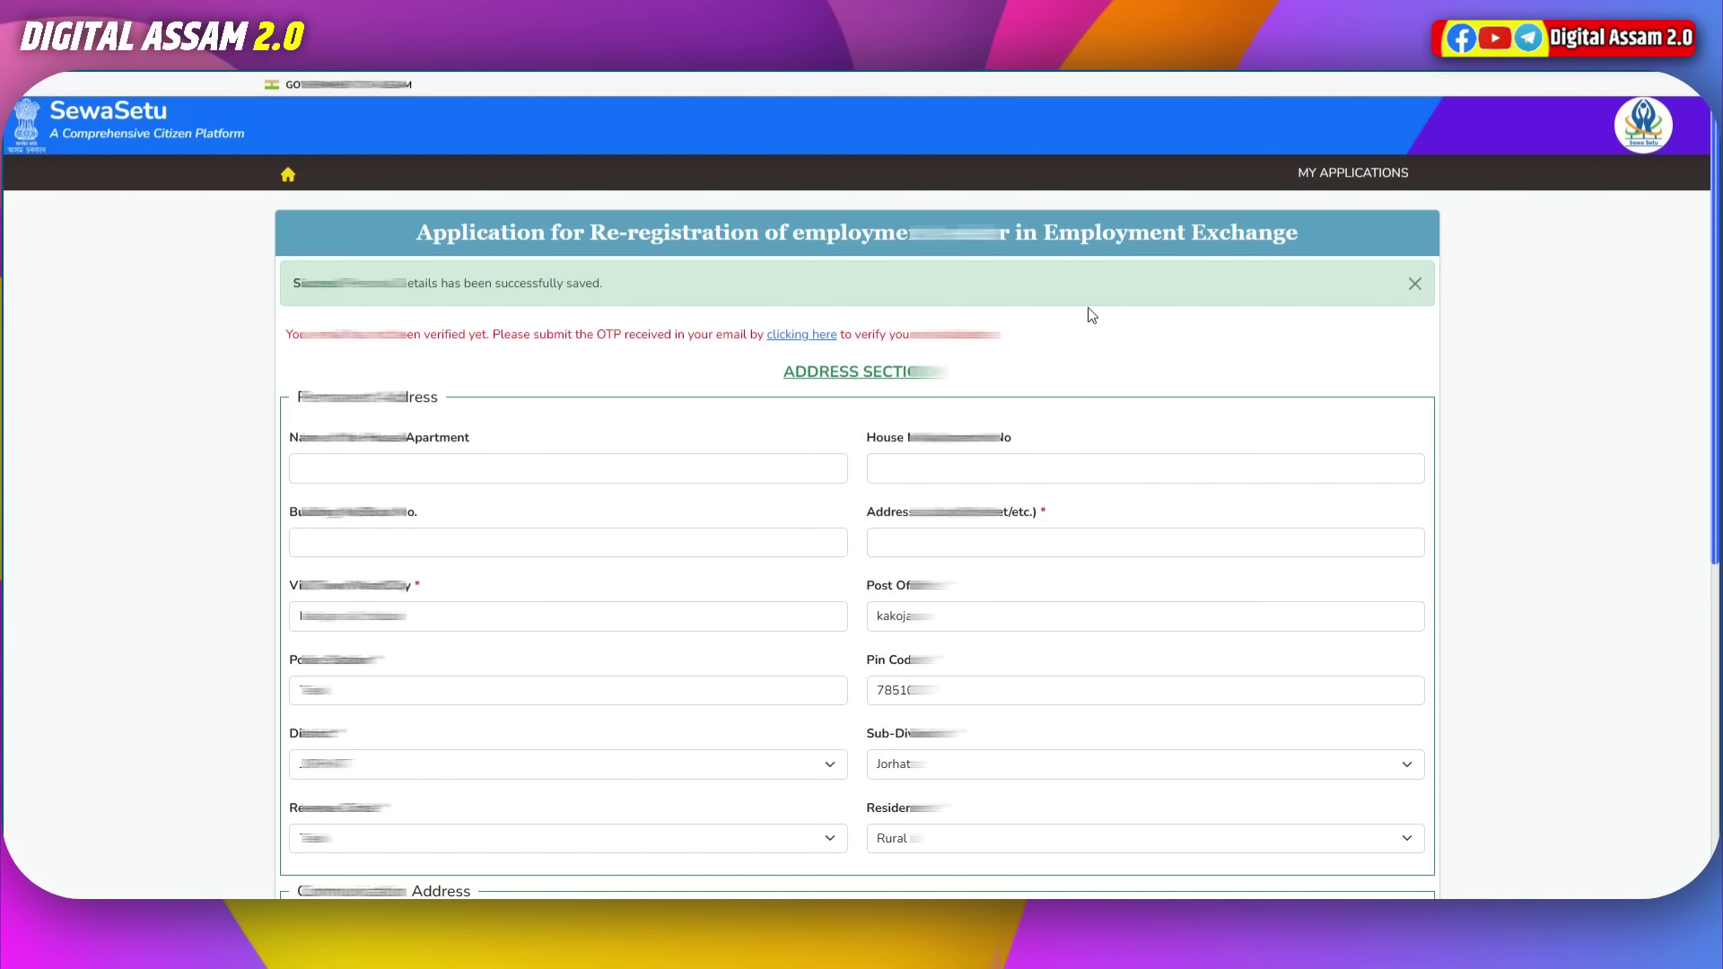
Step: Verify the applicant's e-mail address with the OTP received by e-mail
click(798, 340)
click(820, 511)
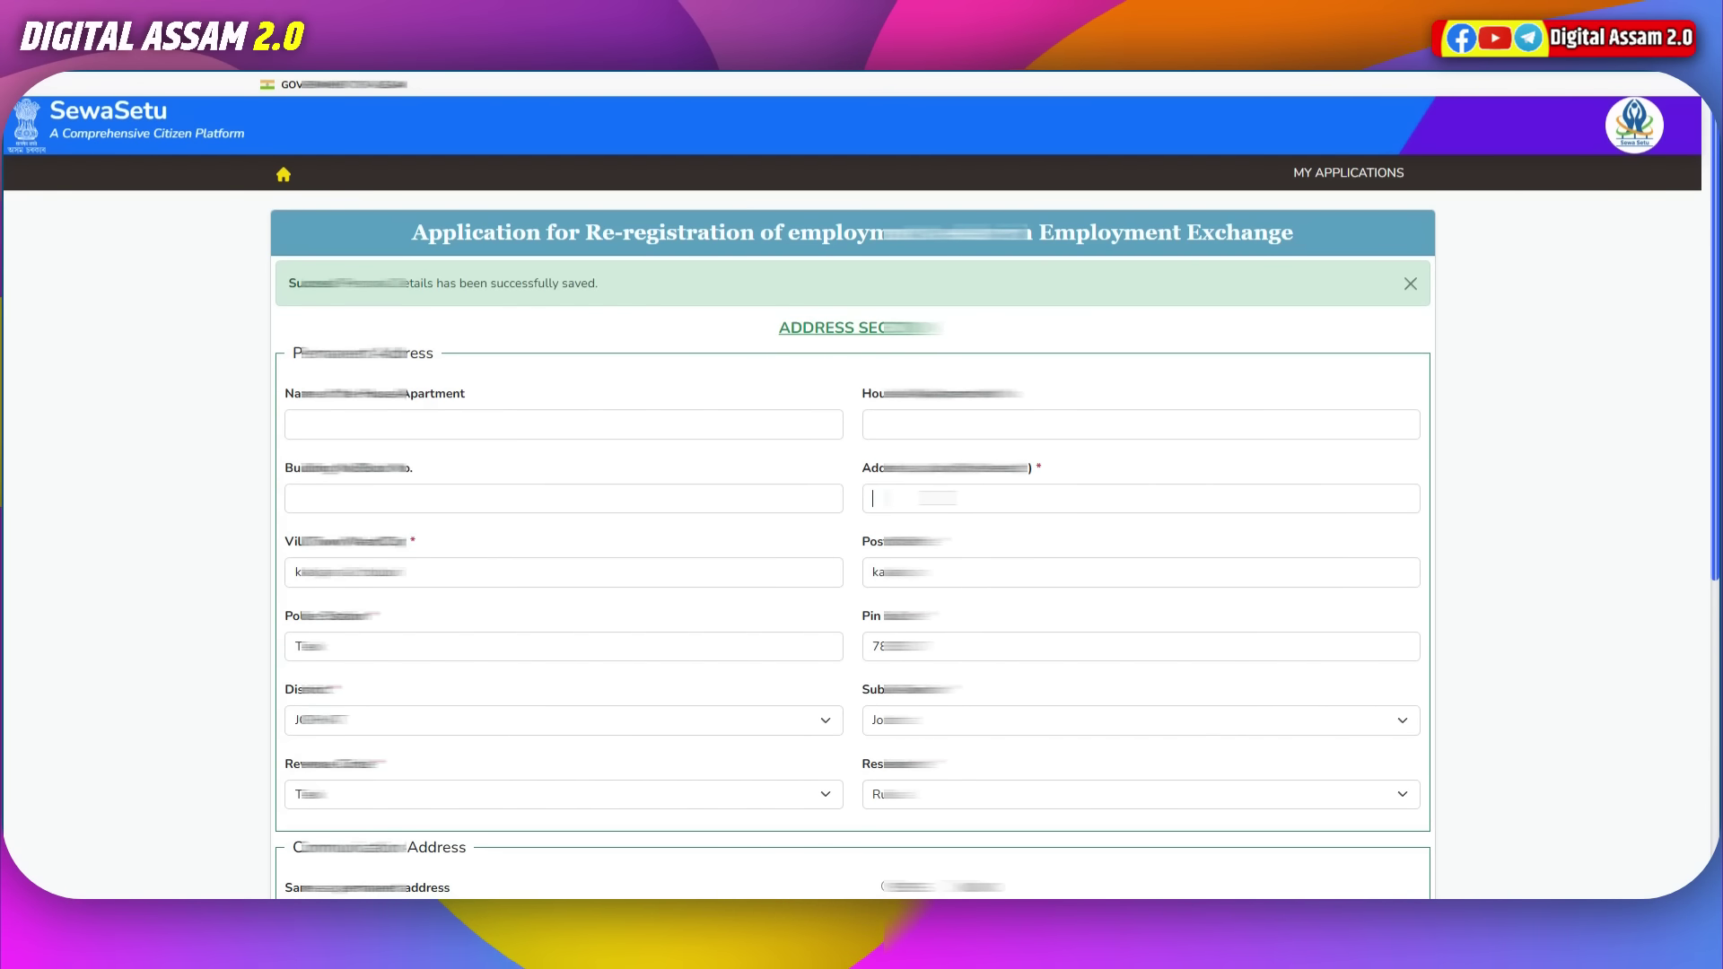
Step: Review the permanent and communication addresses, complete the required address line, and continue to the education and skill details
click(937, 498)
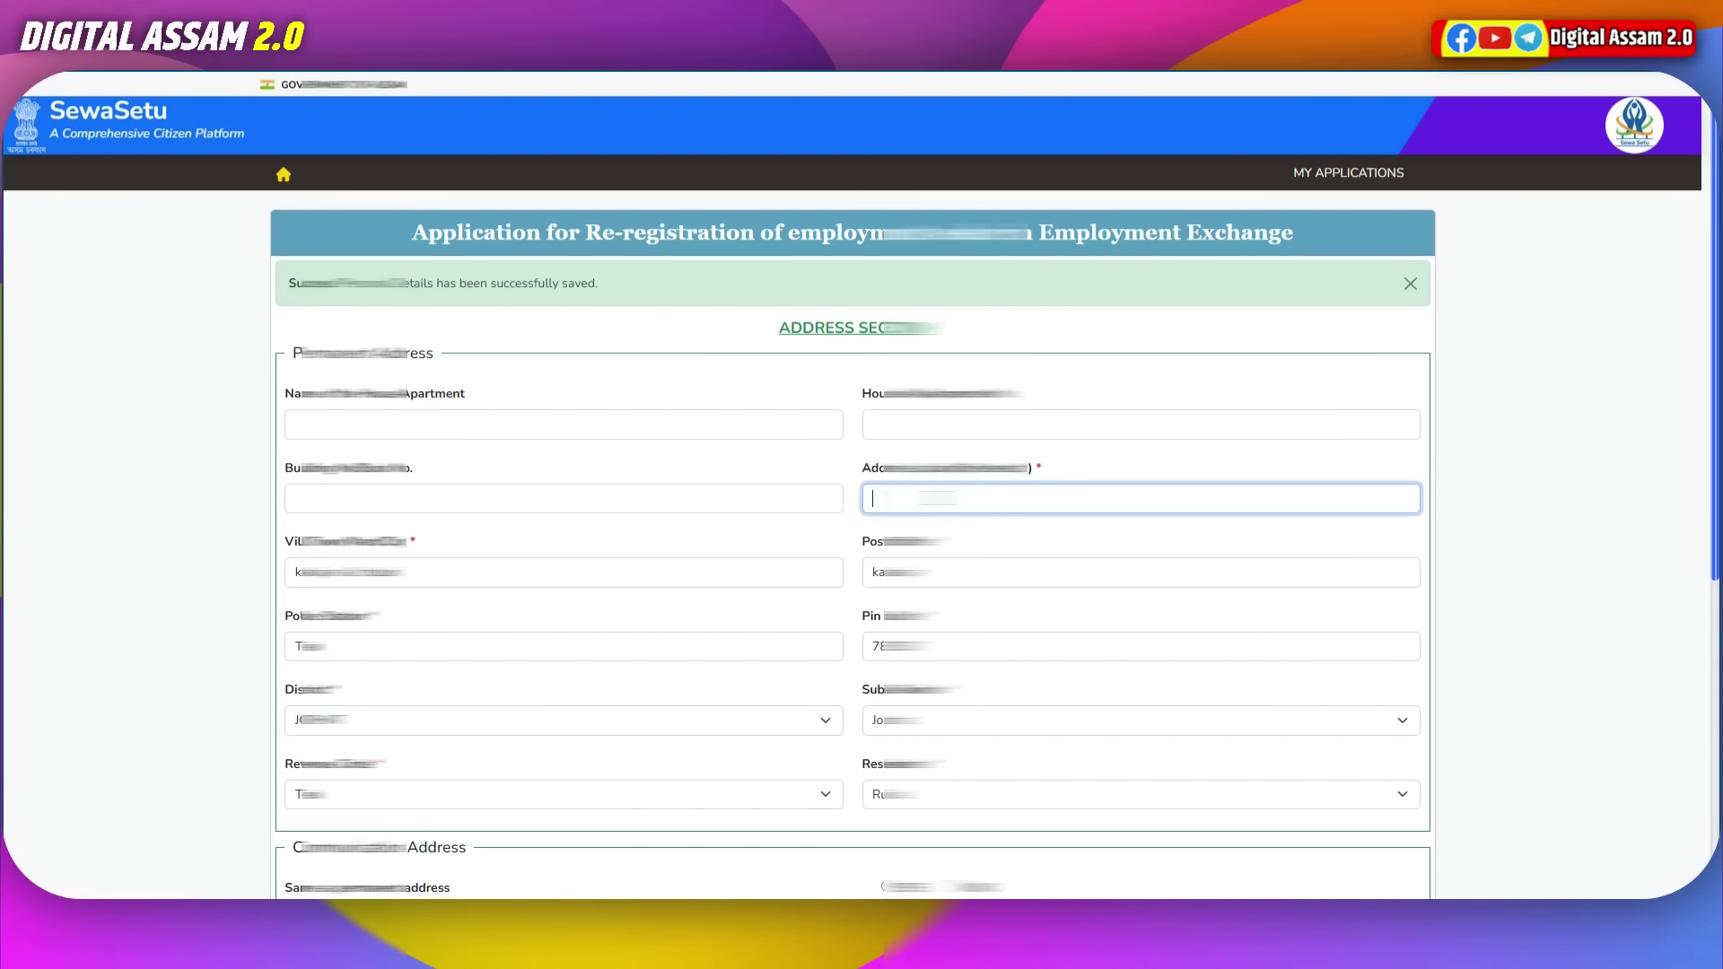
scroll(830, 525, down, 5)
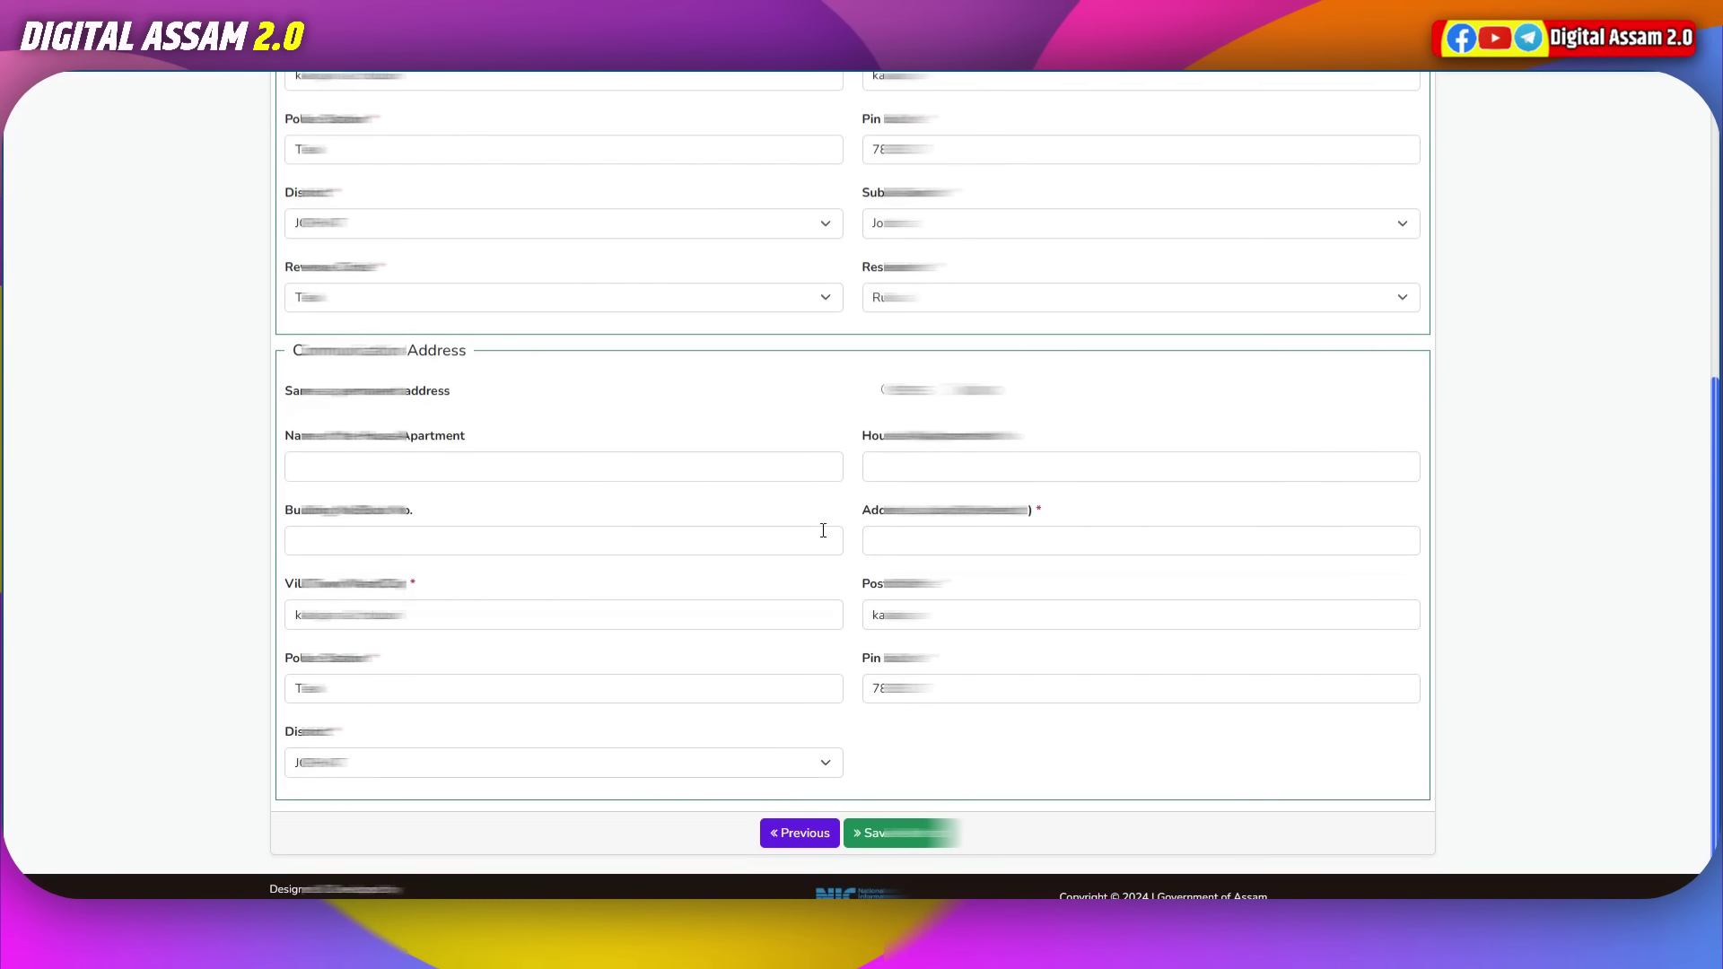
scroll(879, 408, up, 5)
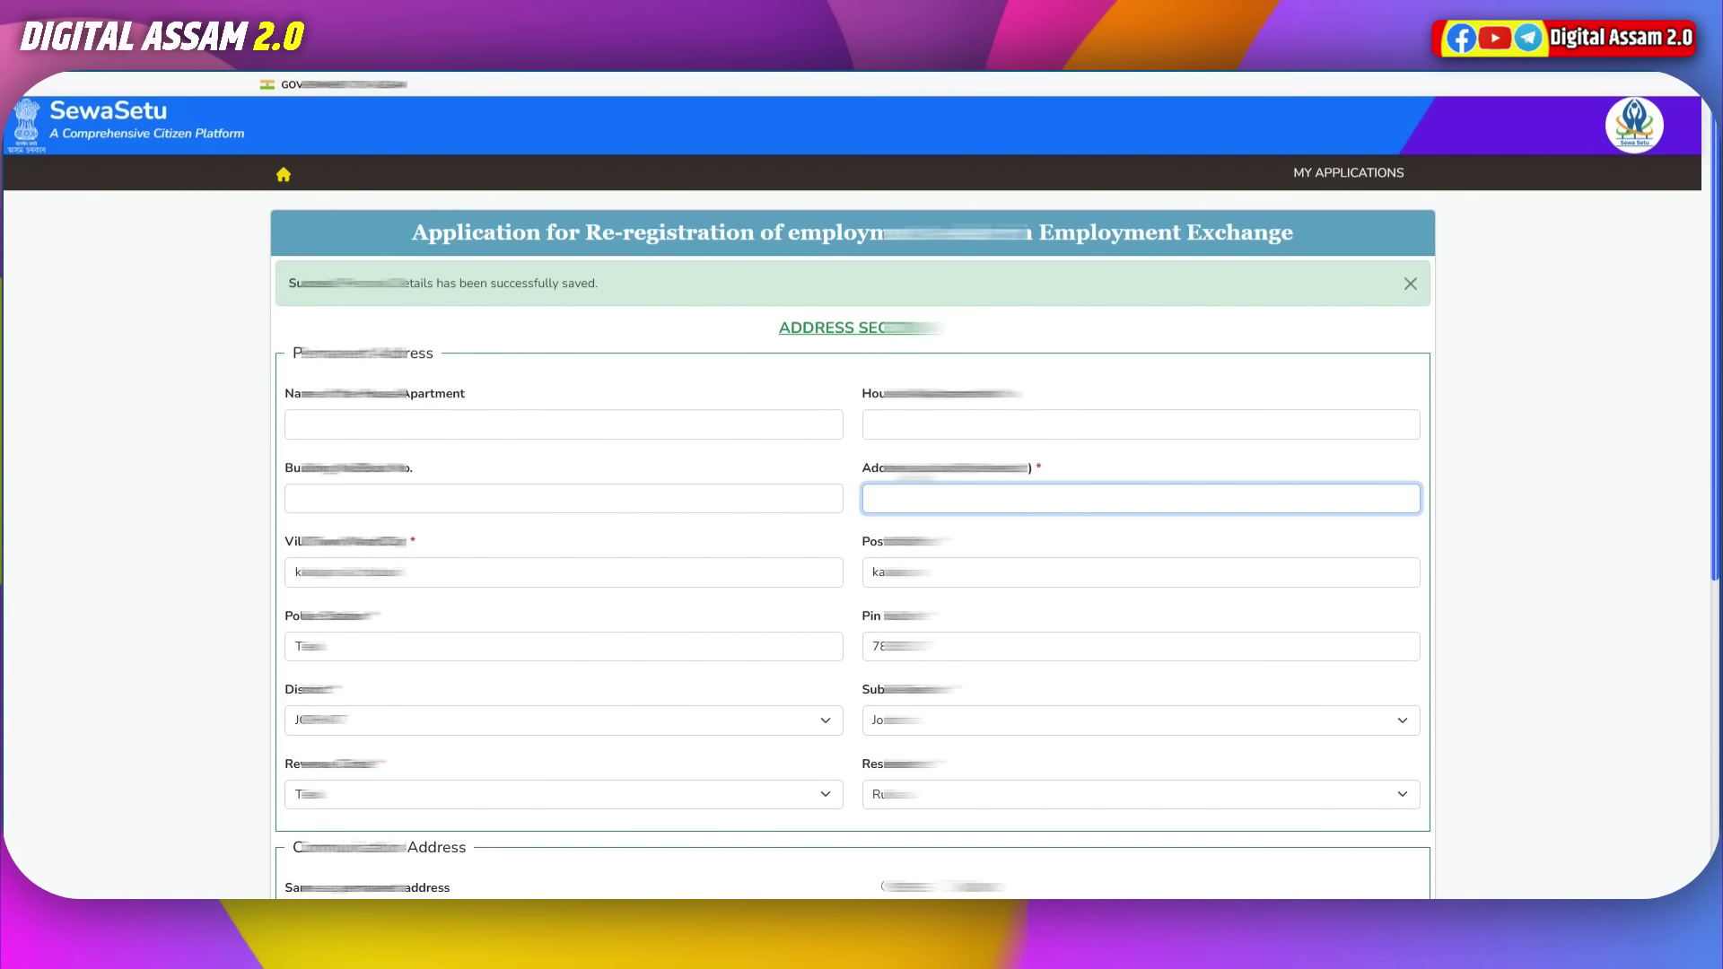
scroll(1065, 522, down, 4)
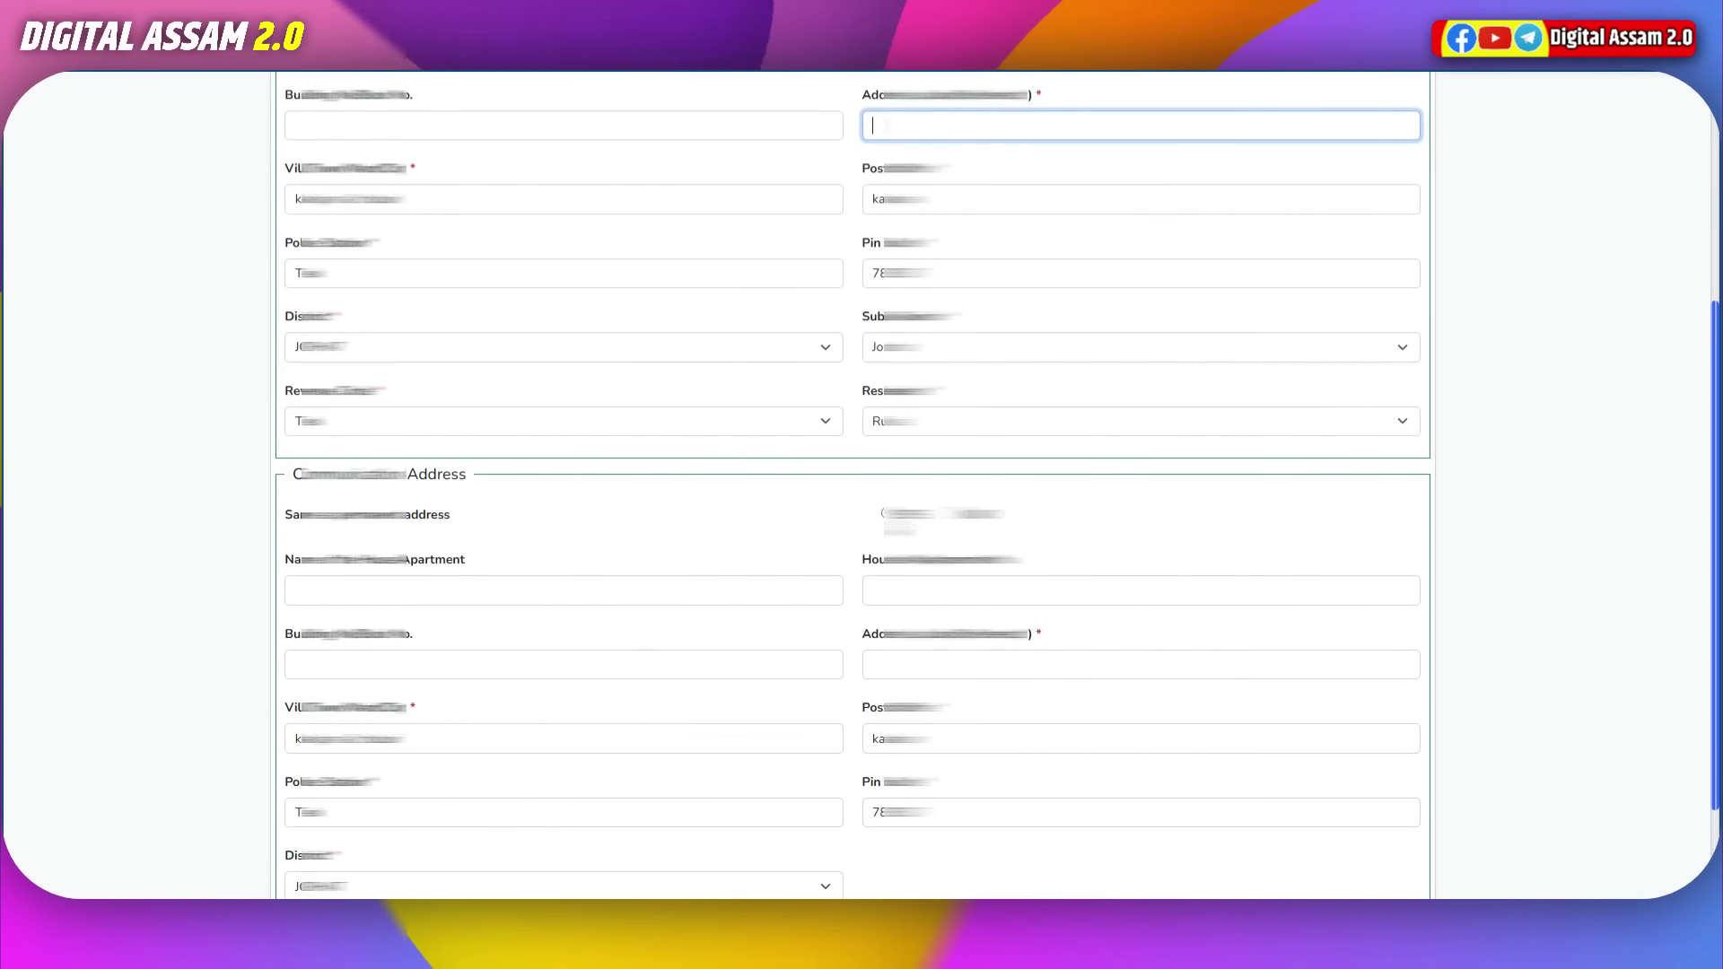
scroll(557, 549, up, 4)
scroll(442, 411, down, 6)
scroll(498, 466, up, 3)
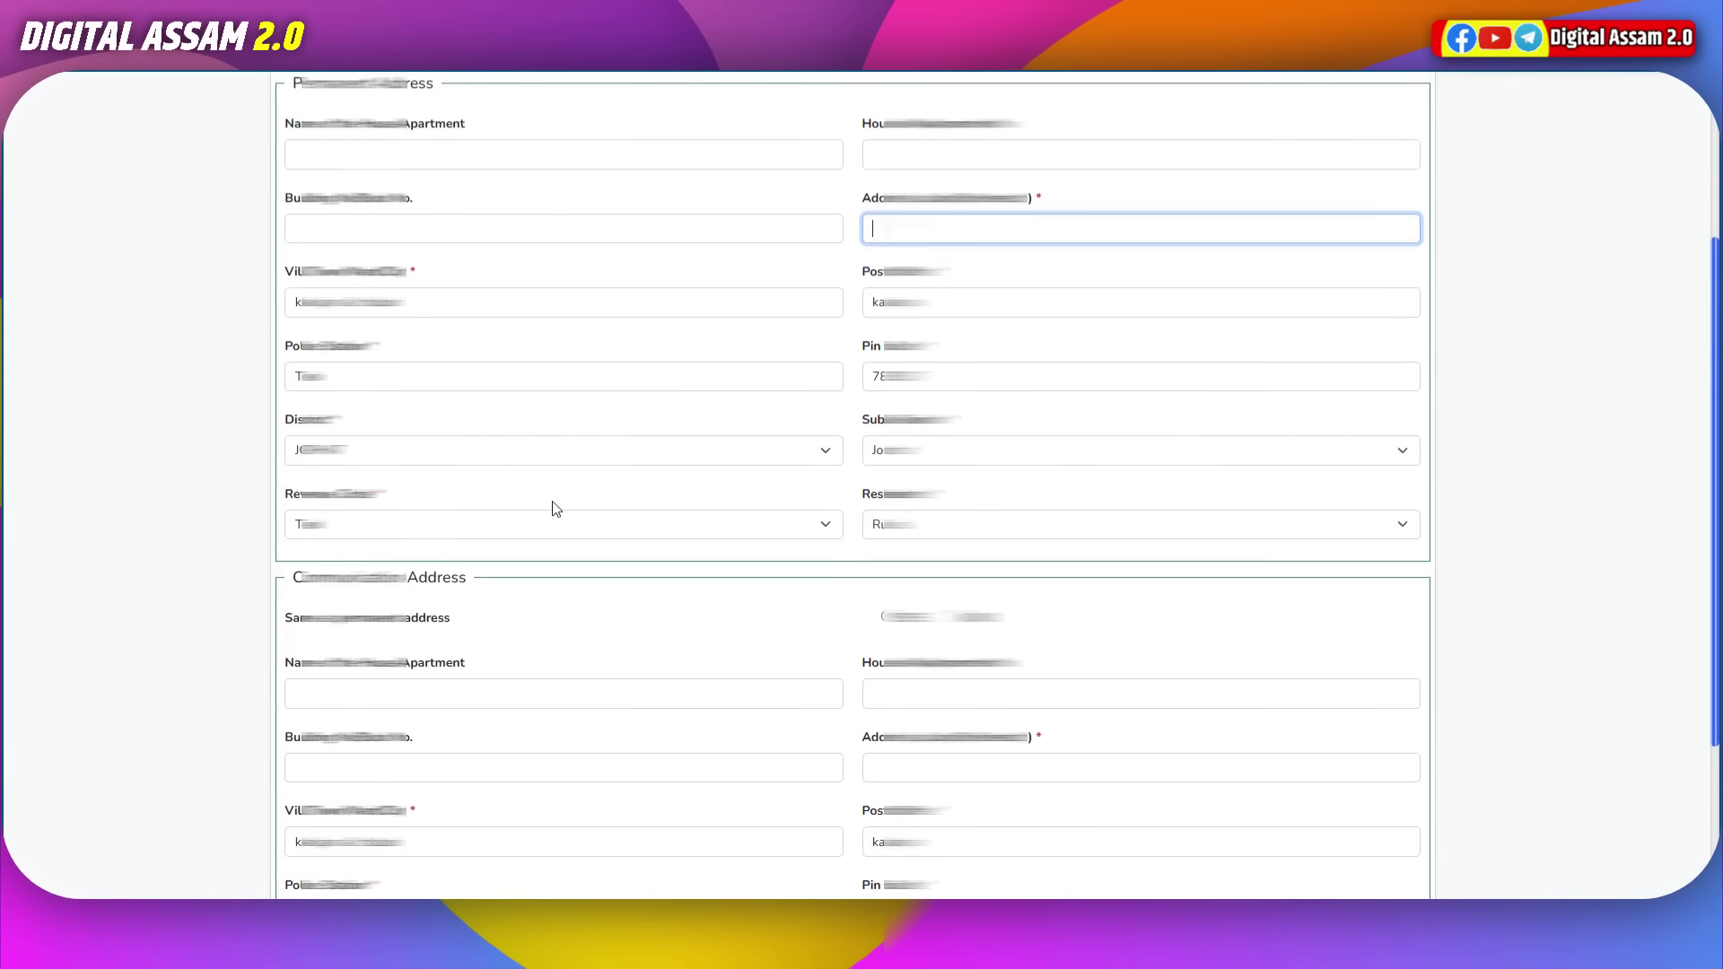
scroll(592, 521, down, 3)
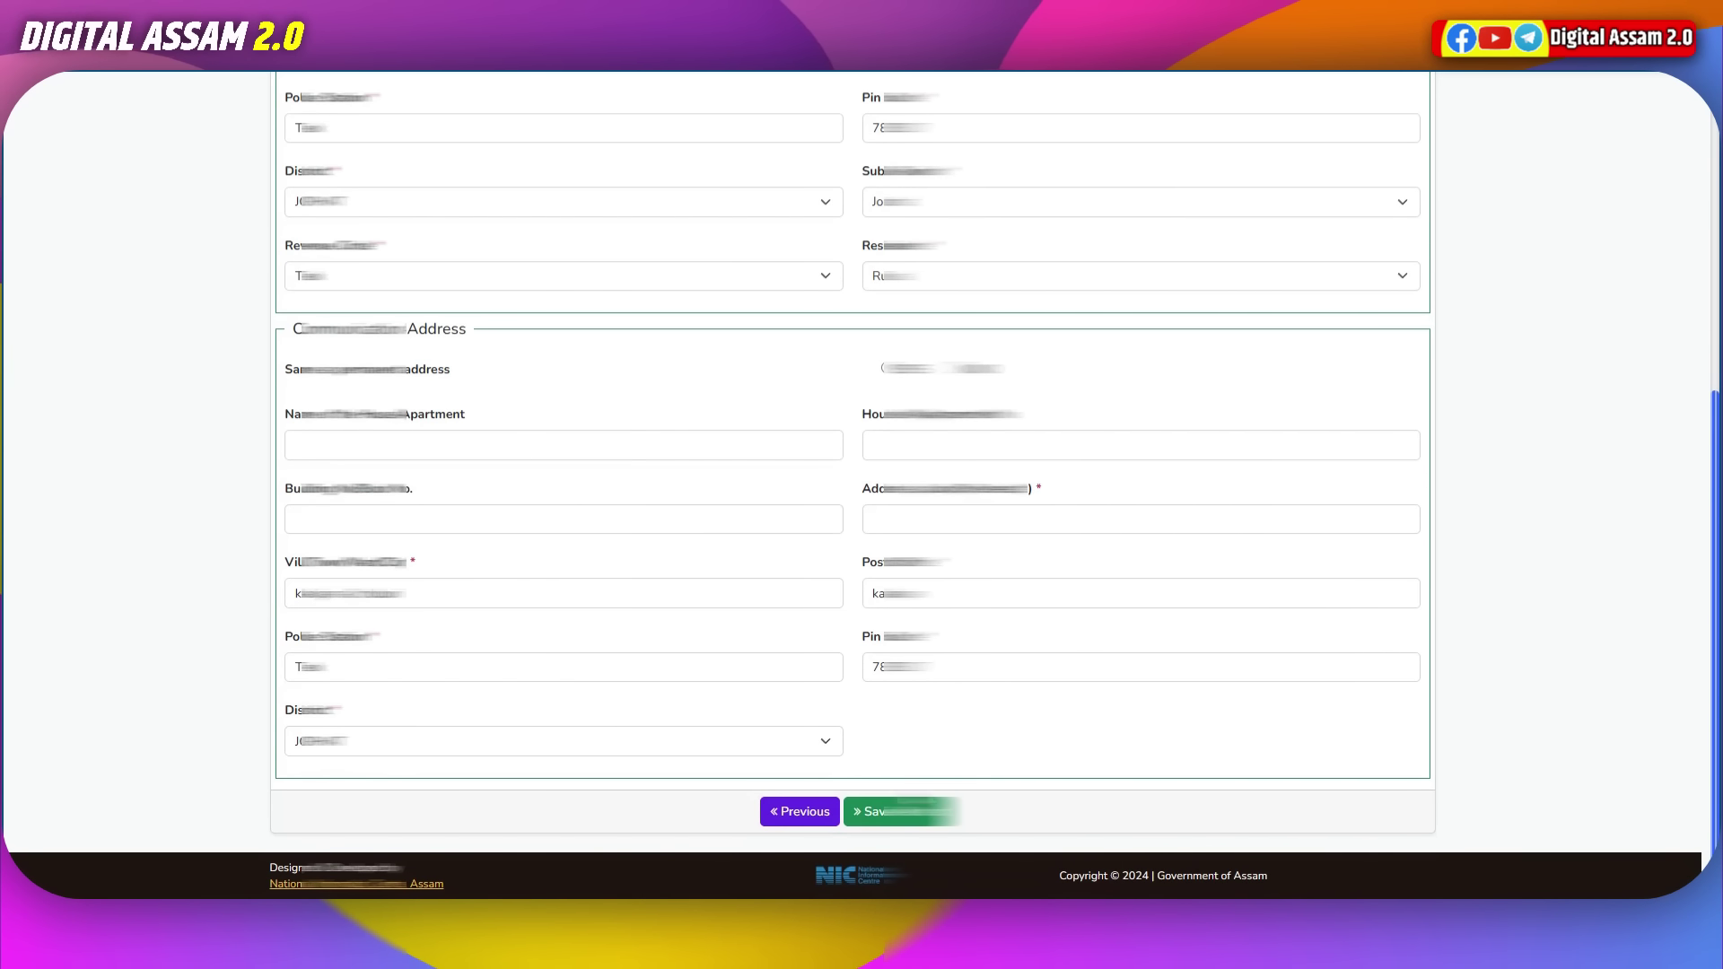
scroll(853, 485, up, 6)
click(1141, 497)
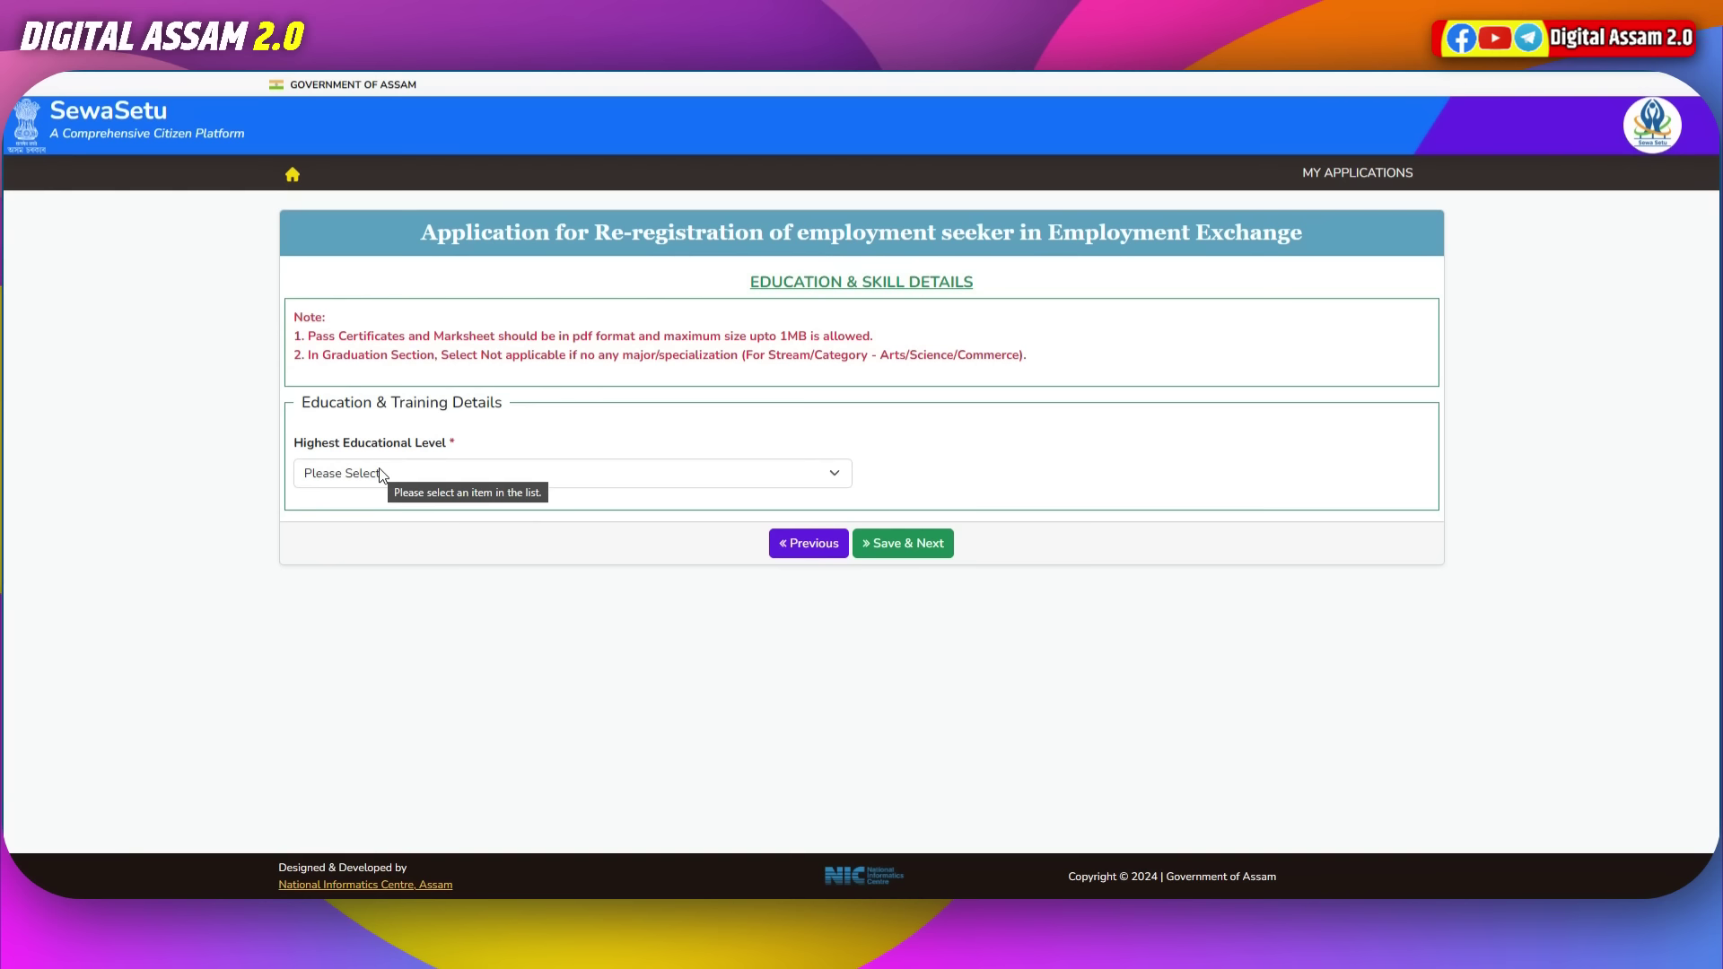
Step: Set the highest educational level to 12th Pass
click(428, 474)
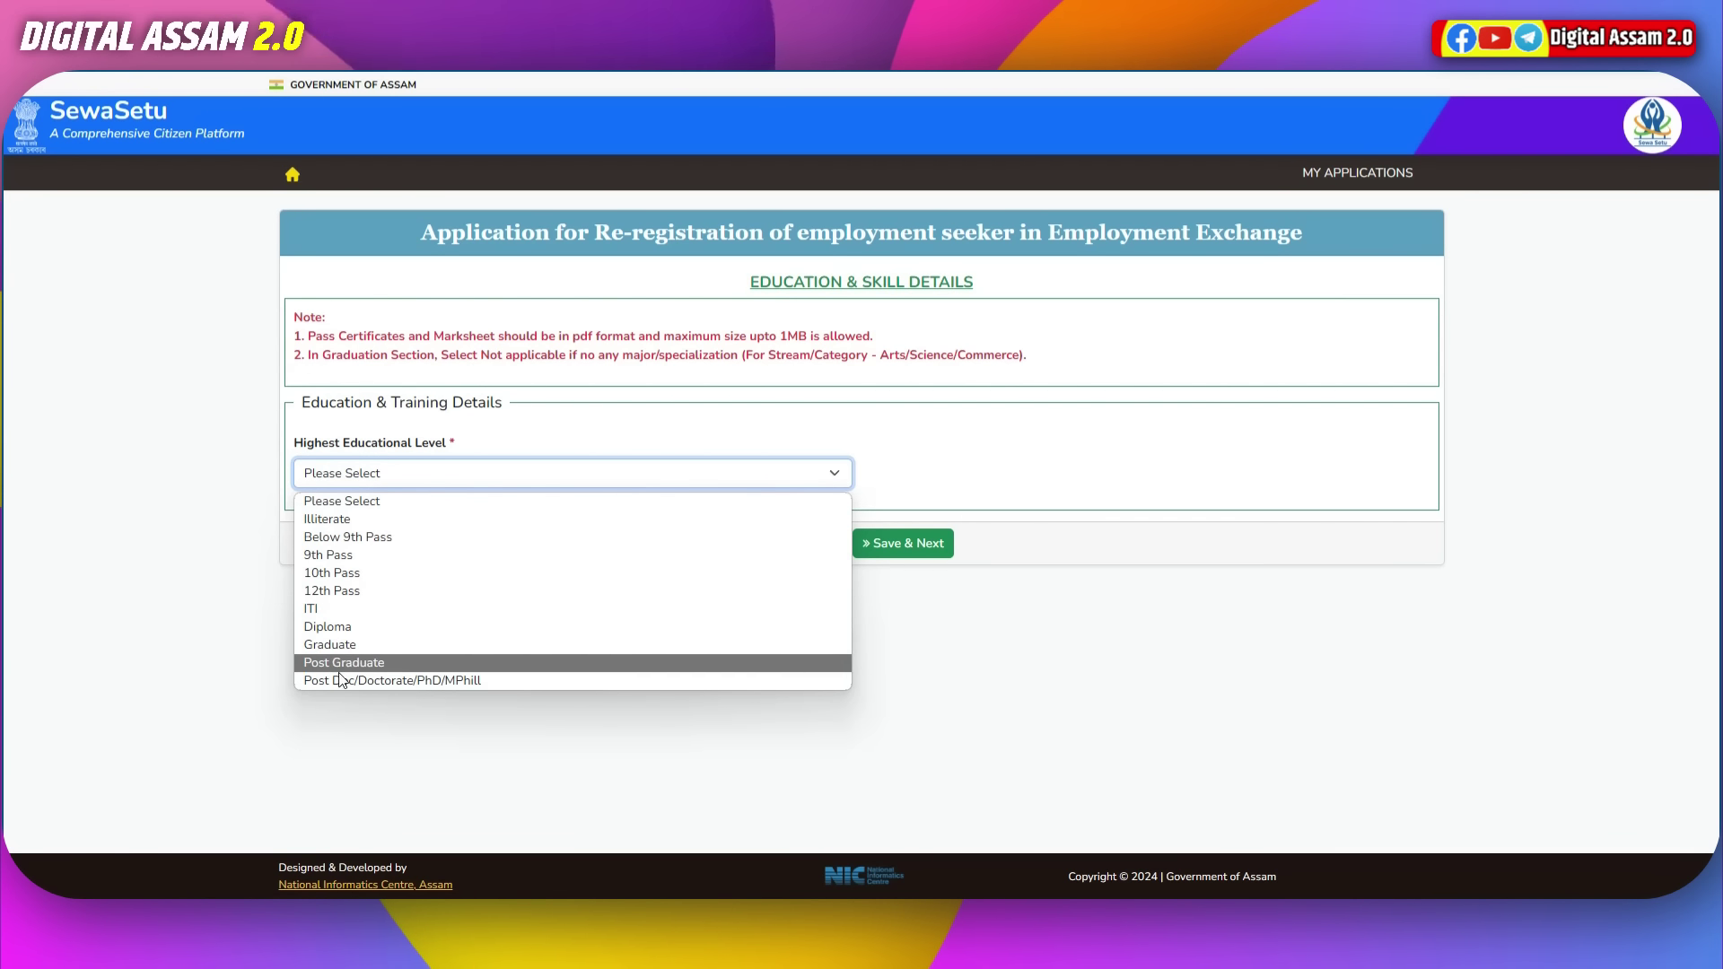
click(347, 590)
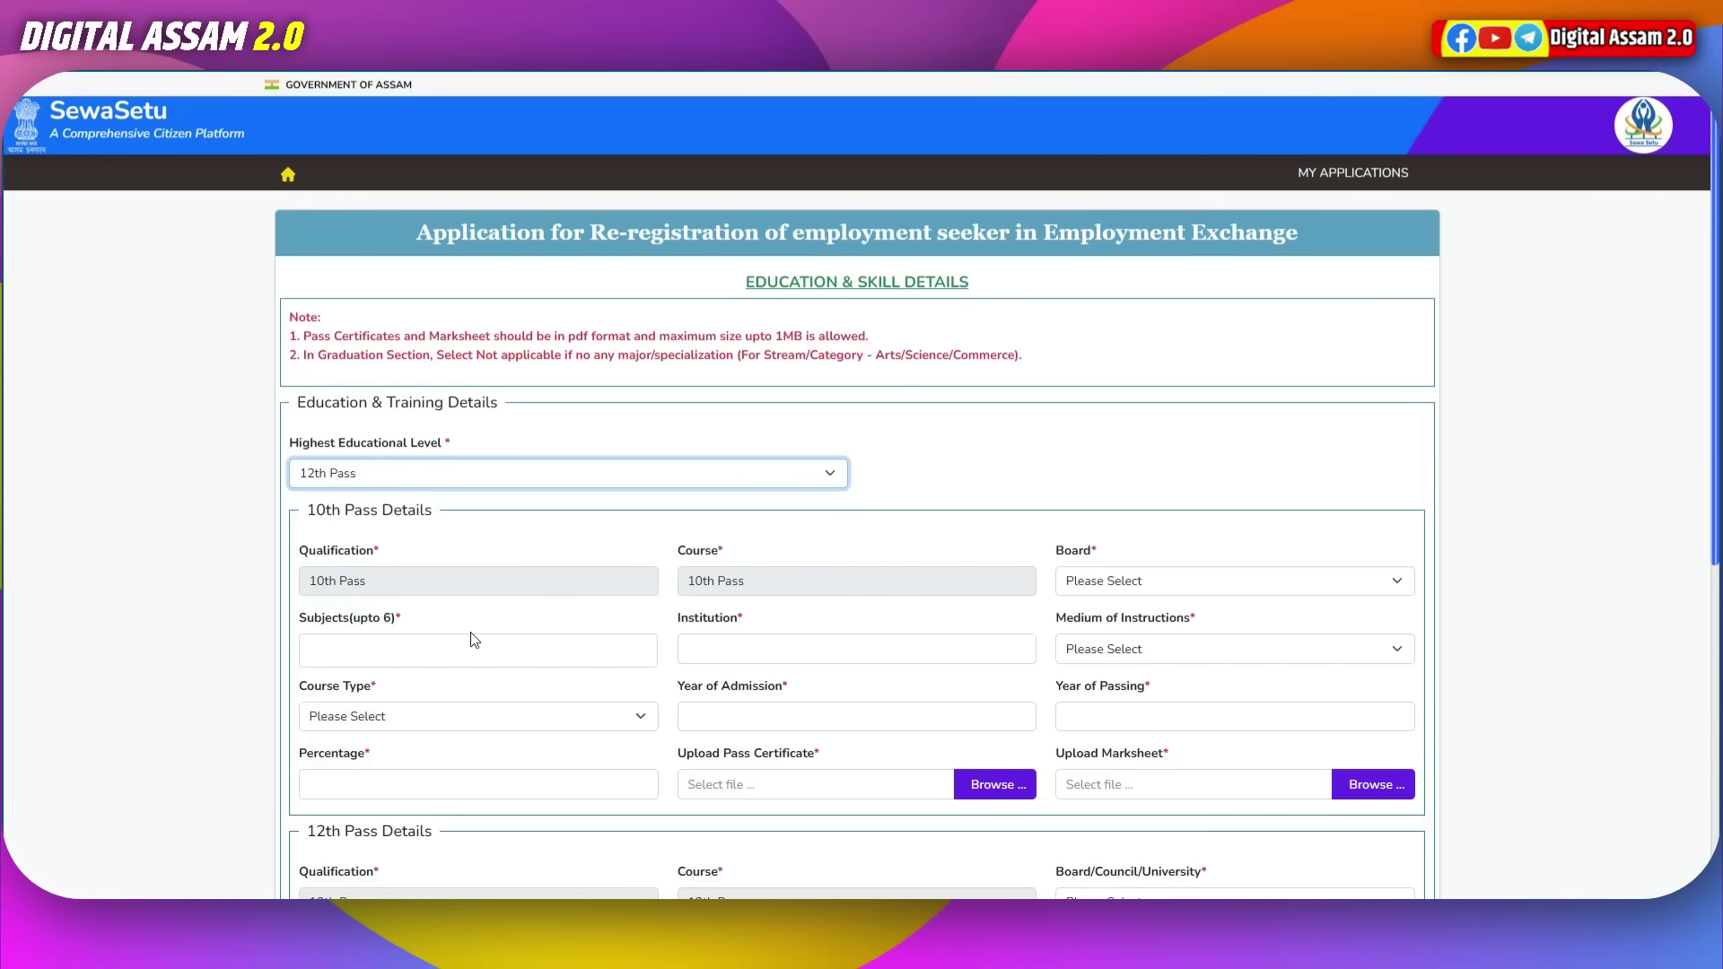
scroll(476, 615, down, 1)
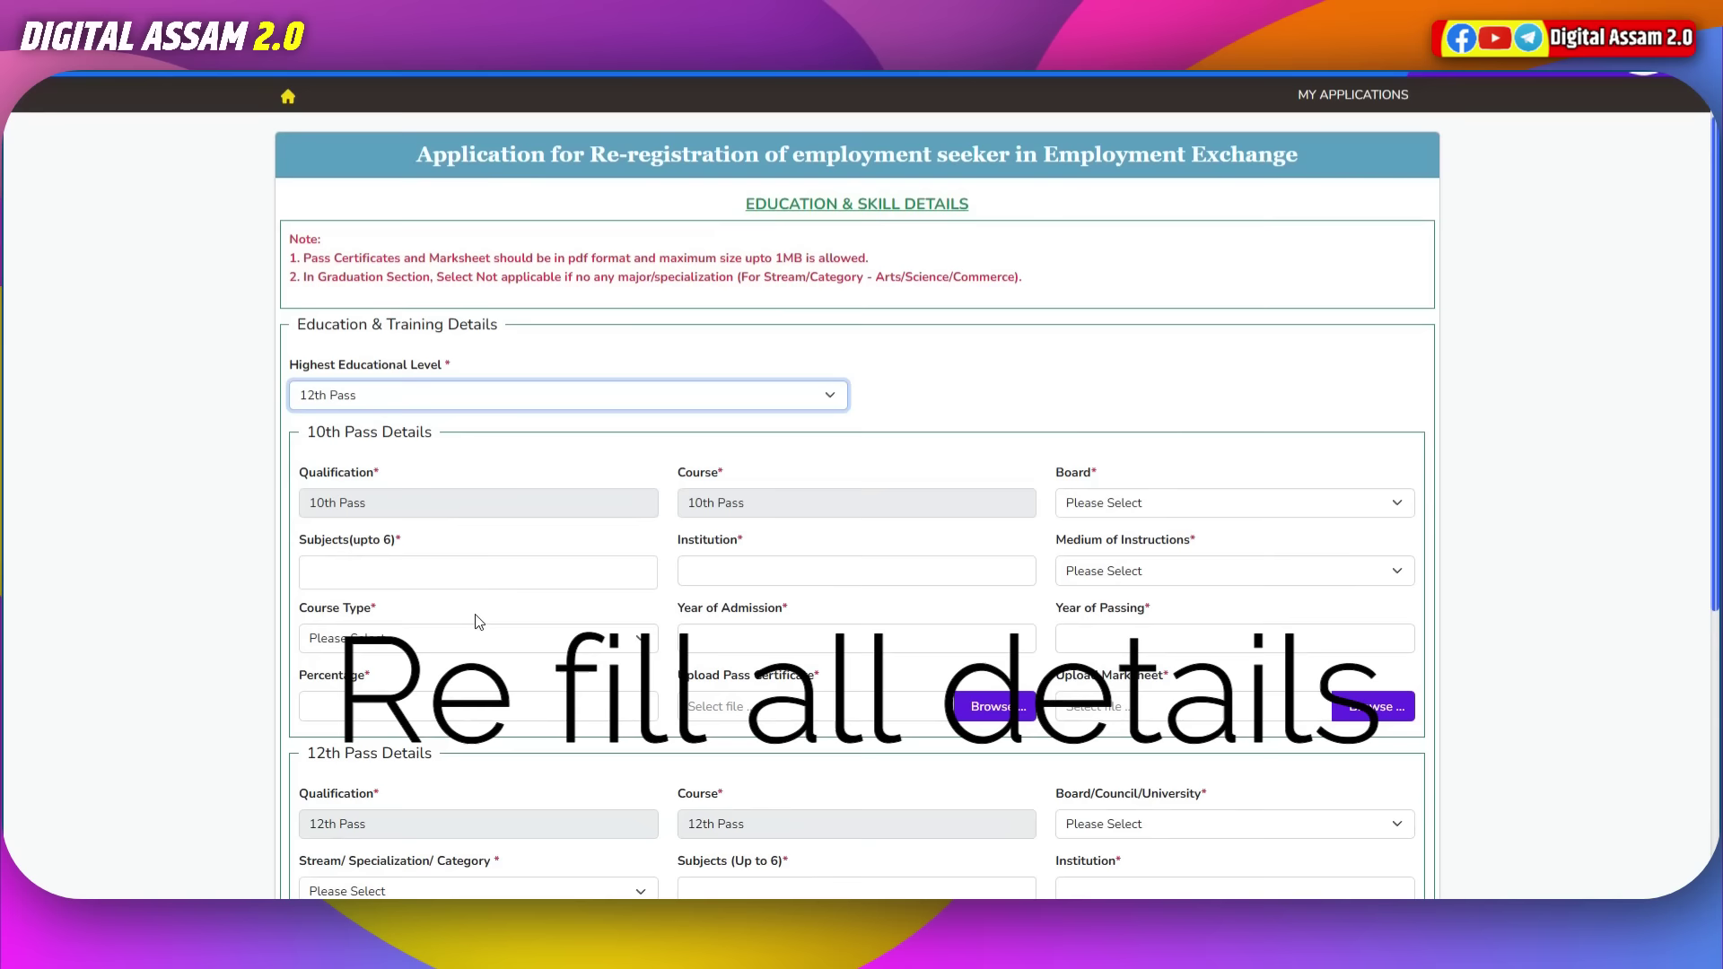
scroll(765, 560, down, 1)
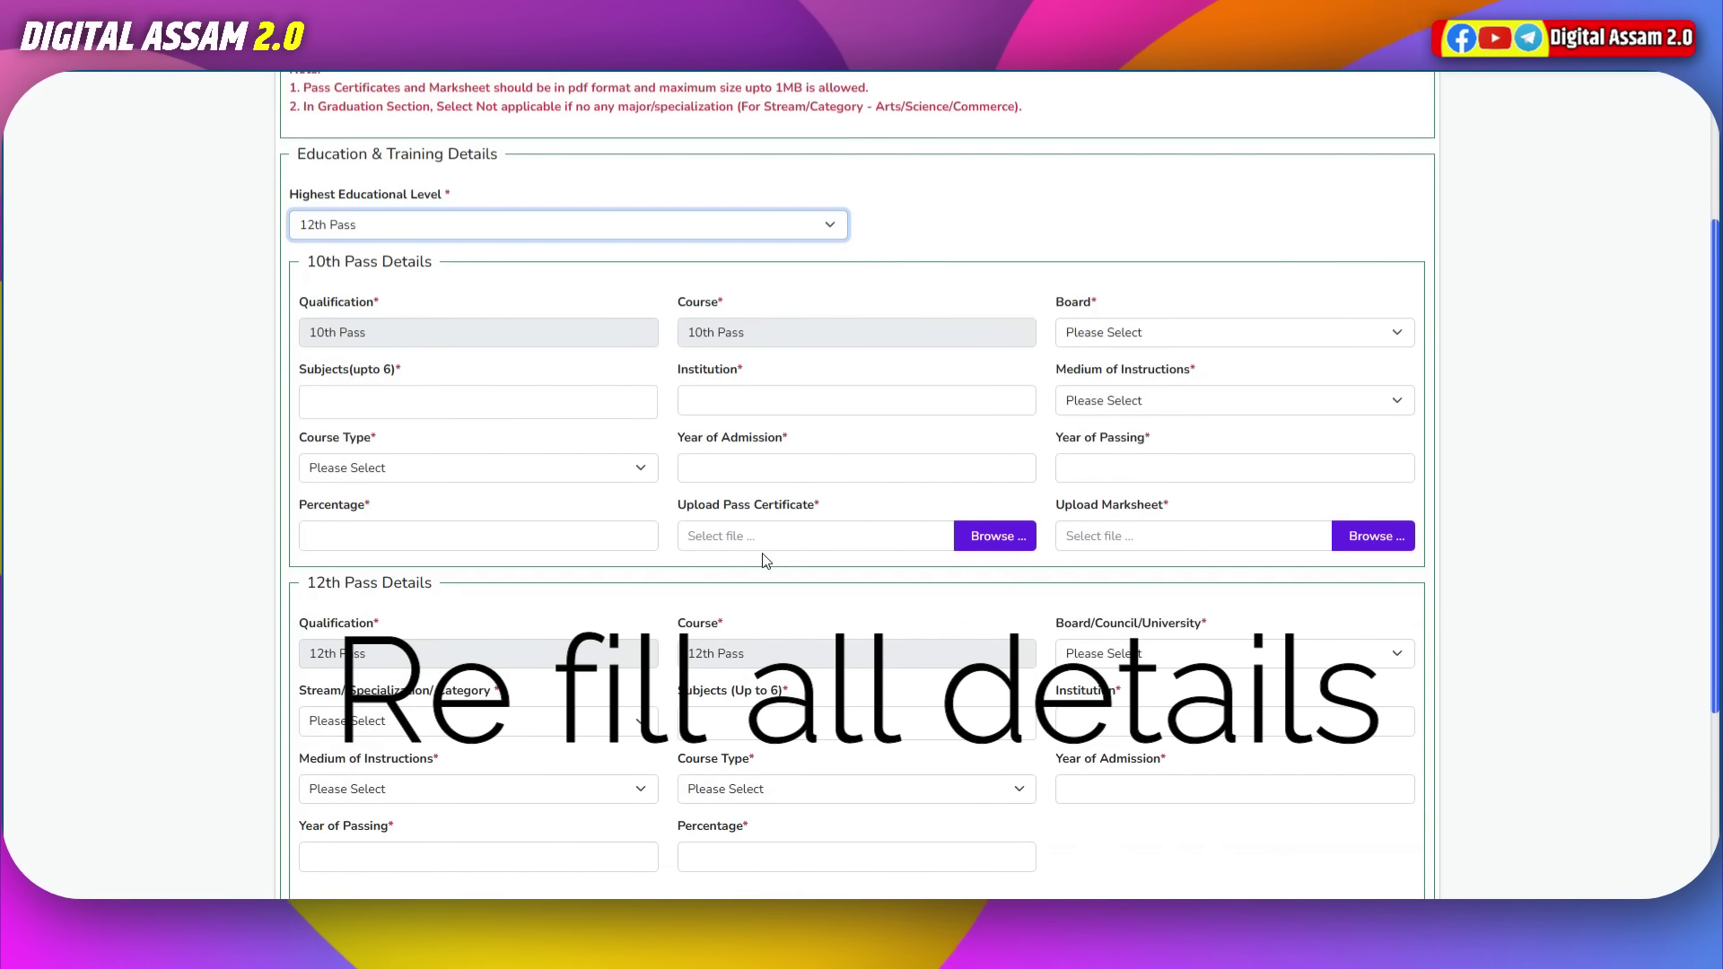
Step: Choose SEBA as the board in the 10th Pass details
key(Tab)
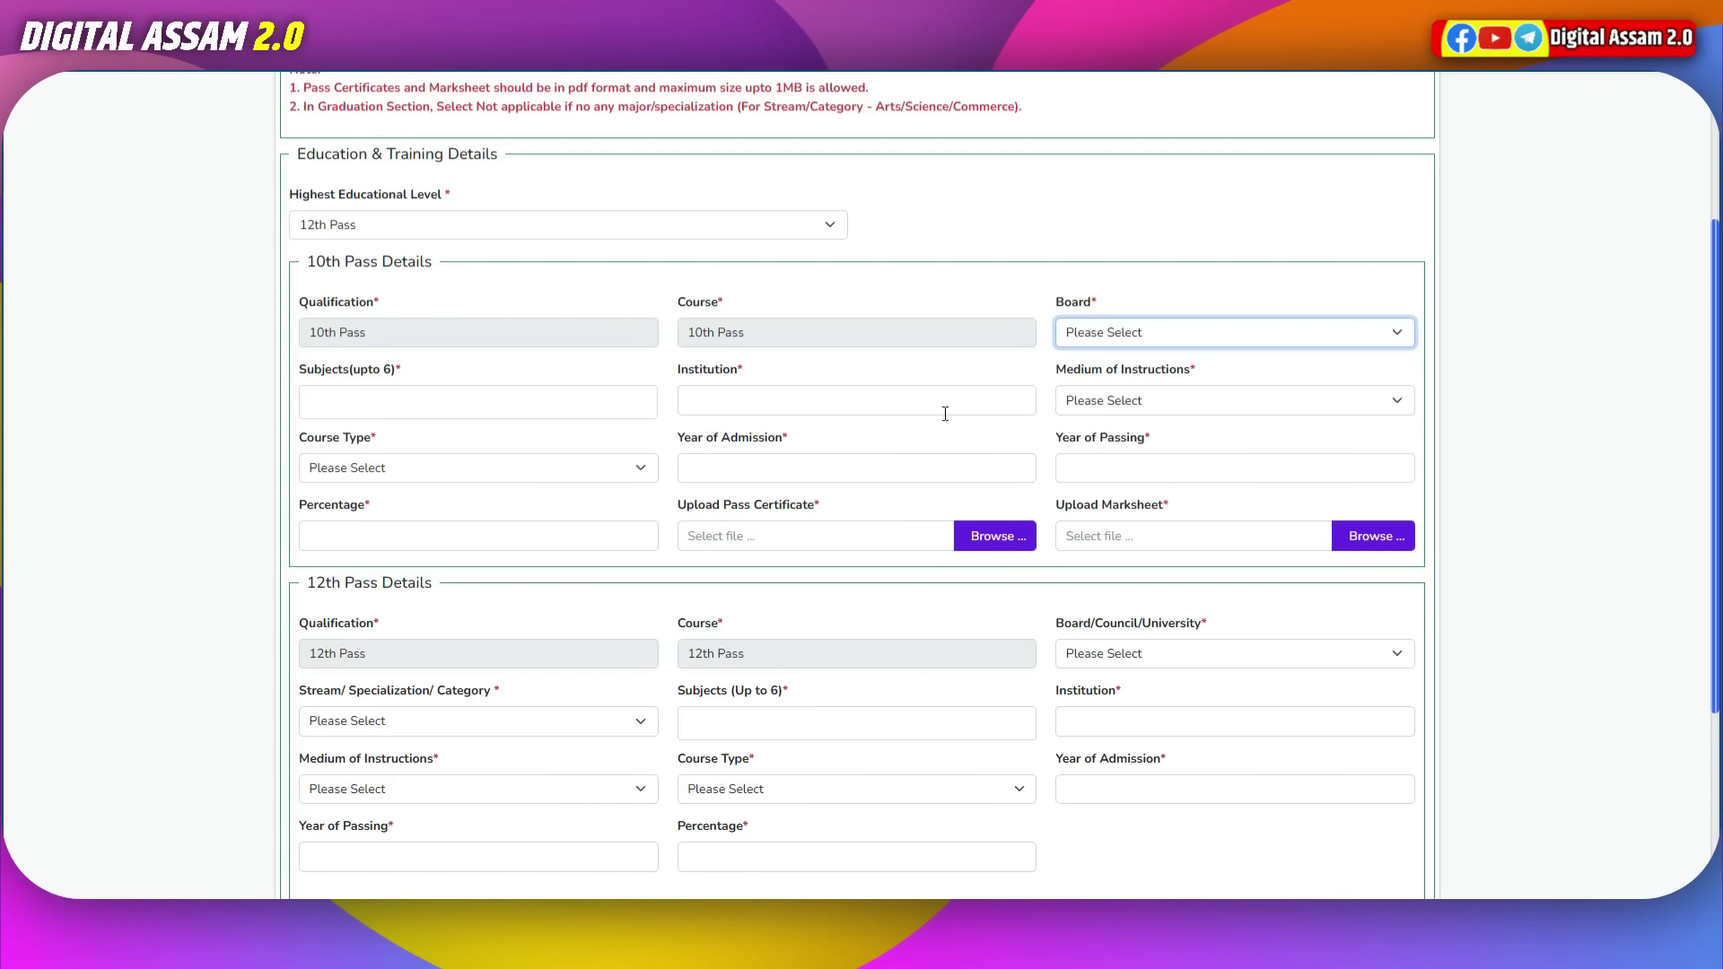
click(1098, 332)
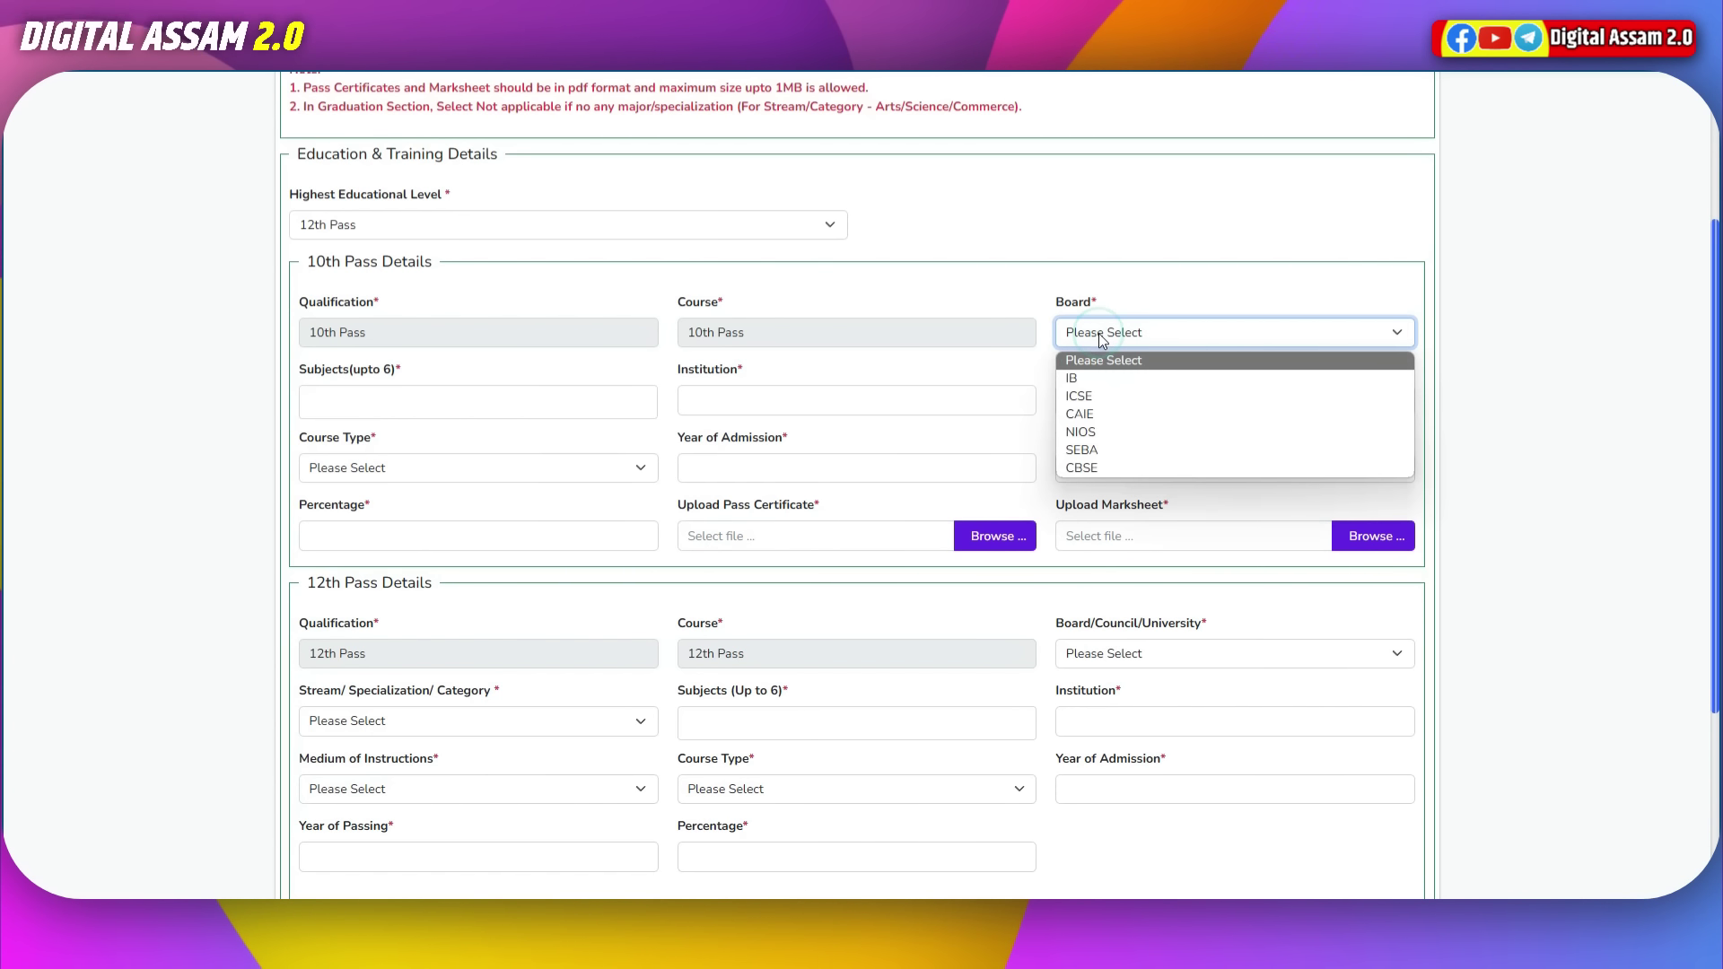
click(1102, 448)
Step: Add English as a subject in the 10th Pass details
click(384, 392)
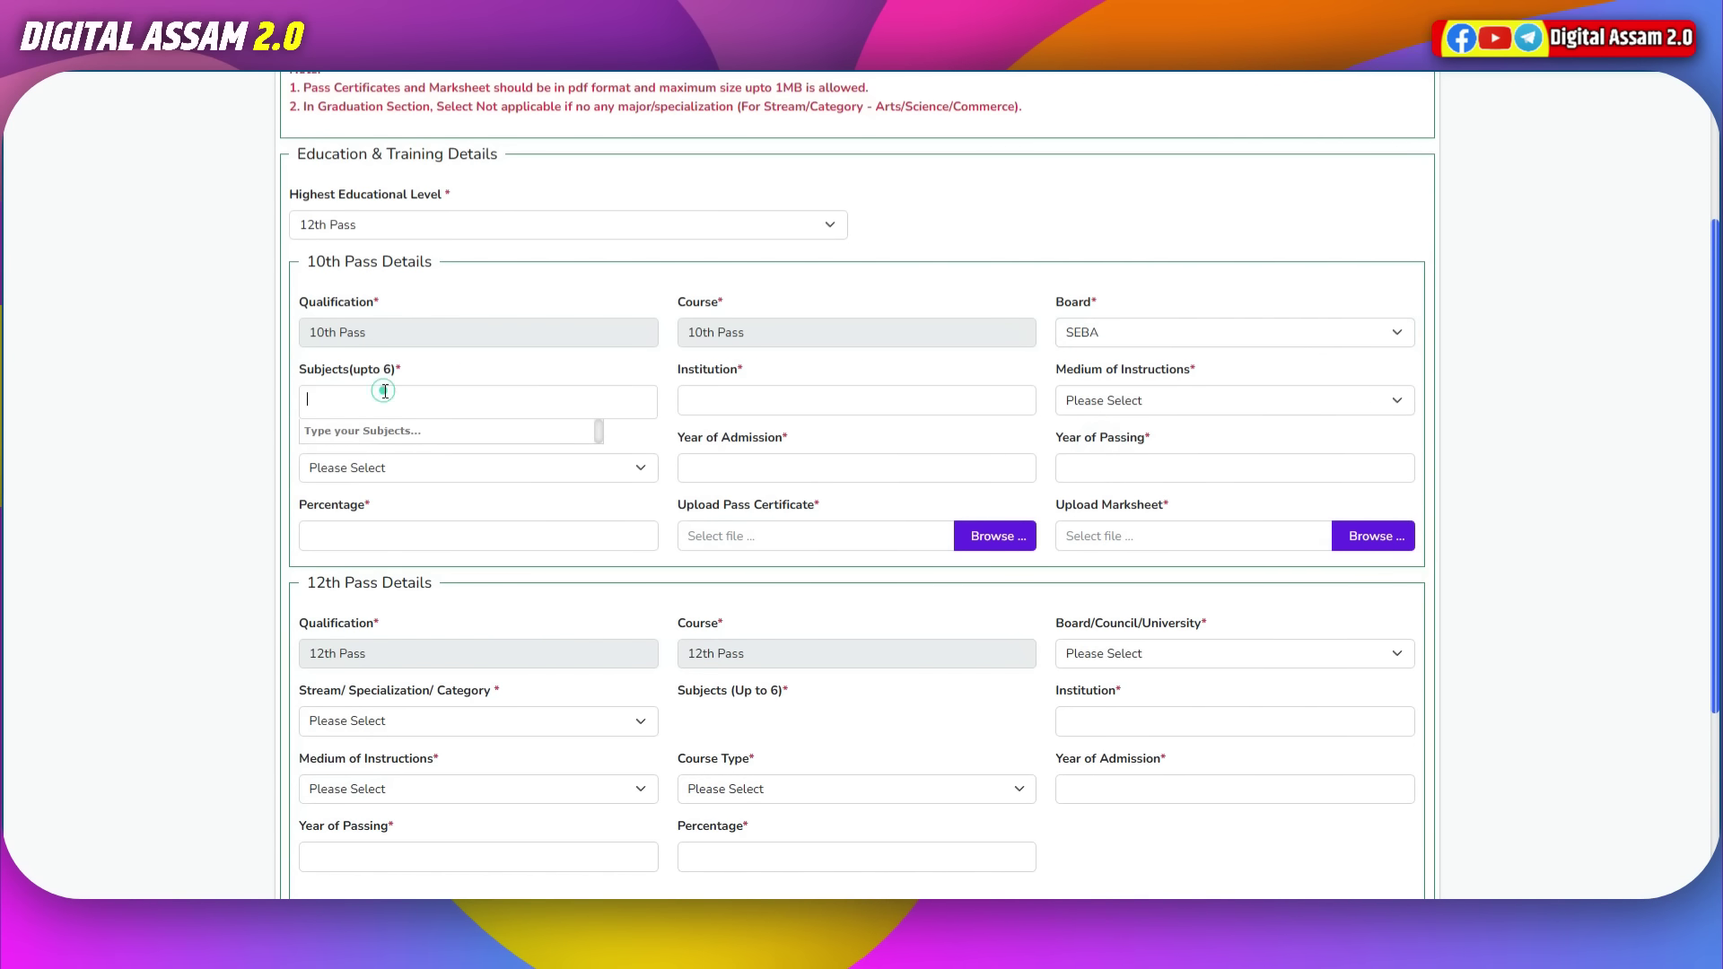
click(386, 440)
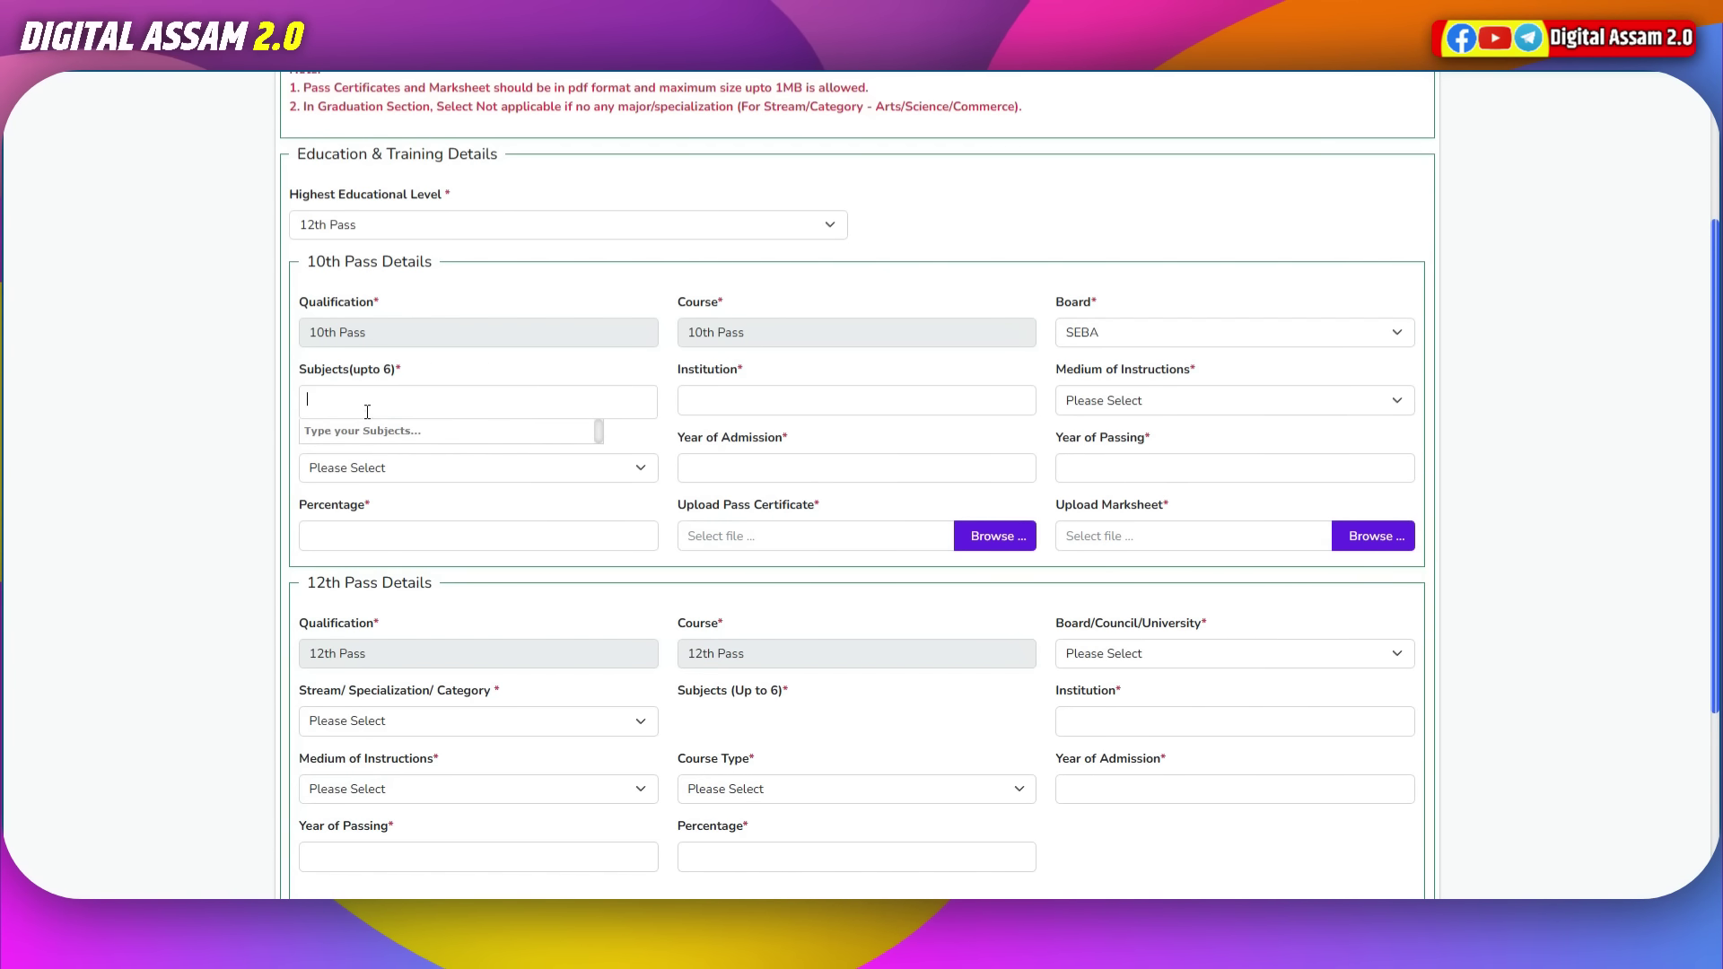
click(367, 406)
click(386, 404)
click(384, 397)
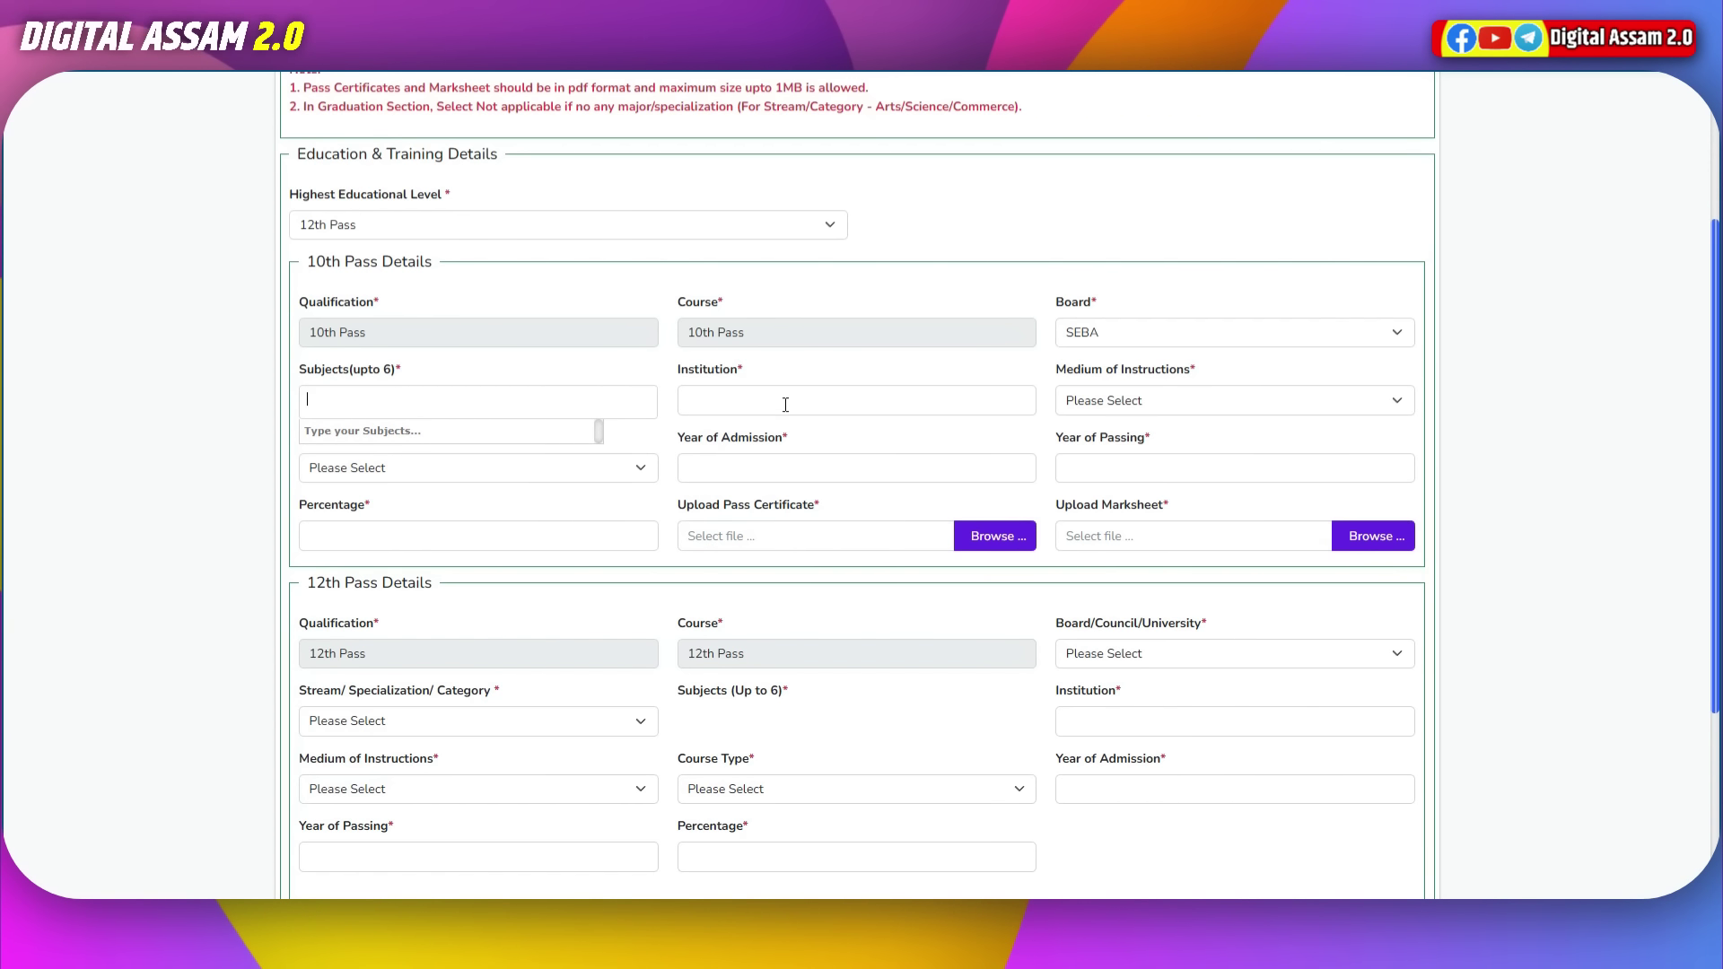
click(362, 406)
click(362, 405)
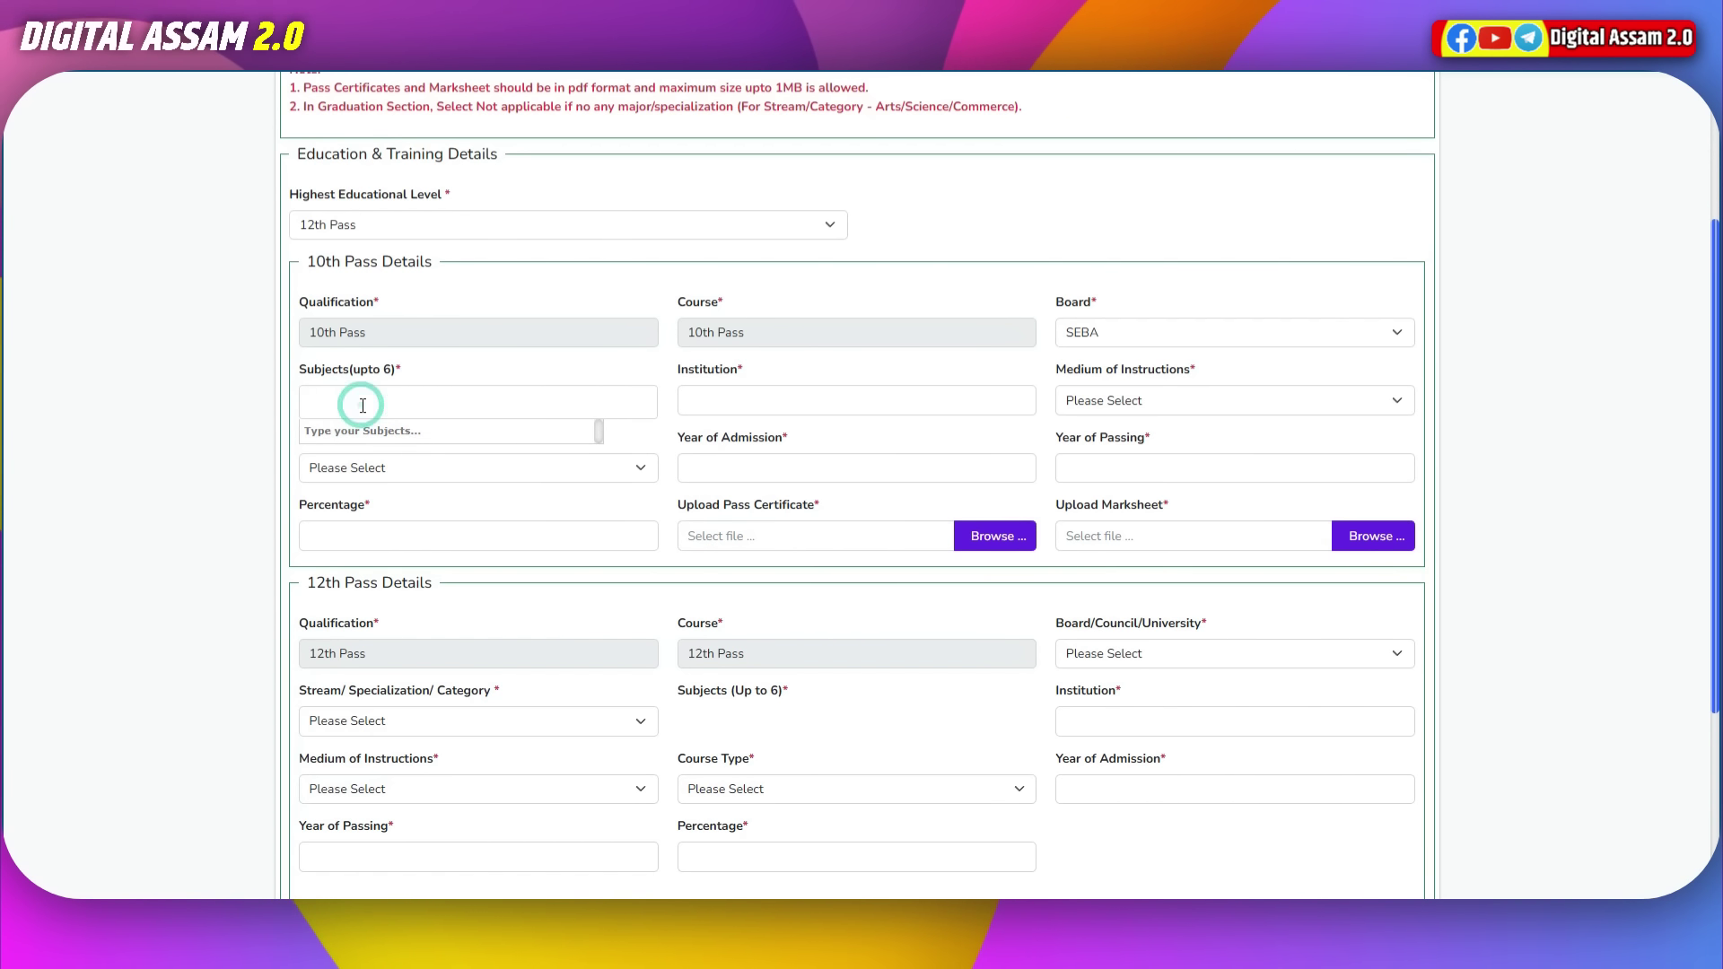
text(en)
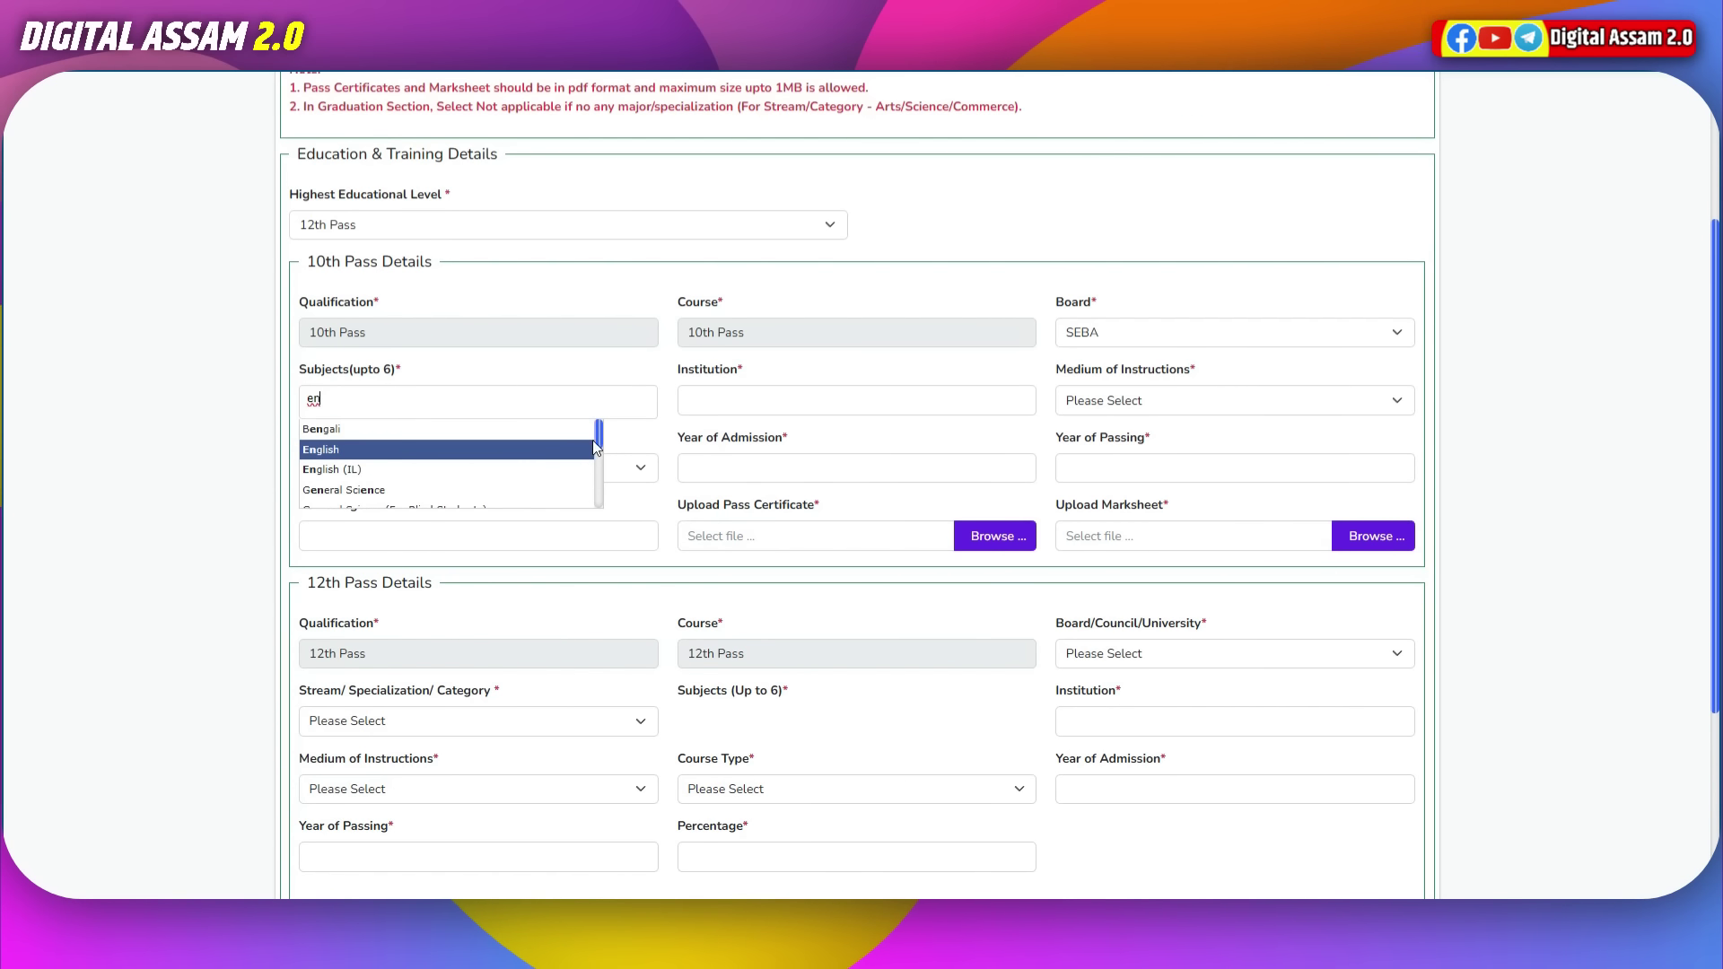
drag(592, 442, 600, 443)
click(346, 438)
Step: Add General Science to the 10th Pass subjects
click(404, 405)
text(sc)
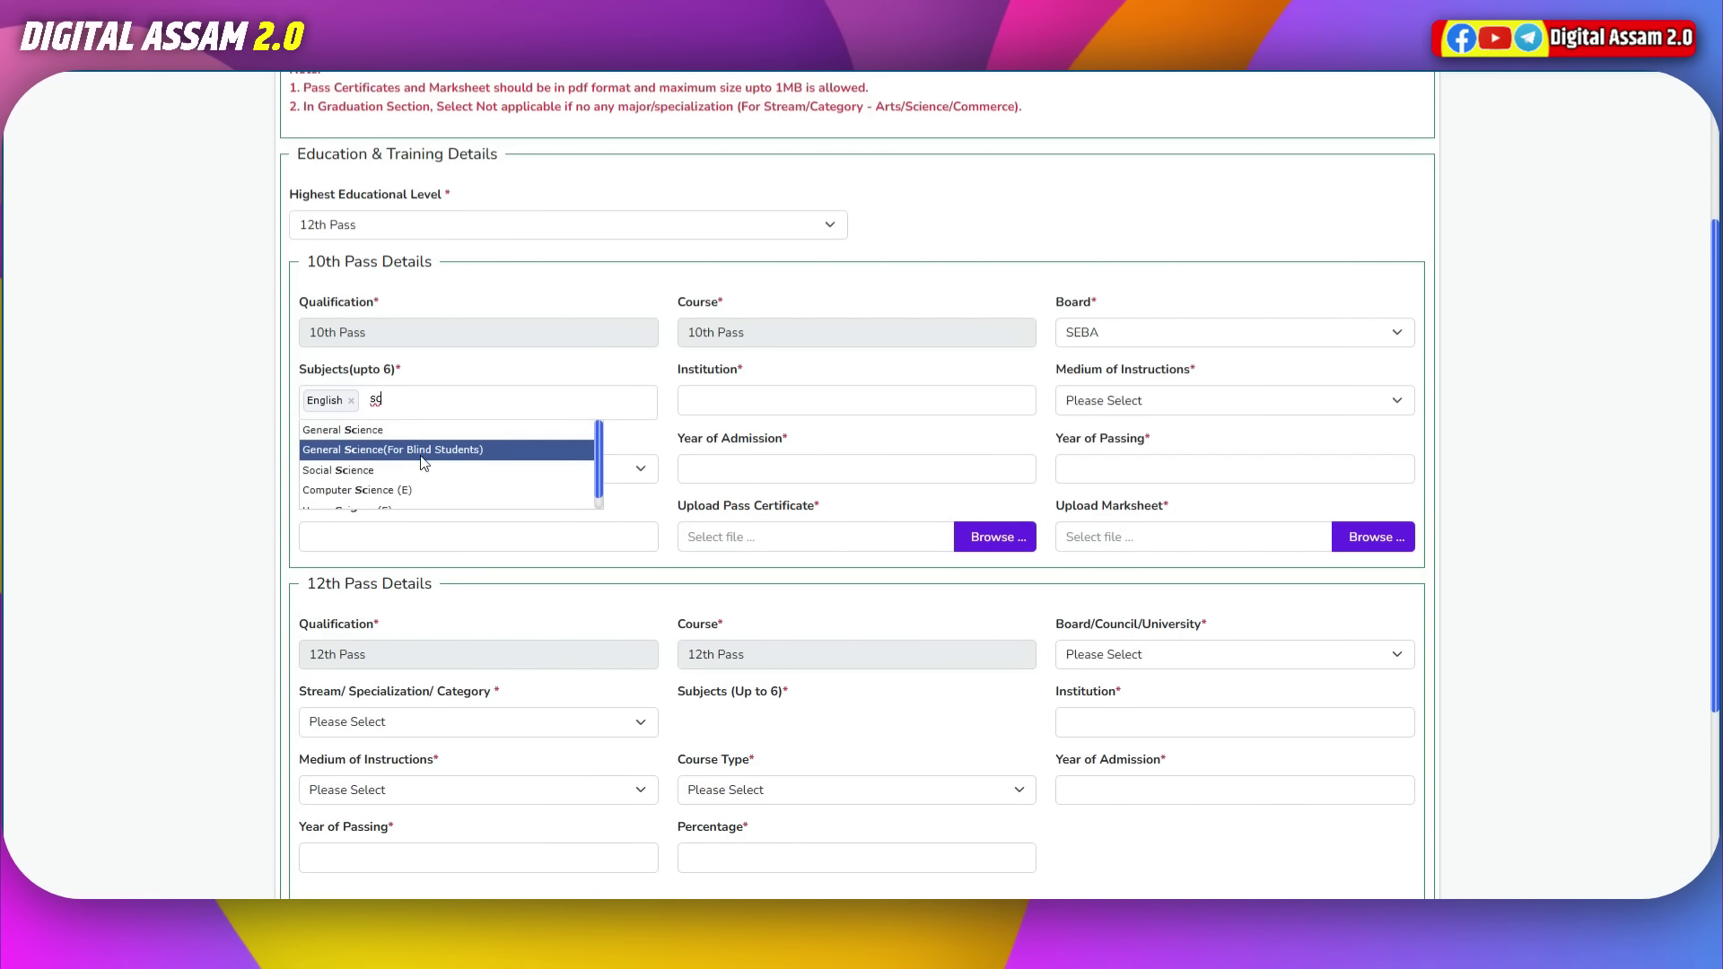
click(415, 430)
click(487, 403)
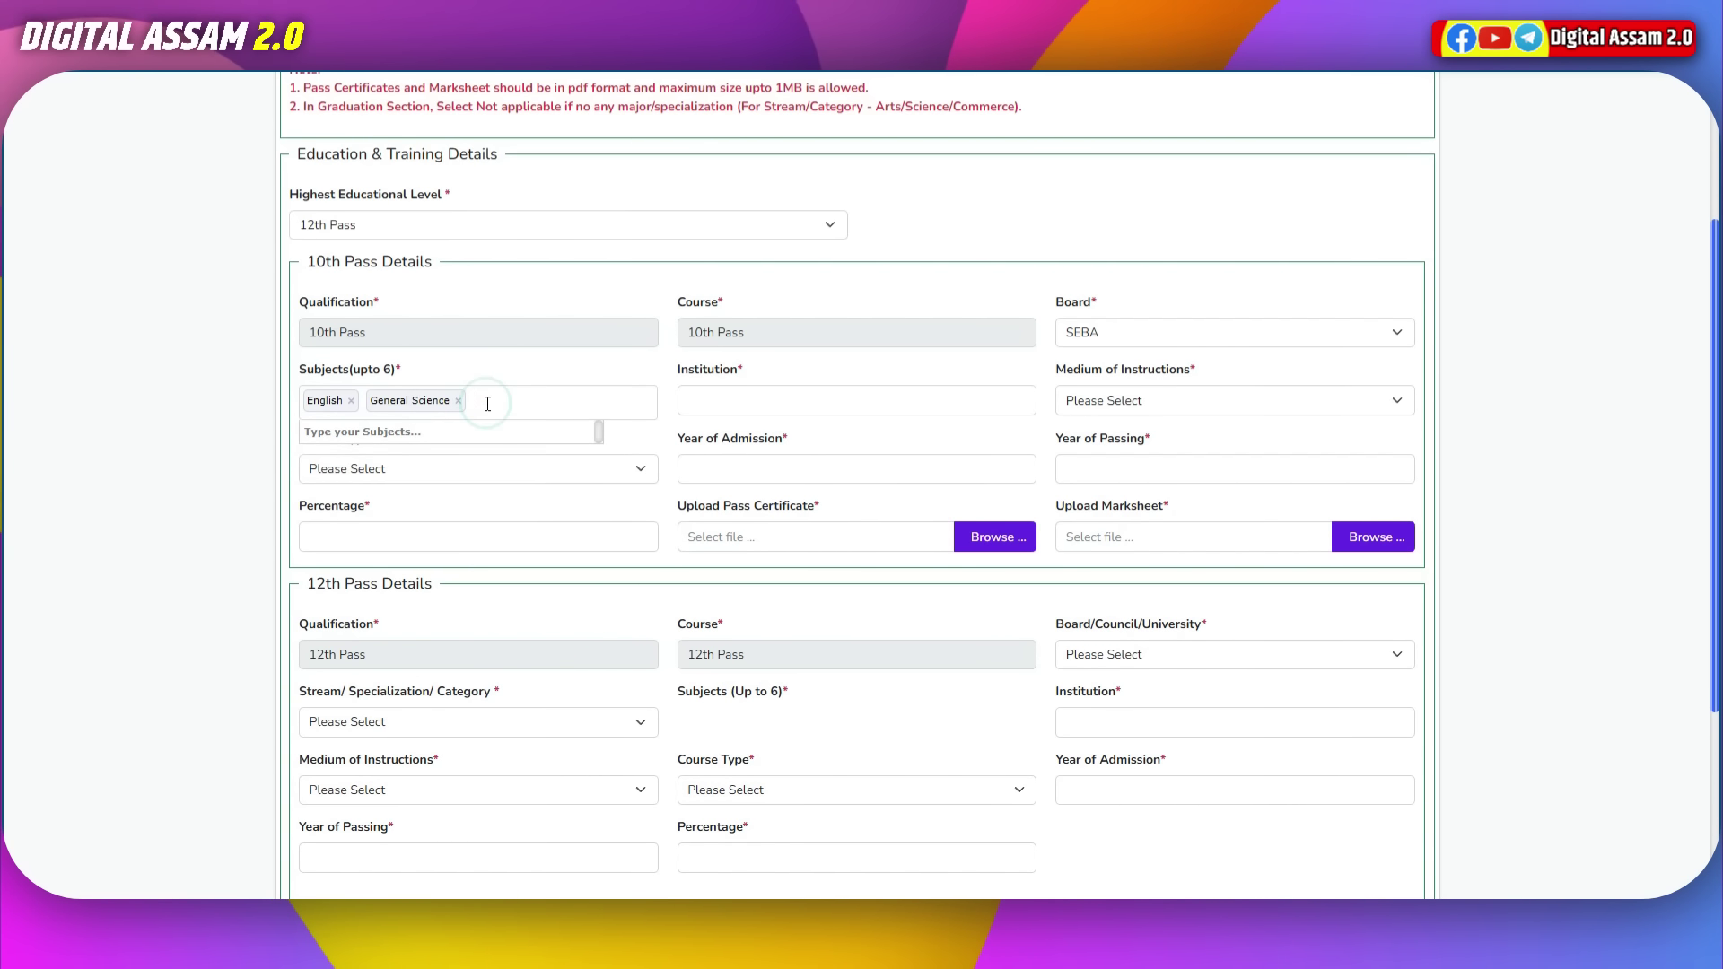
Step: Add General Mathematics and Assamese MIL to the 10th Pass subjects
text(match)
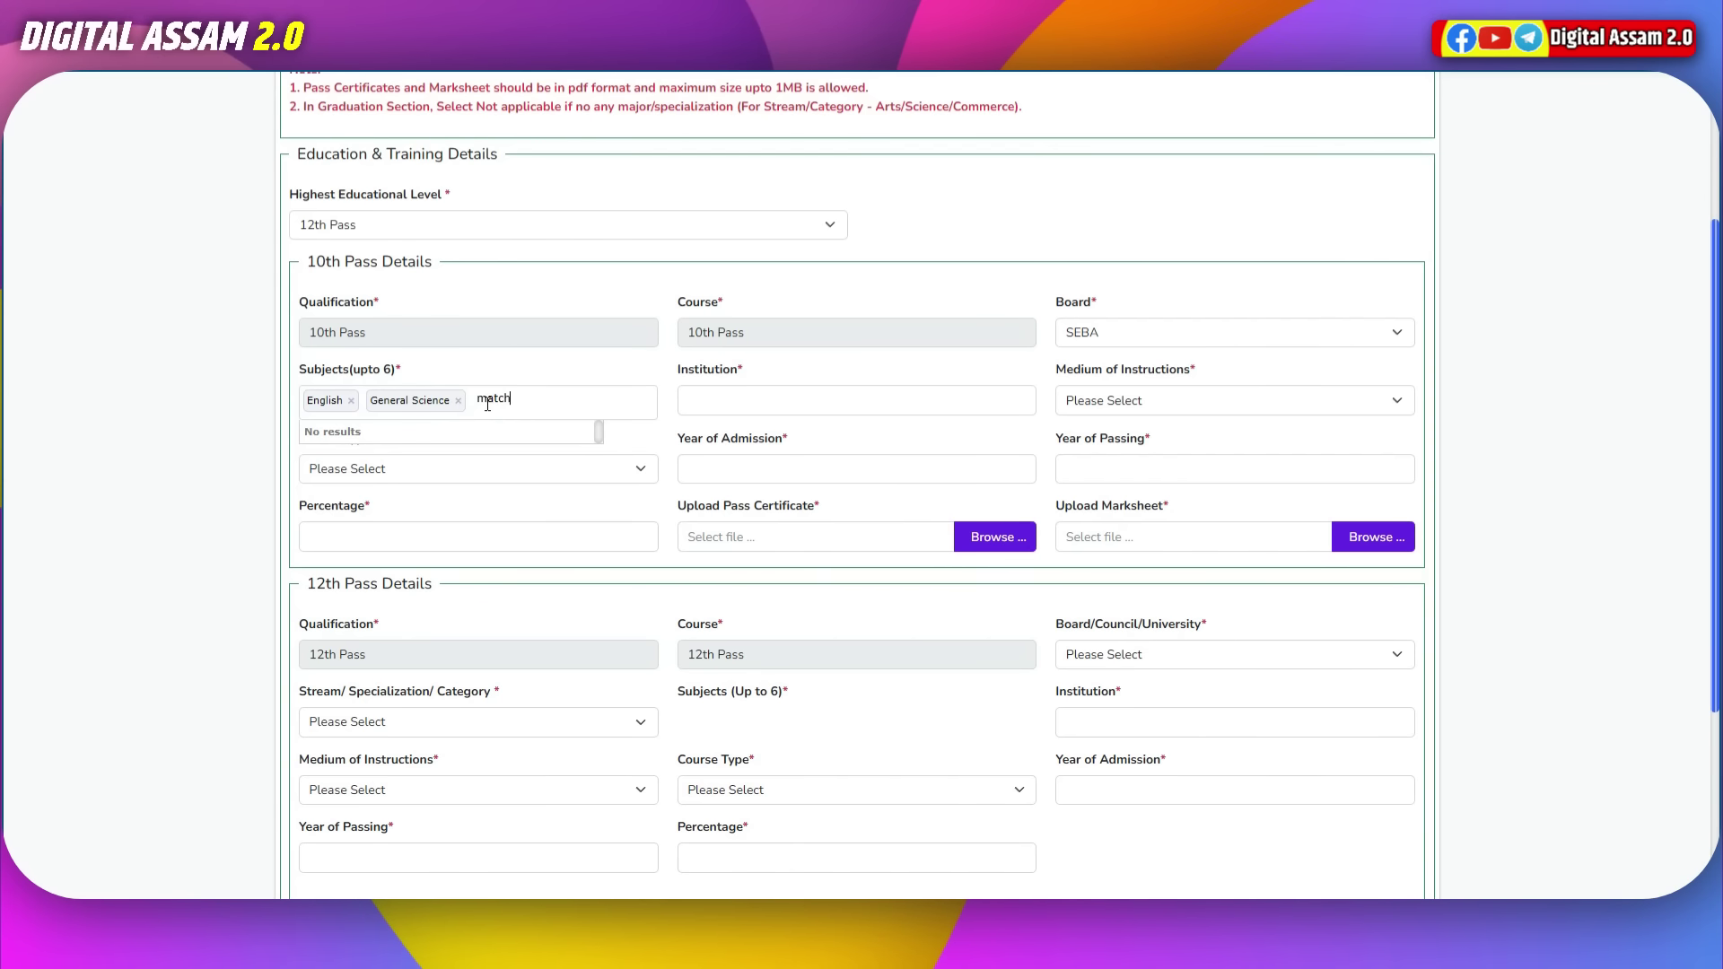
text(=)
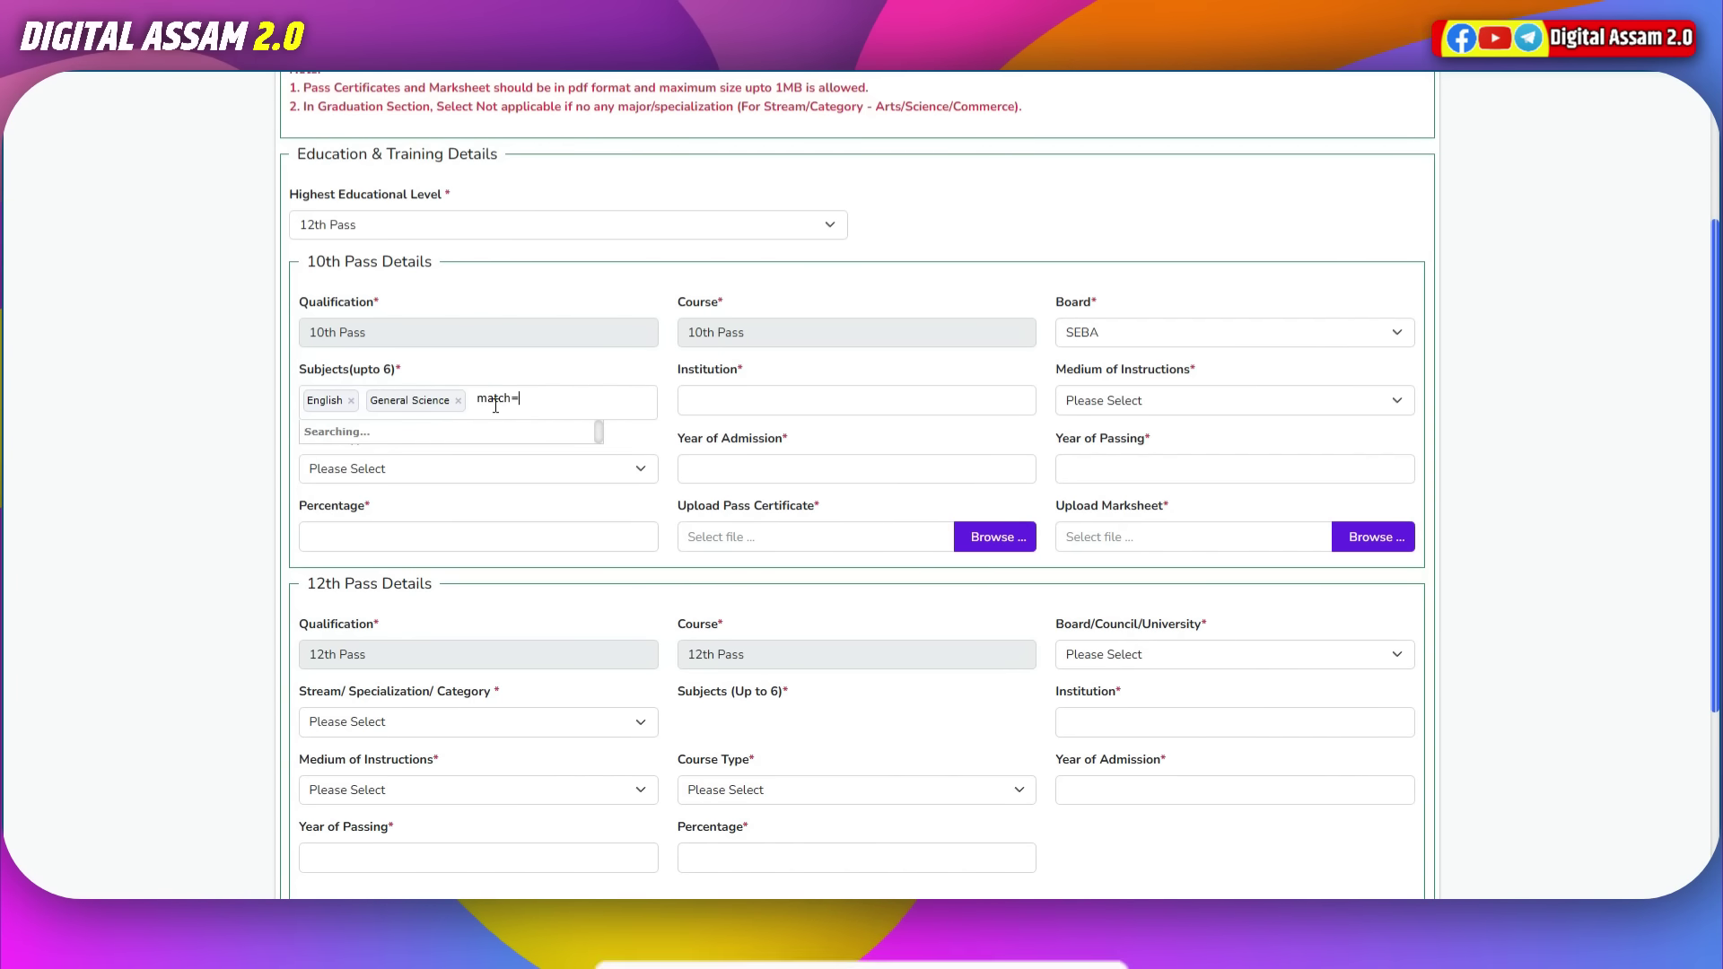
key(BackSpace)
key(BackSpace)
key(BackSpace)
text(h)
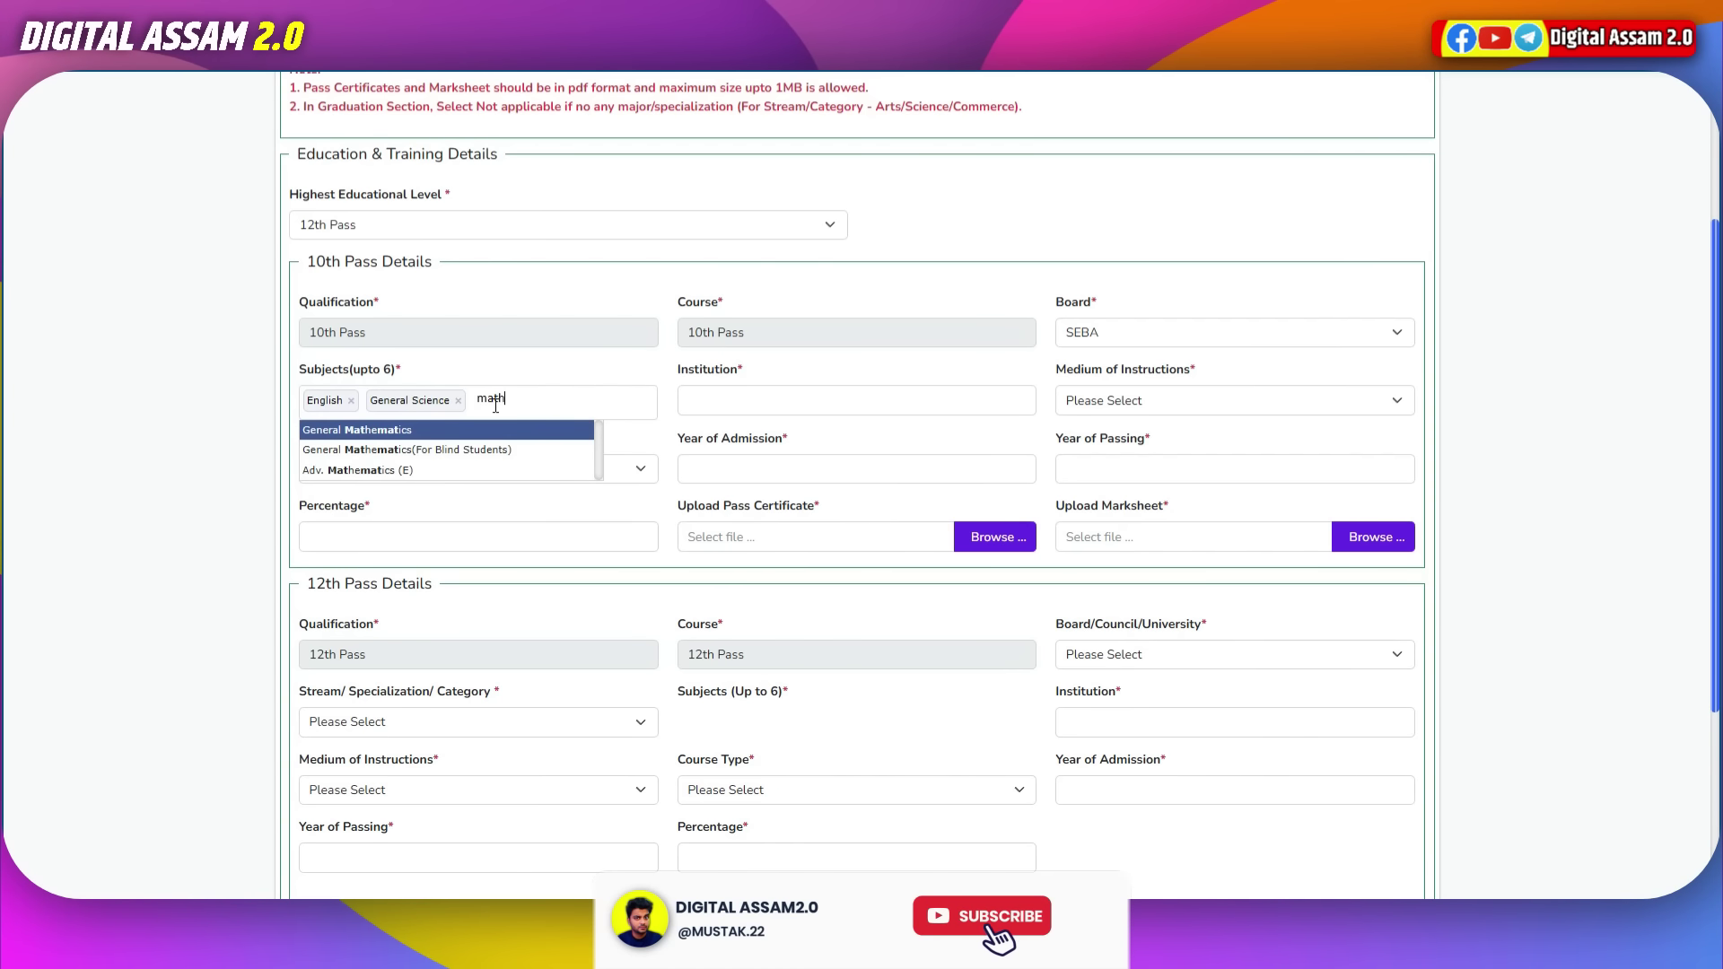
click(377, 436)
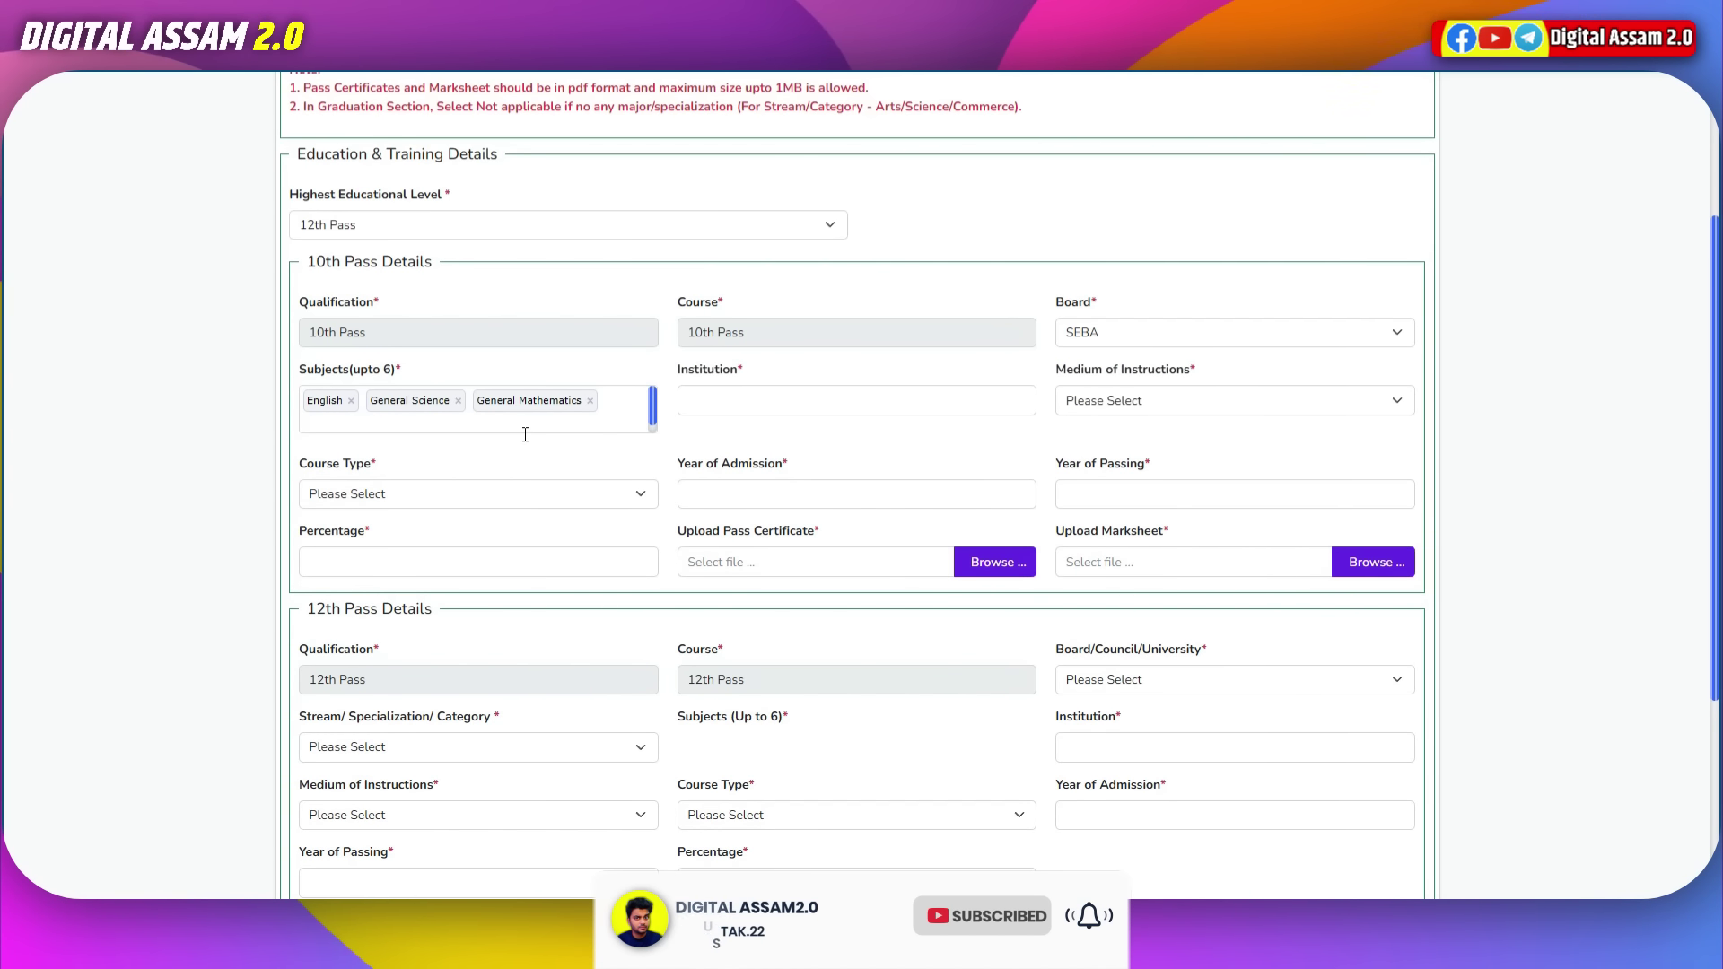
text(assa)
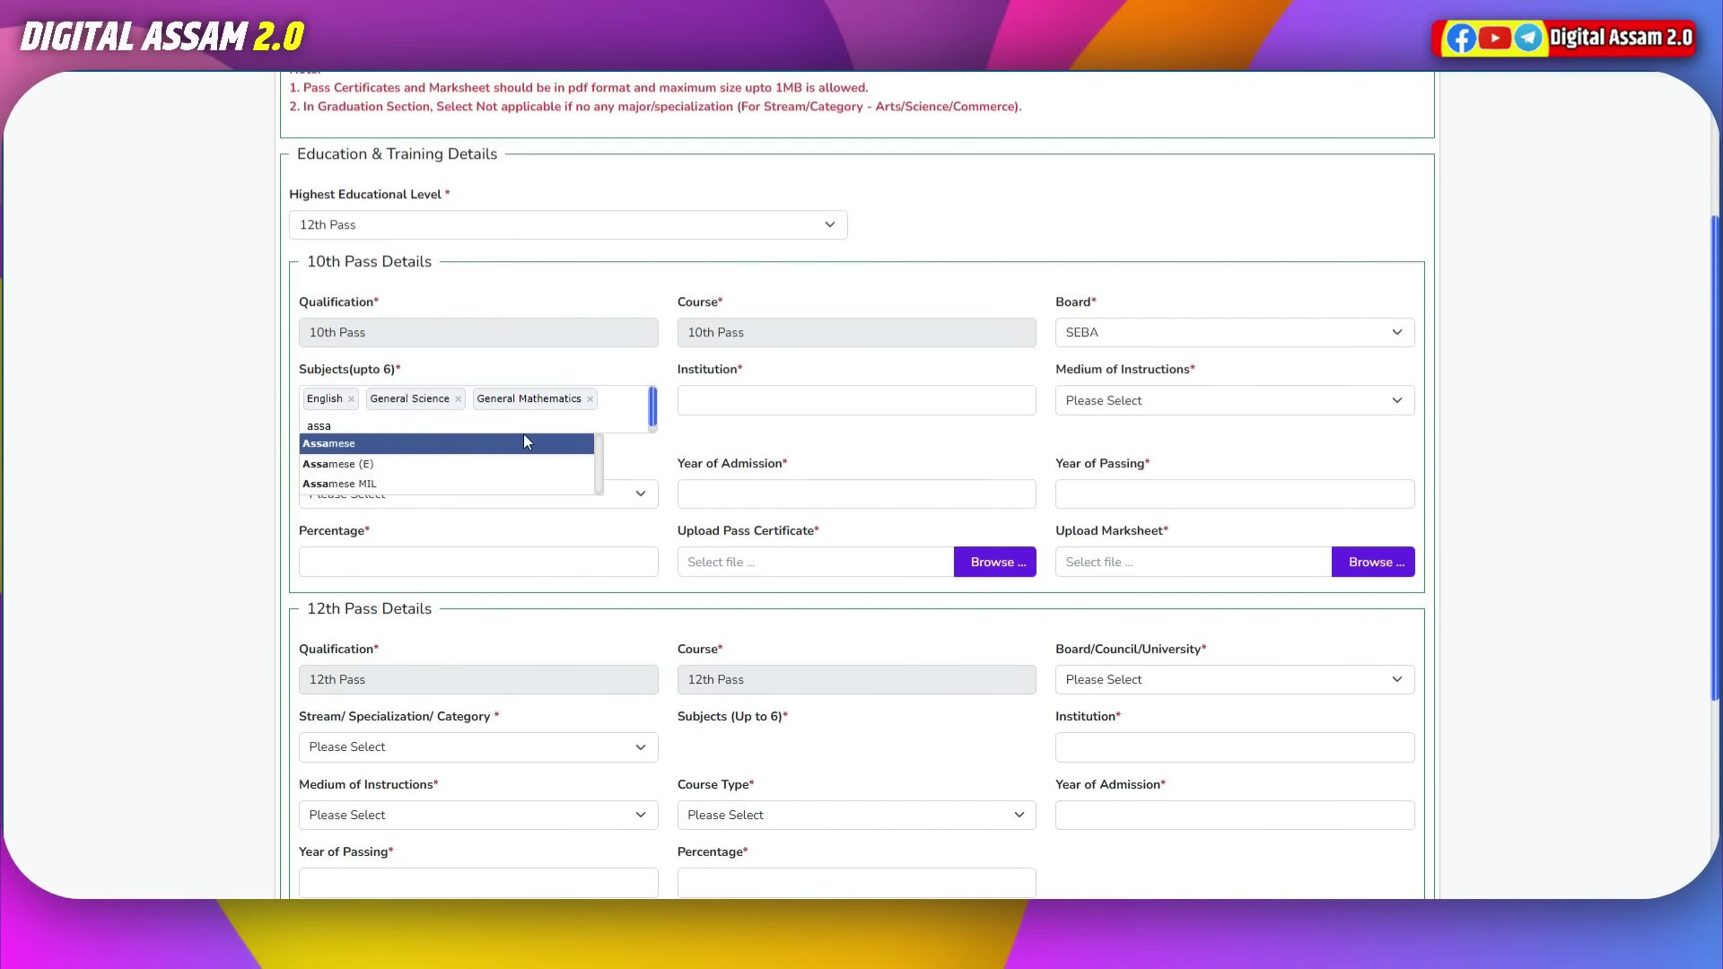
click(373, 485)
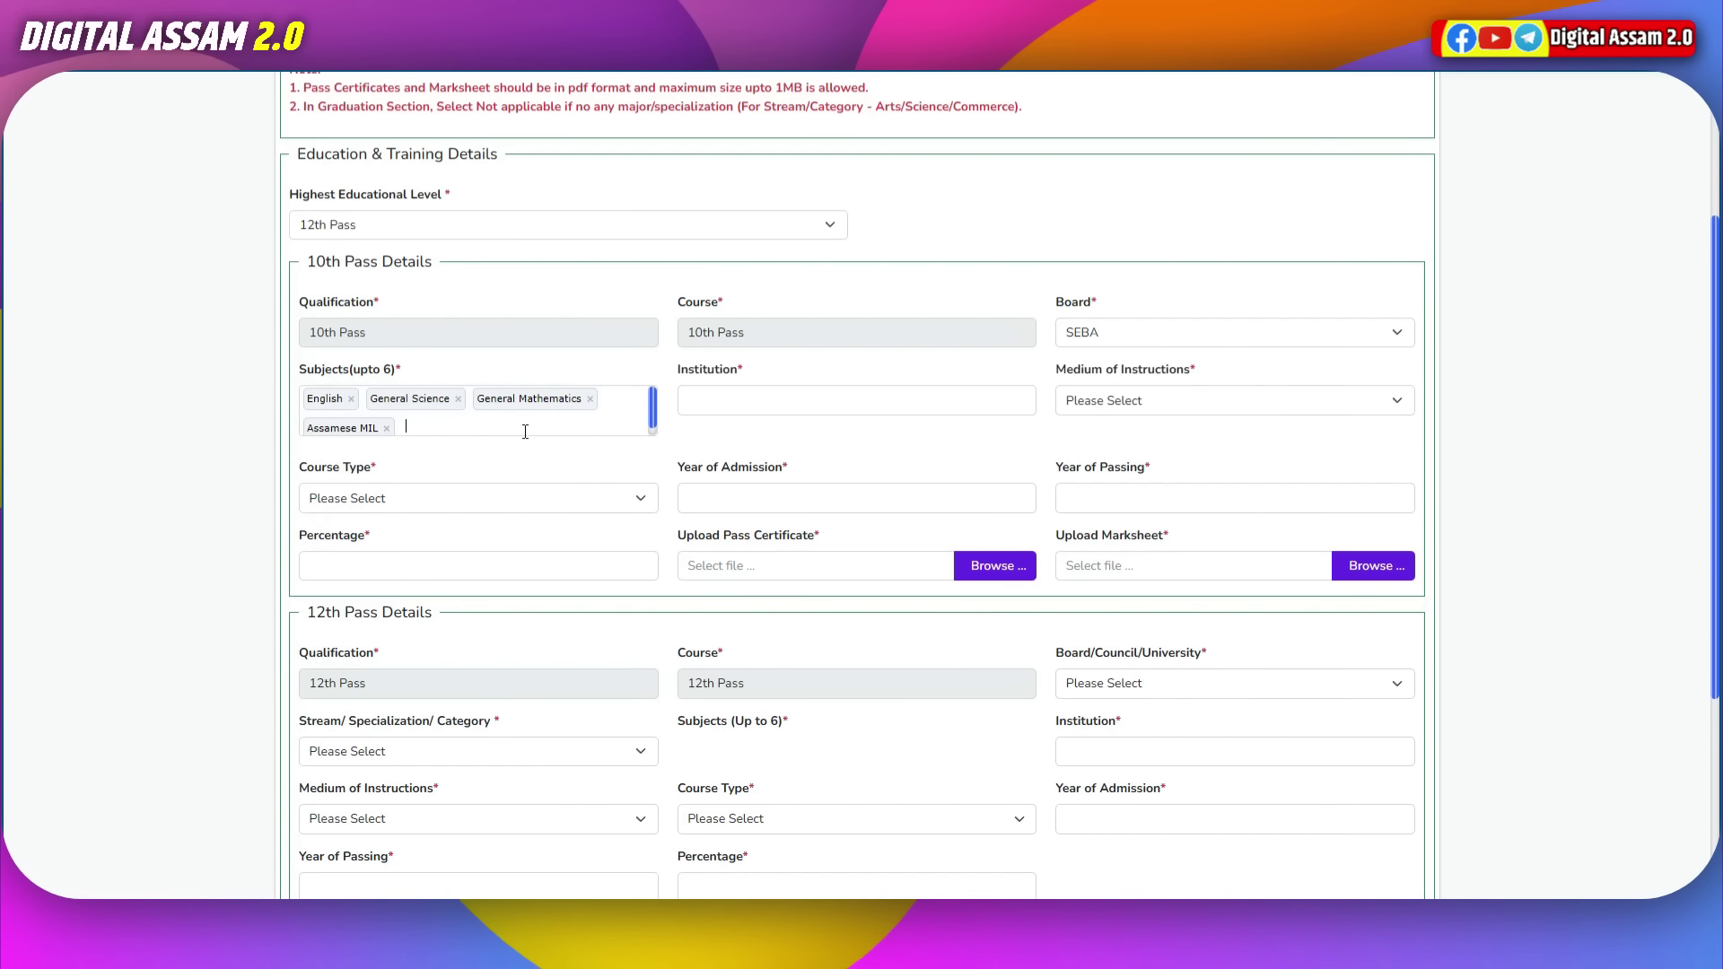
Step: Set the 10th Pass medium of instructions to Assamese and the course type to Regular
click(738, 393)
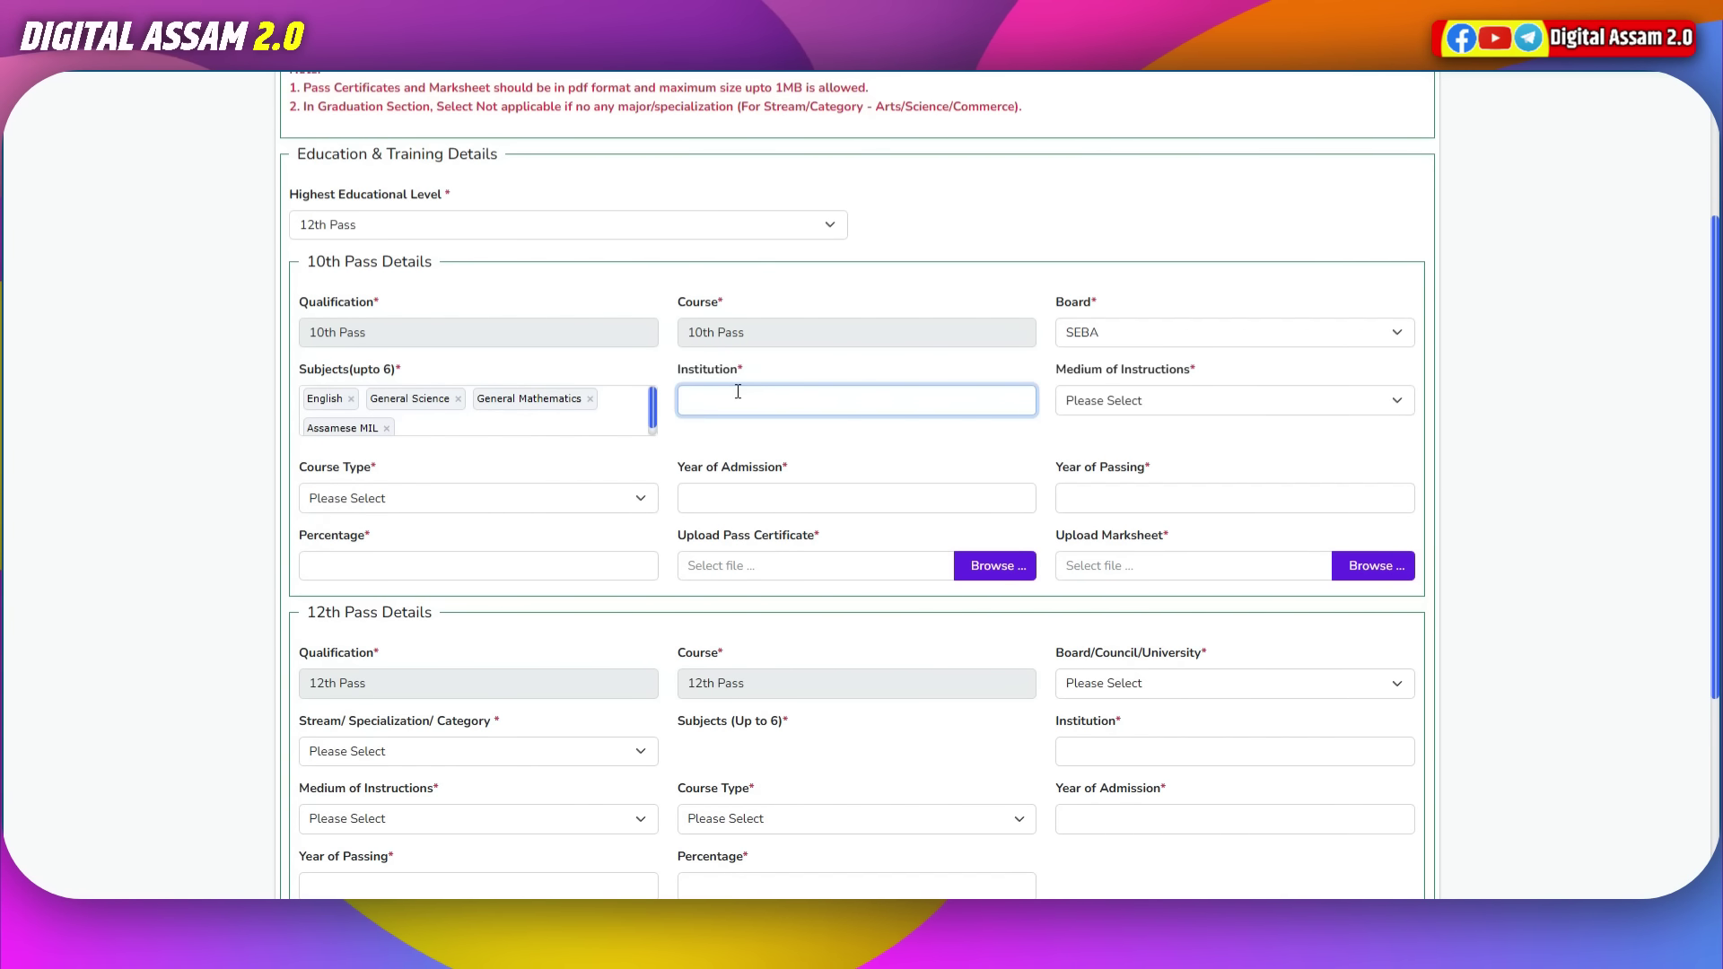
click(735, 369)
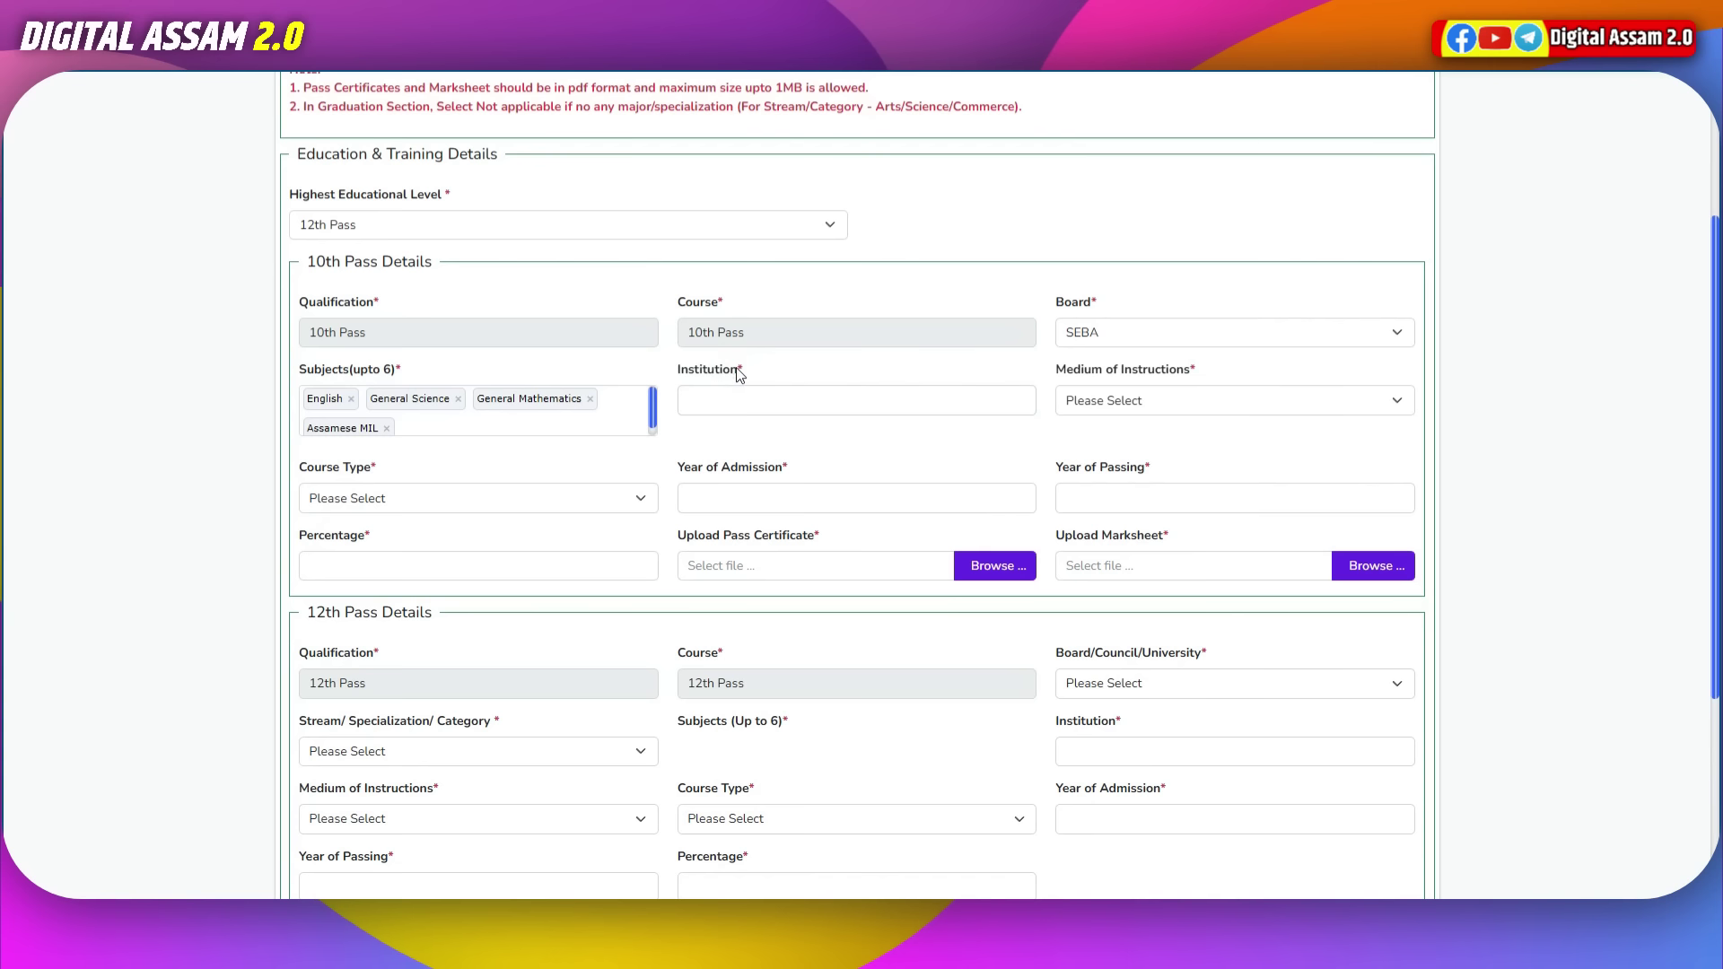
click(733, 405)
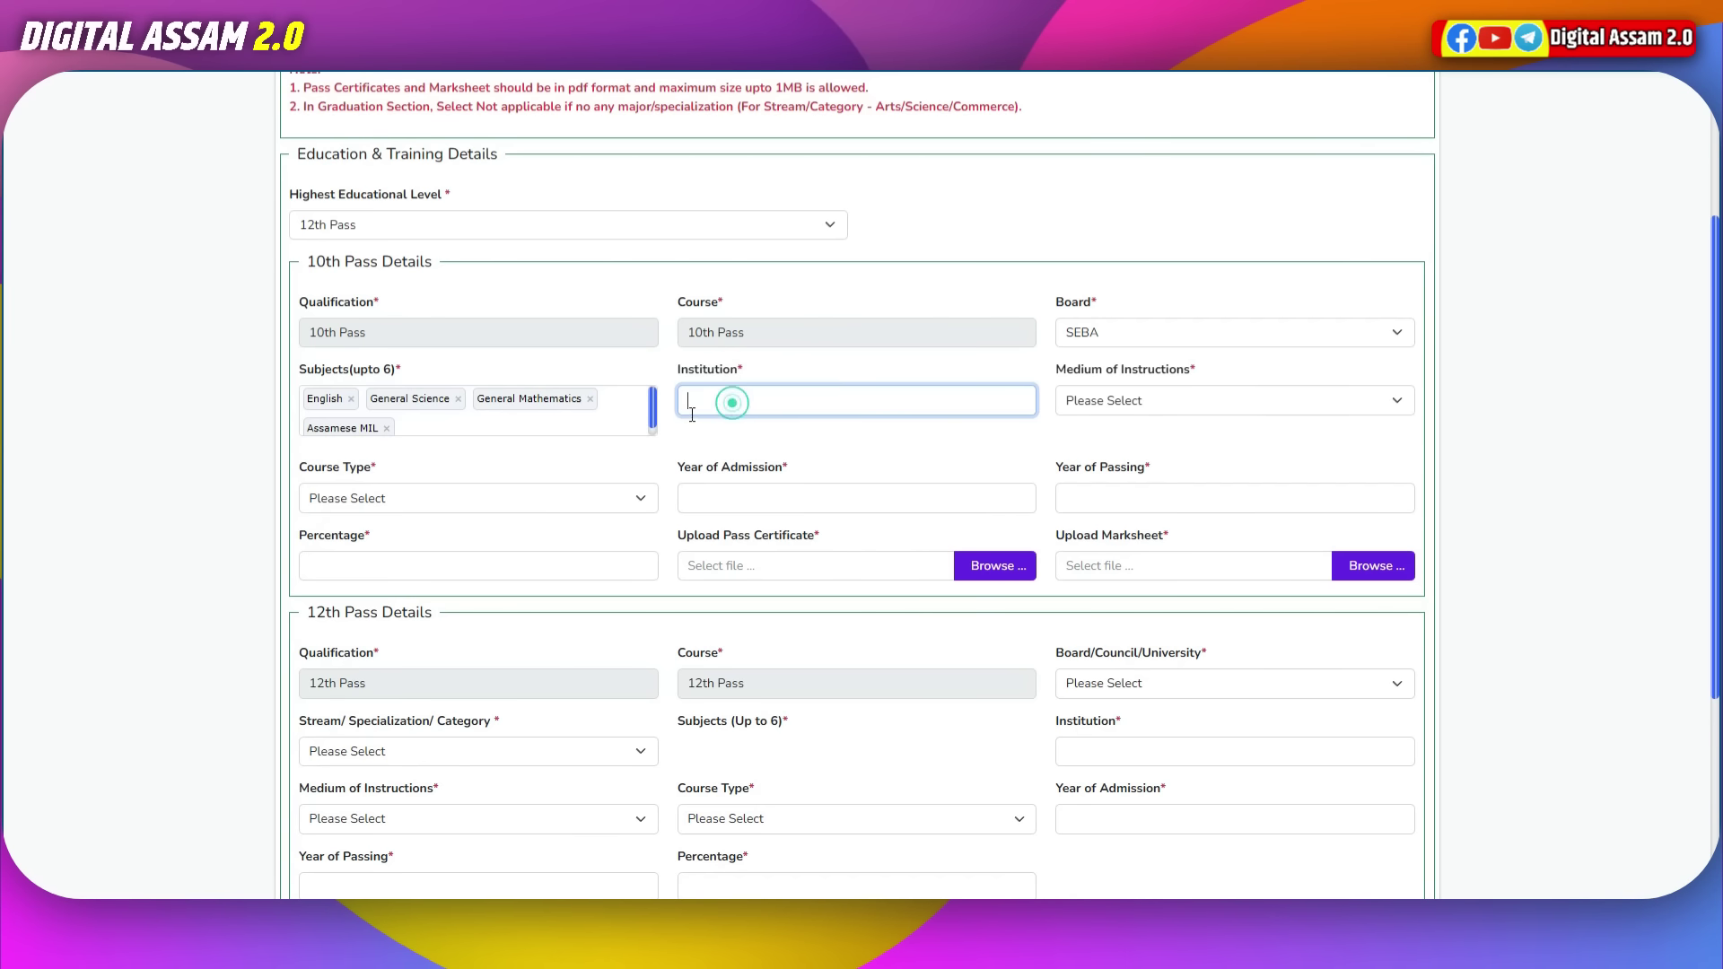
click(1164, 408)
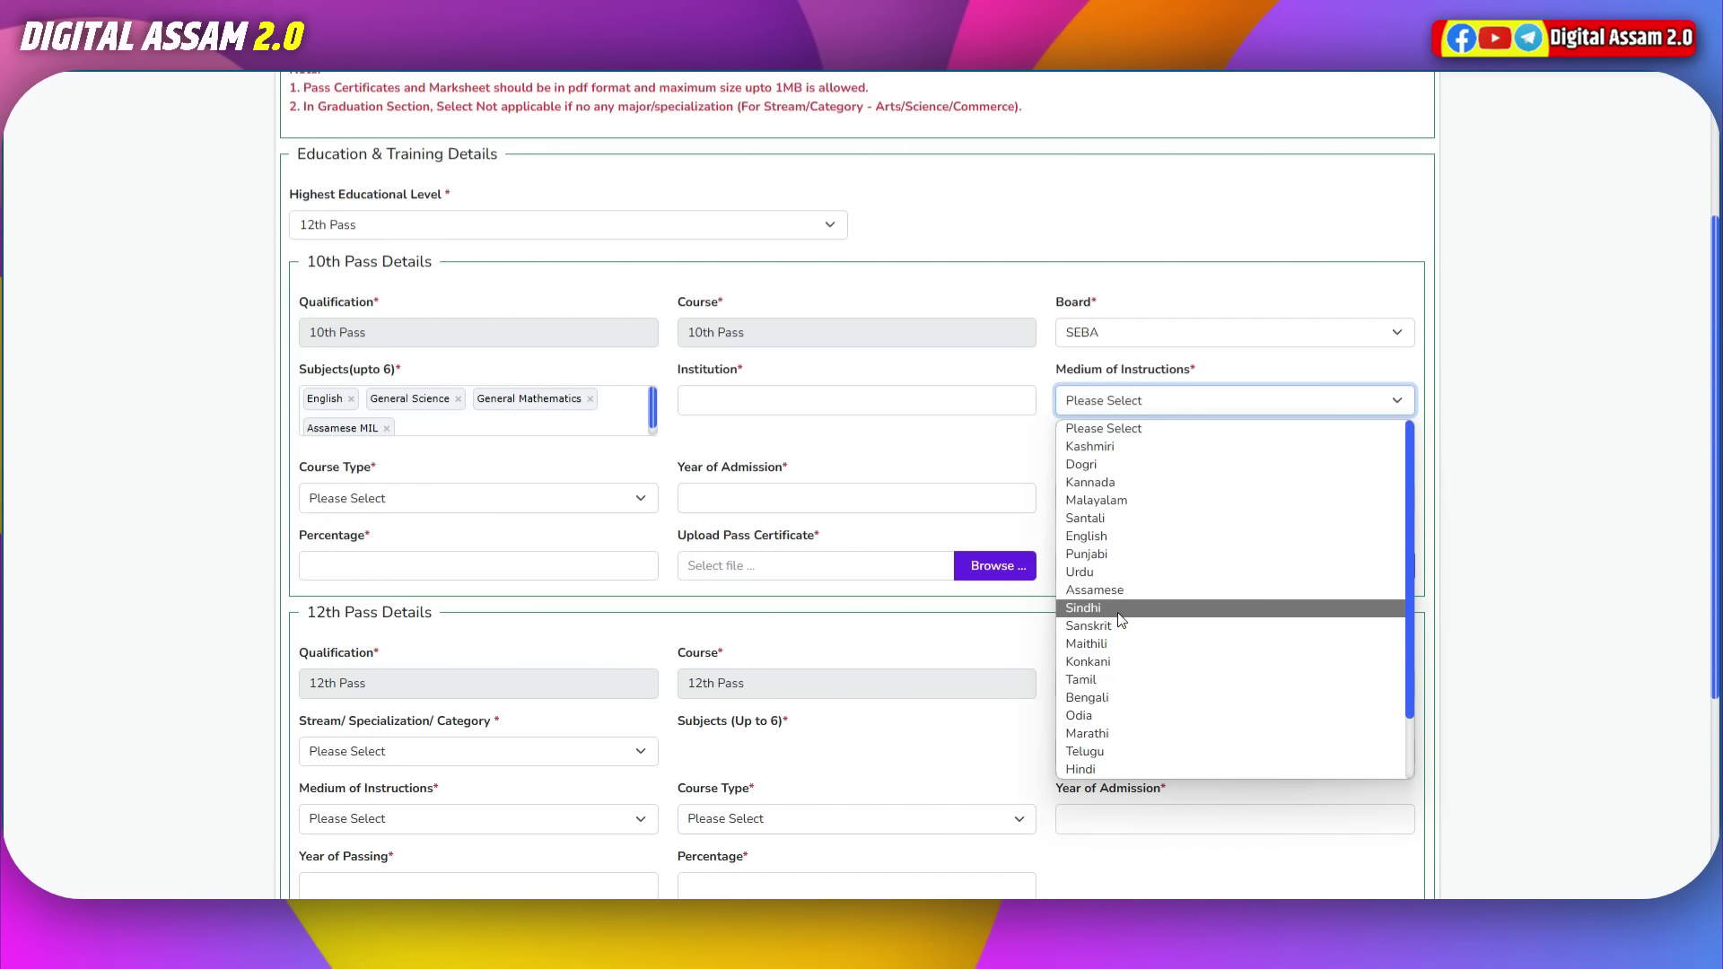
scroll(1123, 621, down, 2)
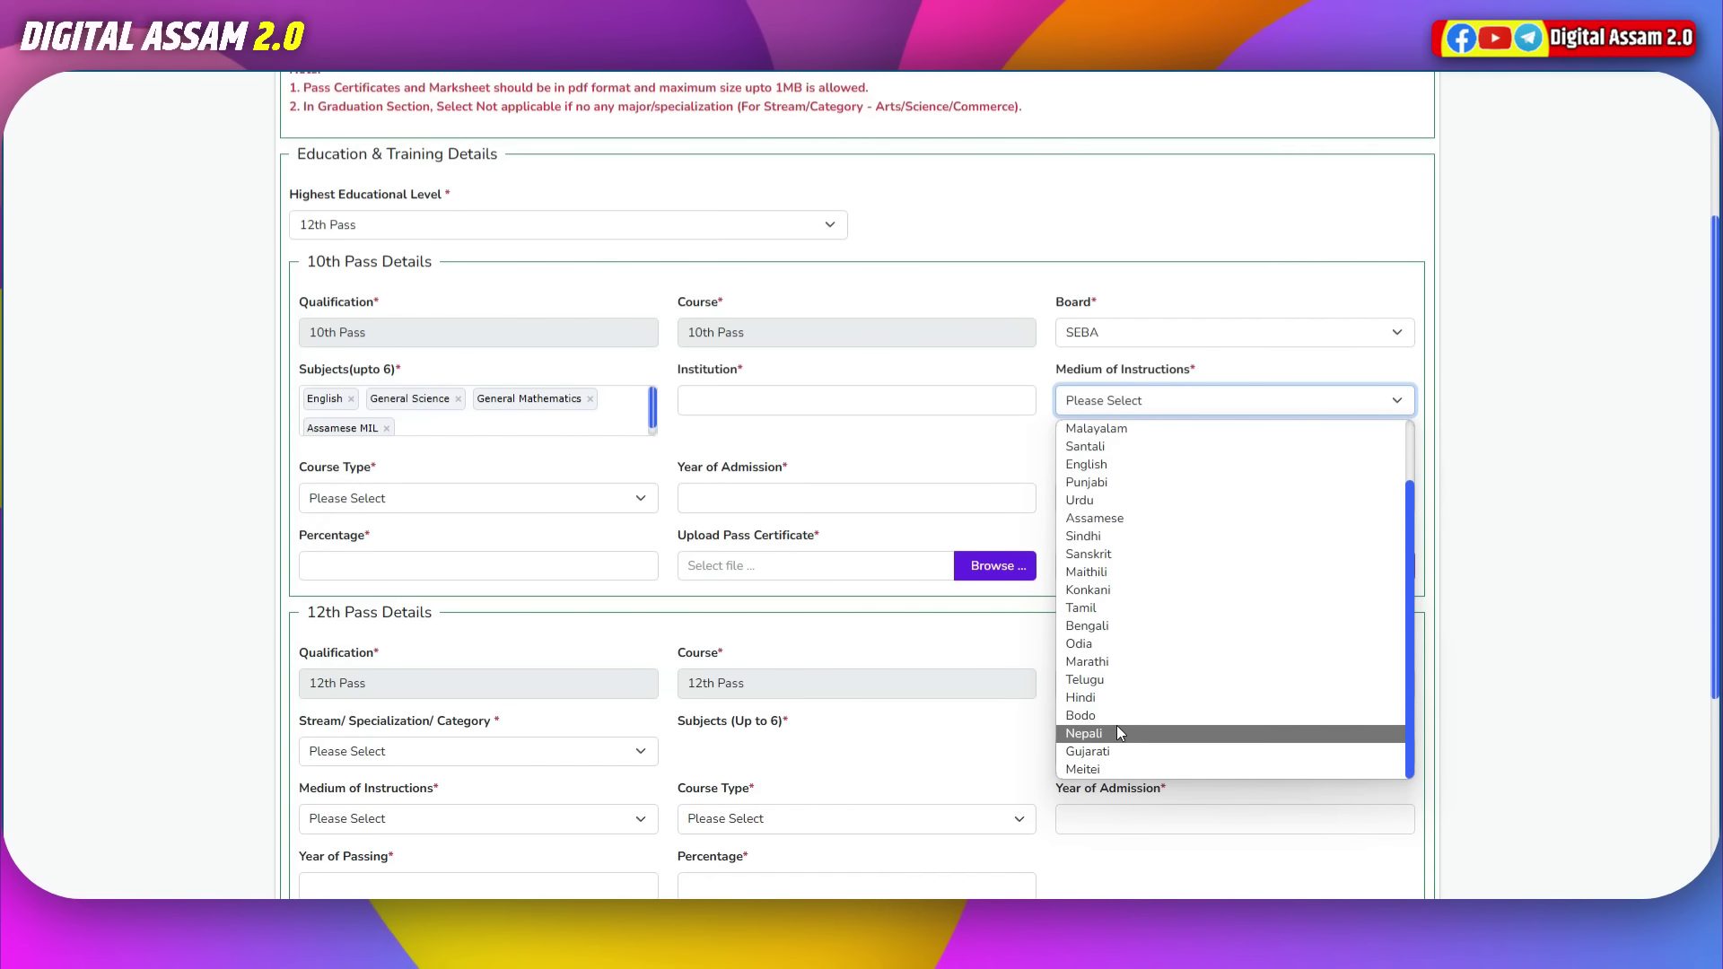
click(1113, 518)
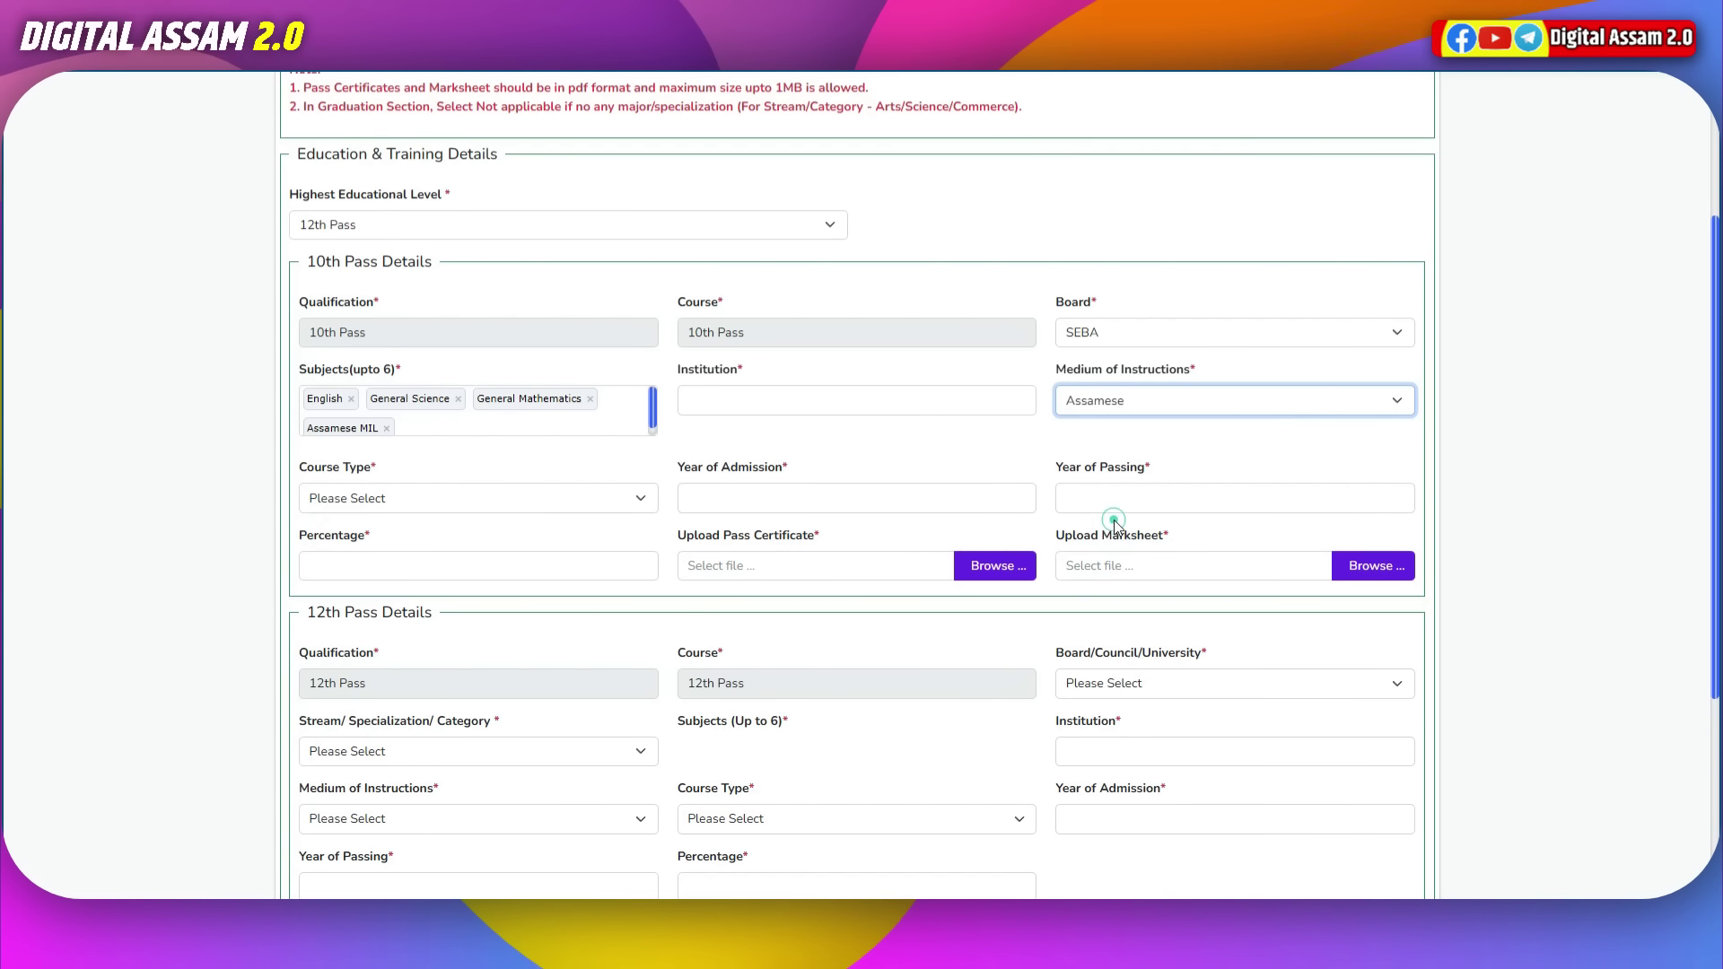
click(356, 499)
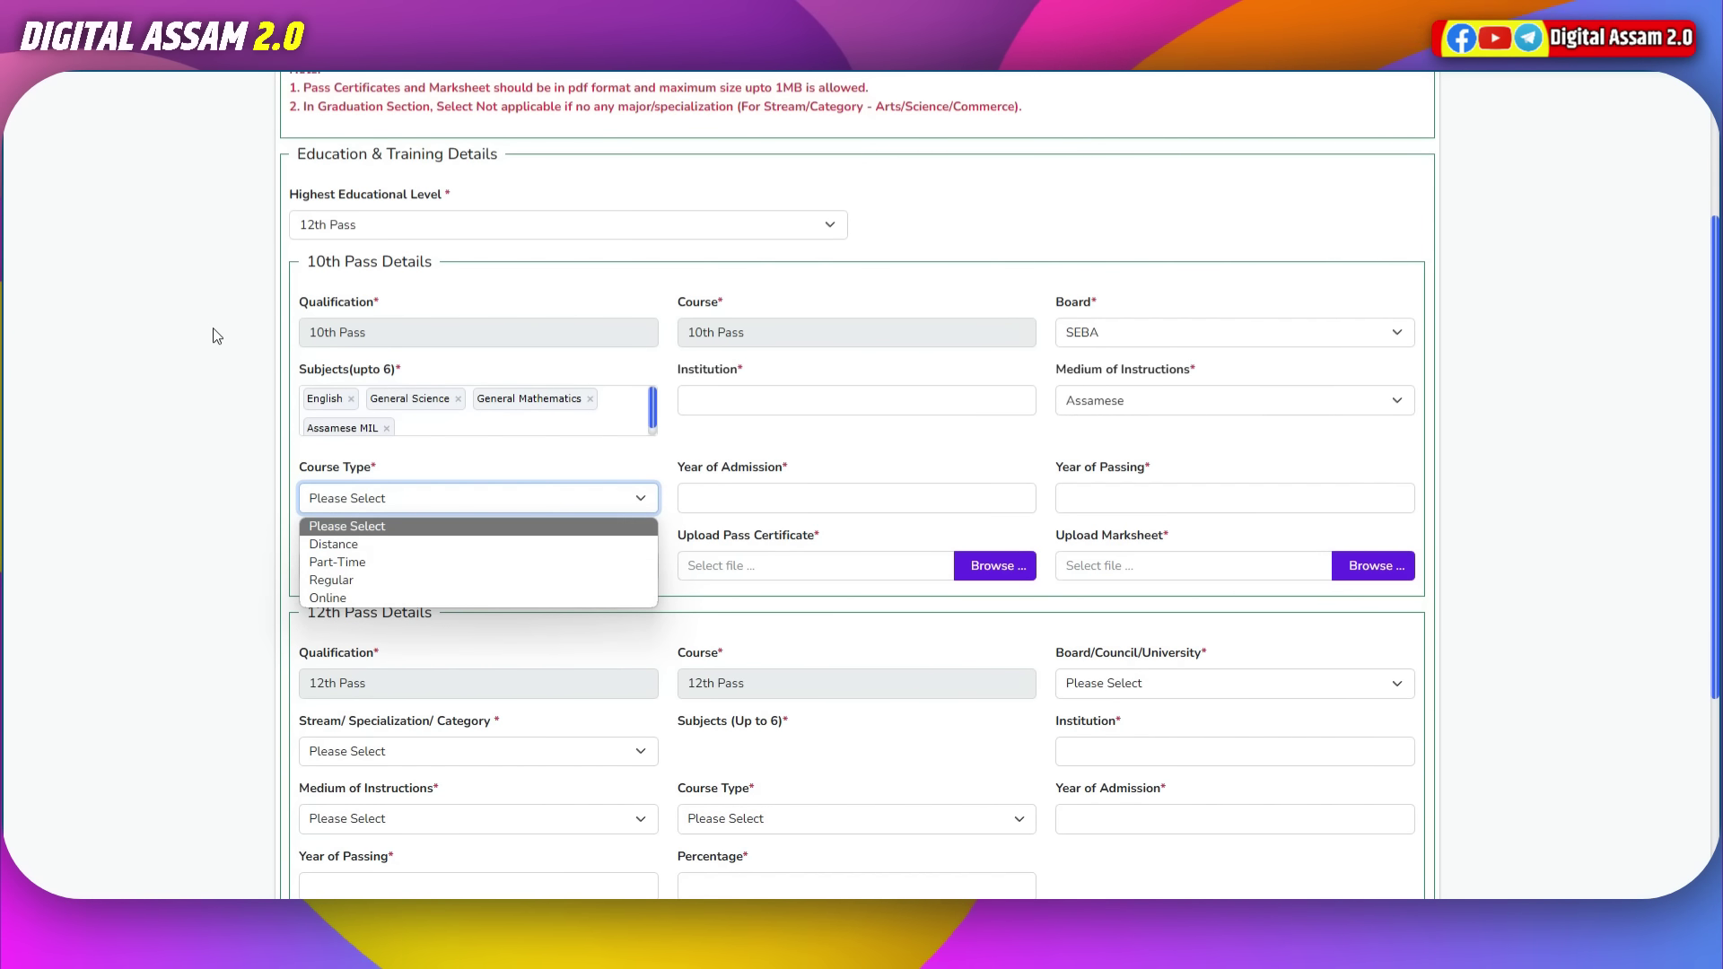
click(195, 309)
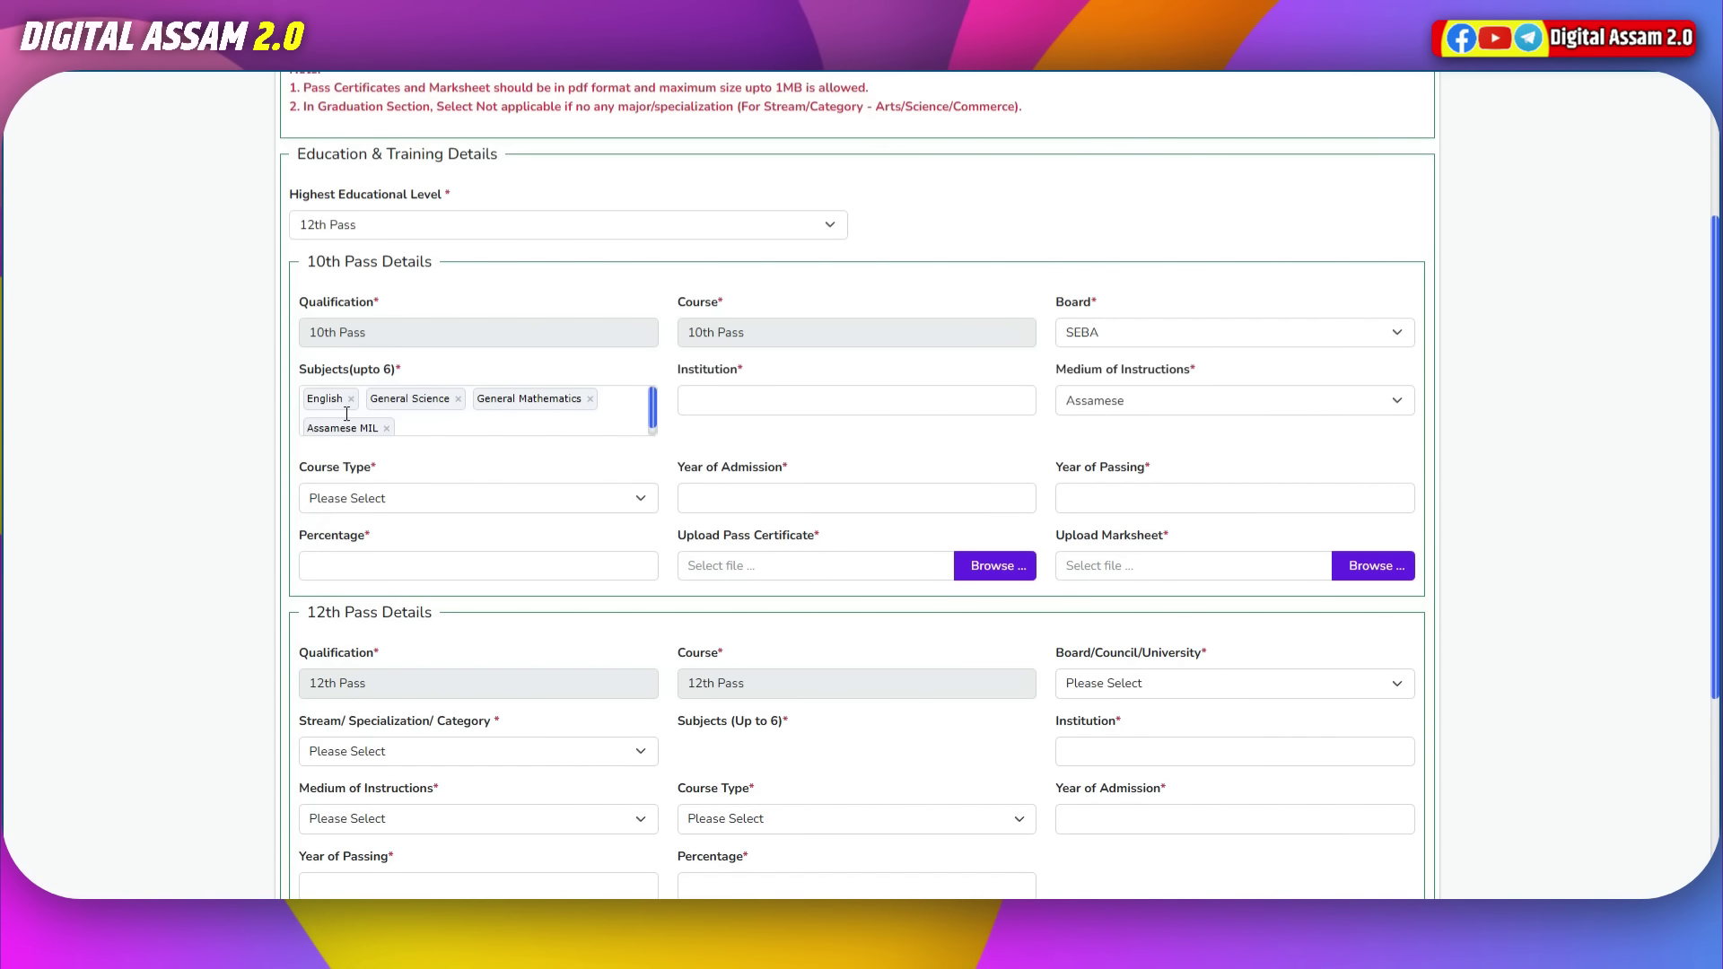
click(342, 503)
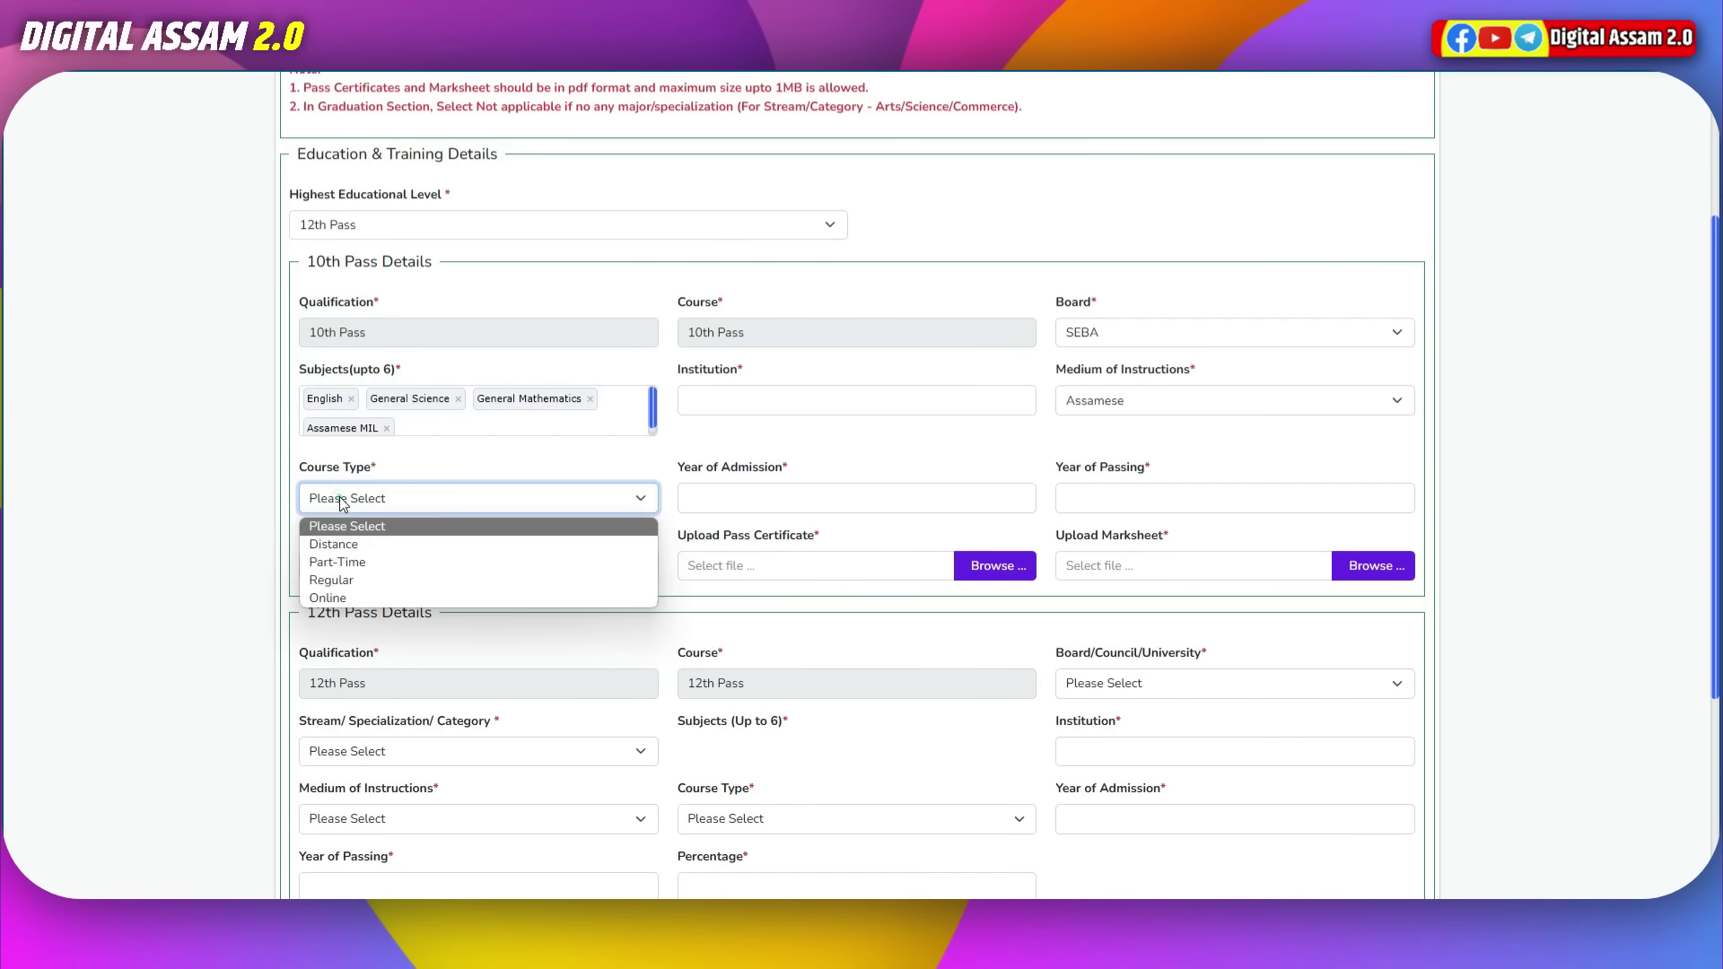
click(345, 582)
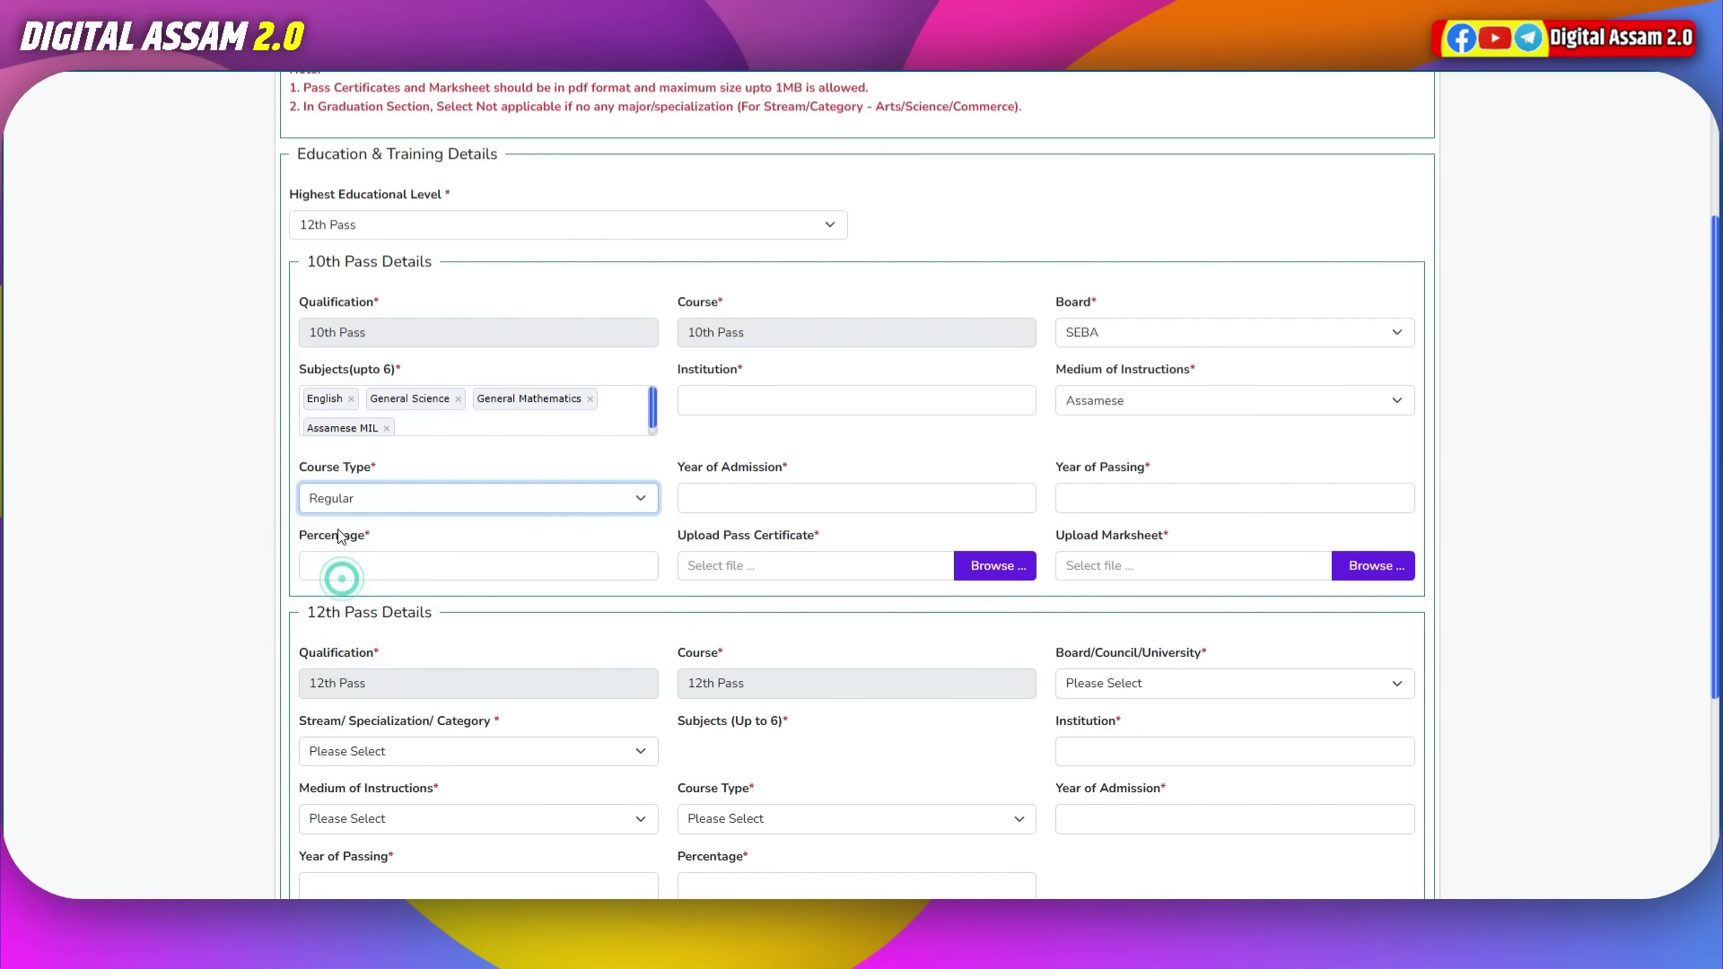
click(731, 500)
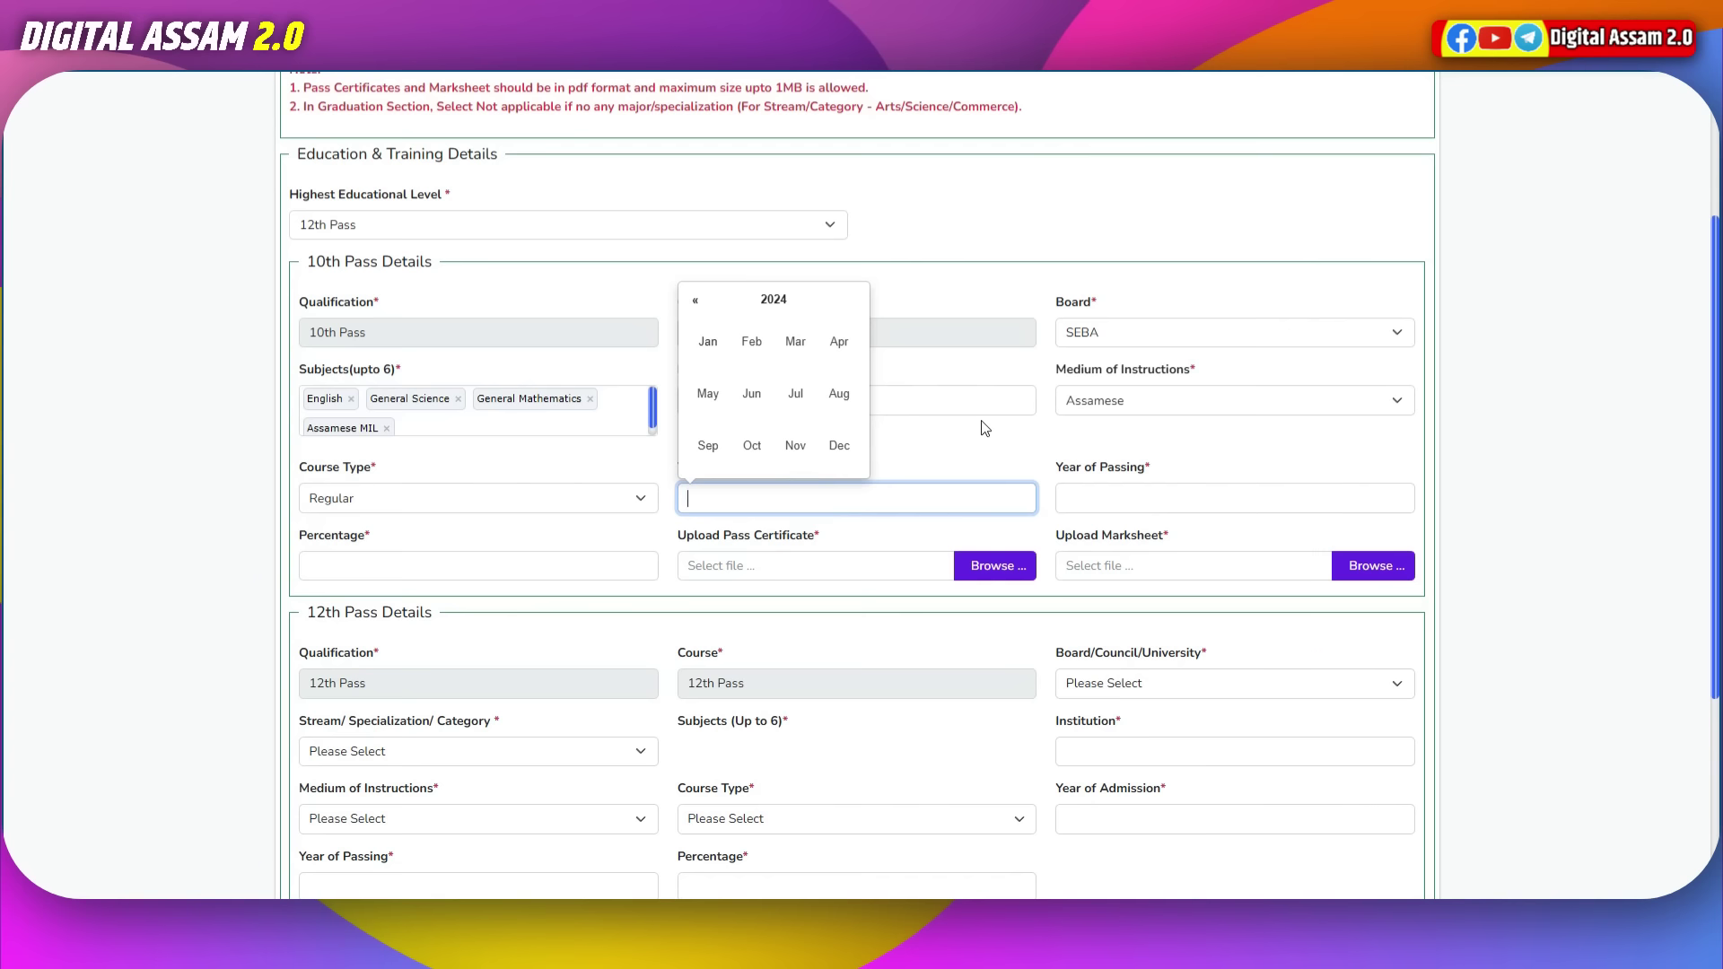
click(846, 477)
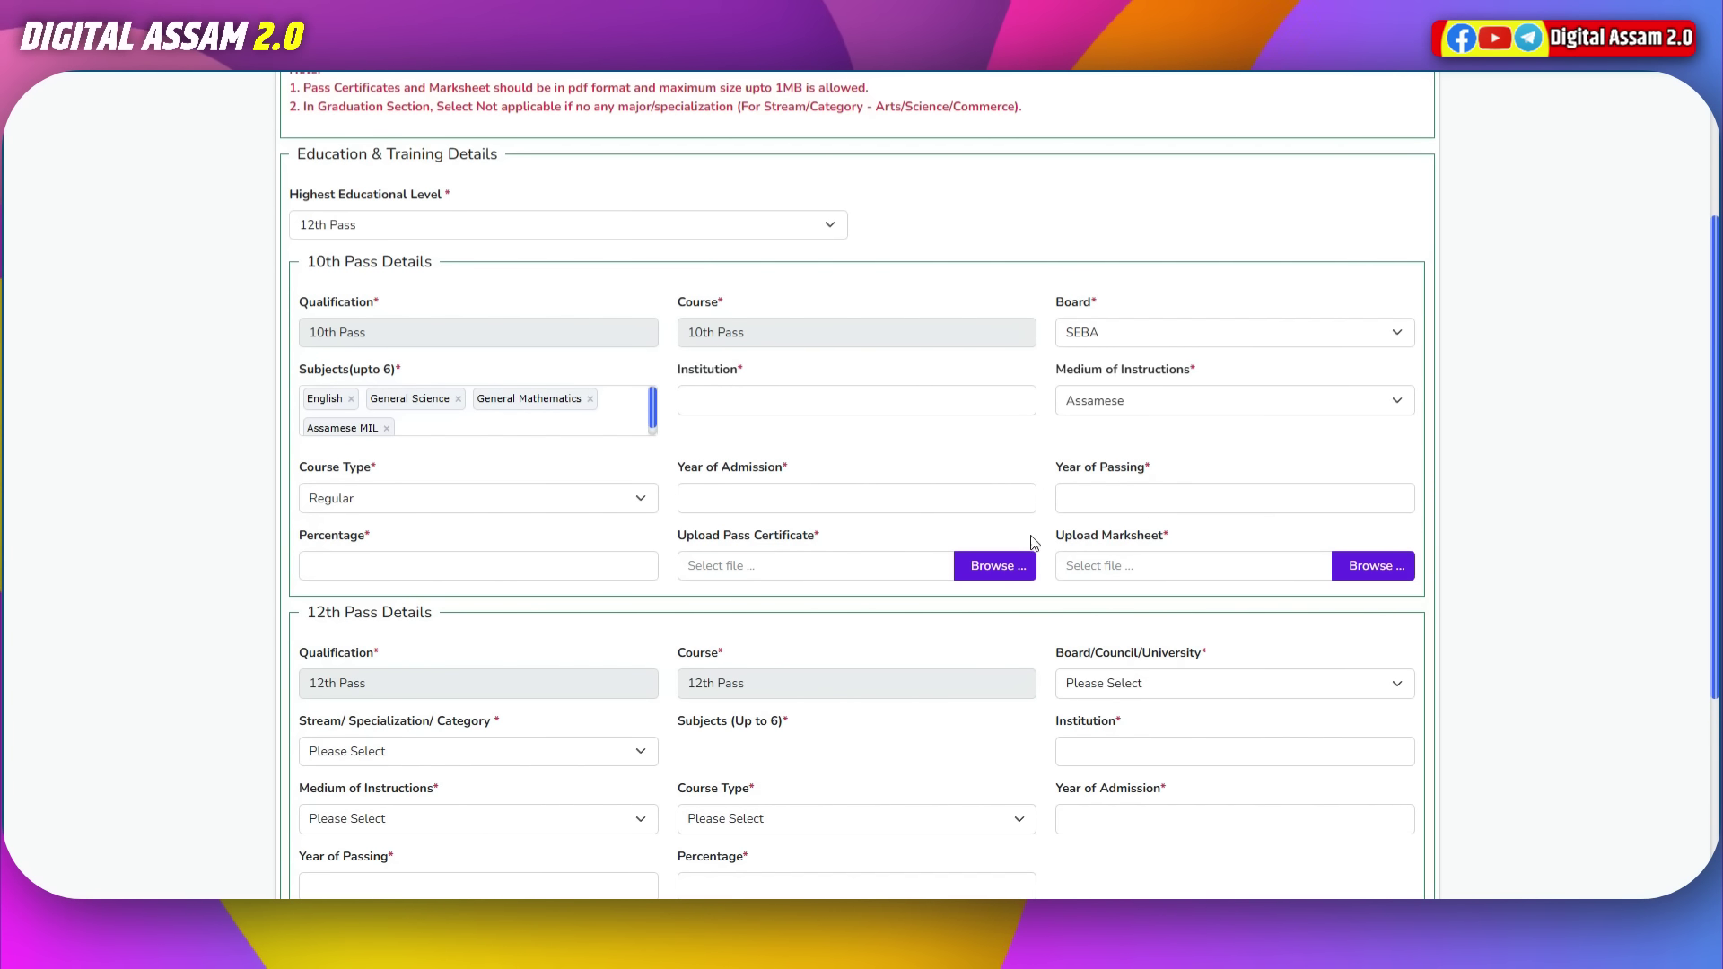
scroll(715, 490, down, 2)
click(359, 450)
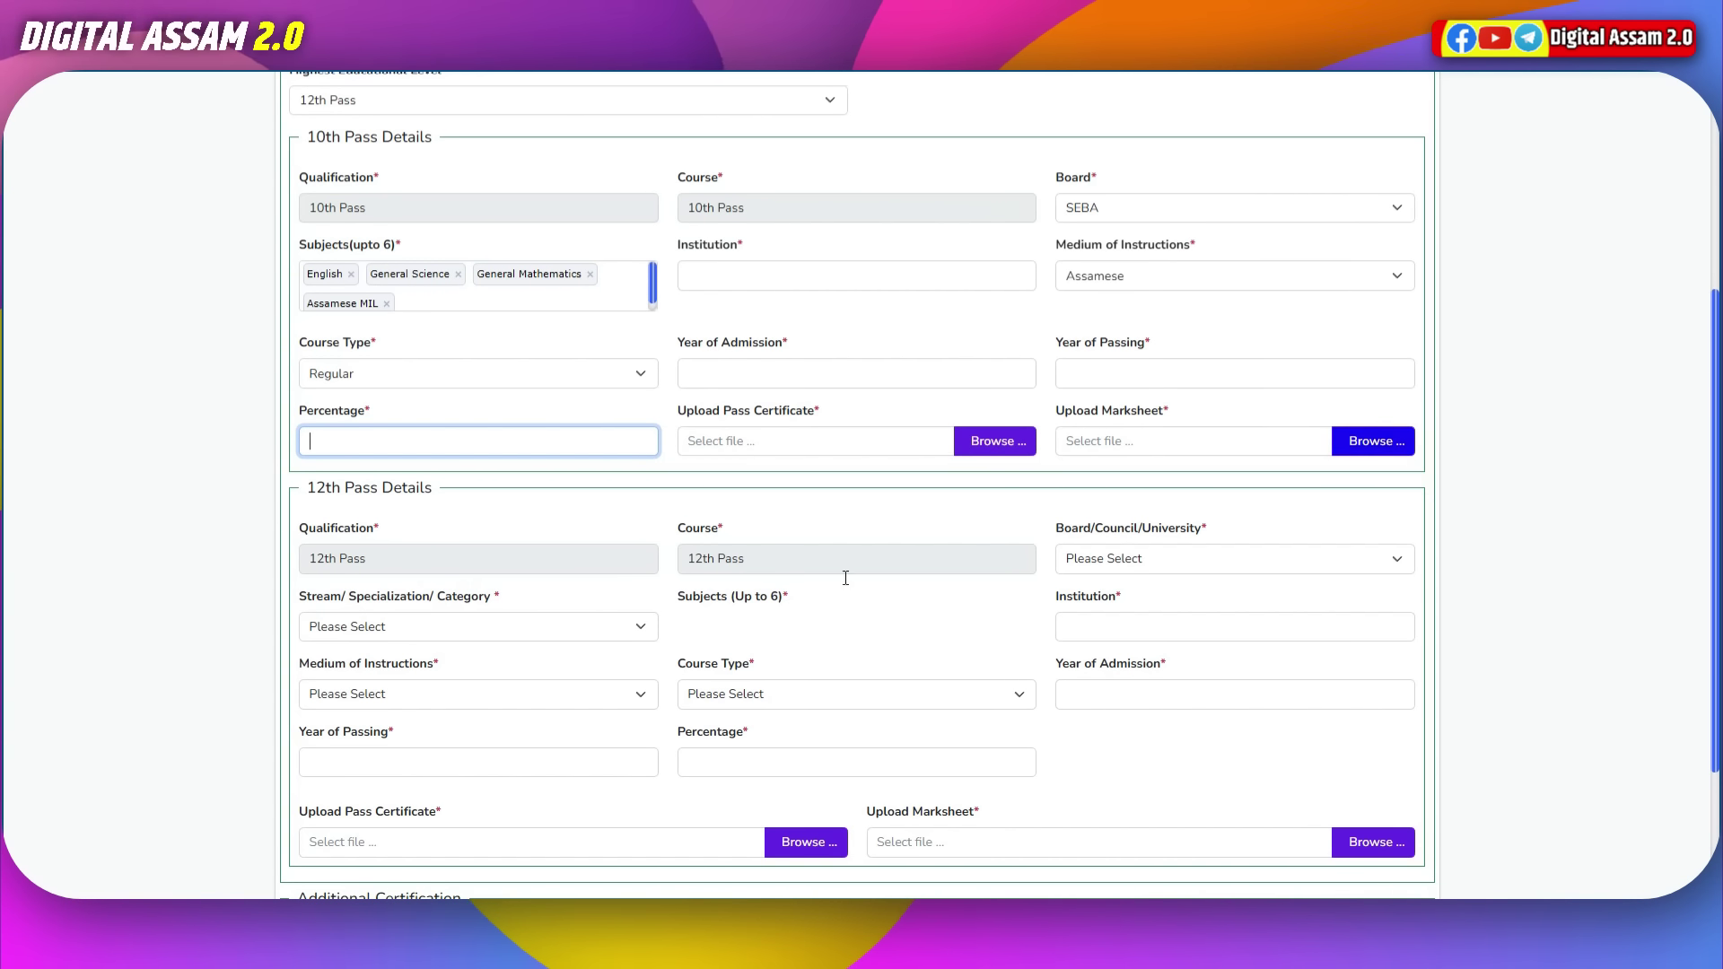
Step: Set the stream in the 12th Pass details to Arts
scroll(1115, 337, down, 3)
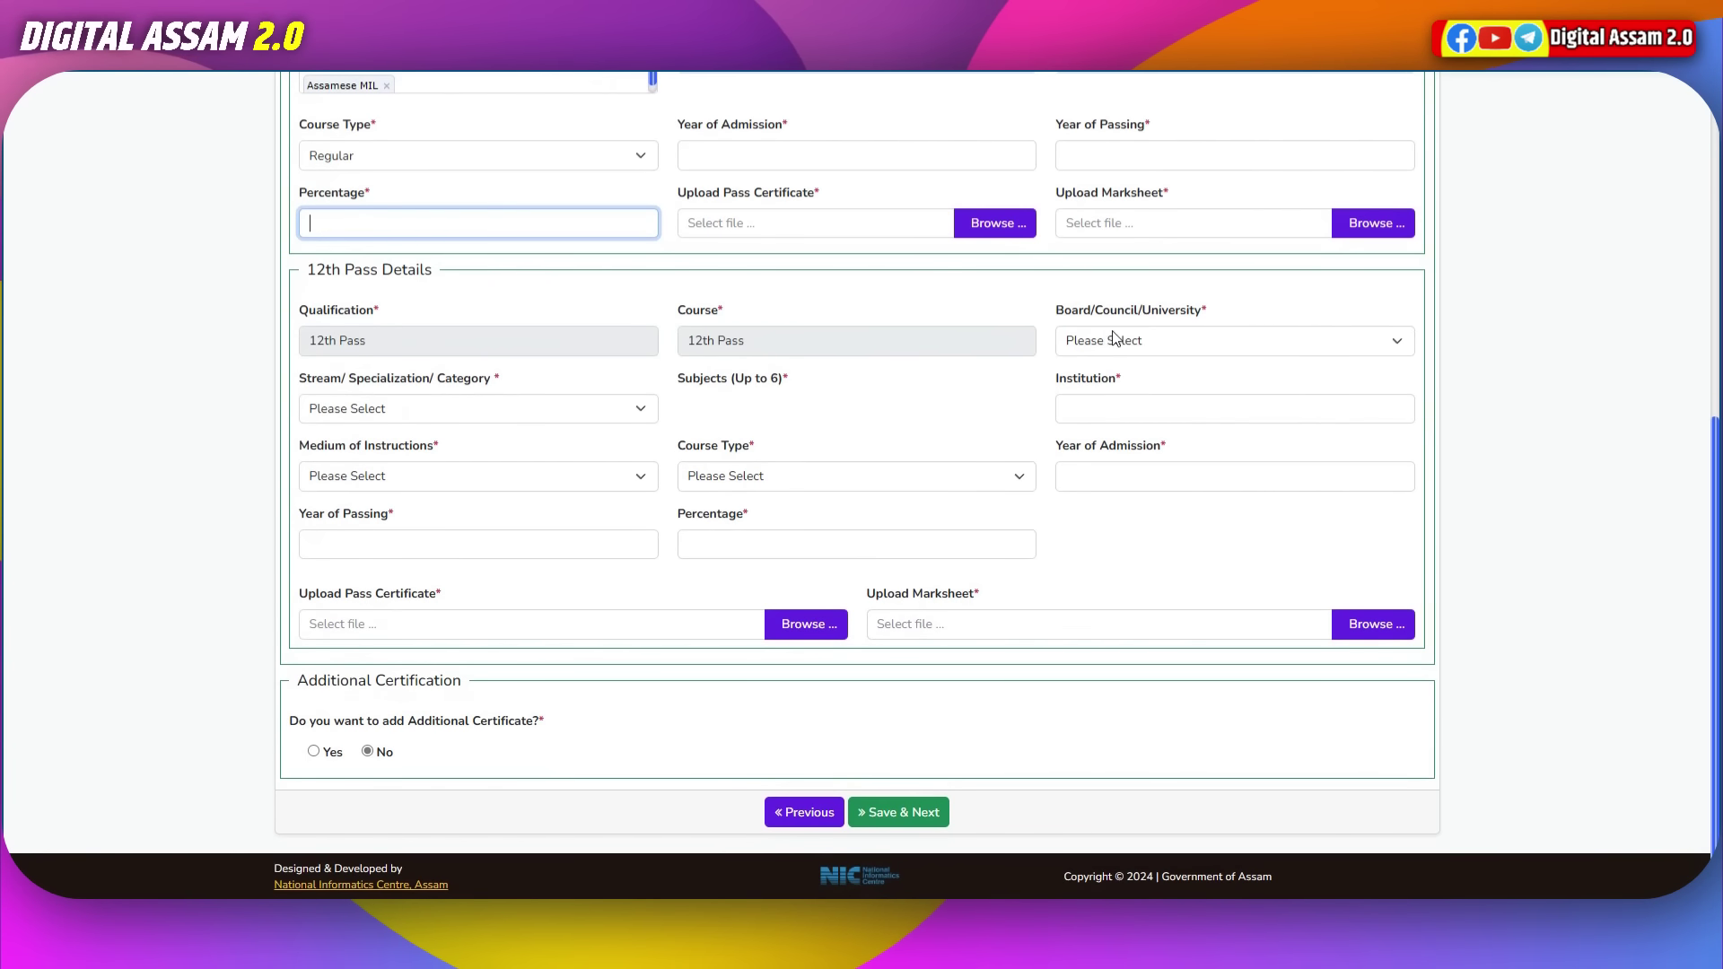
click(357, 411)
click(700, 402)
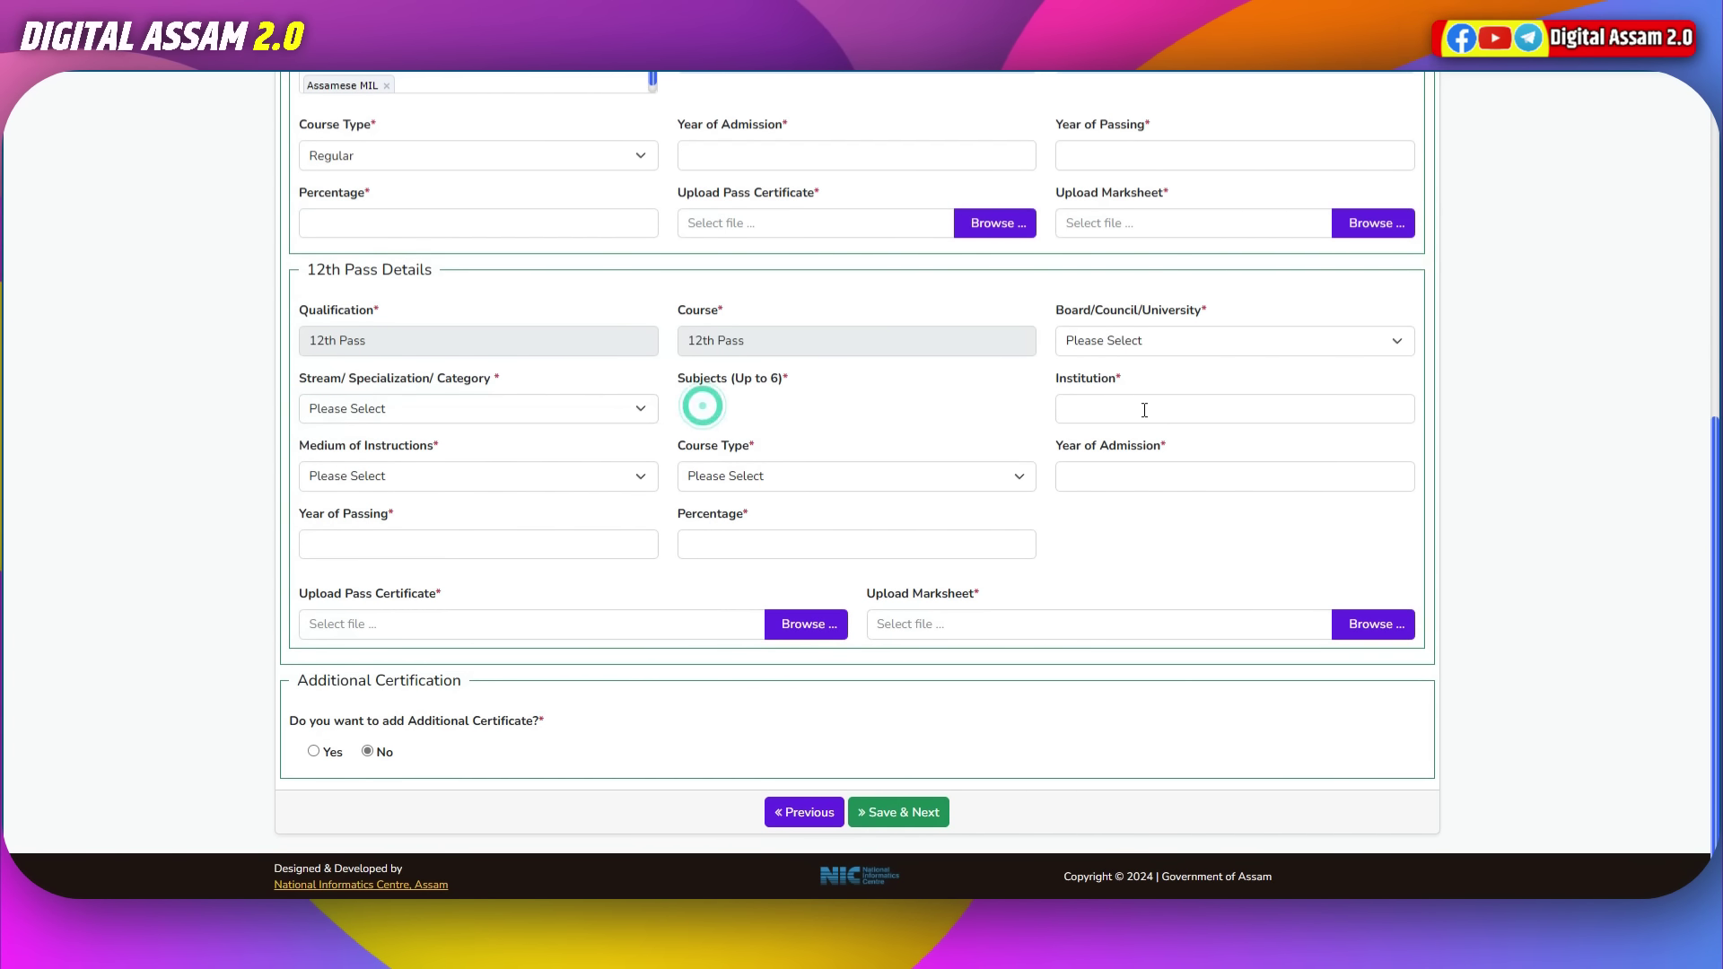
click(1127, 422)
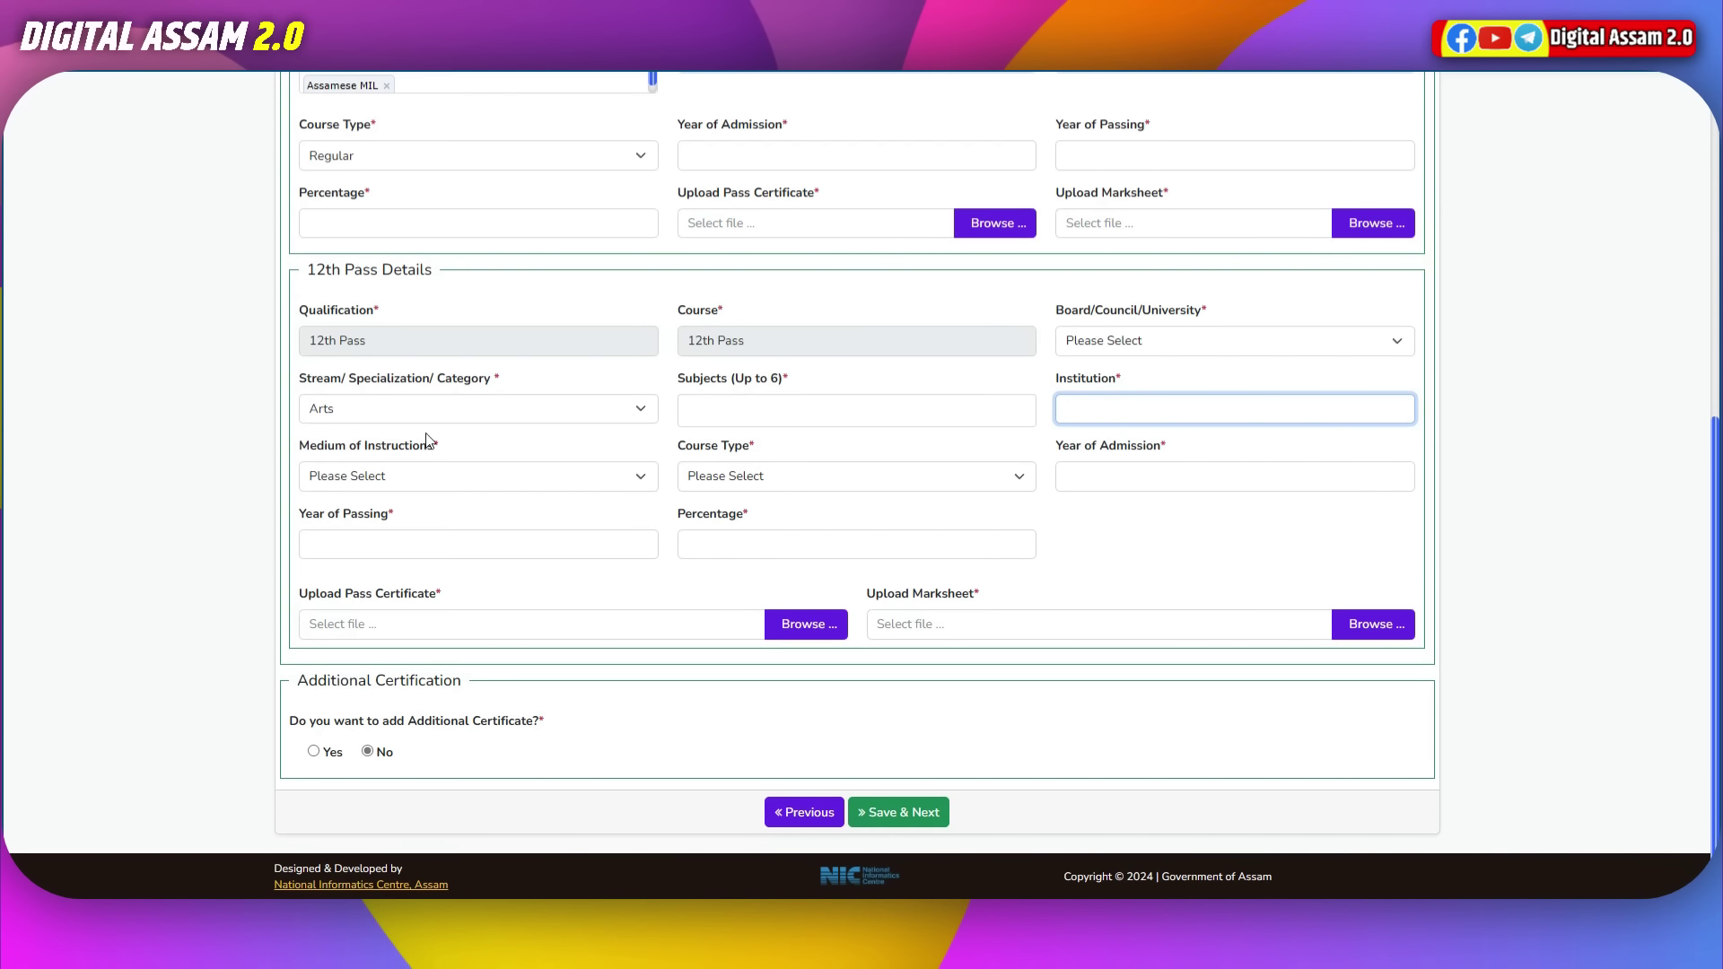
click(1124, 485)
click(433, 546)
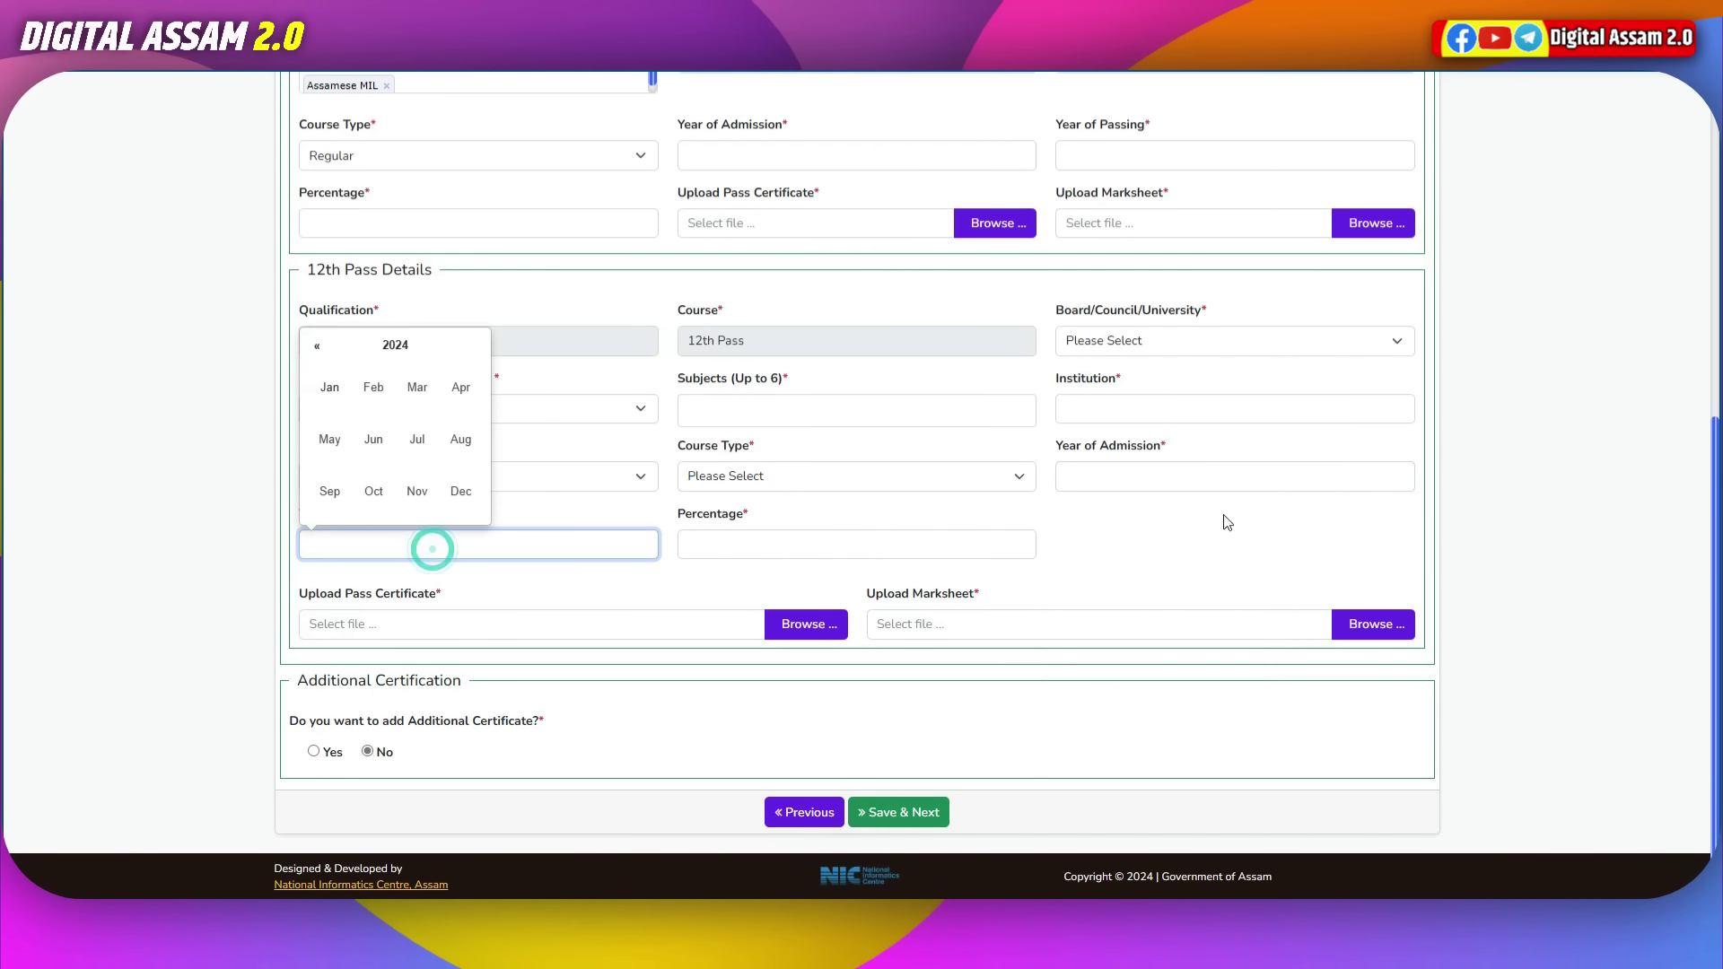
click(1190, 483)
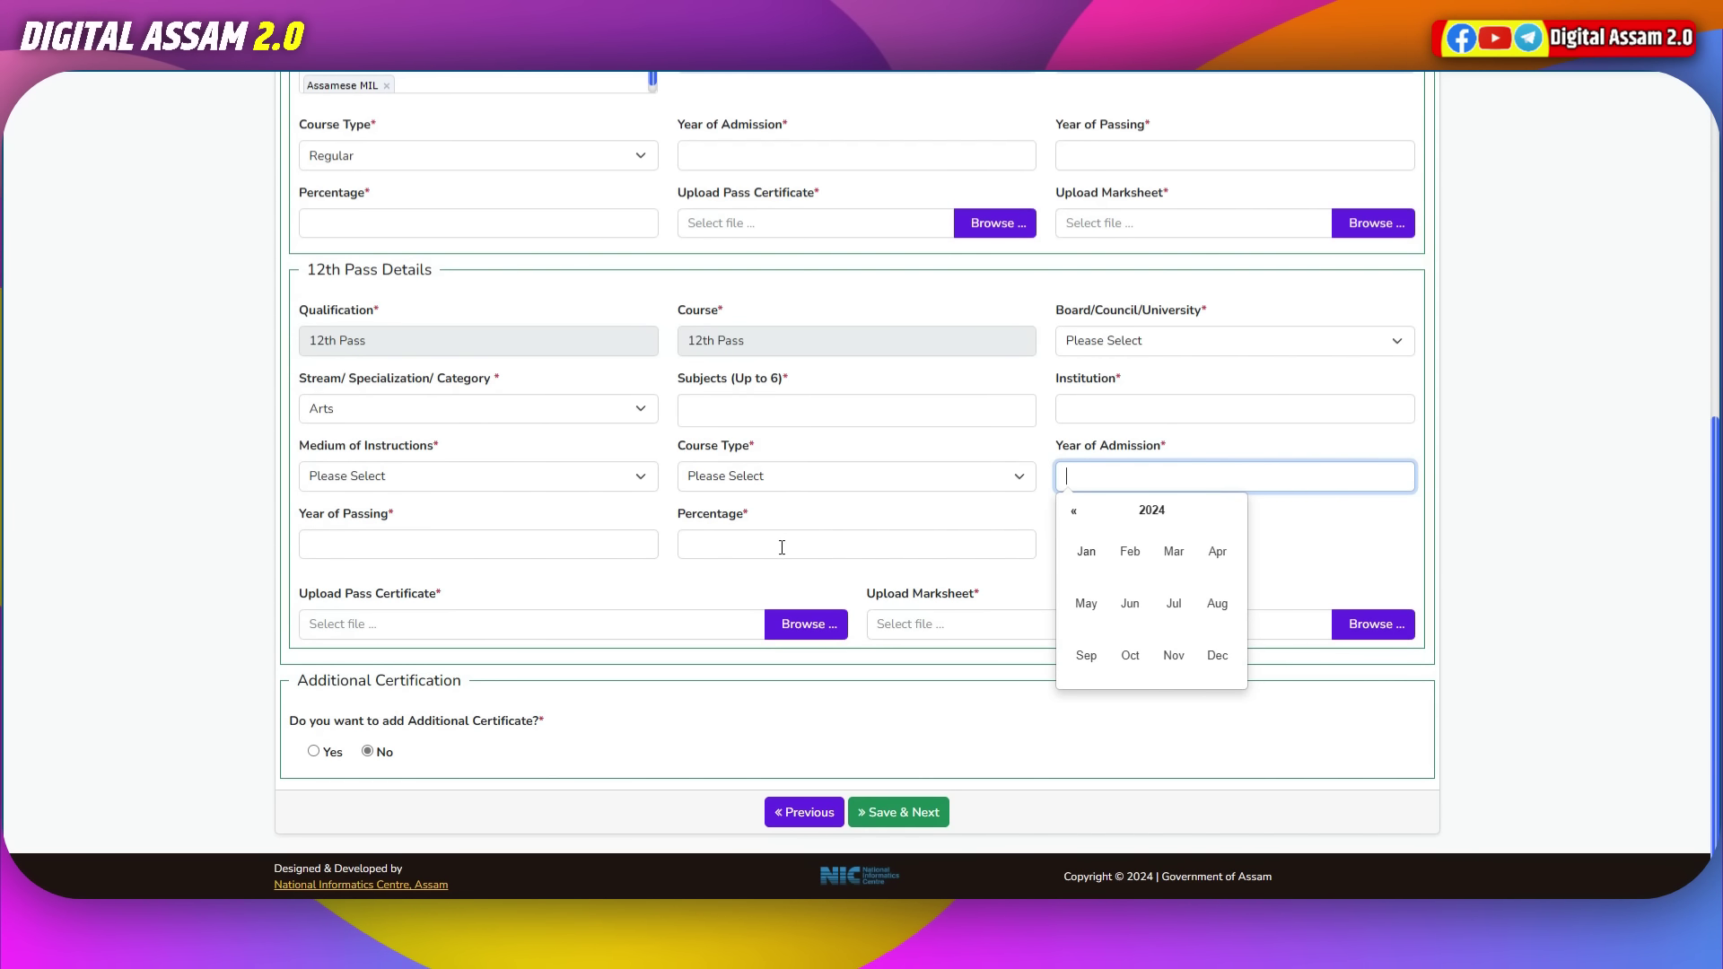
click(203, 546)
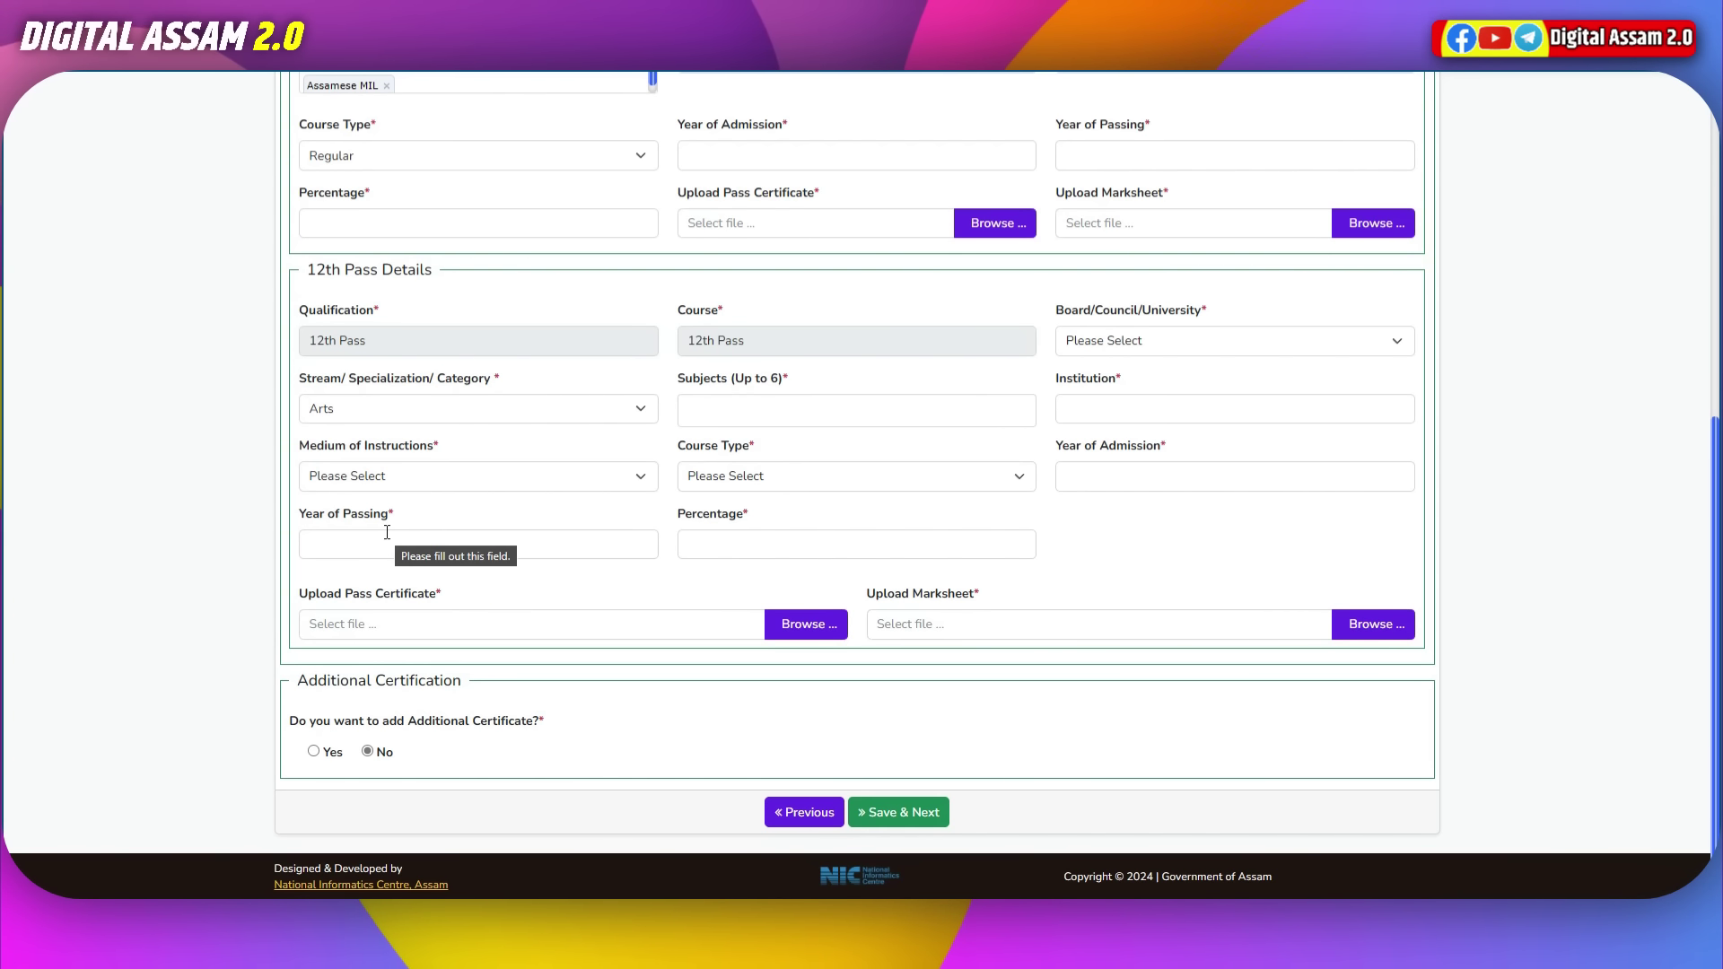
Step: Set the highest educational level to Graduate
scroll(395, 507, up, 7)
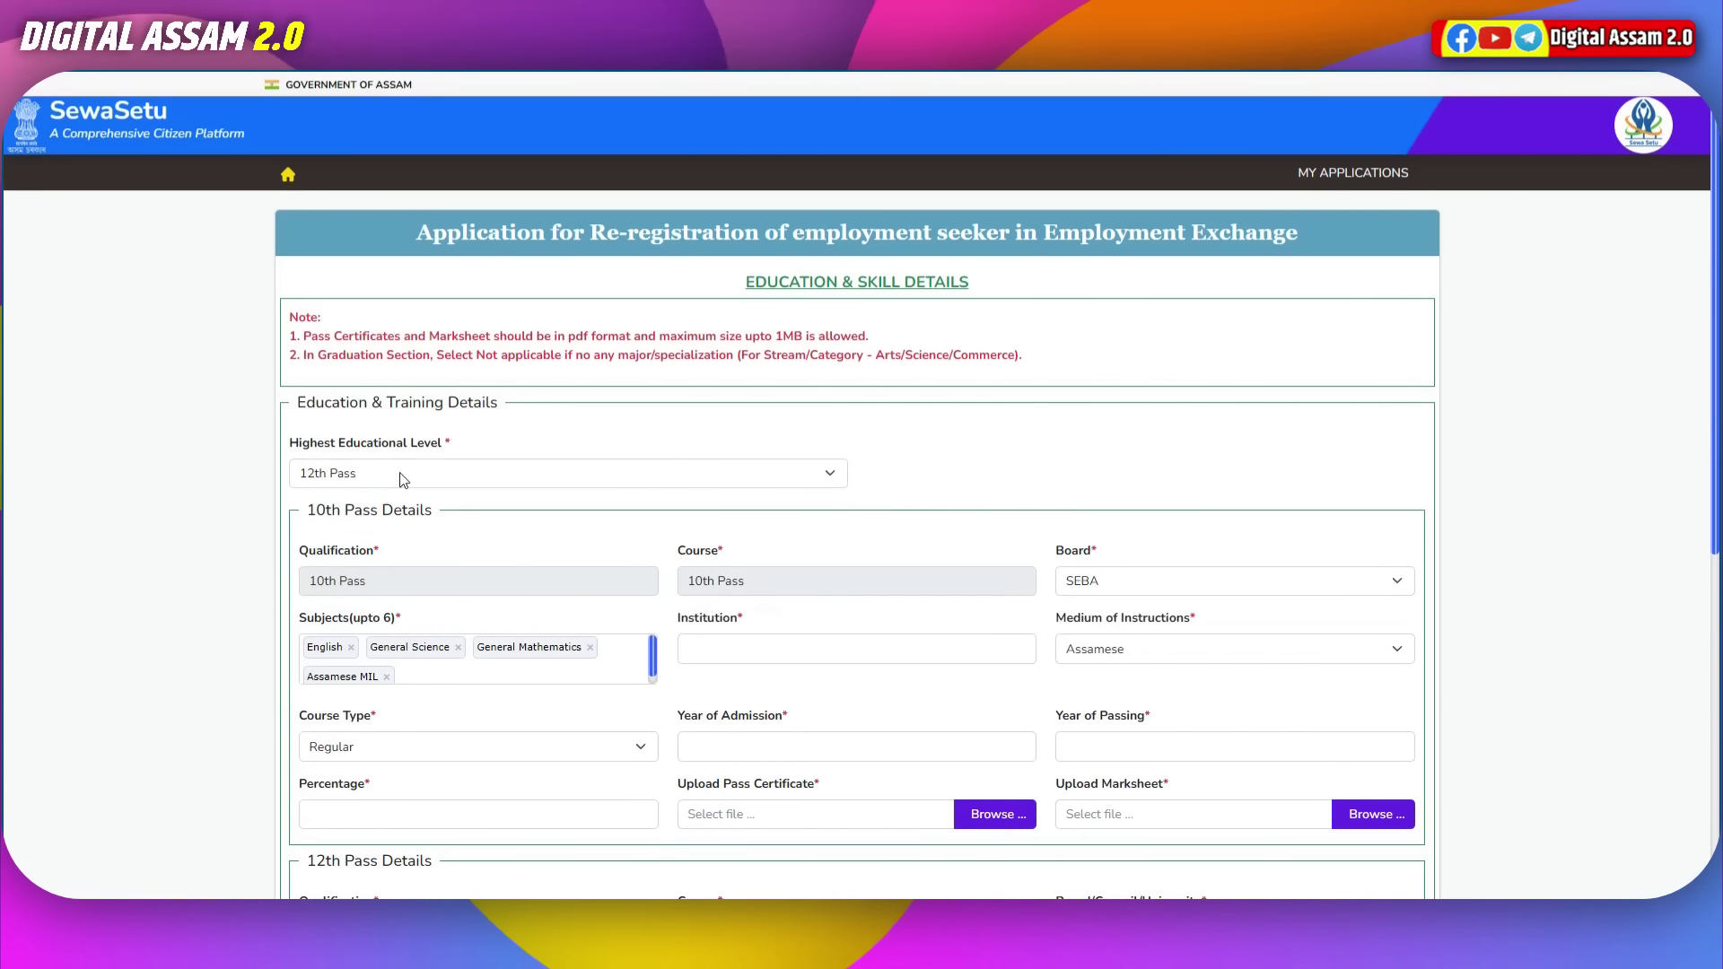
click(401, 474)
click(359, 619)
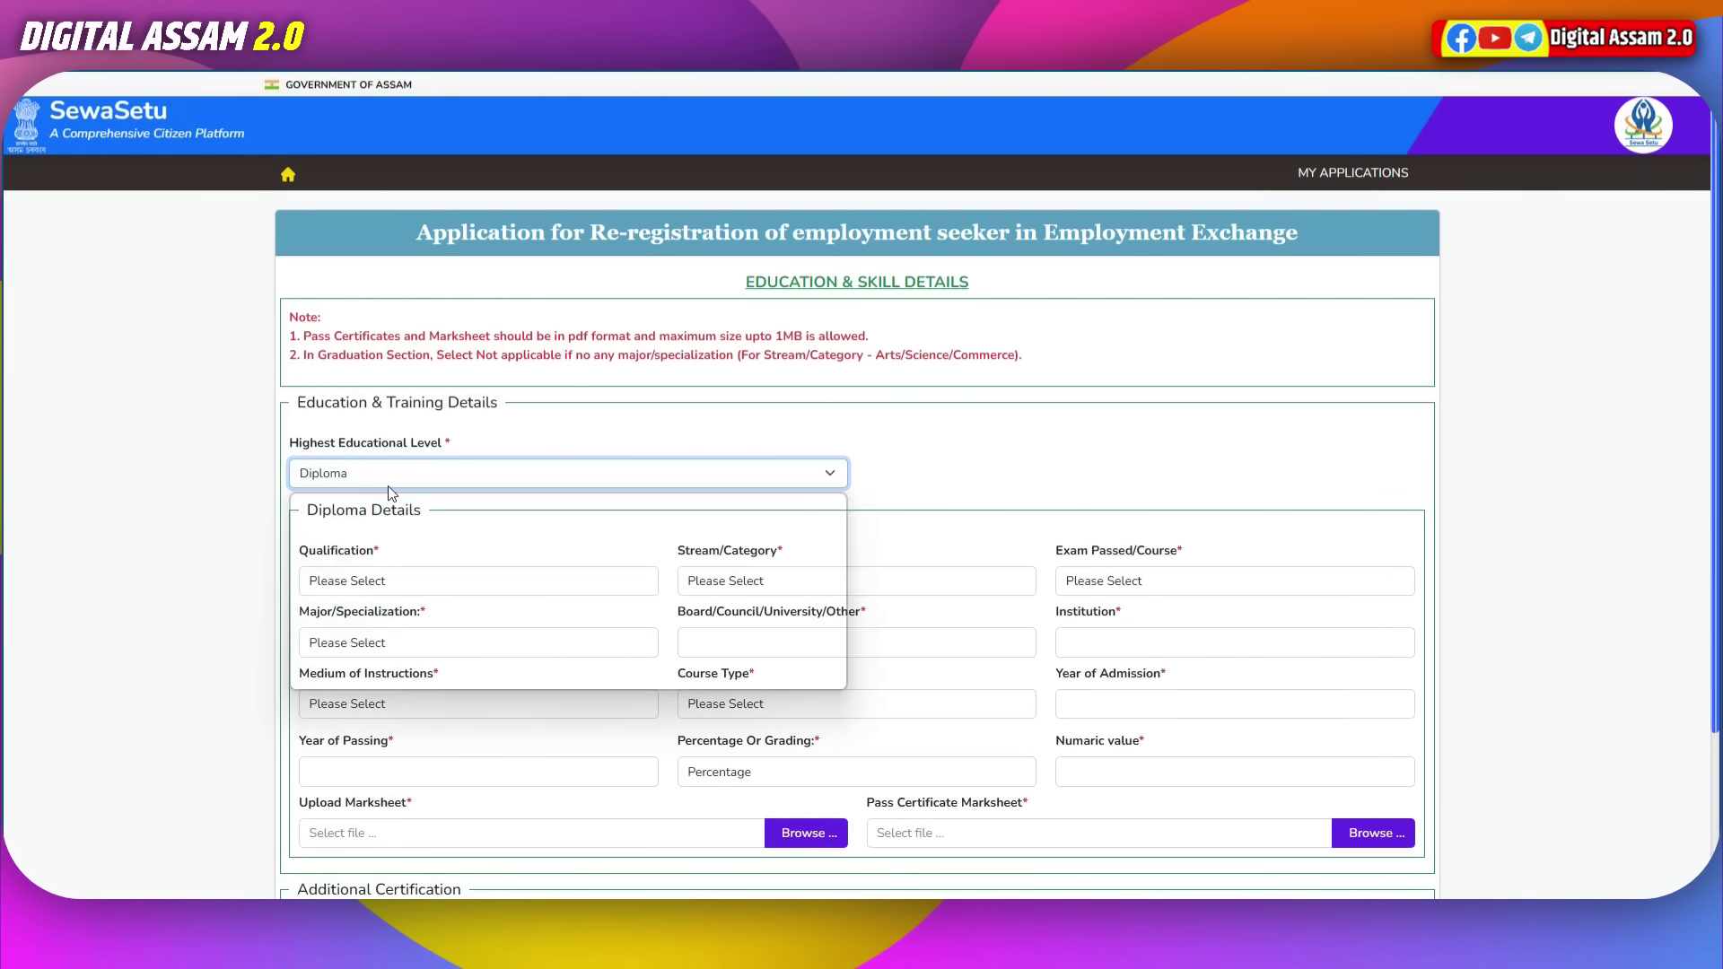
click(332, 642)
Step: Review the Graduation Details fields and check which courses the Other Qualification choice offers, leaving it at No
scroll(628, 608, down, 4)
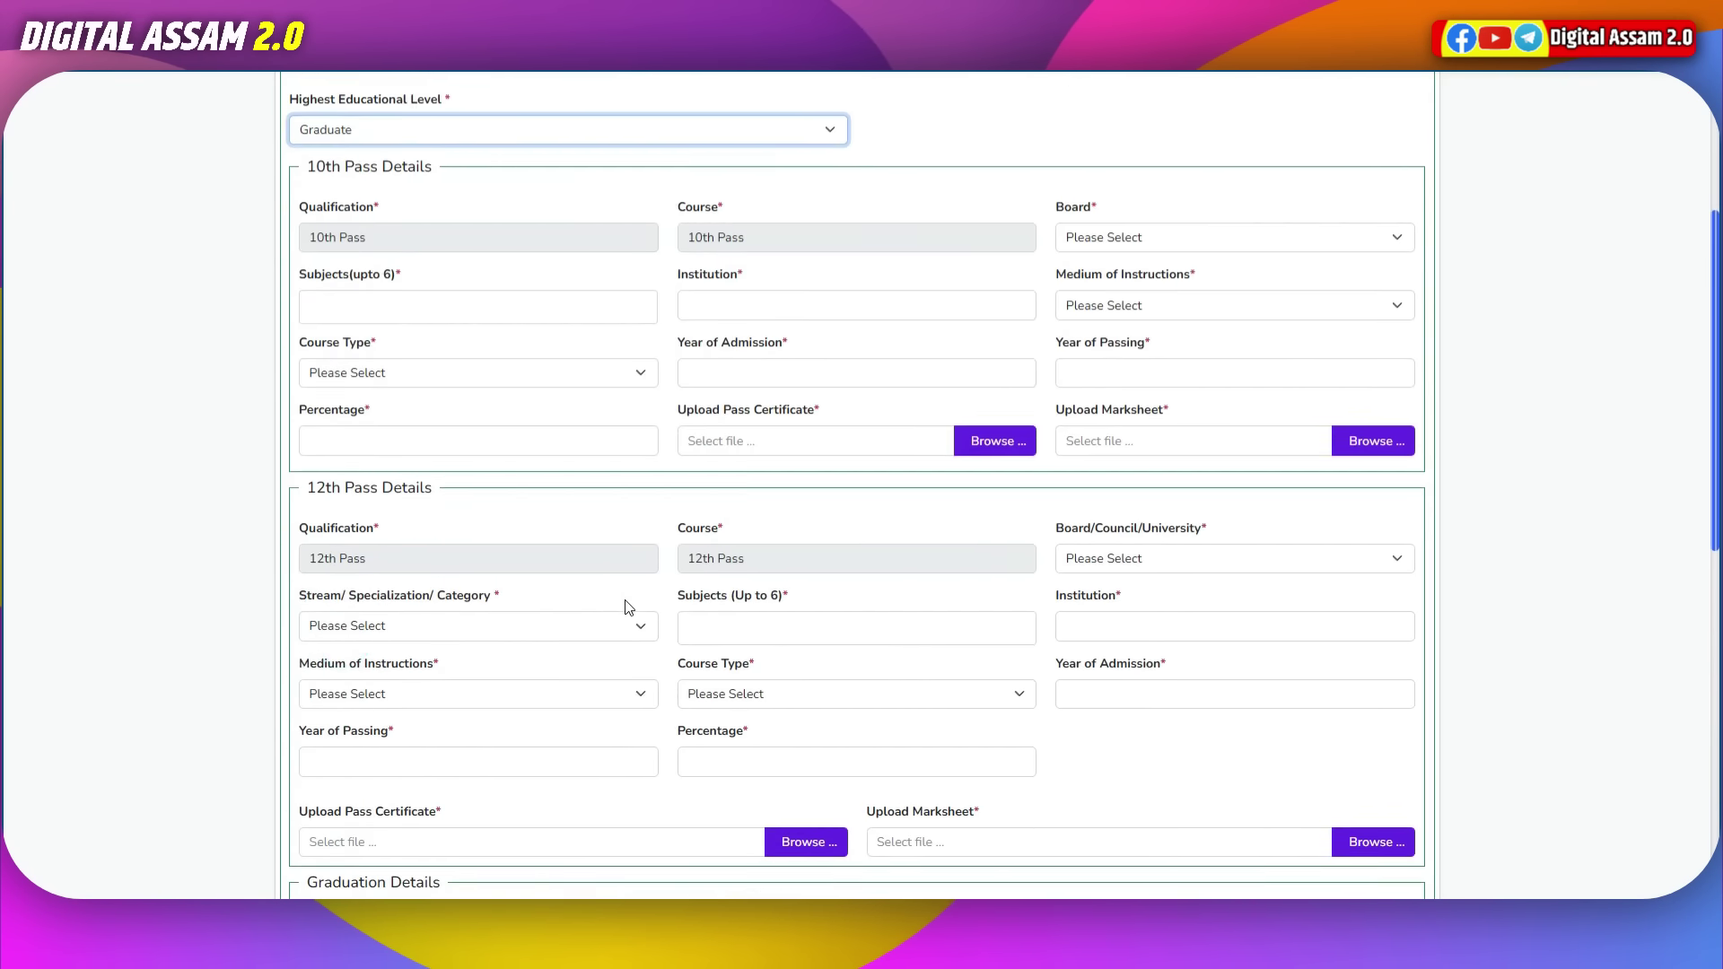
scroll(629, 608, down, 8)
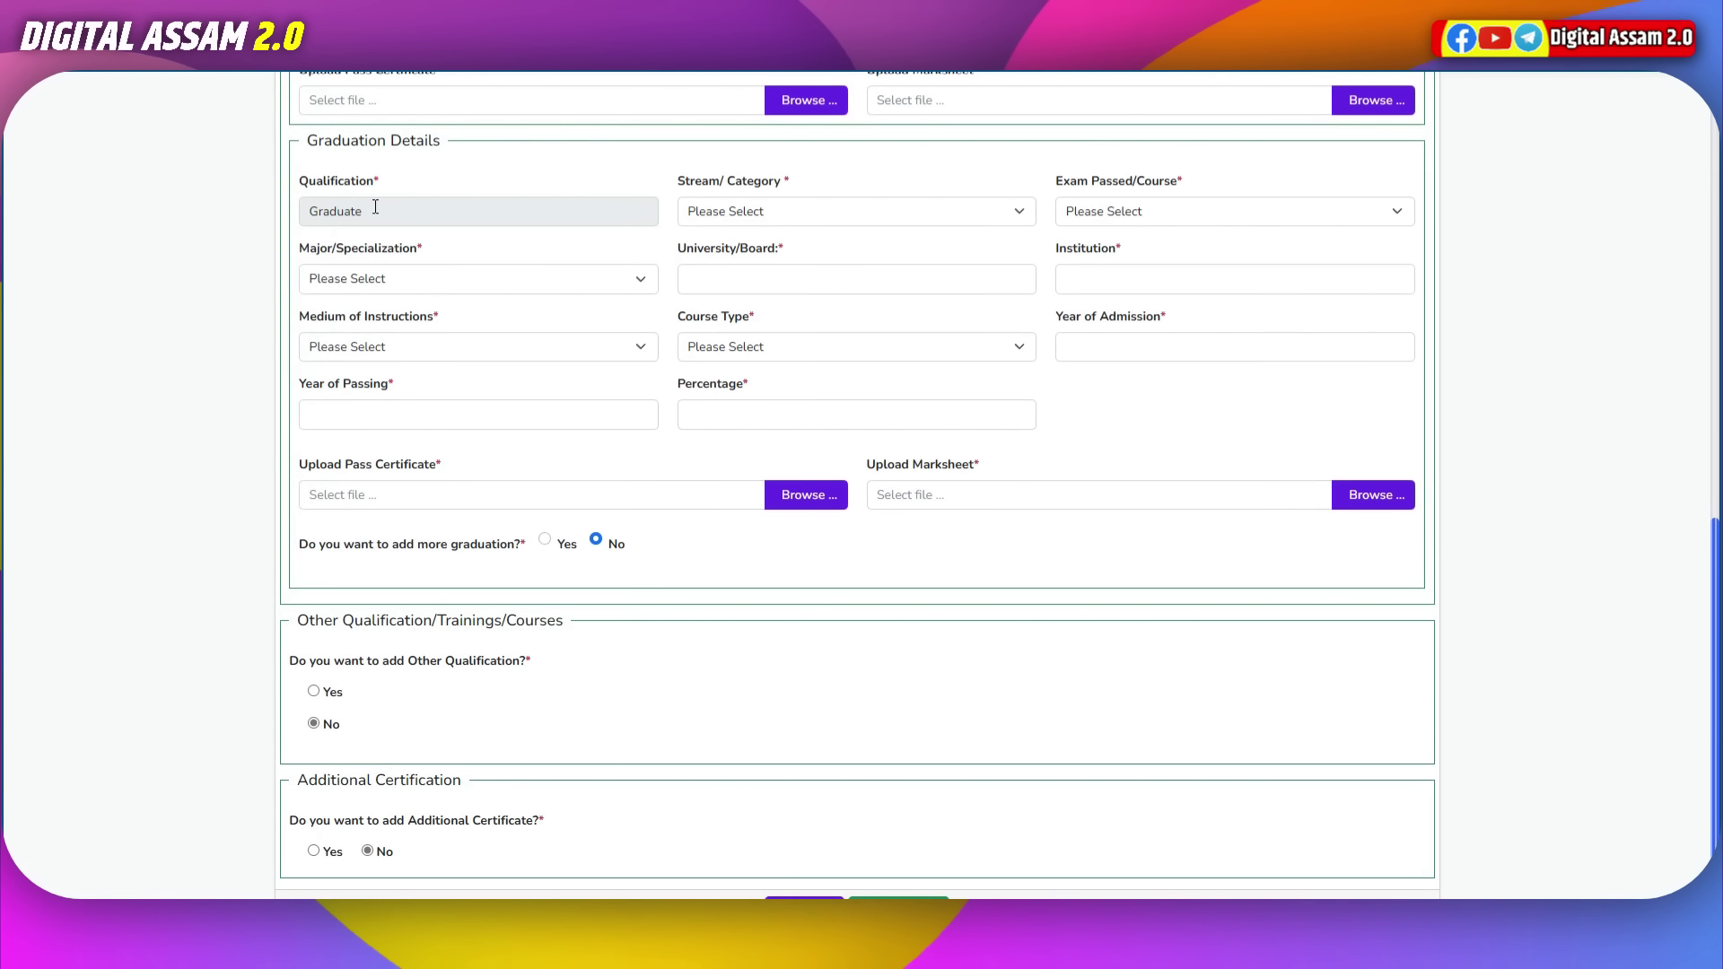
scroll(677, 461, down, 2)
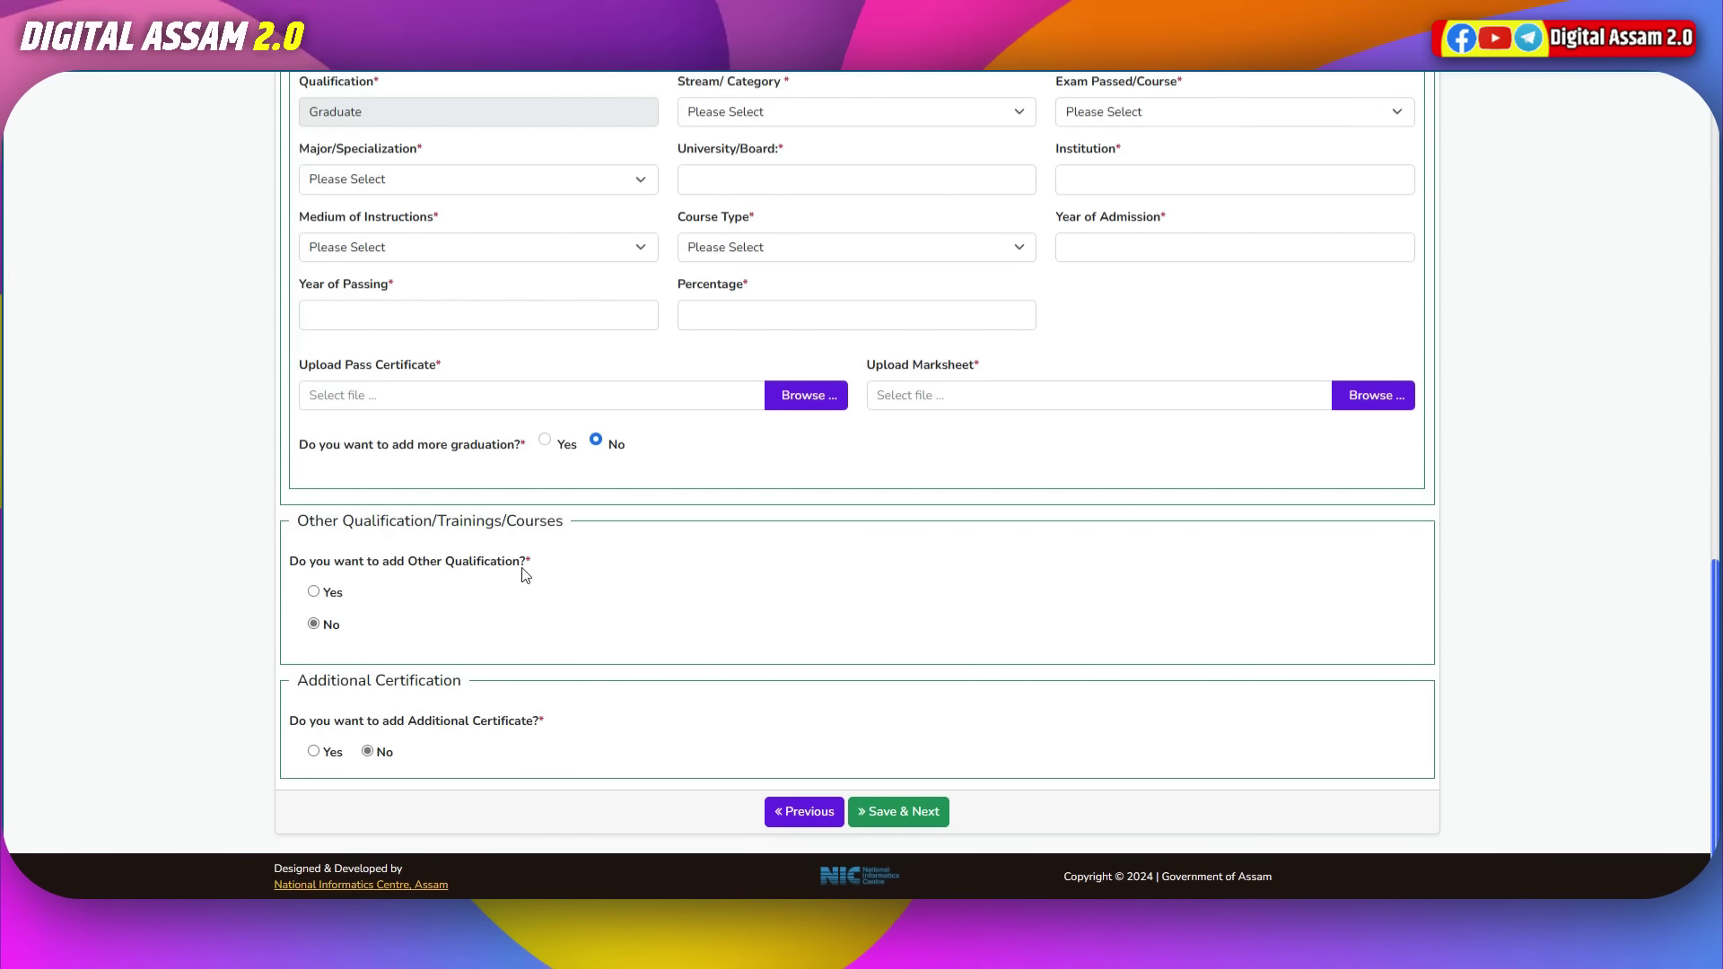
click(314, 593)
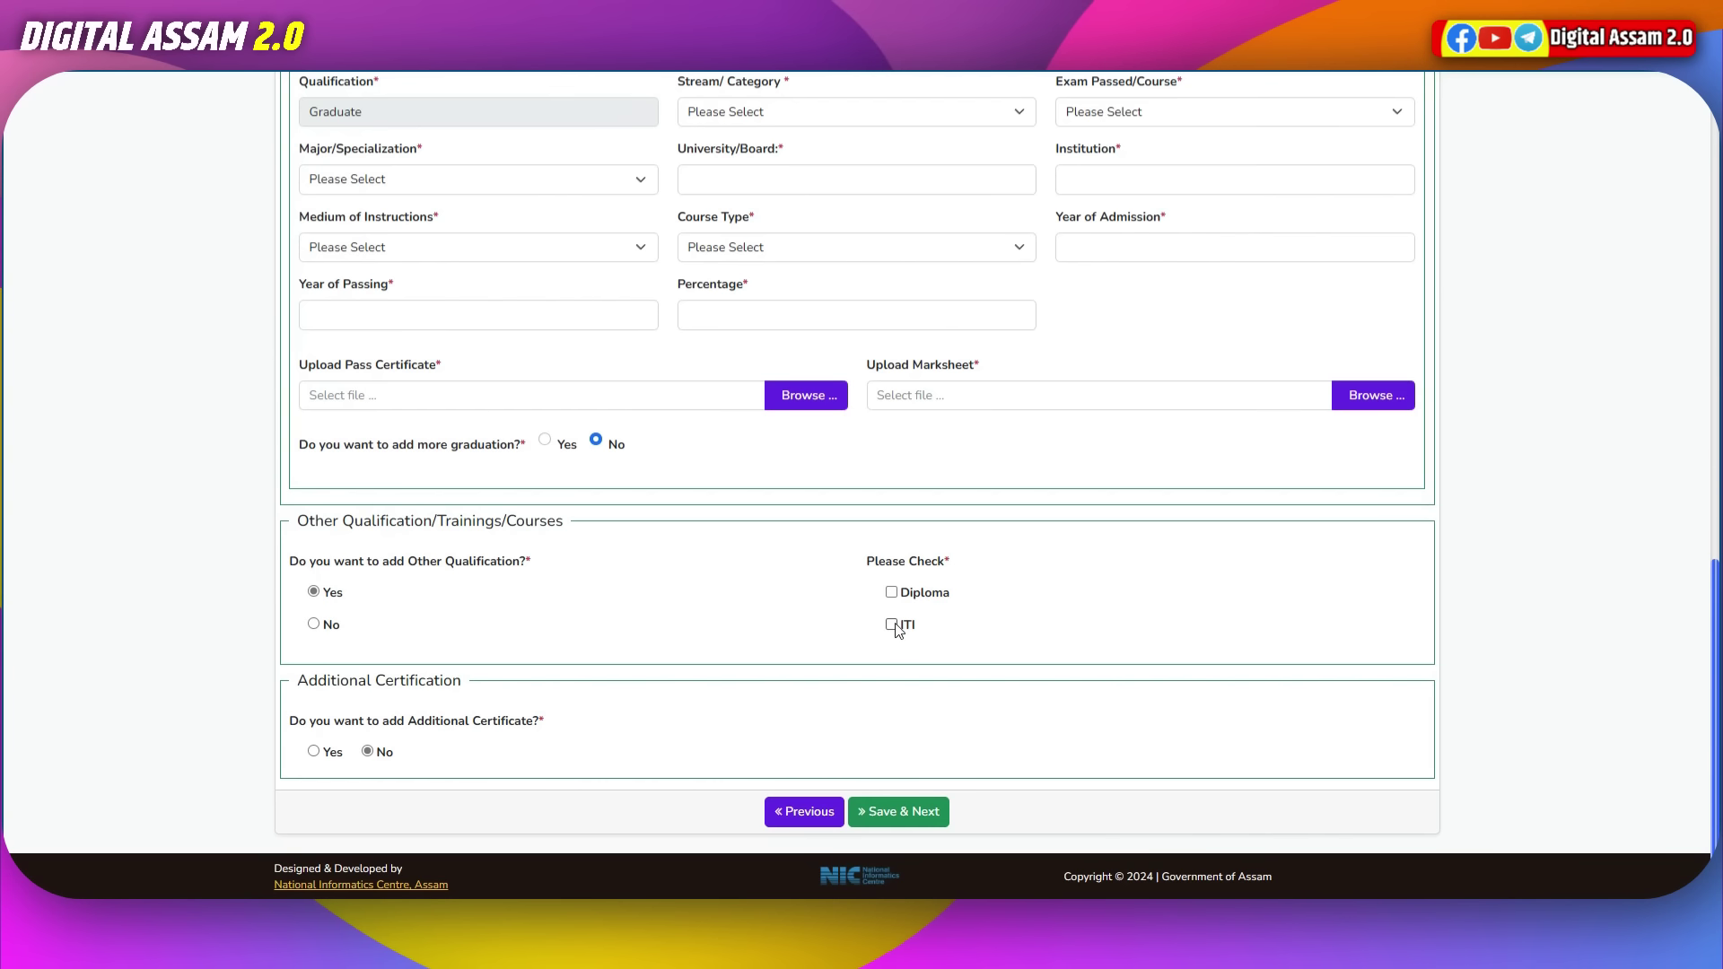
click(314, 624)
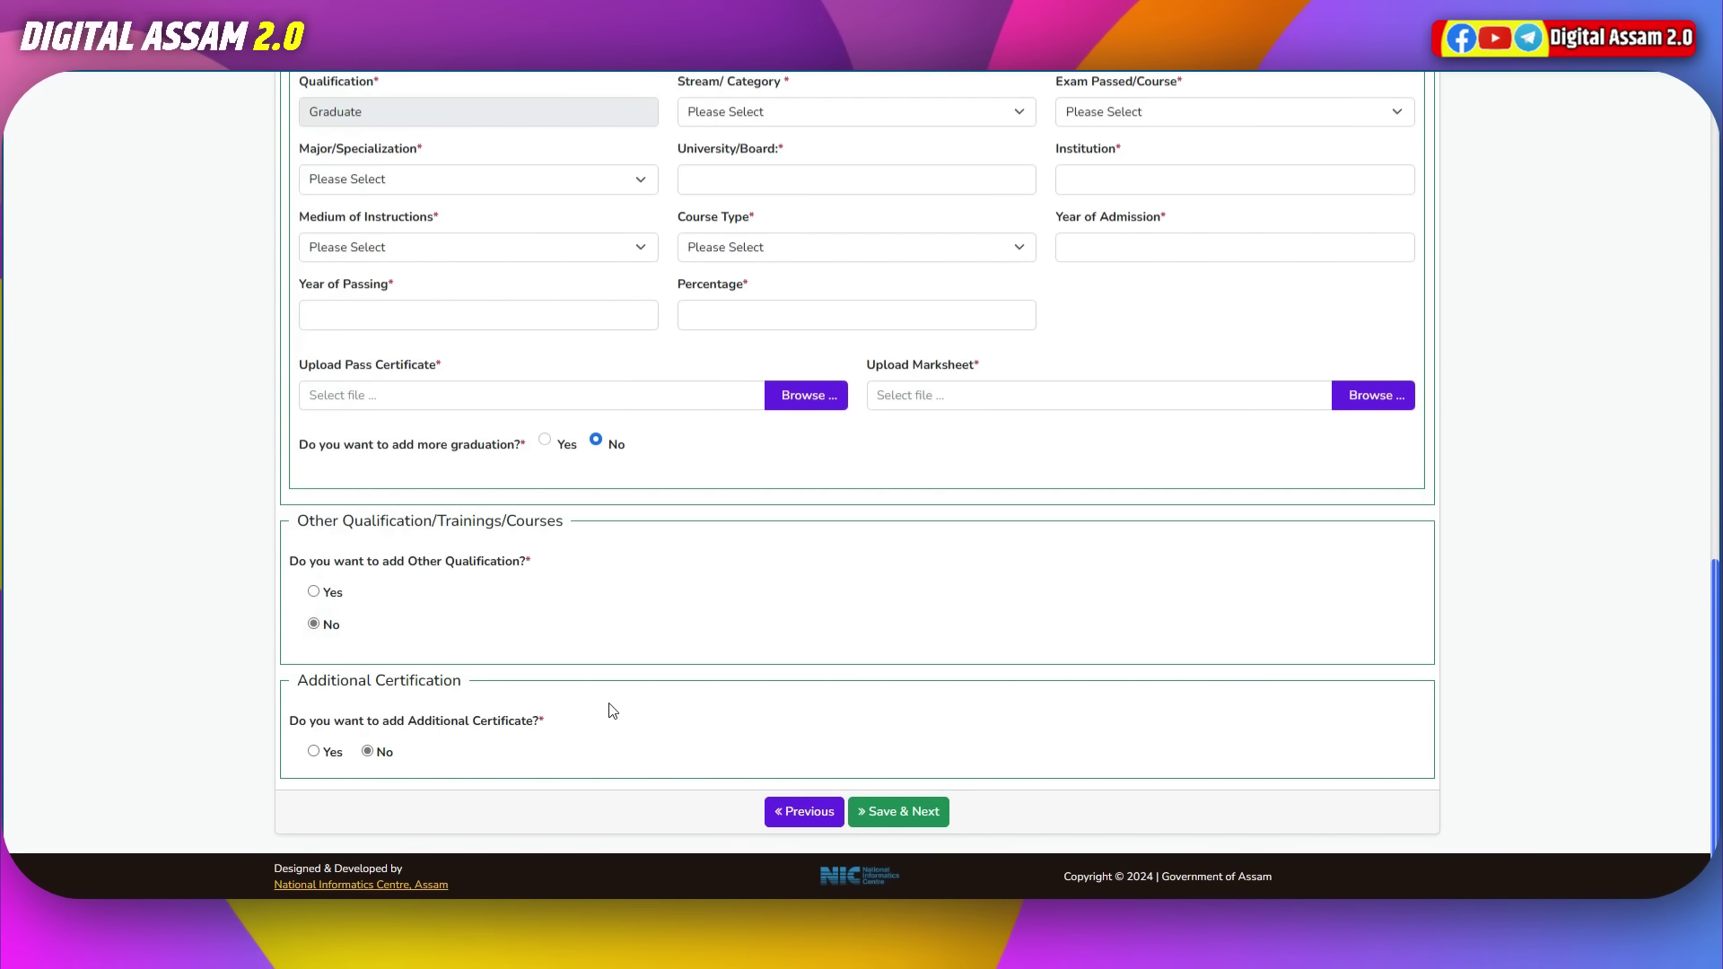
Step: Opt to add an additional certificate and look through its available categories
click(313, 753)
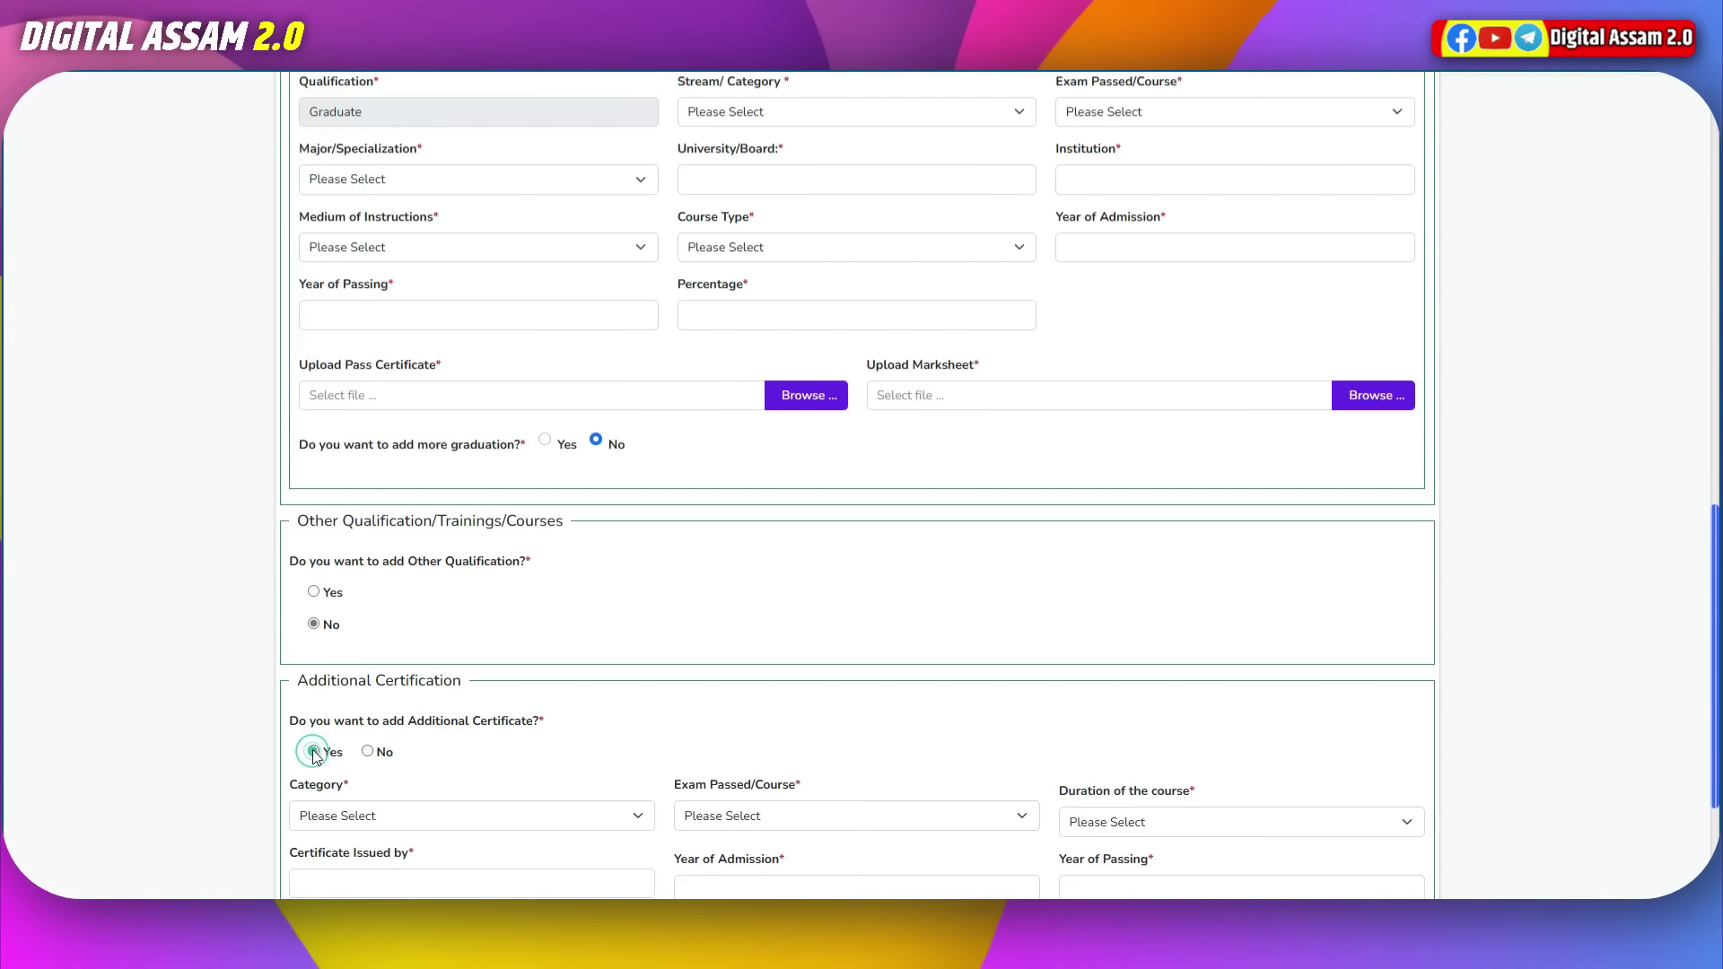
scroll(412, 668, down, 3)
click(345, 569)
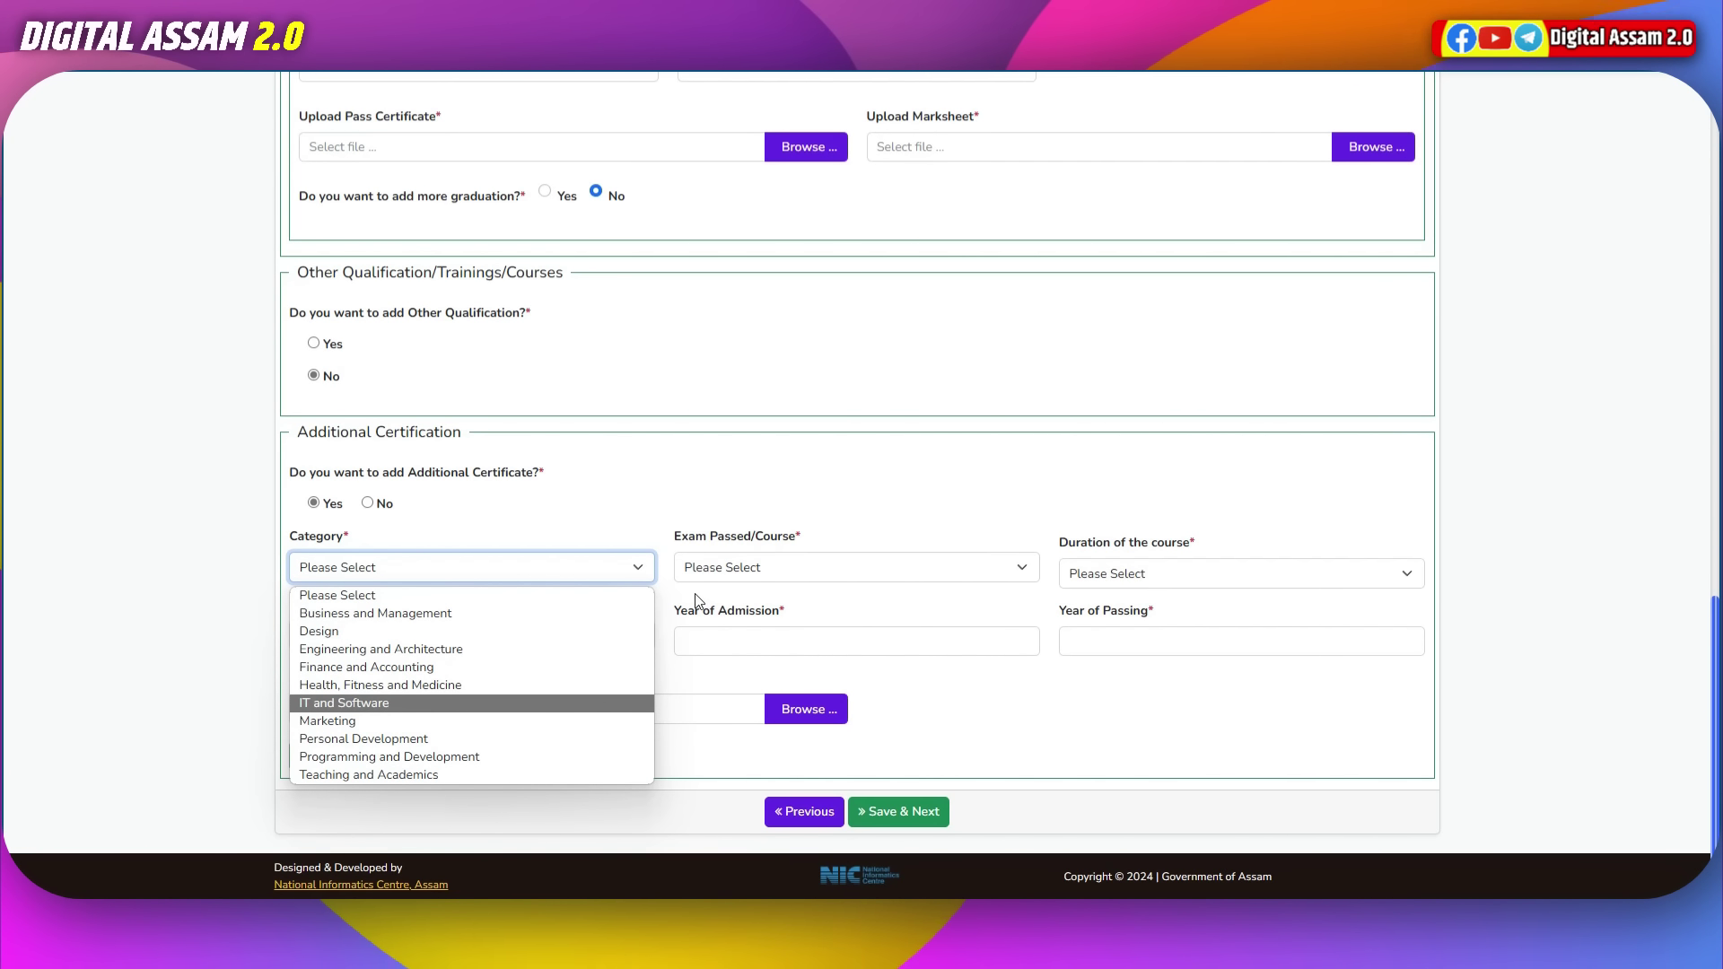
click(879, 602)
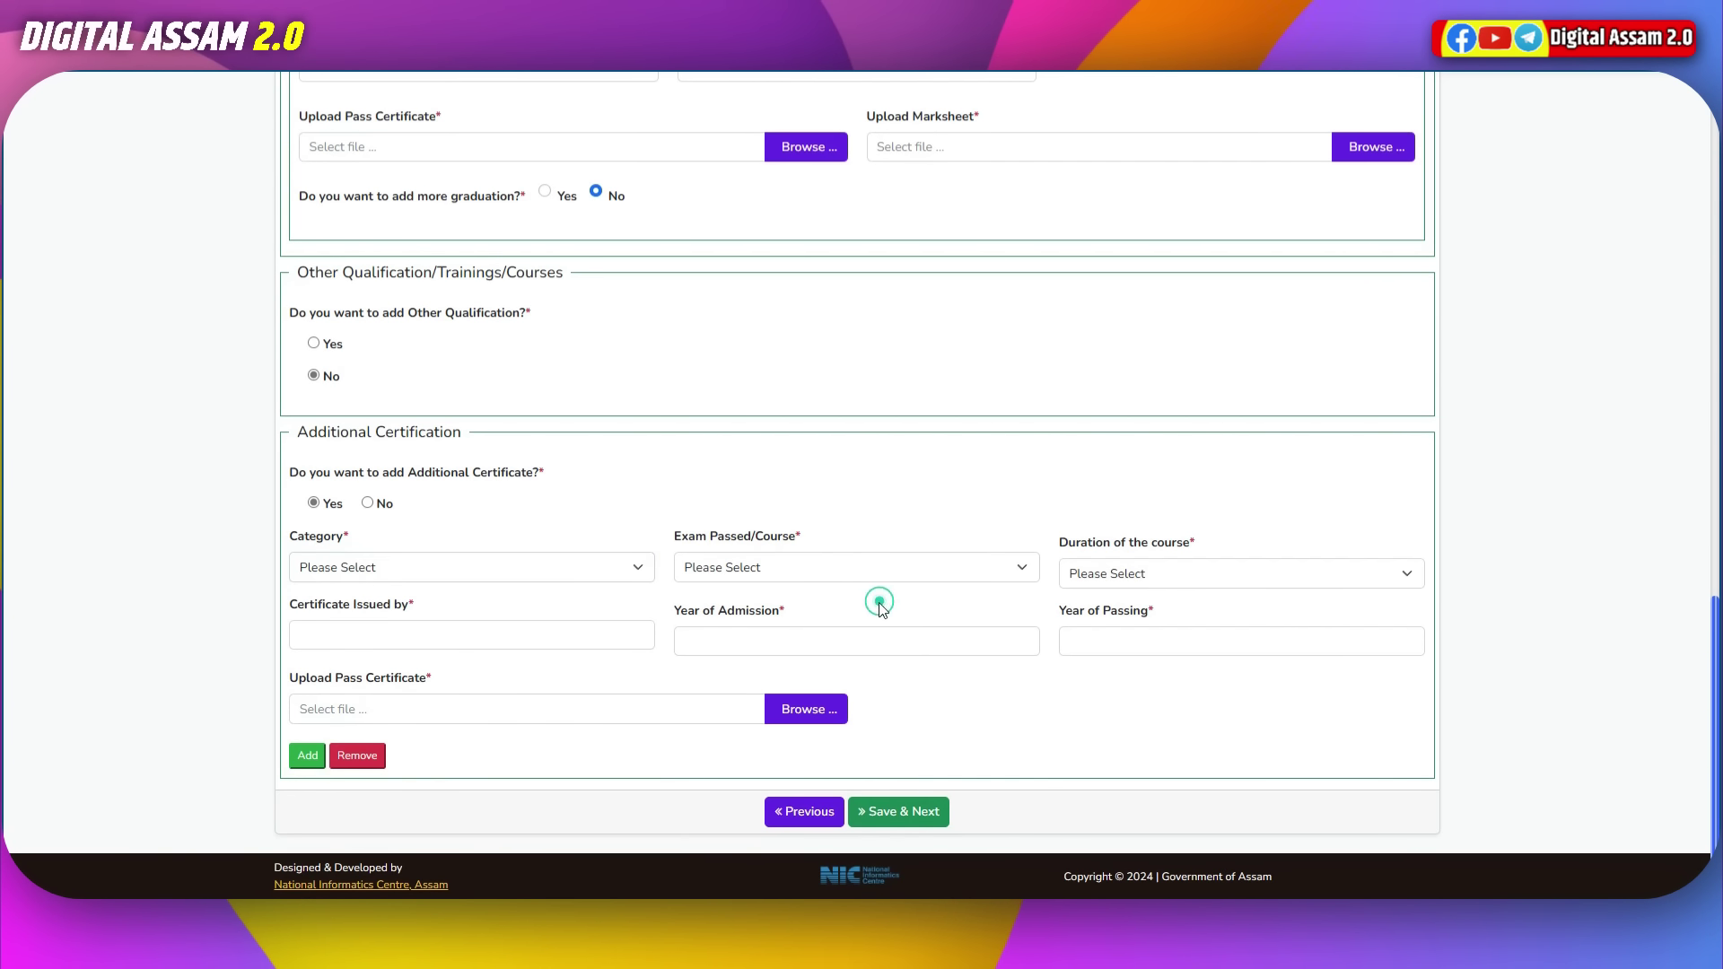
Step: Look through the exam/course and duration choices for the additional certificate and check the certificate issuer field
click(804, 584)
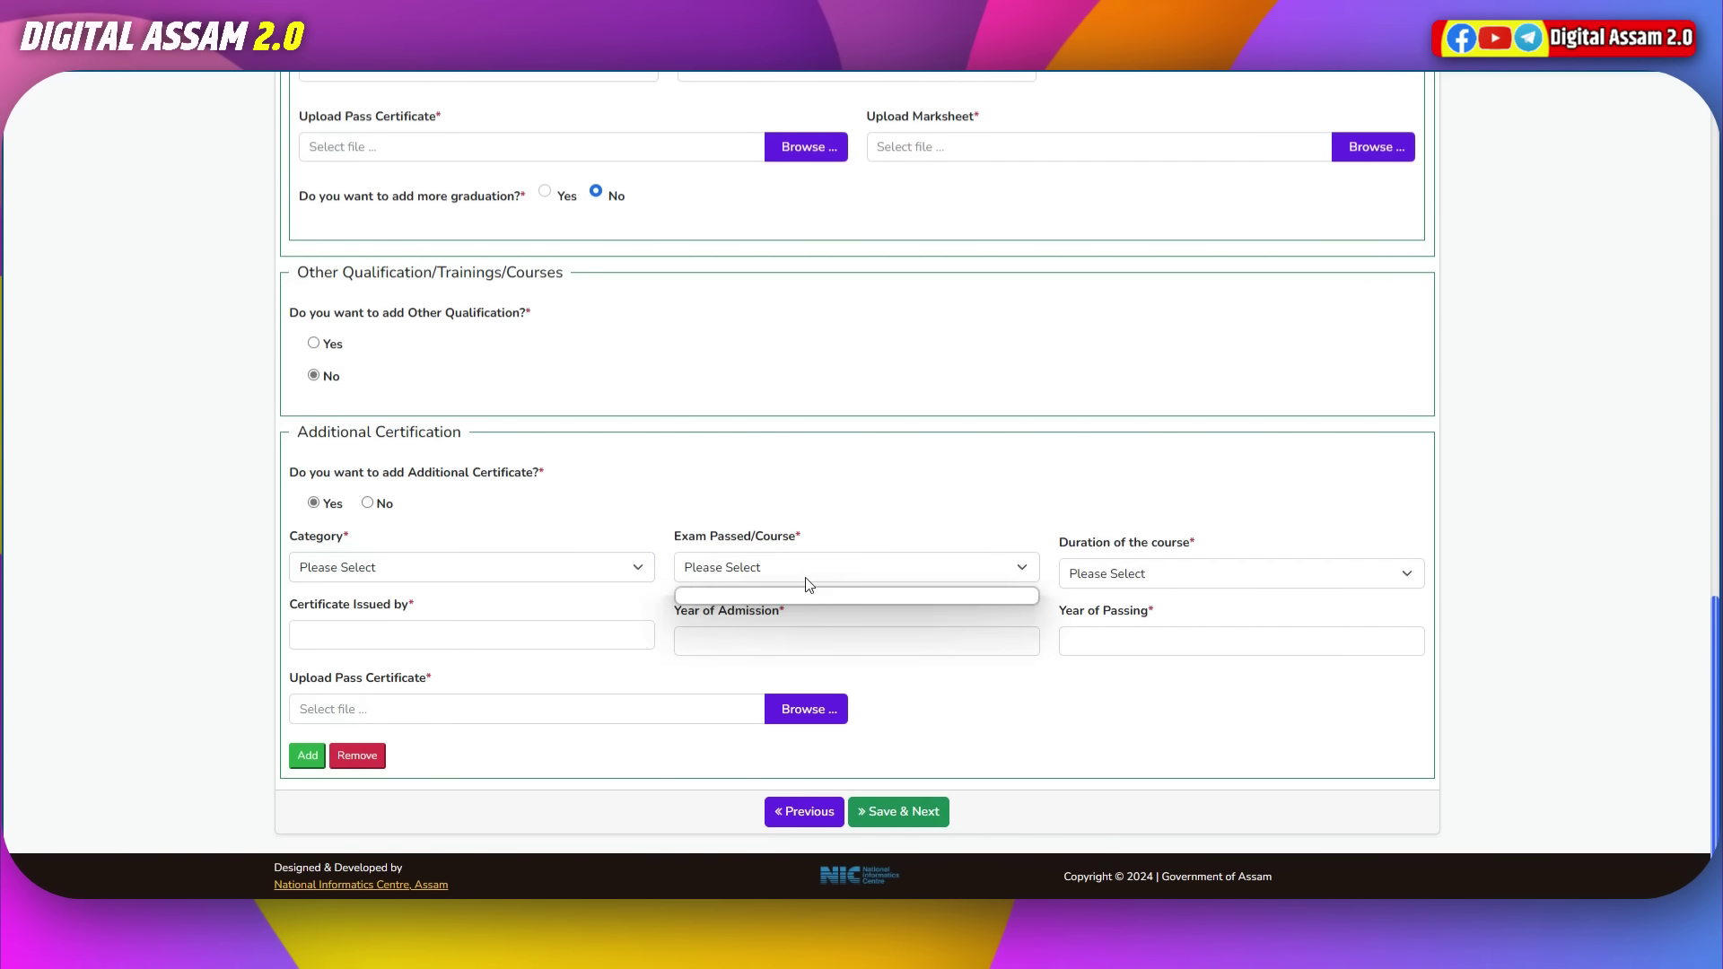
click(868, 567)
click(1167, 576)
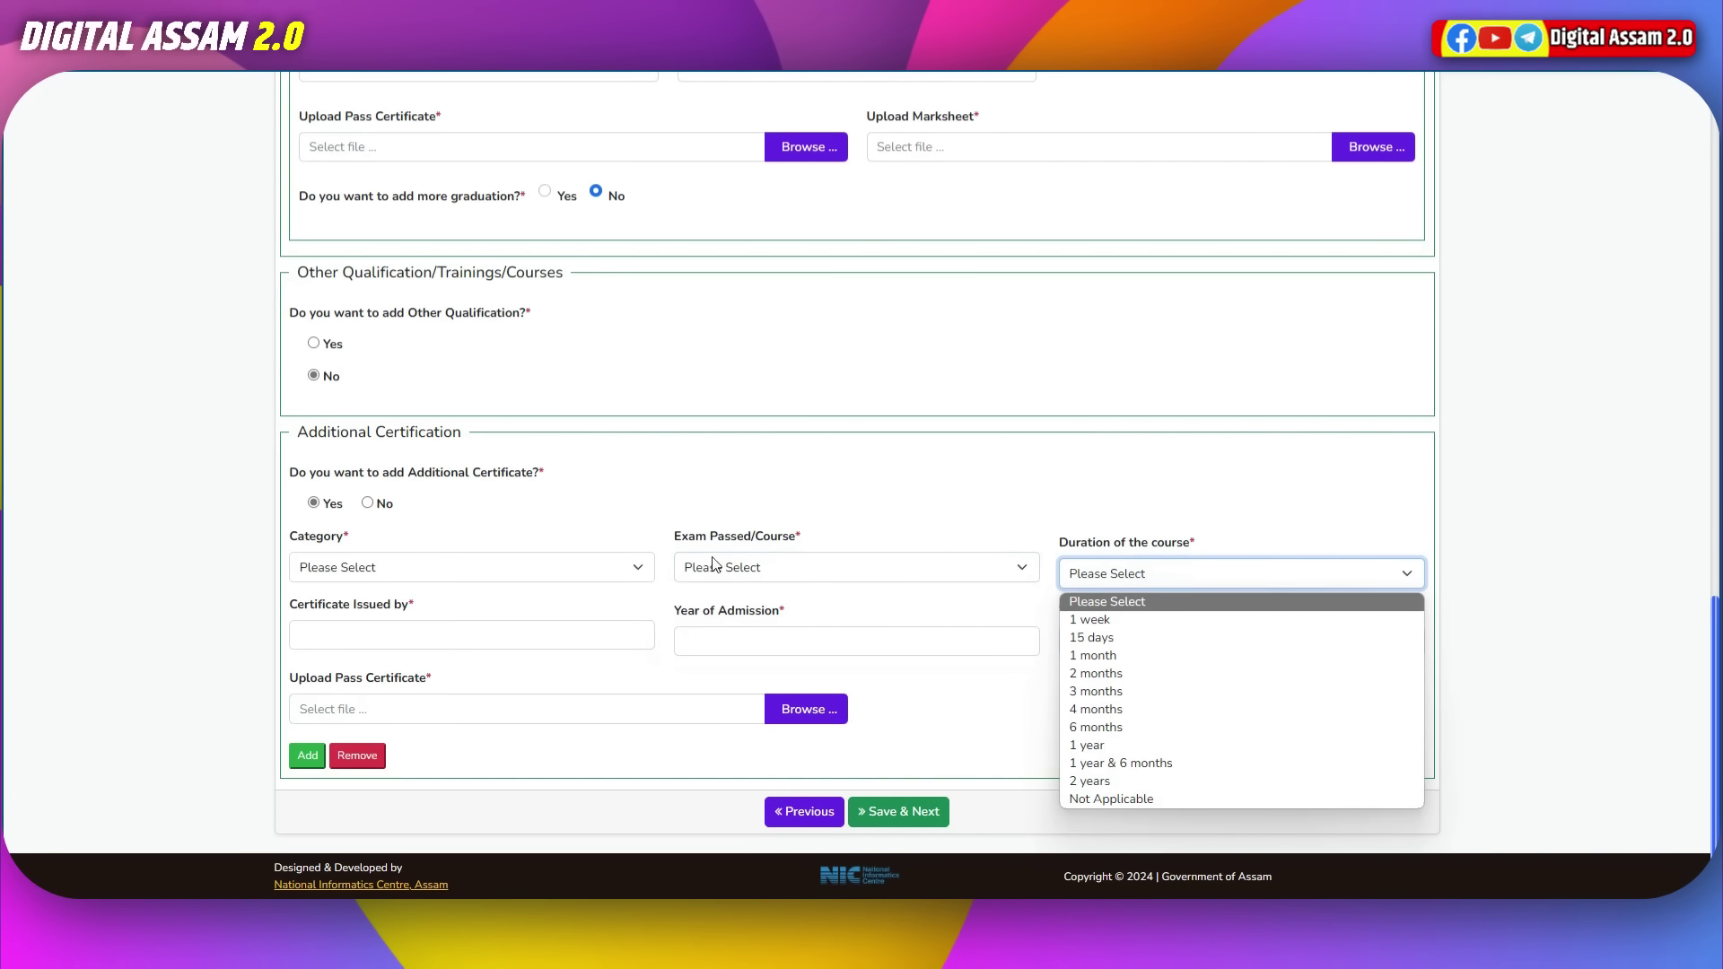
click(761, 567)
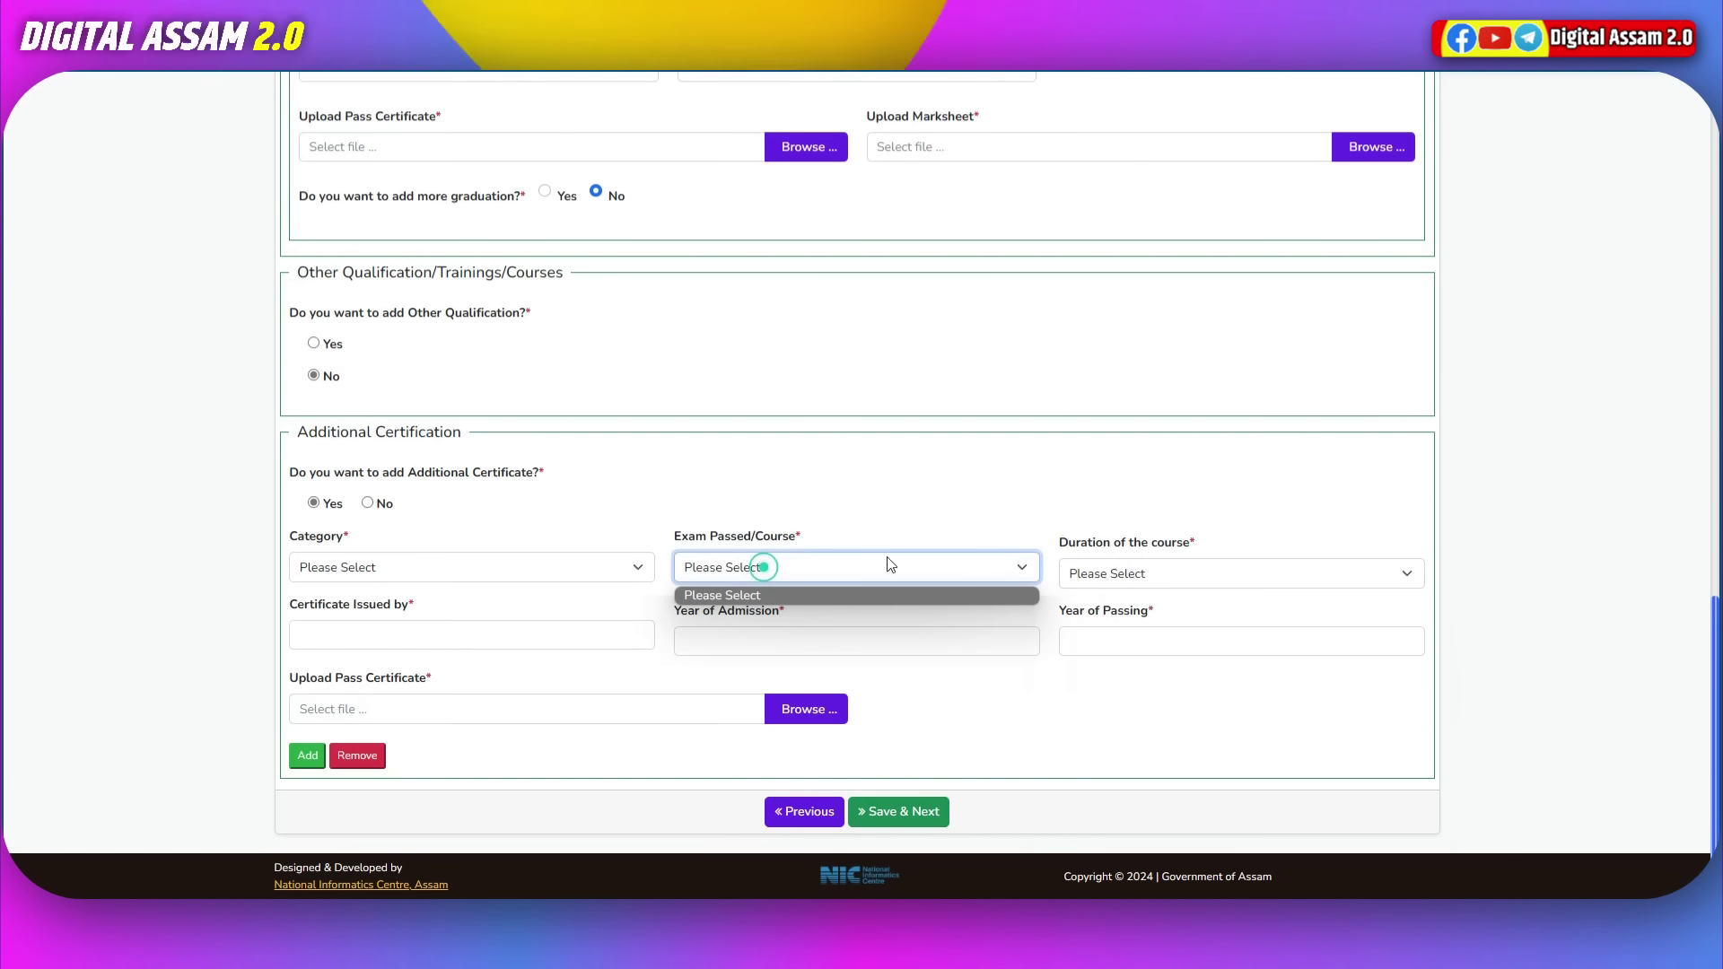
click(453, 623)
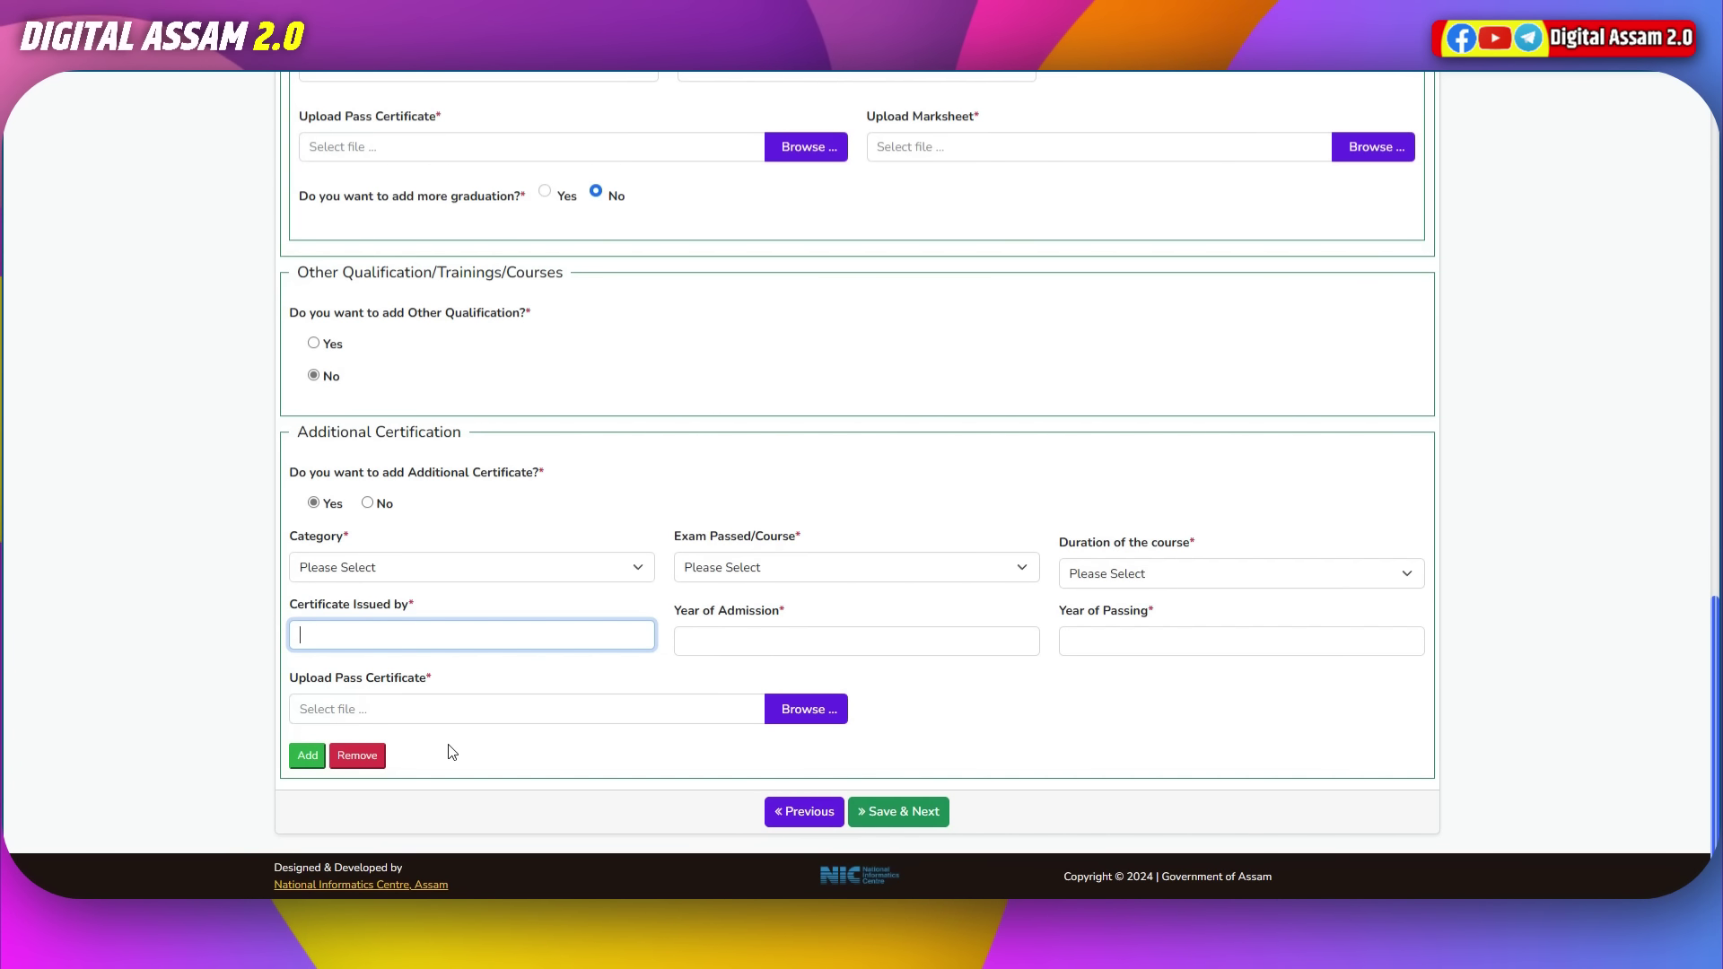
Step: Add a second additional certificate entry and remove it again
click(308, 755)
scroll(323, 763, down, 3)
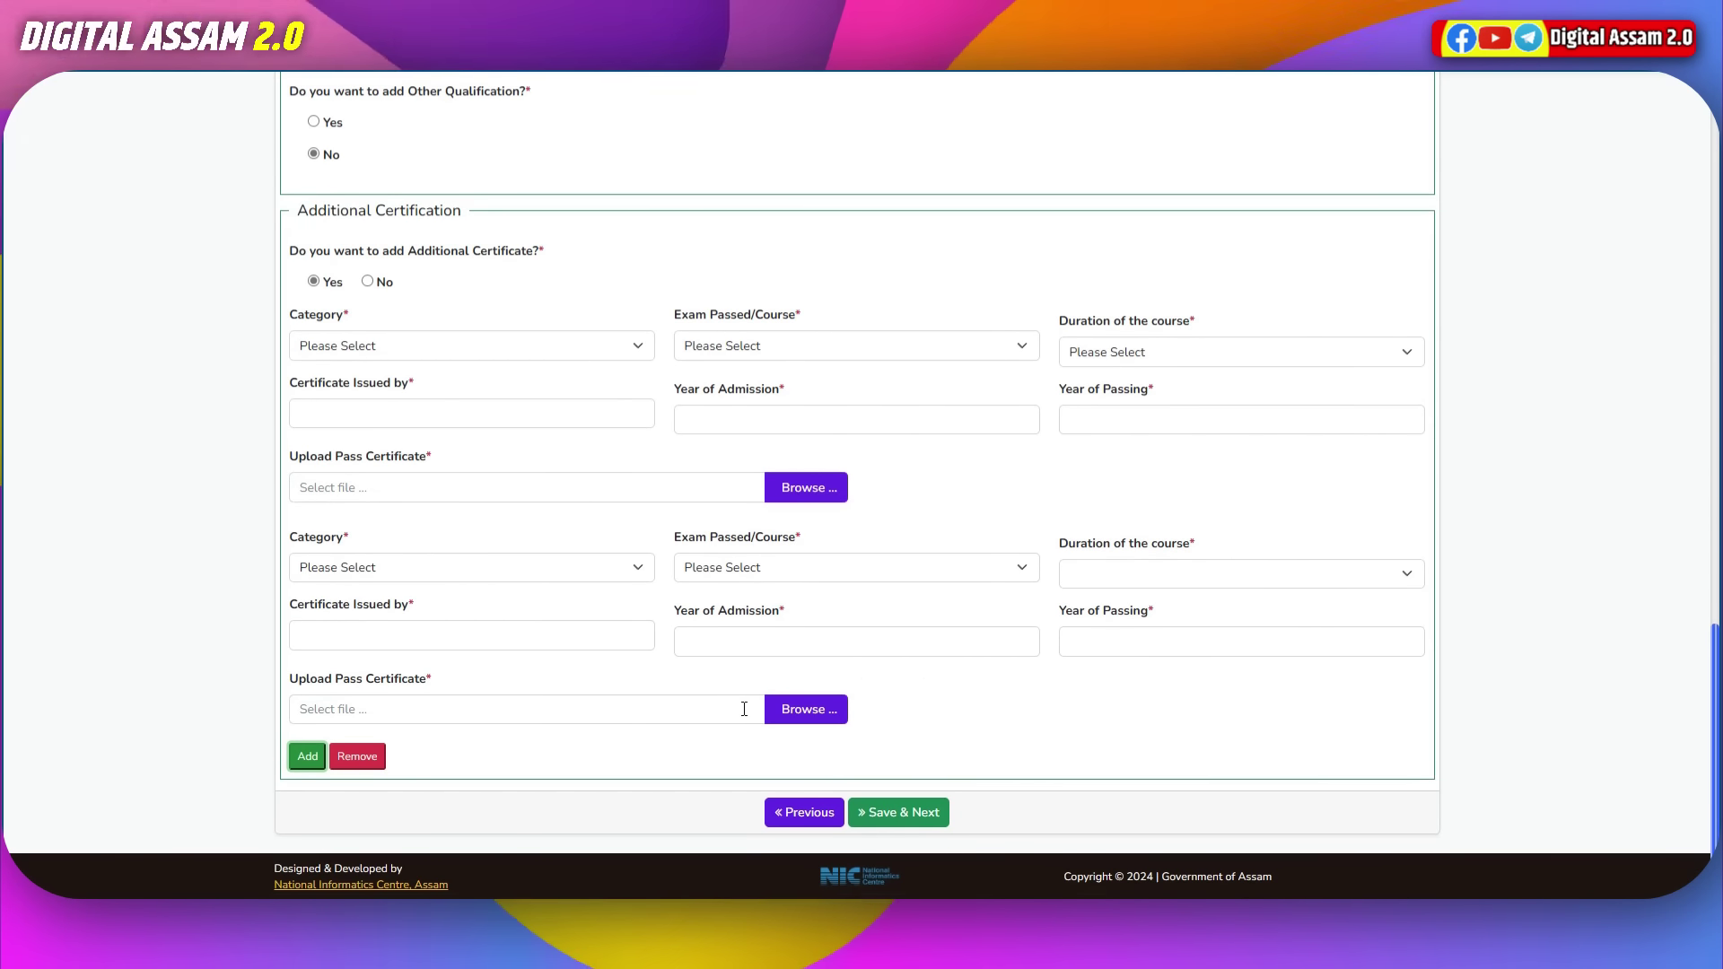
scroll(628, 700, up, 2)
click(356, 879)
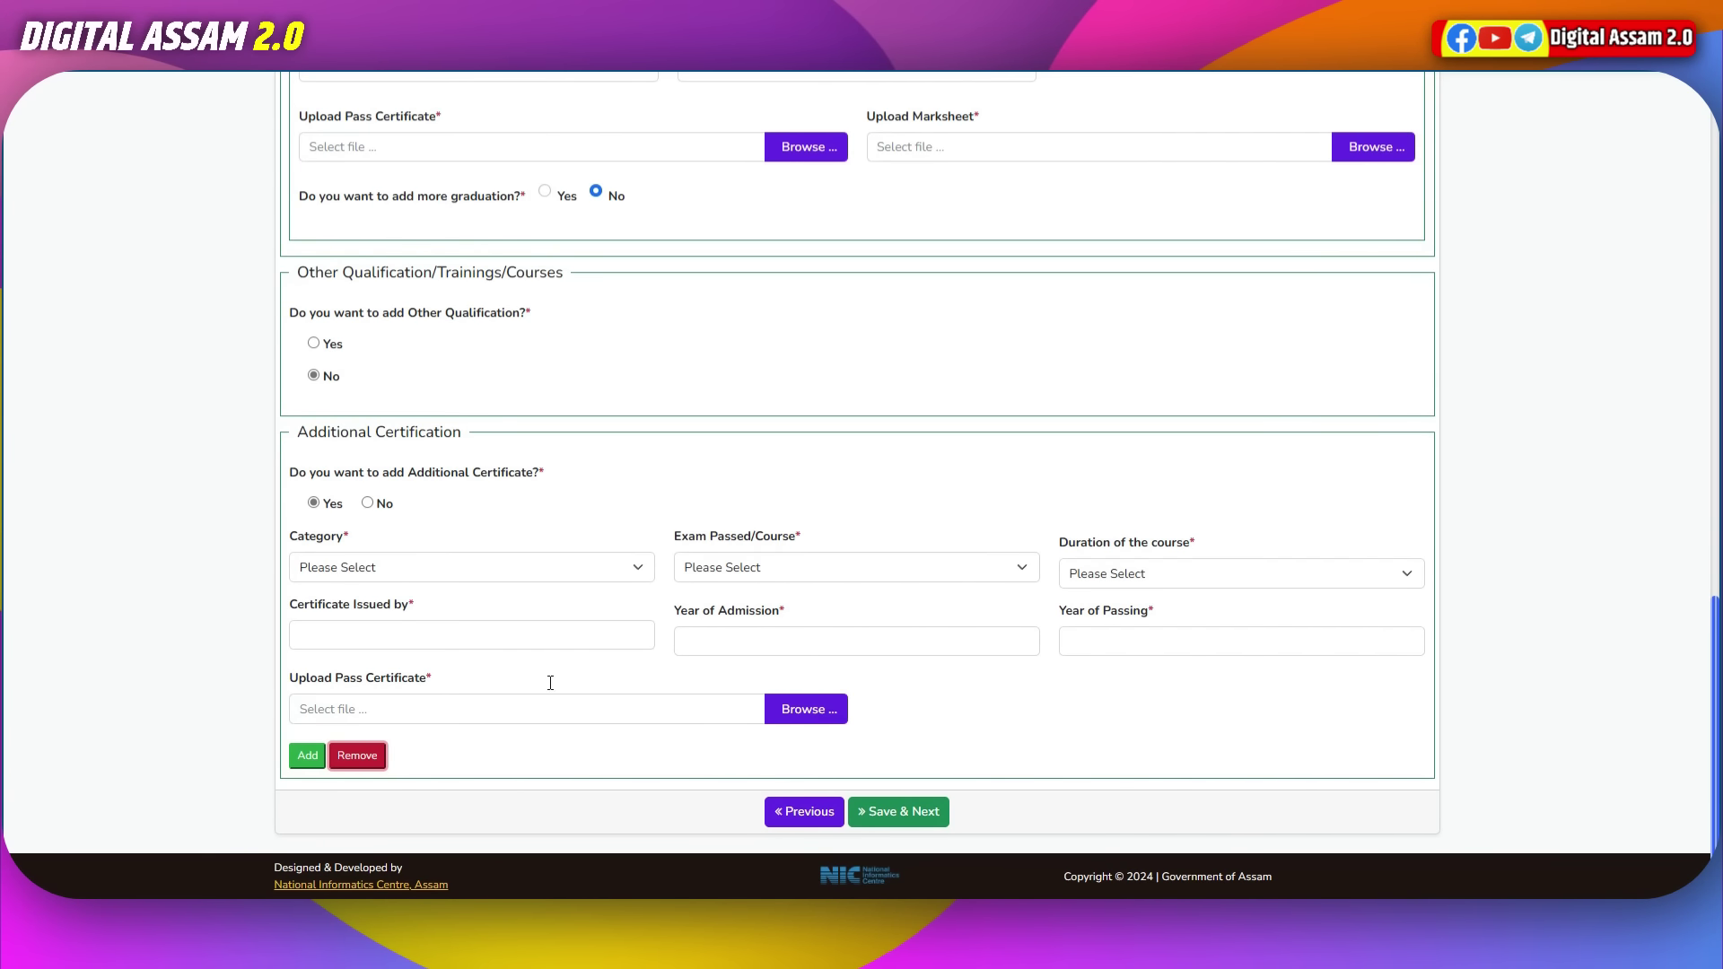
Step: Save the education details and set the employment status to Experienced
scroll(887, 814, up, 1)
click(887, 815)
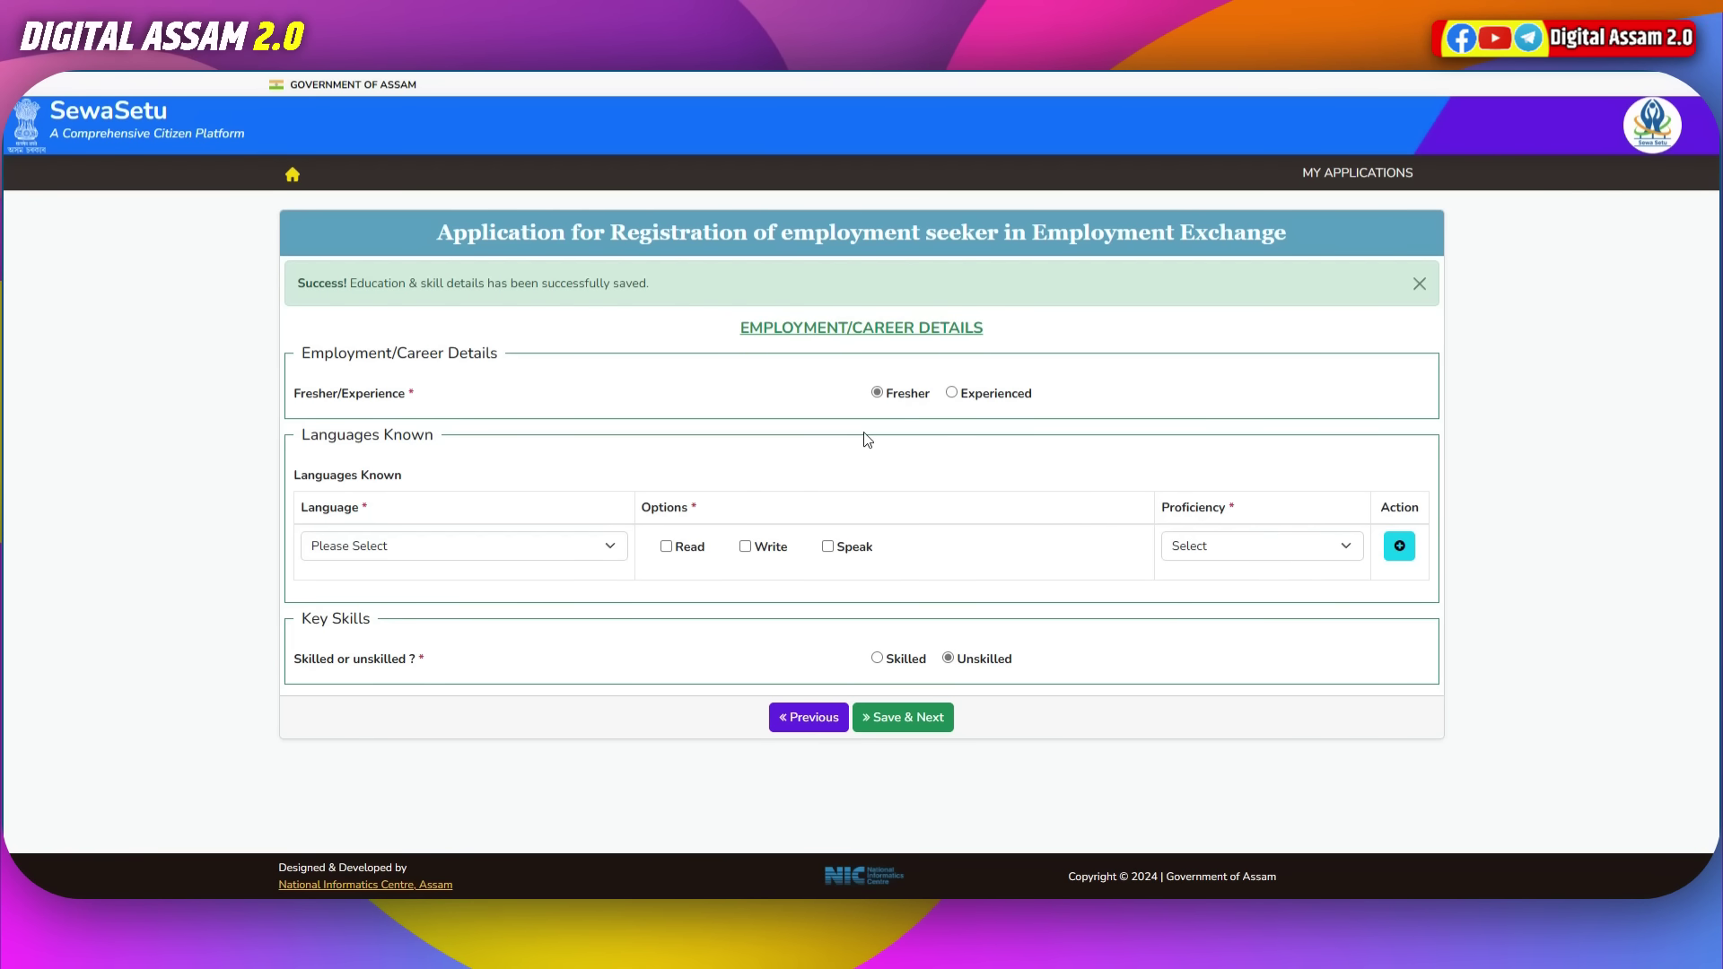
click(953, 395)
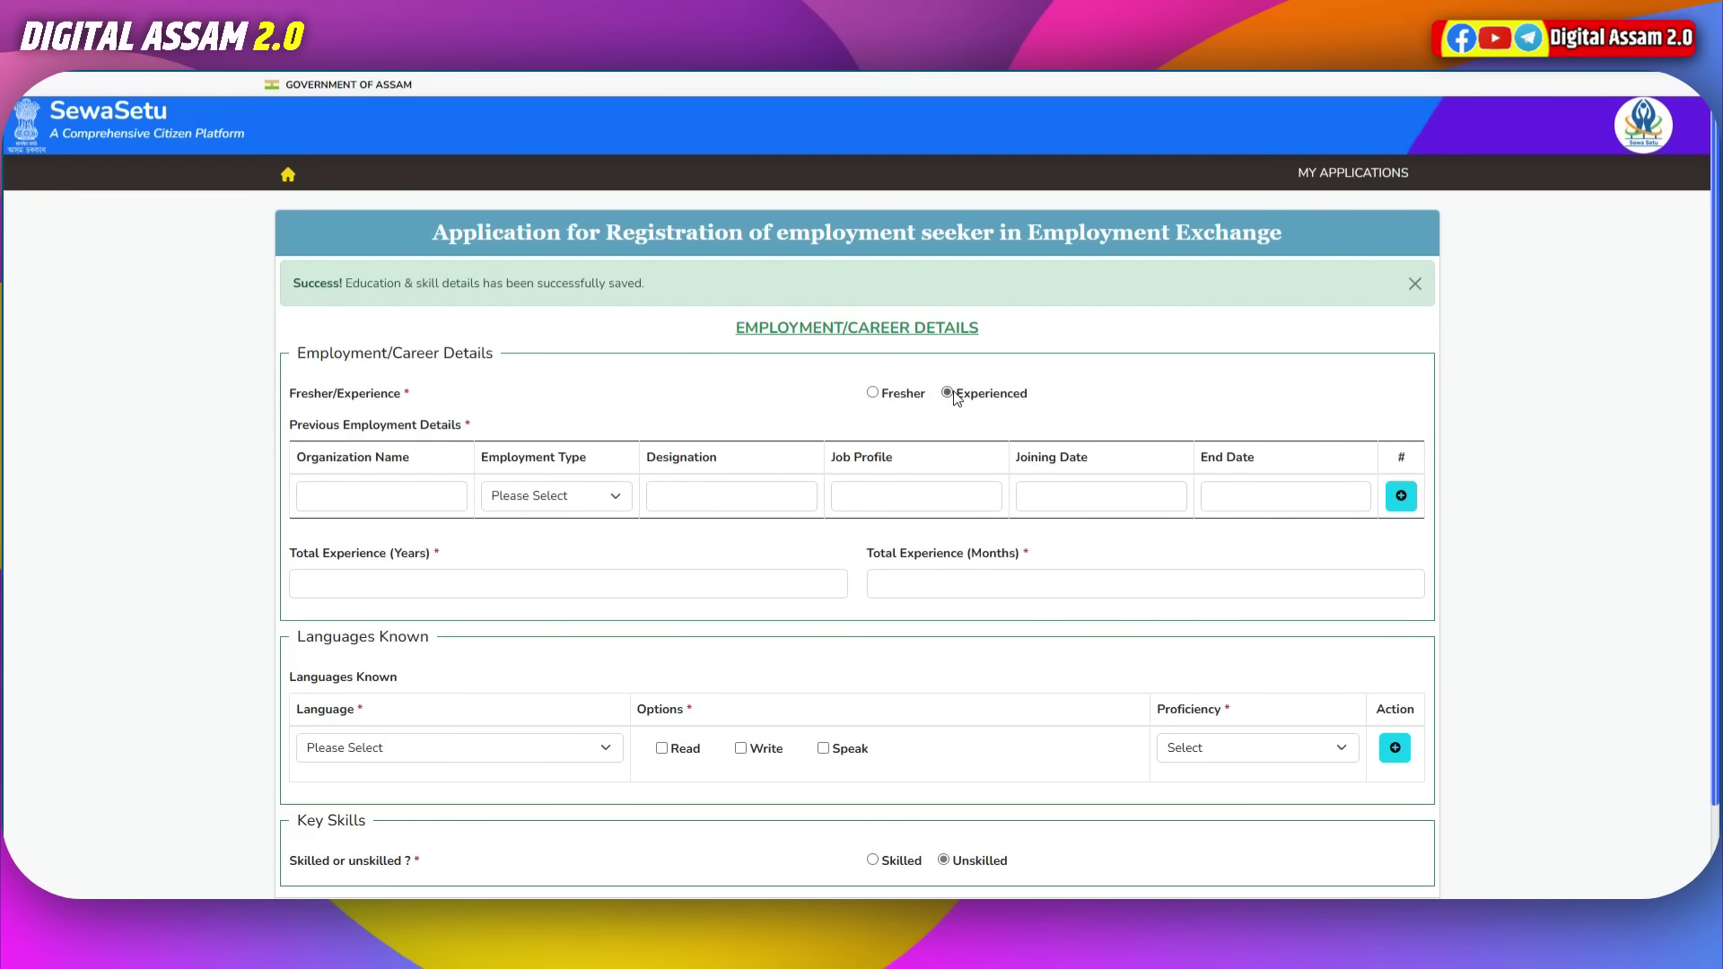
click(381, 507)
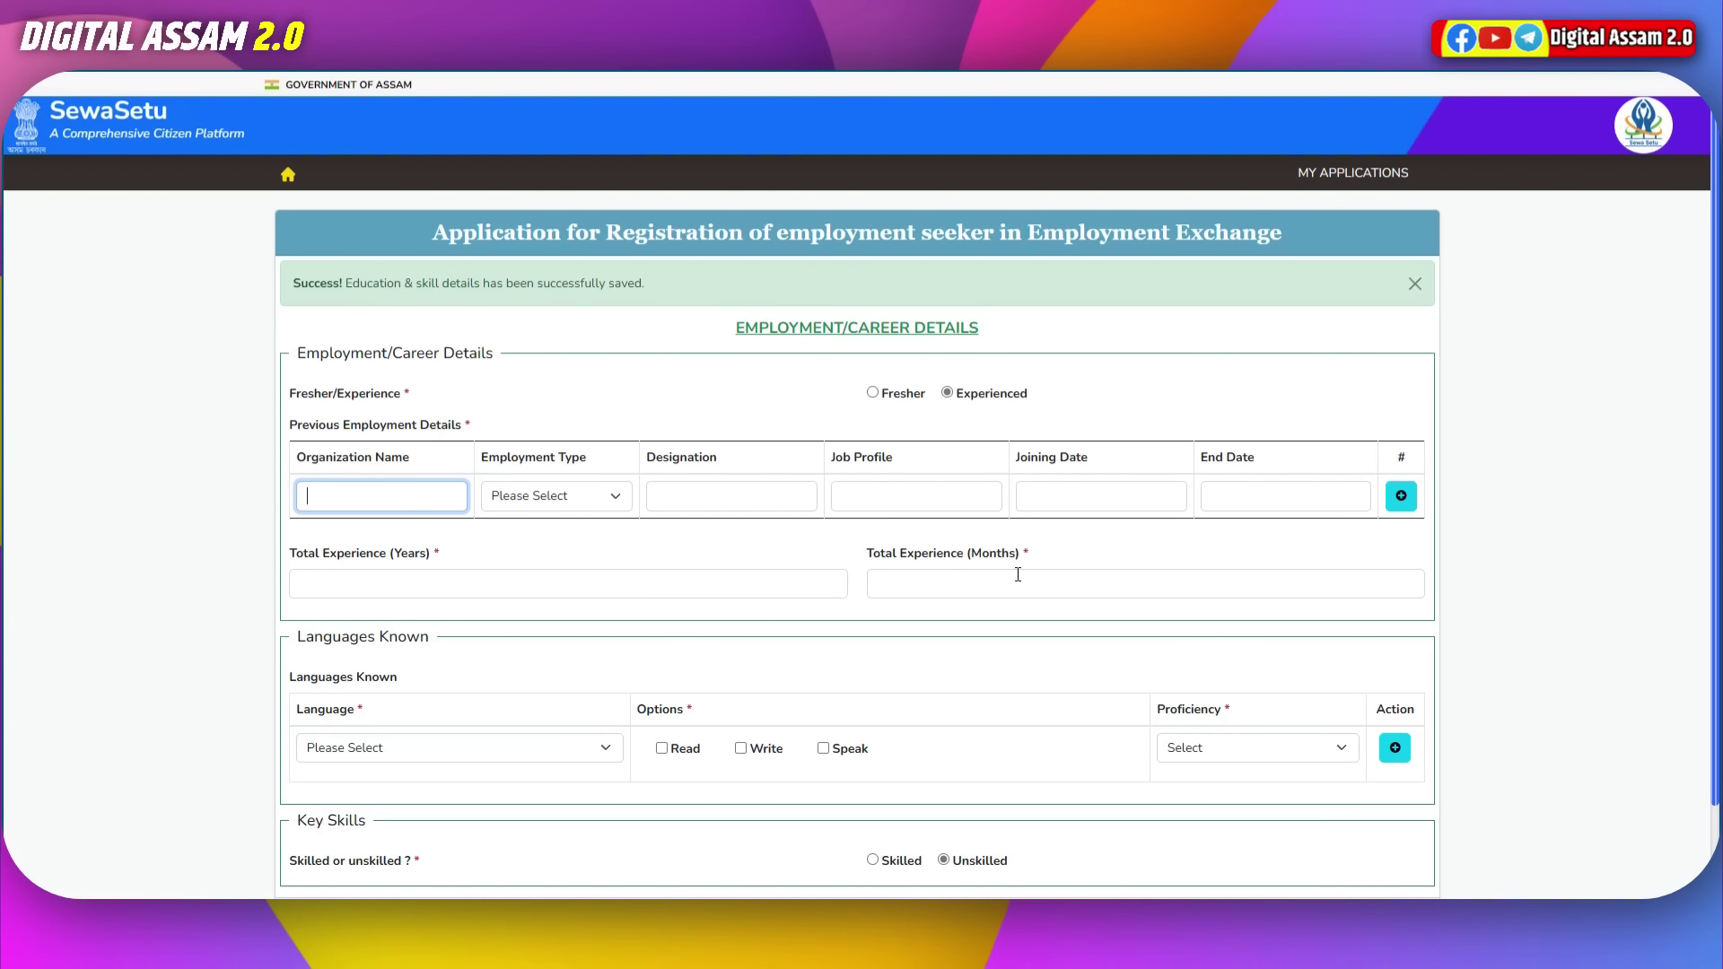
Step: Enter Assamese as the first known language with Read, Write and Speak options and Expert proficiency
scroll(564, 691, down, 2)
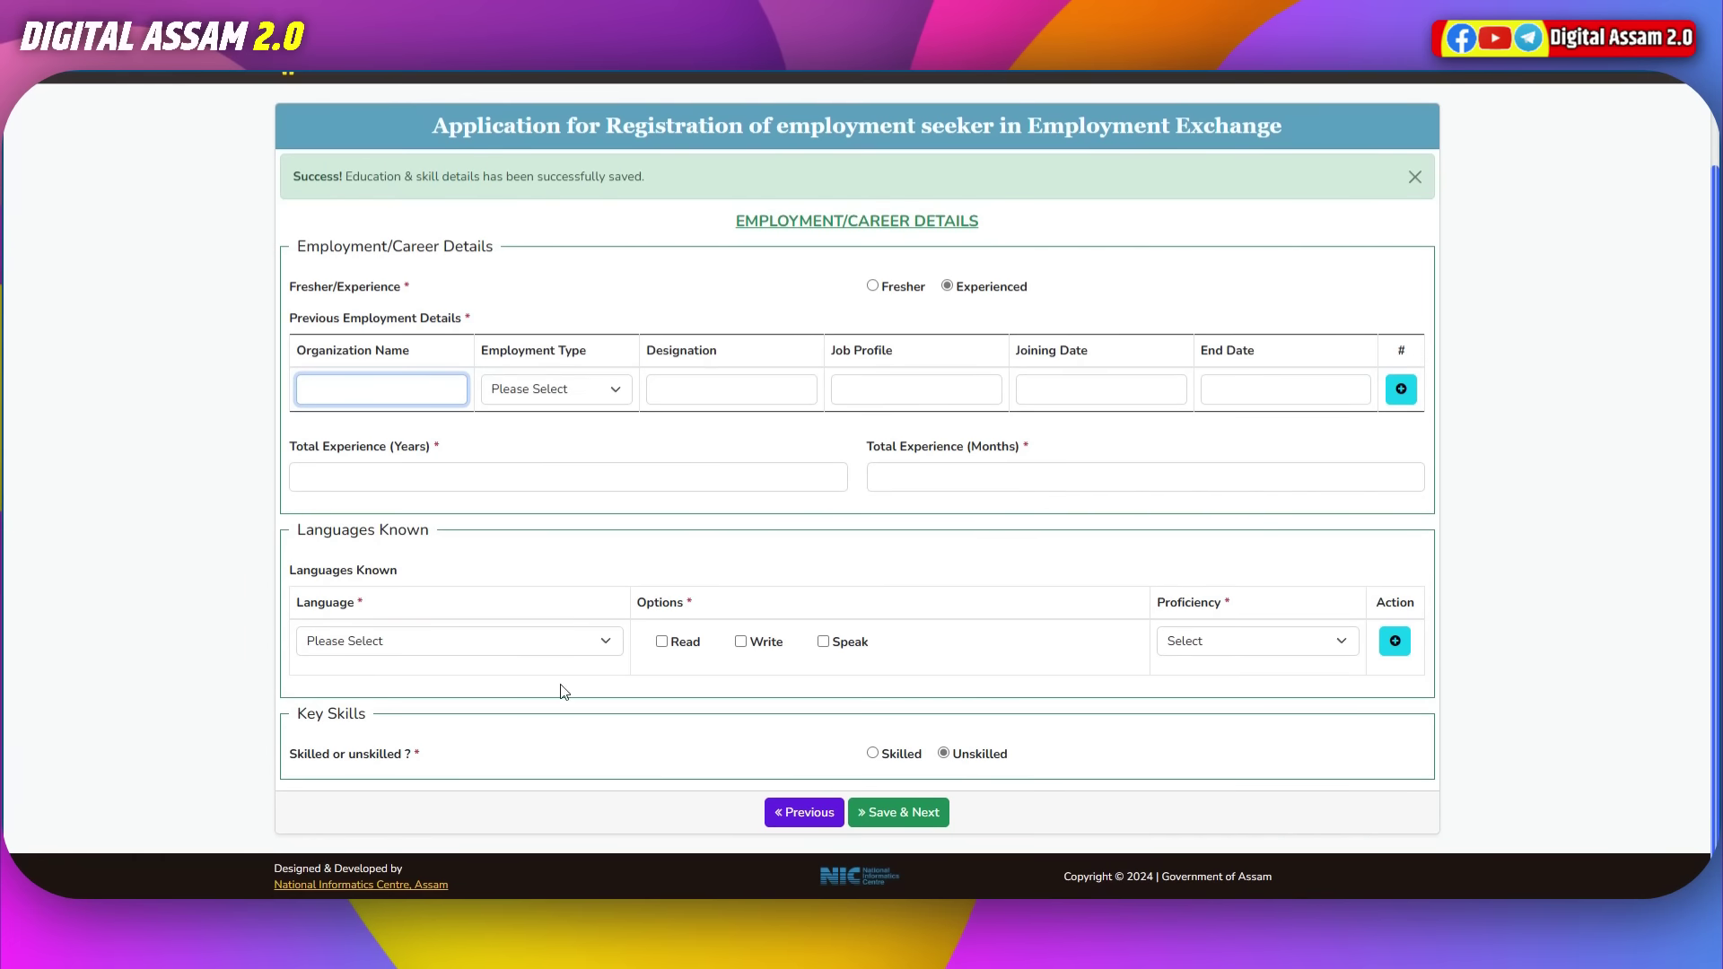
click(422, 646)
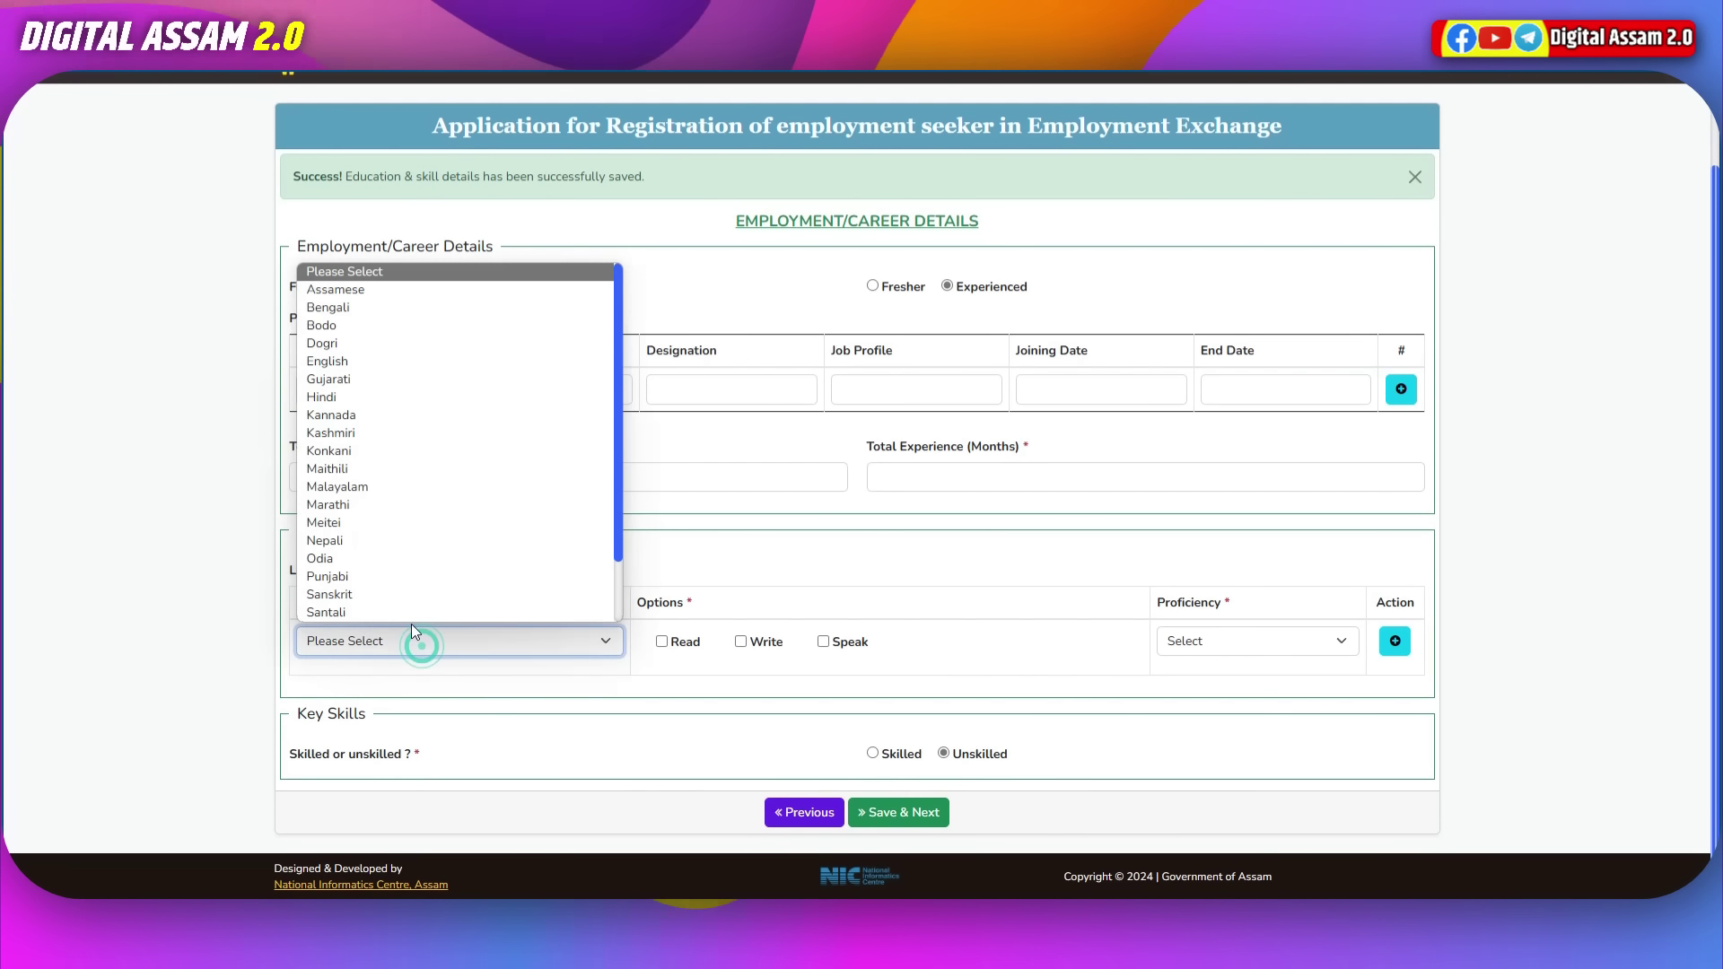
click(350, 289)
click(662, 641)
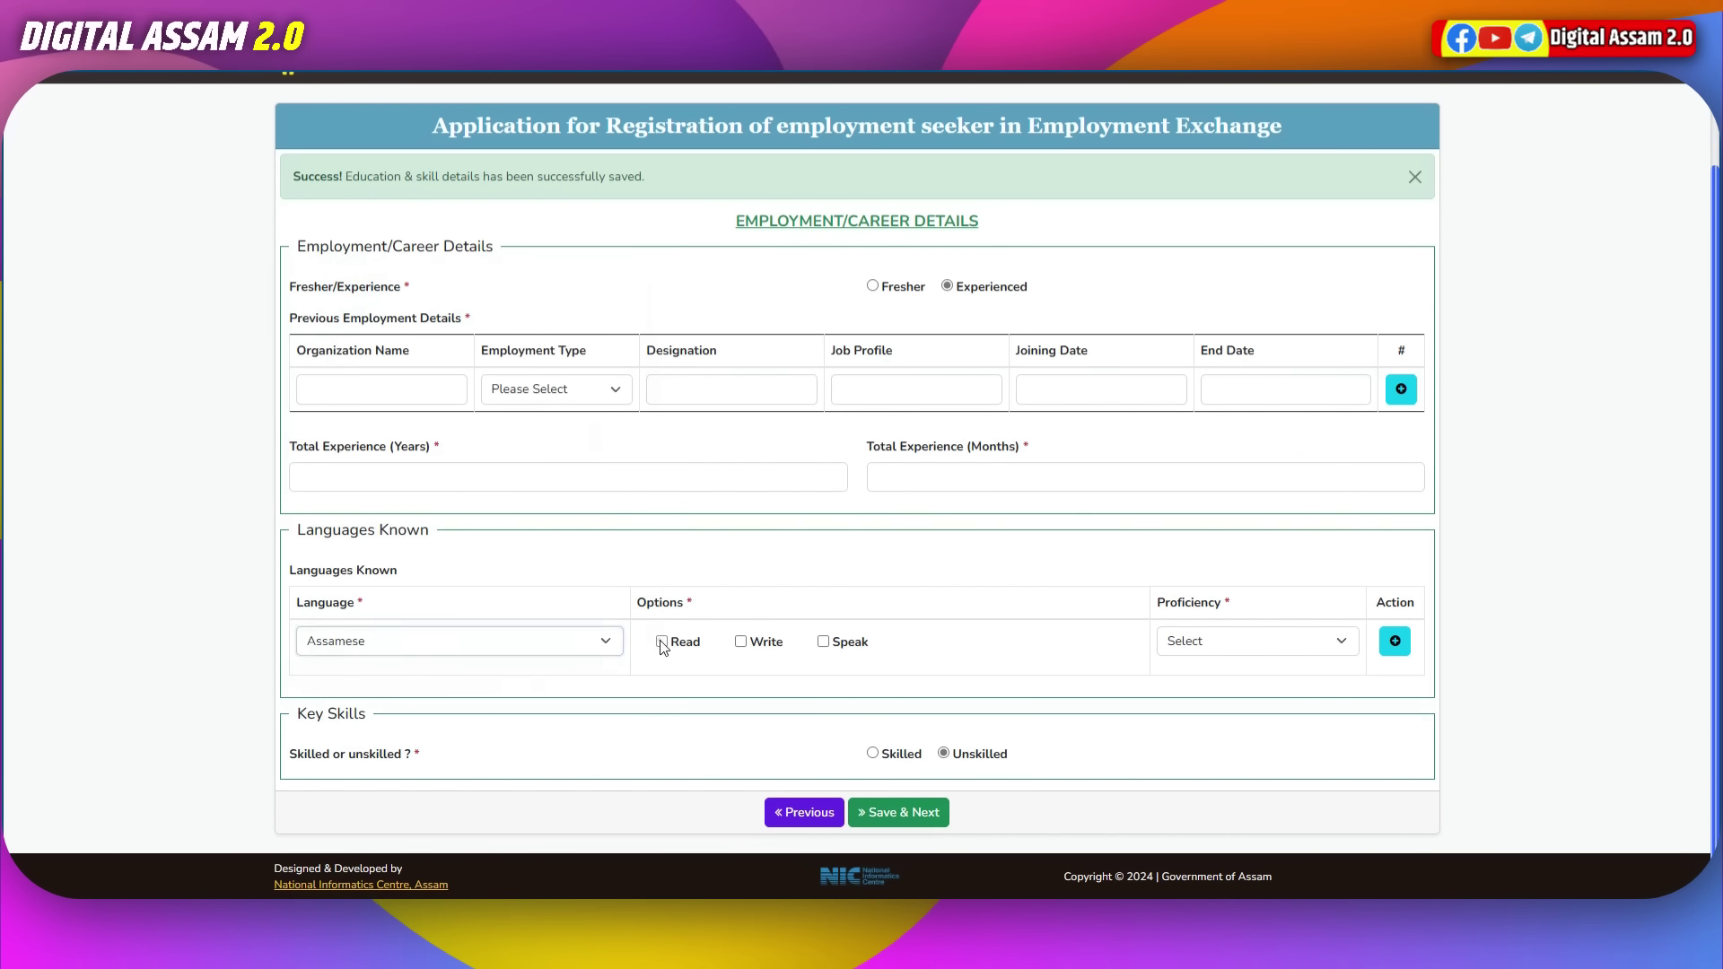
click(741, 642)
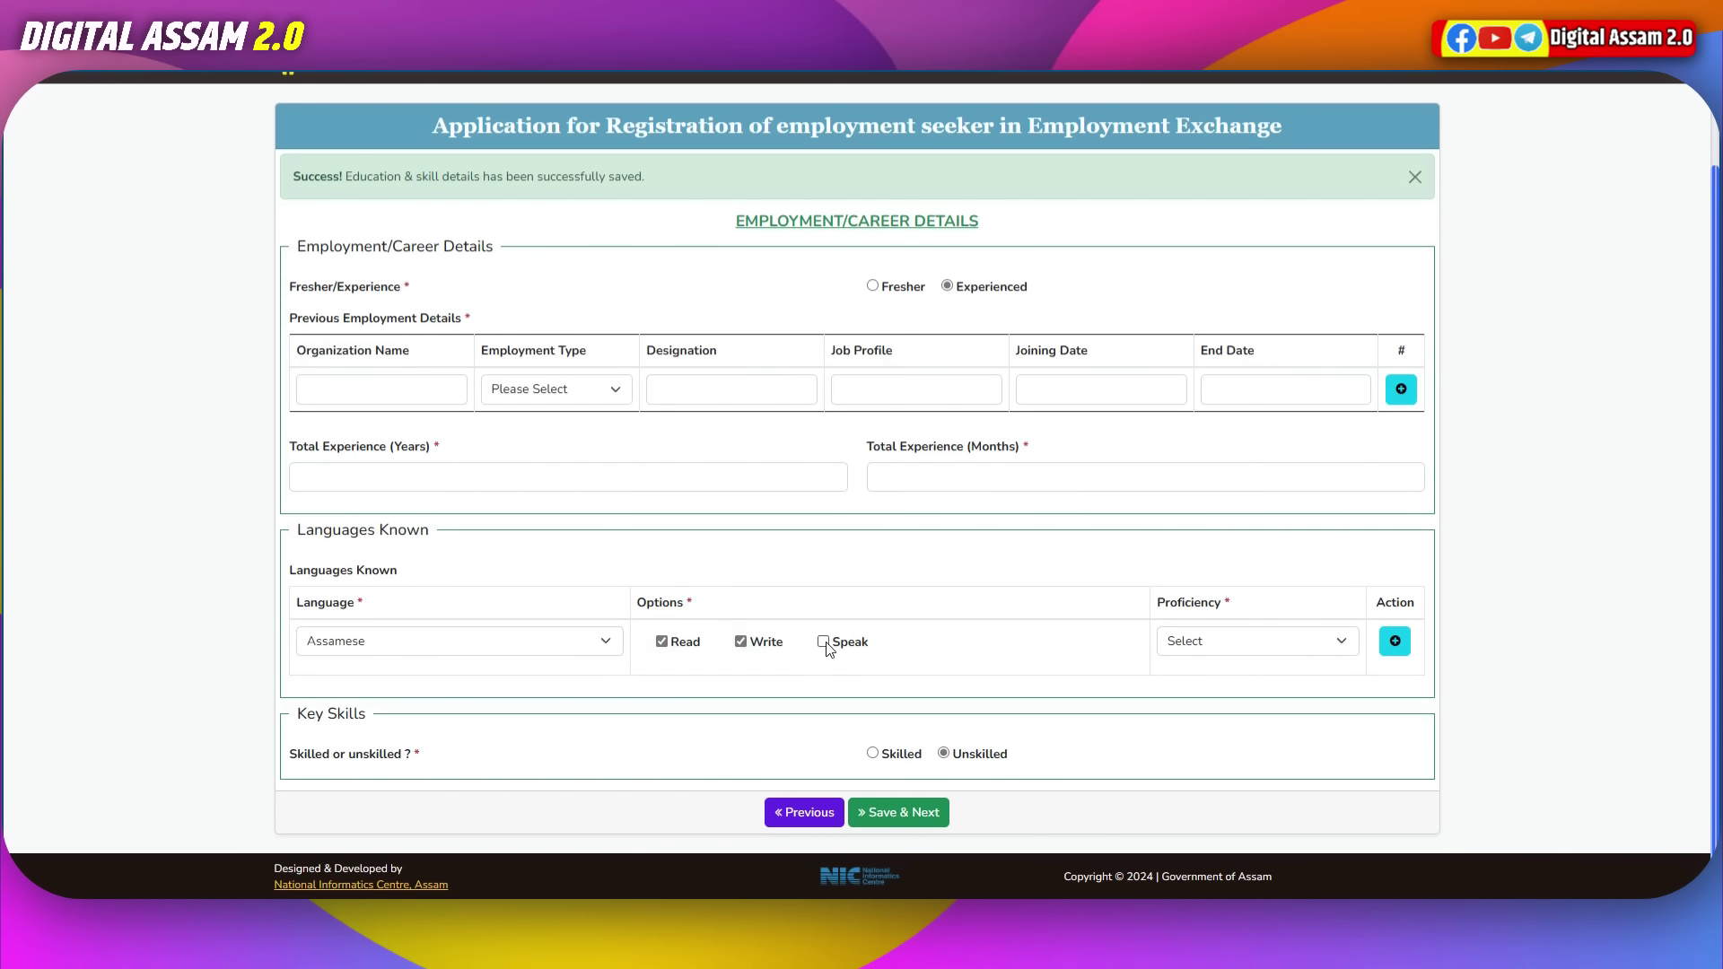
click(1215, 647)
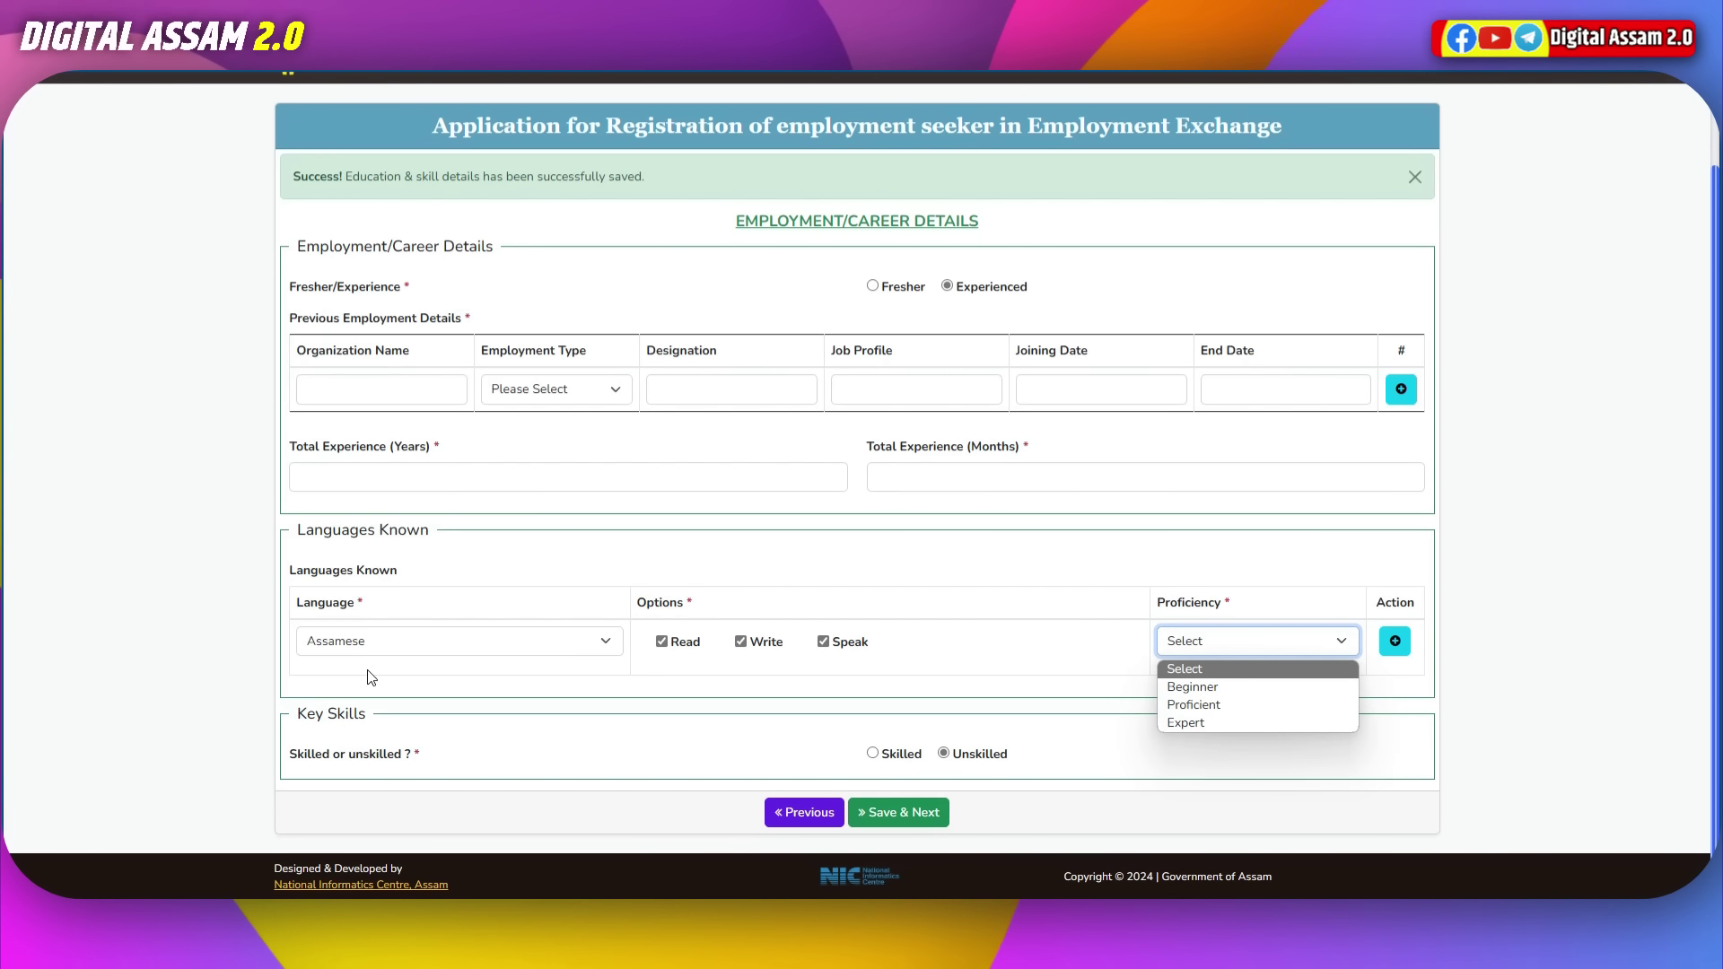
click(1182, 722)
Step: Add English as a second known language with Read, Write and Speak options and Beginner proficiency
click(1394, 641)
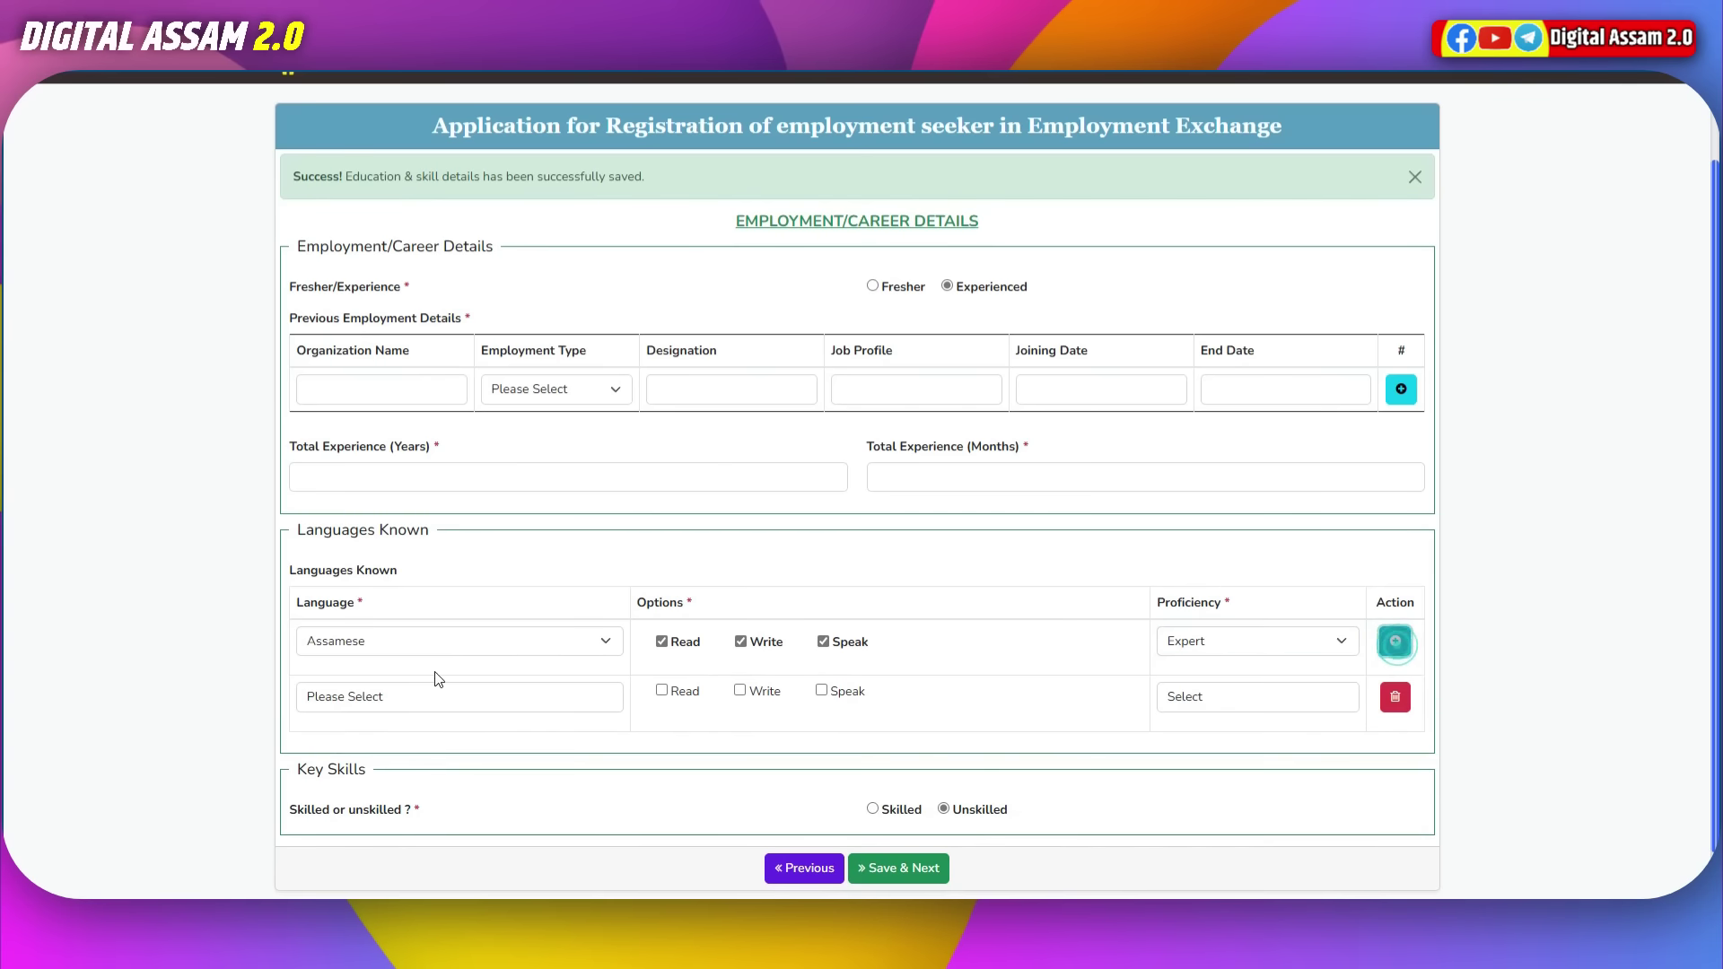
click(366, 697)
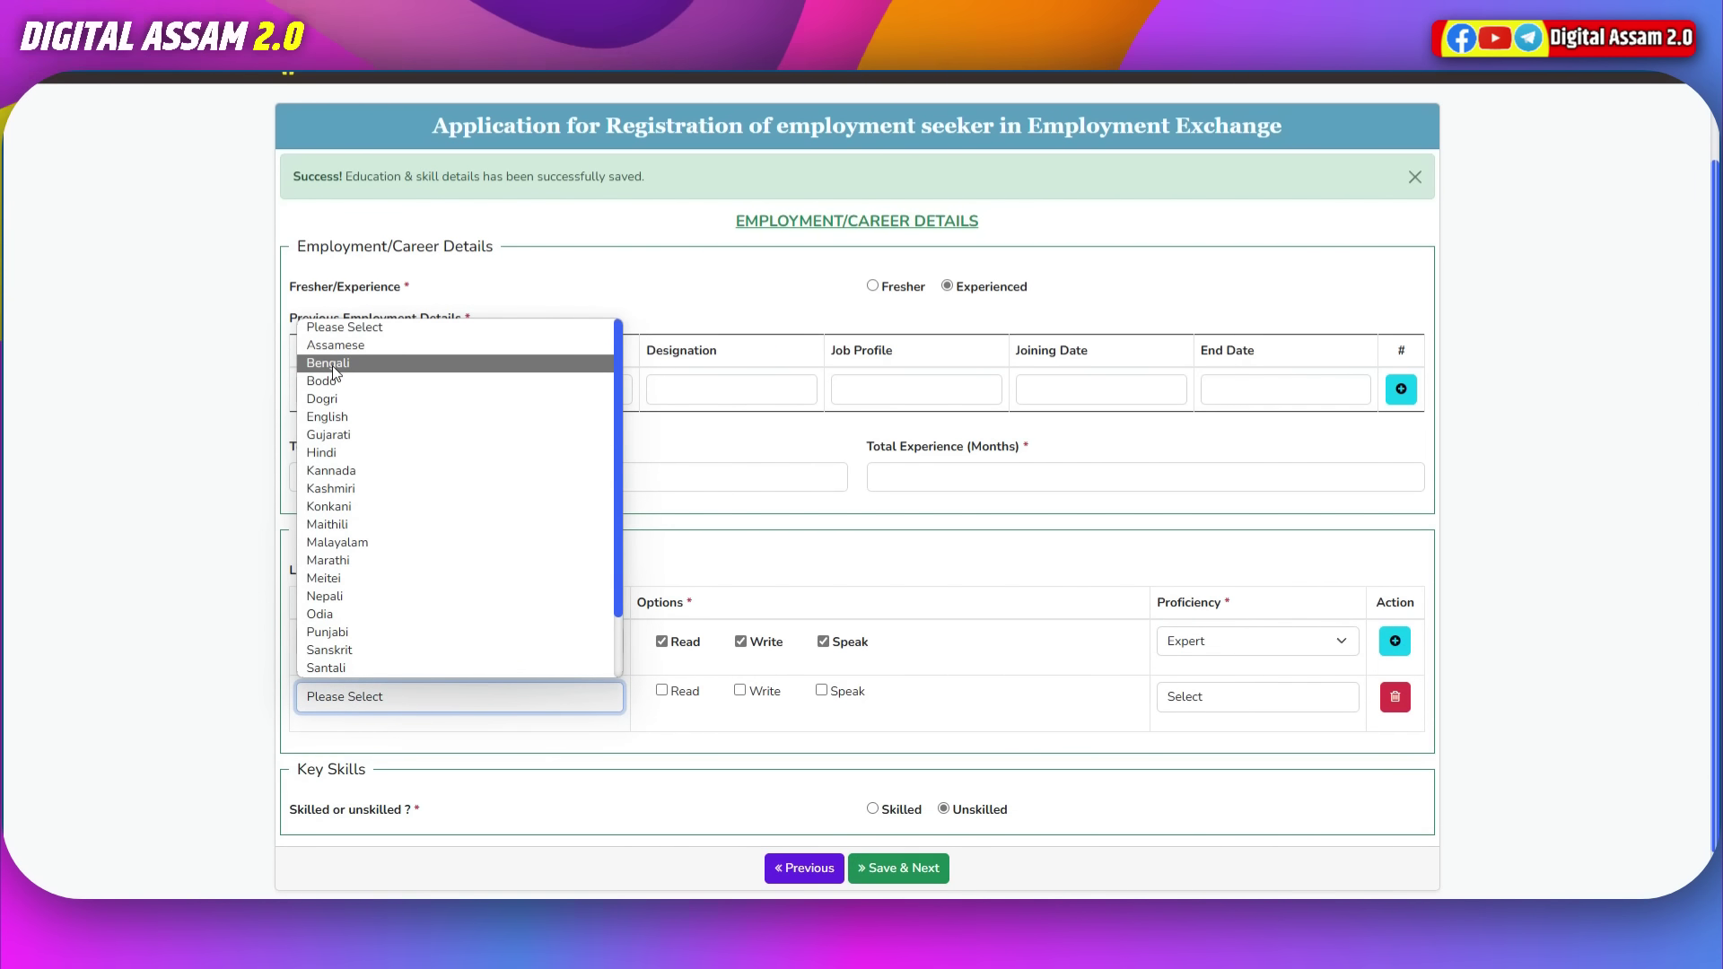
click(338, 417)
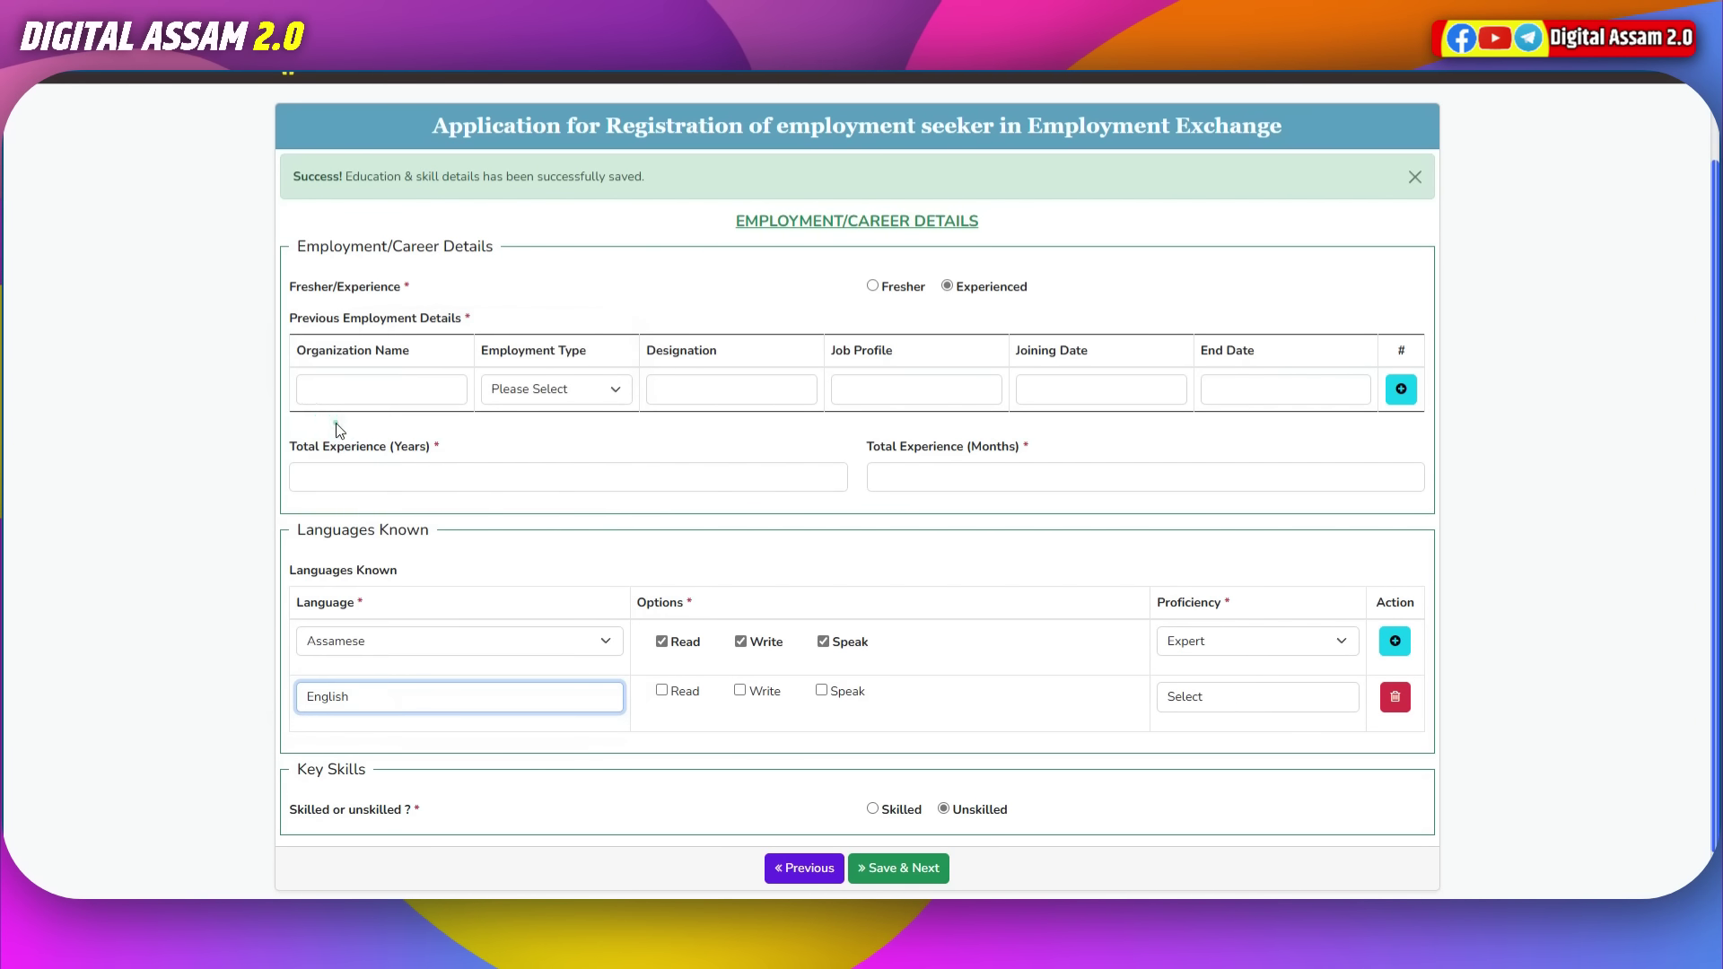
click(662, 690)
click(740, 690)
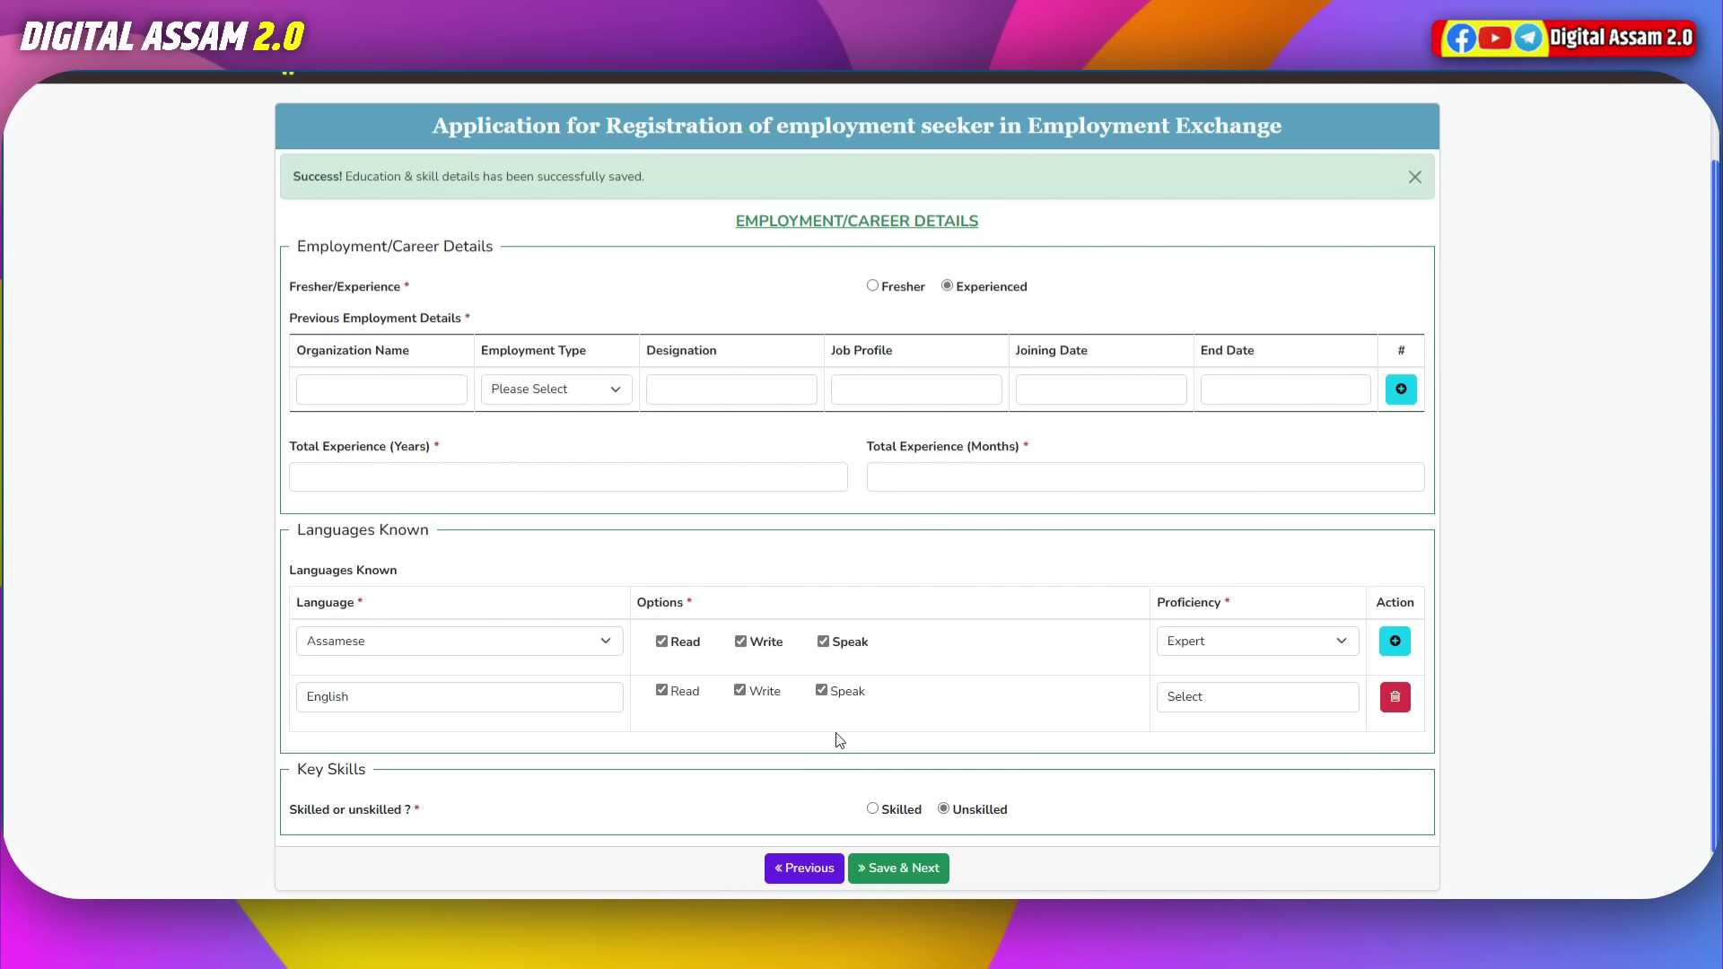
click(1267, 702)
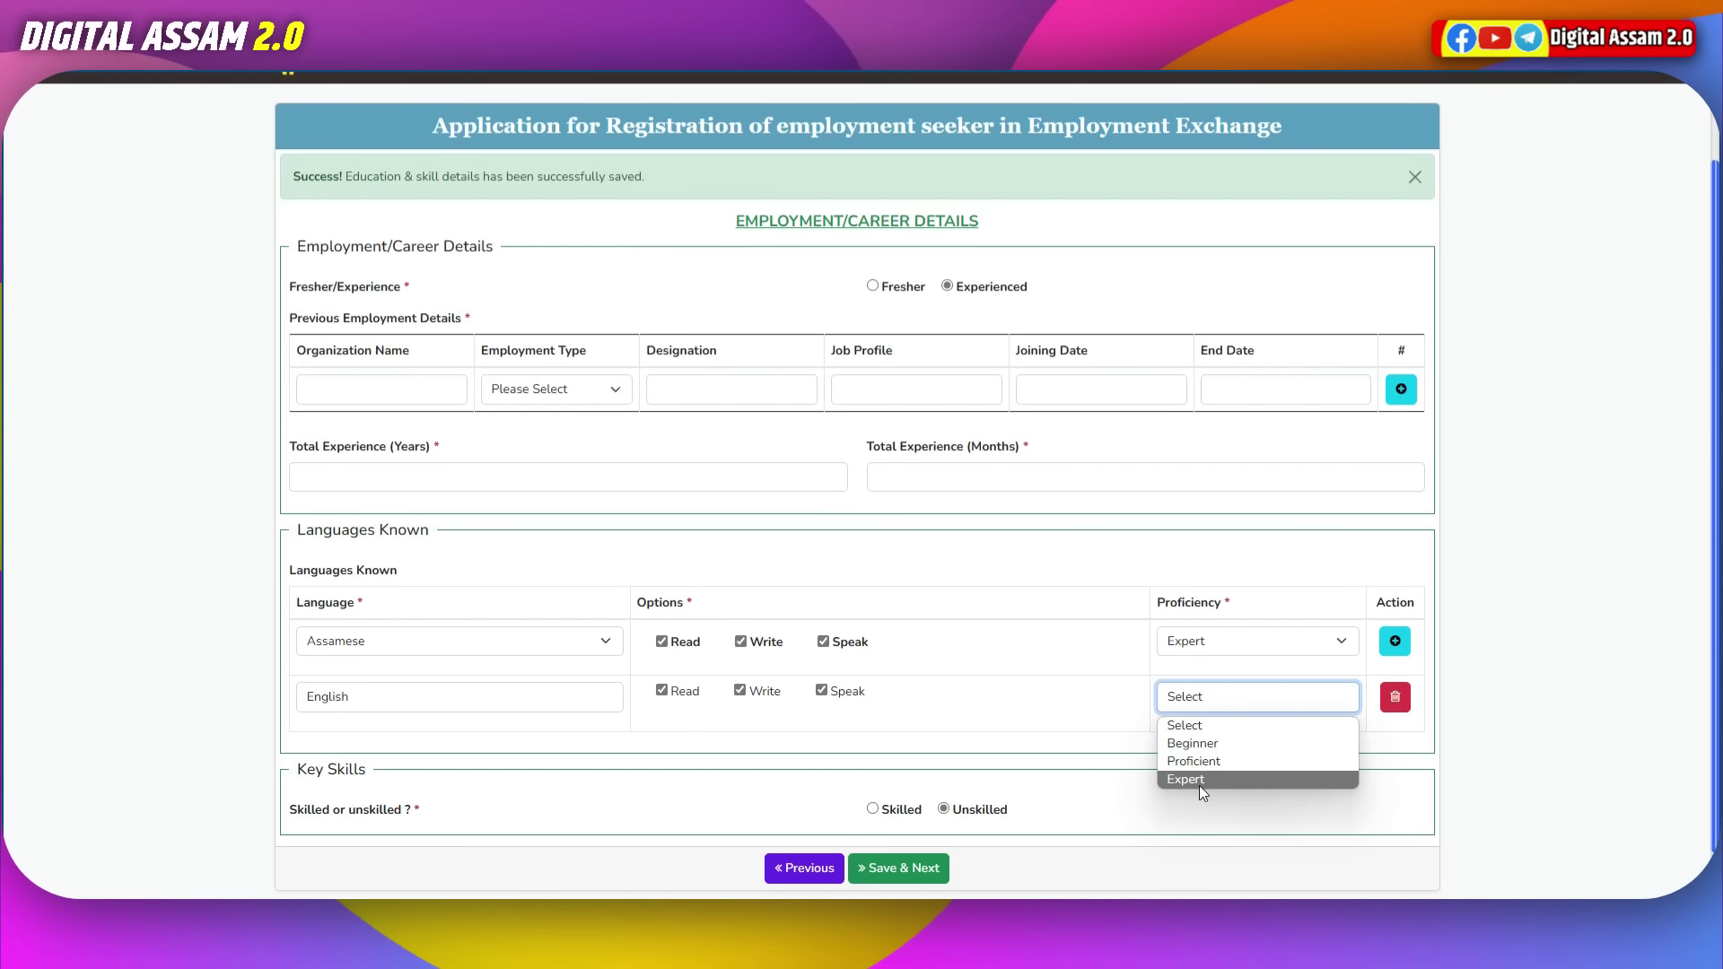
click(1194, 725)
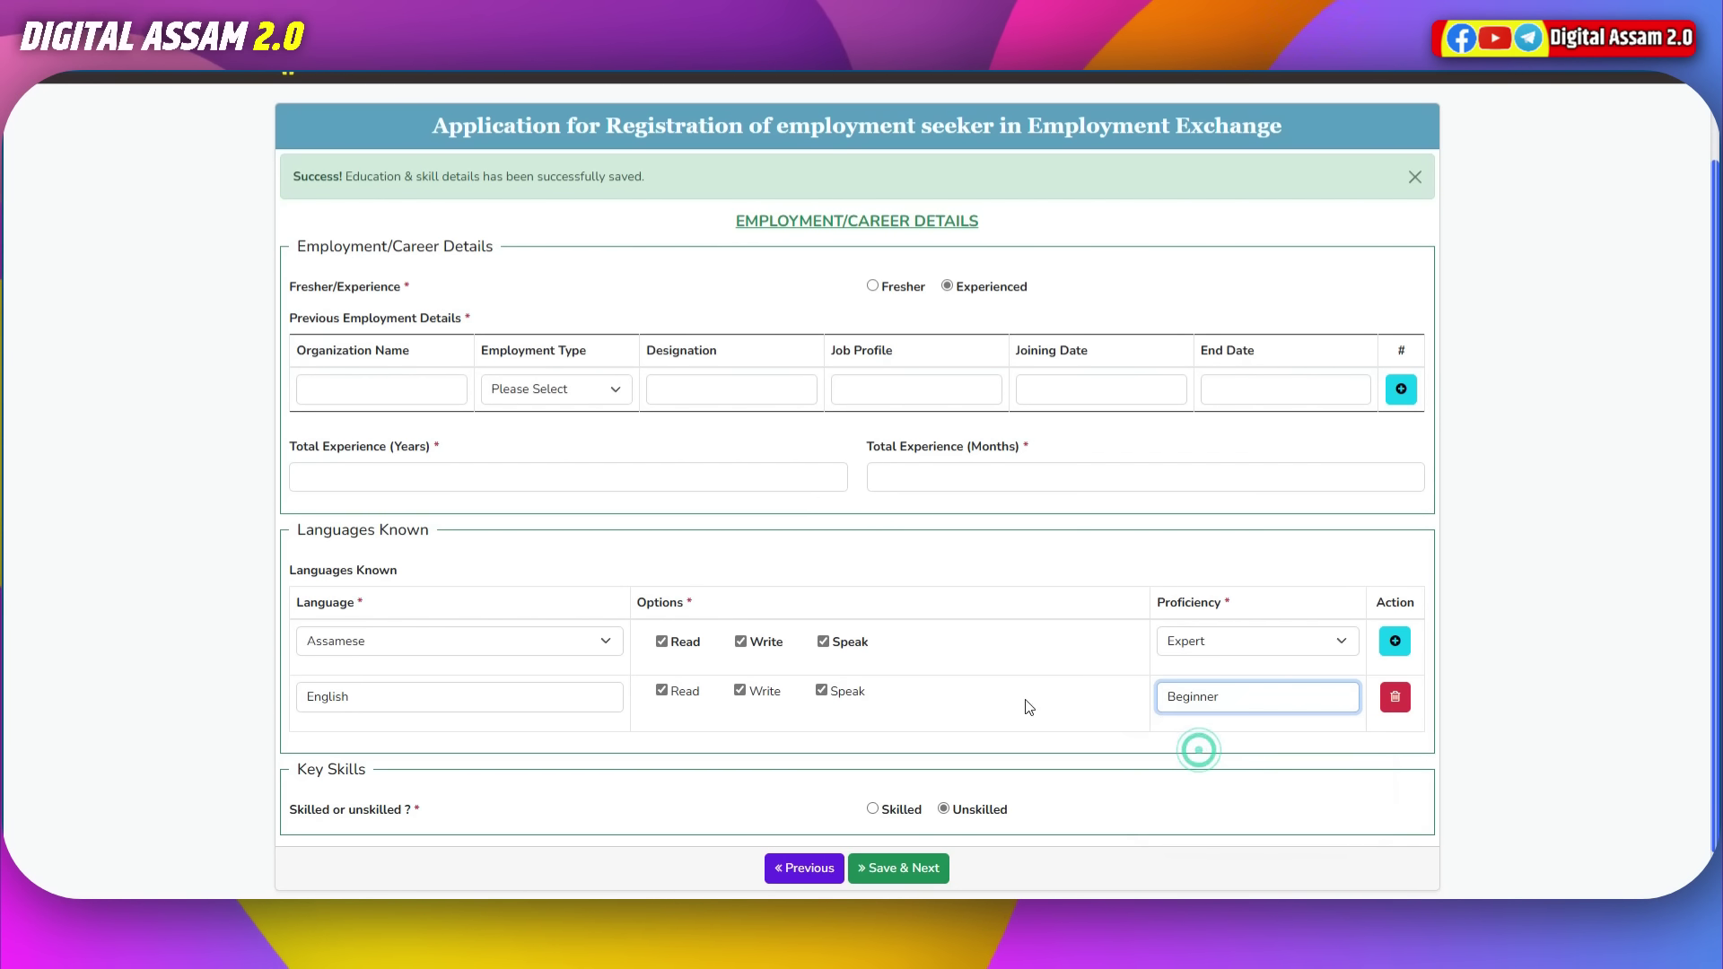
Step: Add Hindi as a third known language with Read, Write and Speak options and Expert proficiency
click(1395, 642)
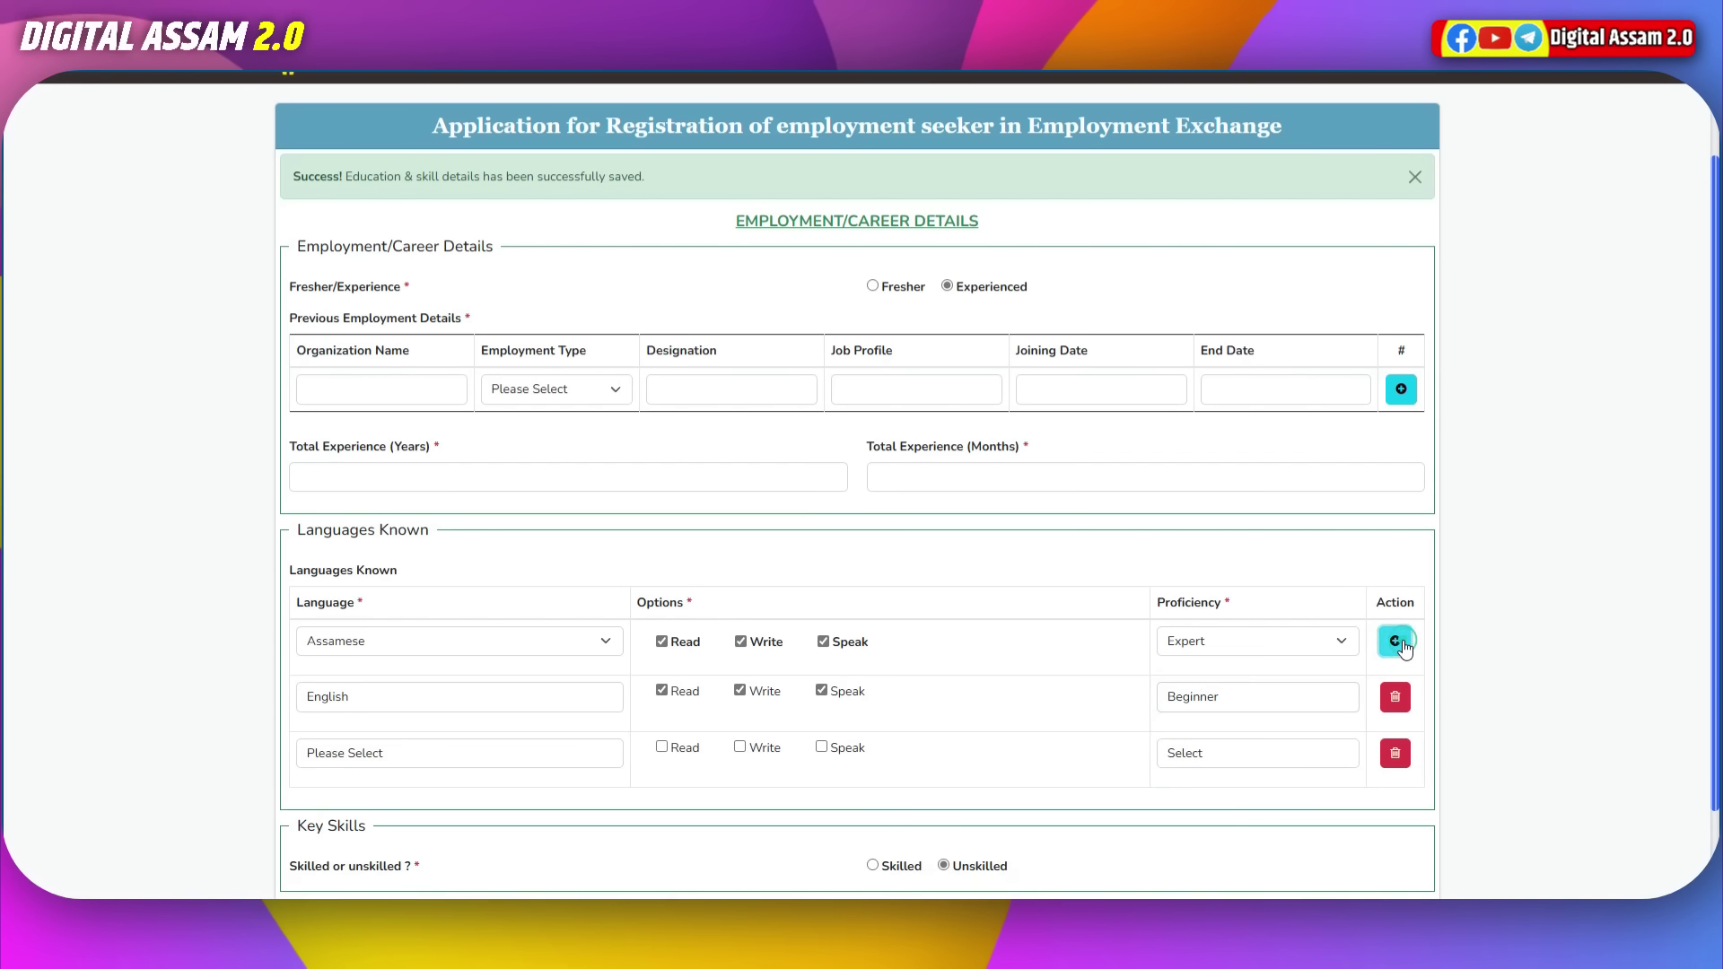
click(359, 754)
click(332, 509)
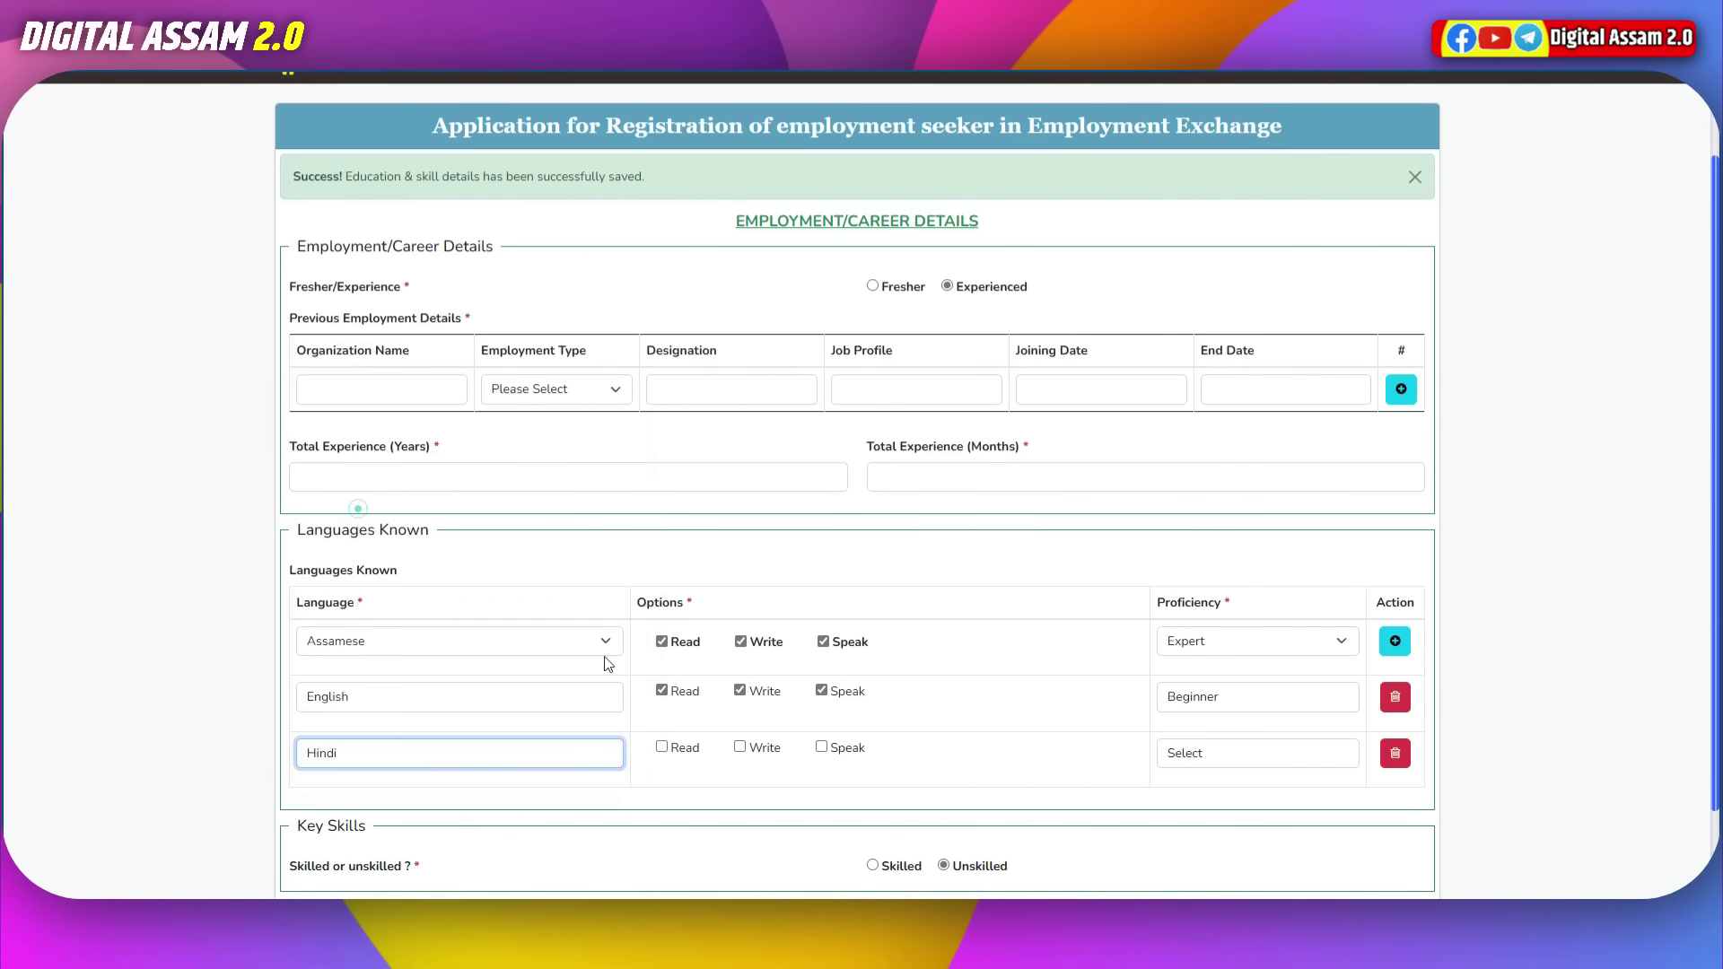
click(659, 755)
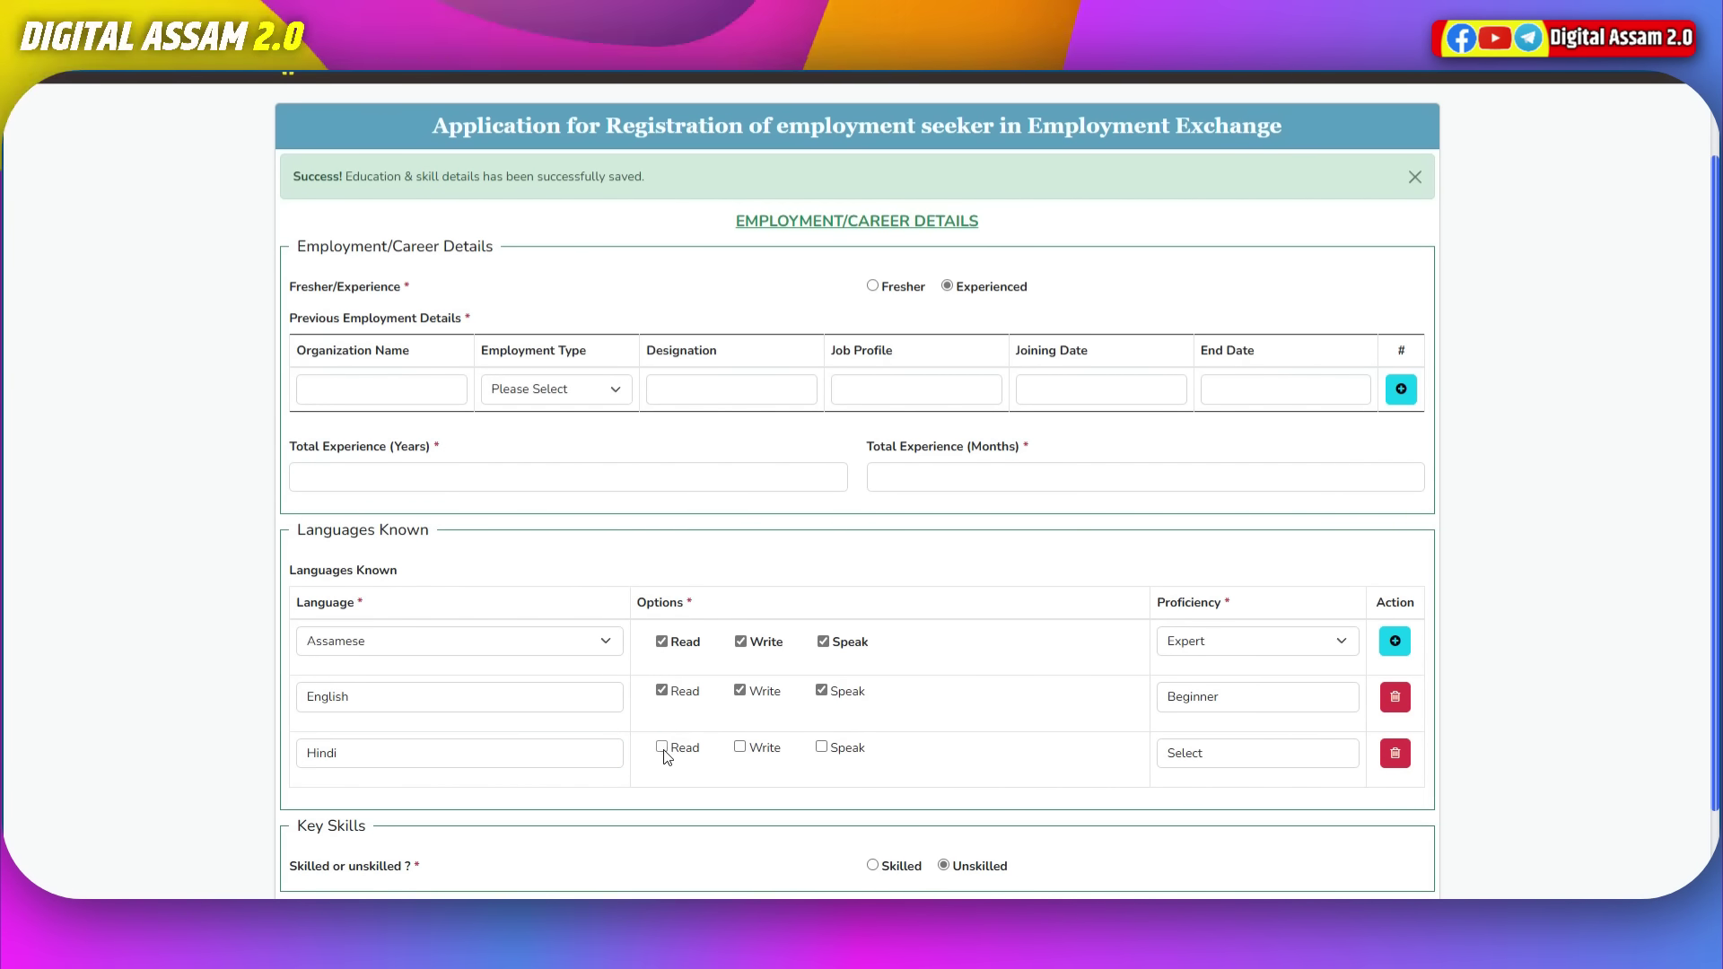
click(662, 747)
click(740, 747)
click(822, 746)
click(1307, 758)
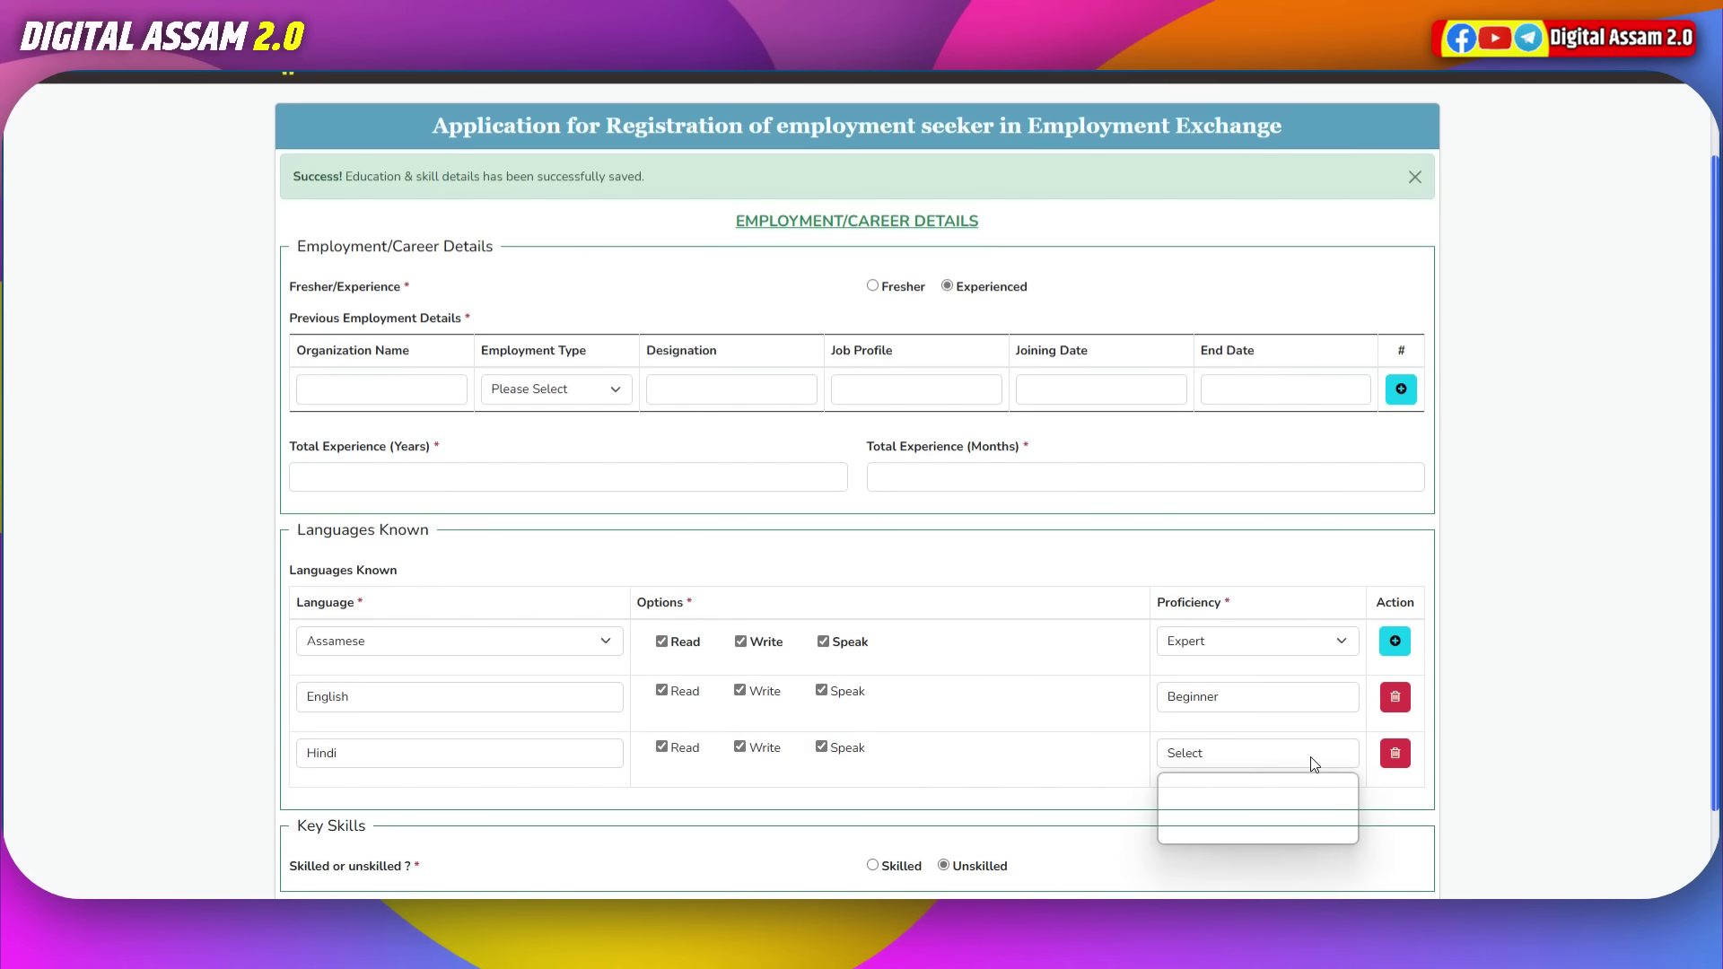
click(1217, 832)
Step: Set the key skills status to Skilled and start entering the current skill set
scroll(1214, 796, down, 1)
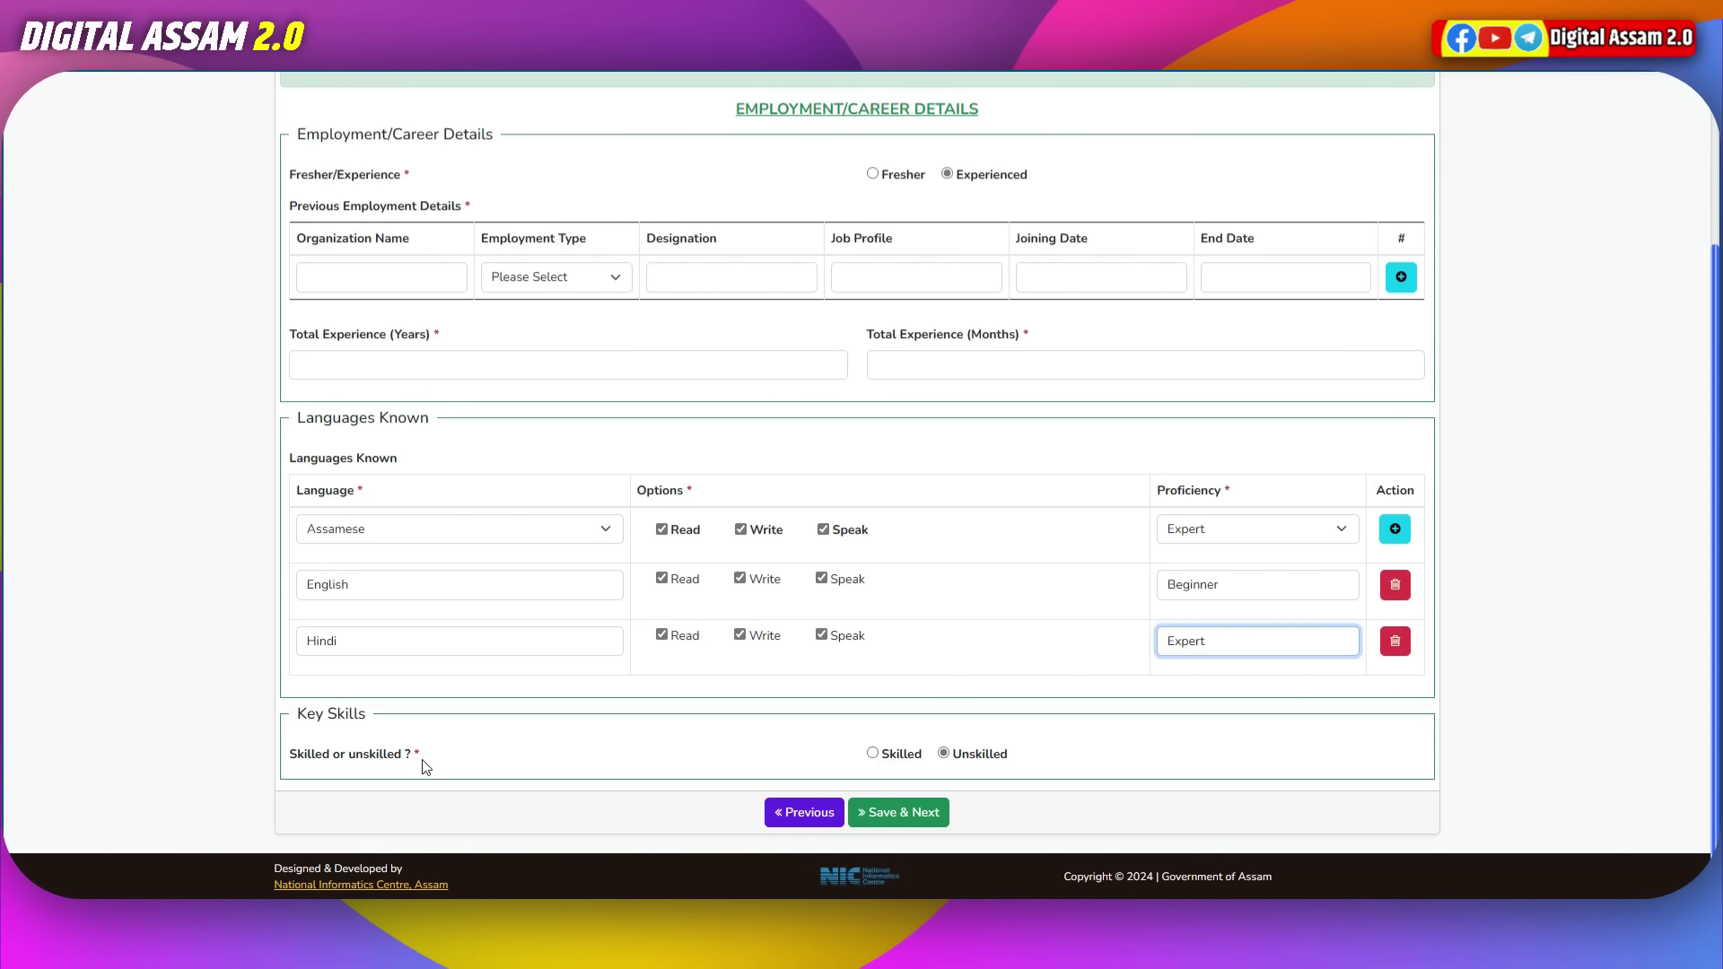
click(873, 754)
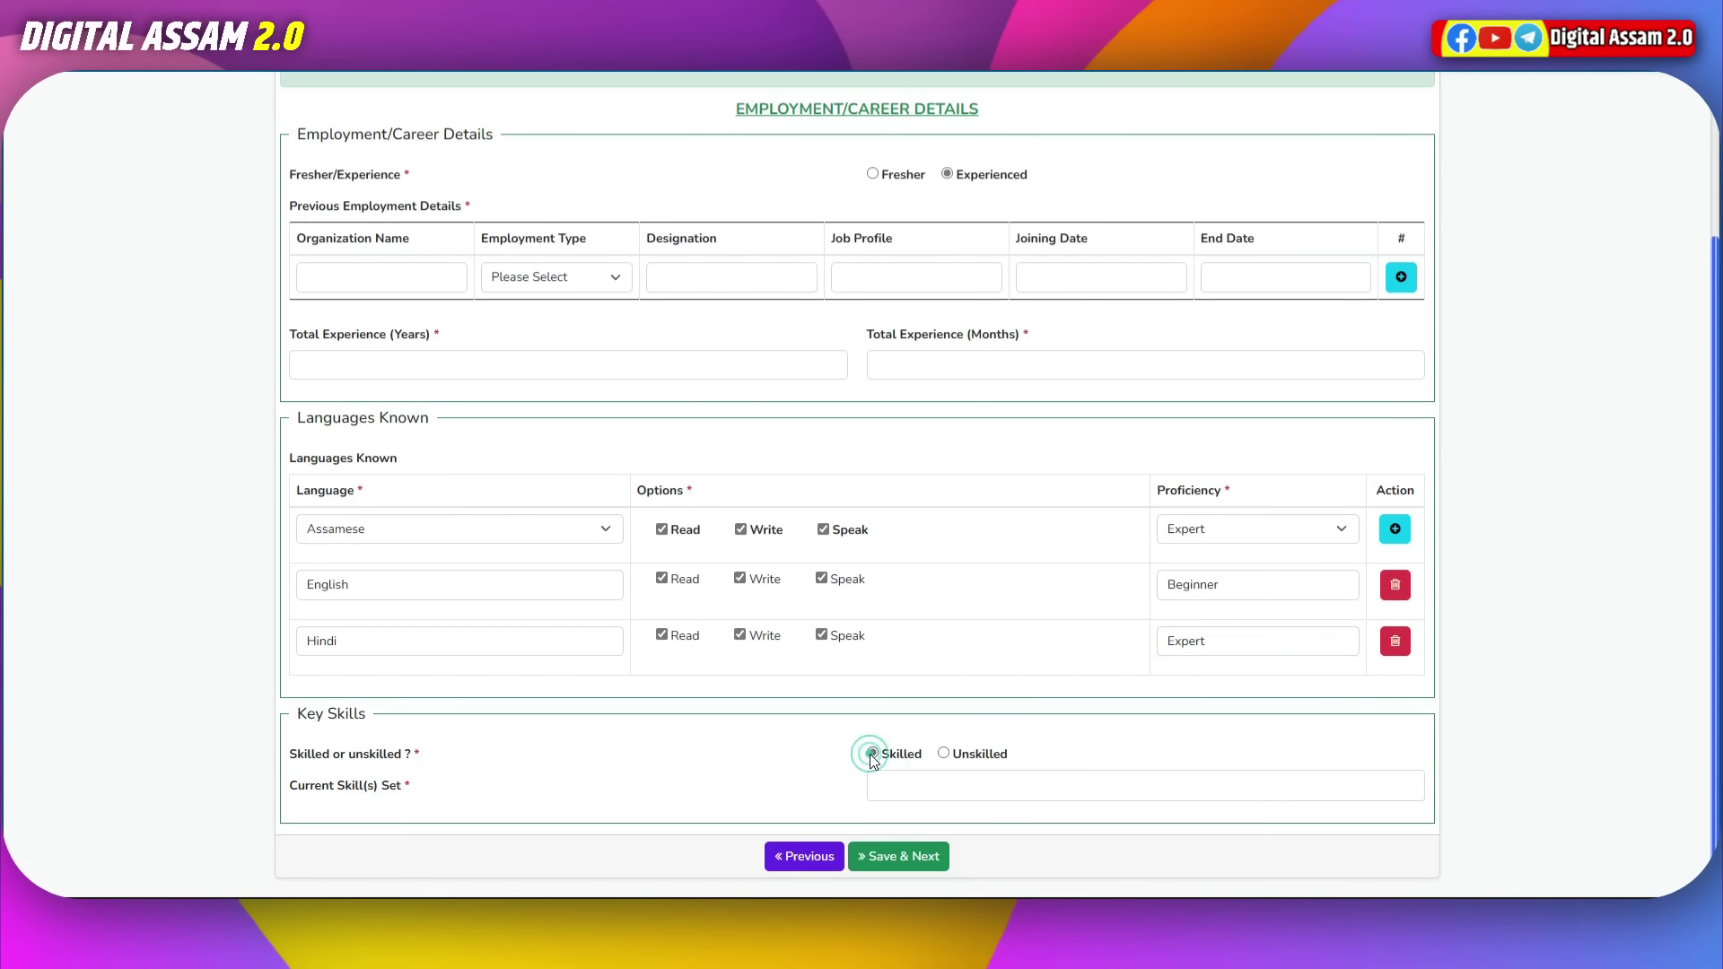
click(895, 742)
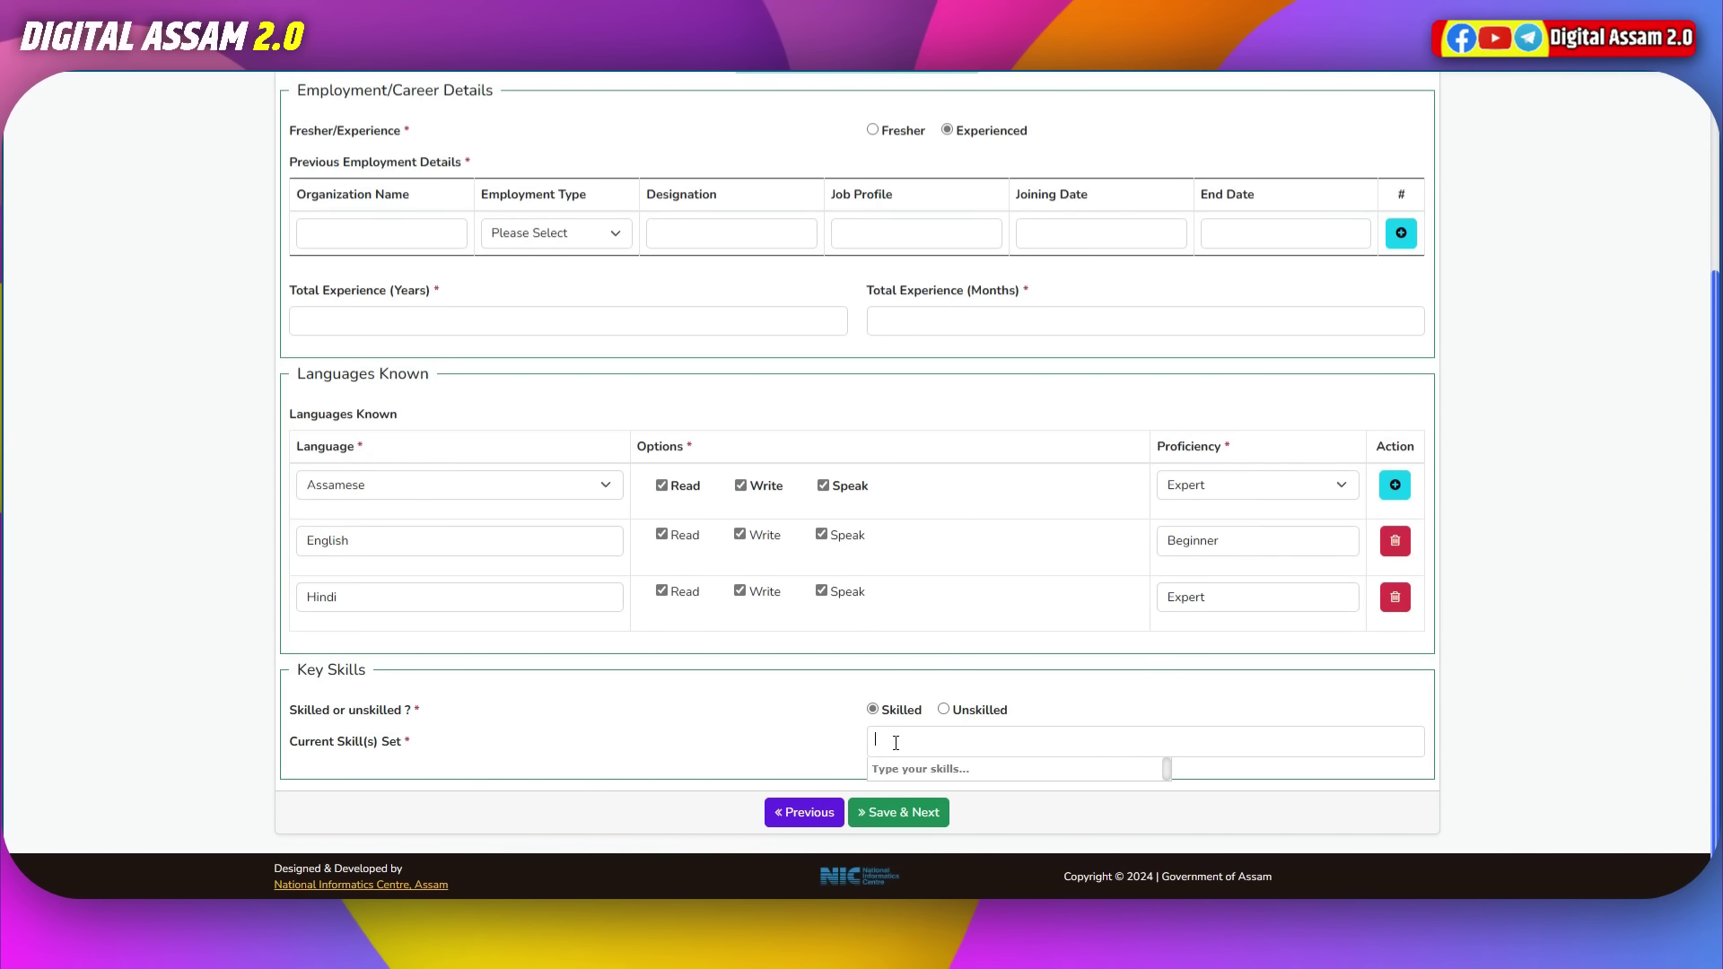
Step: Look through the skill suggestions for "painter" and clear the search text from the current skill set
text(painter)
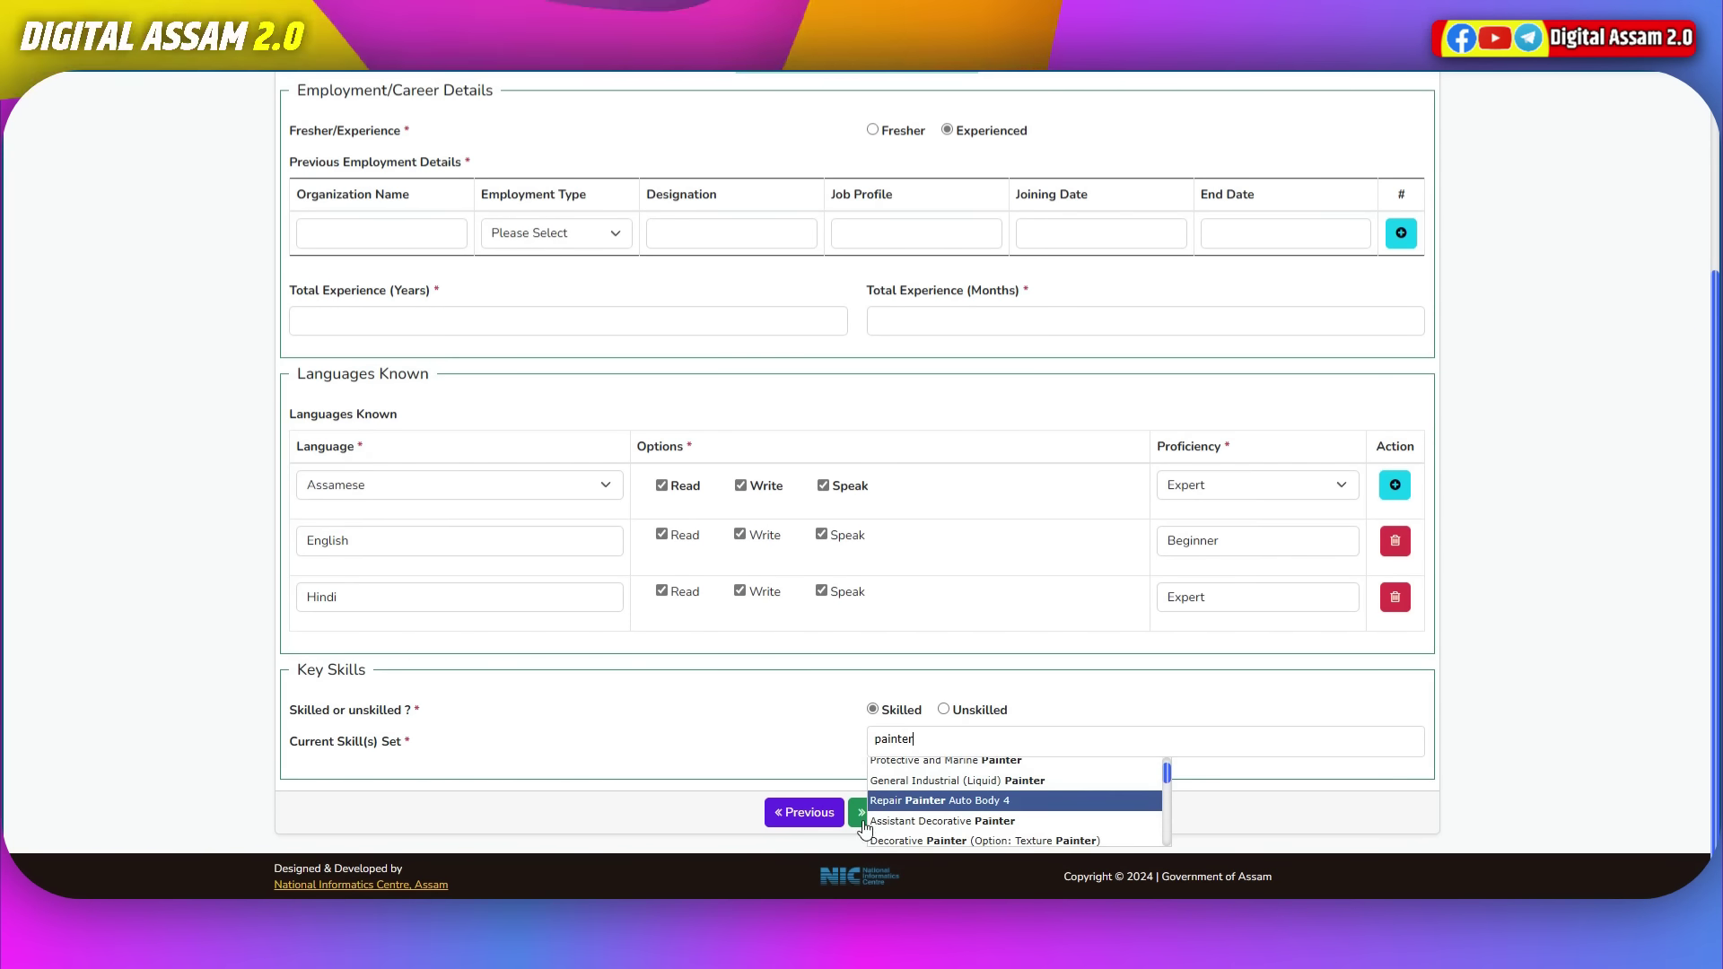
scroll(878, 830, down, 1)
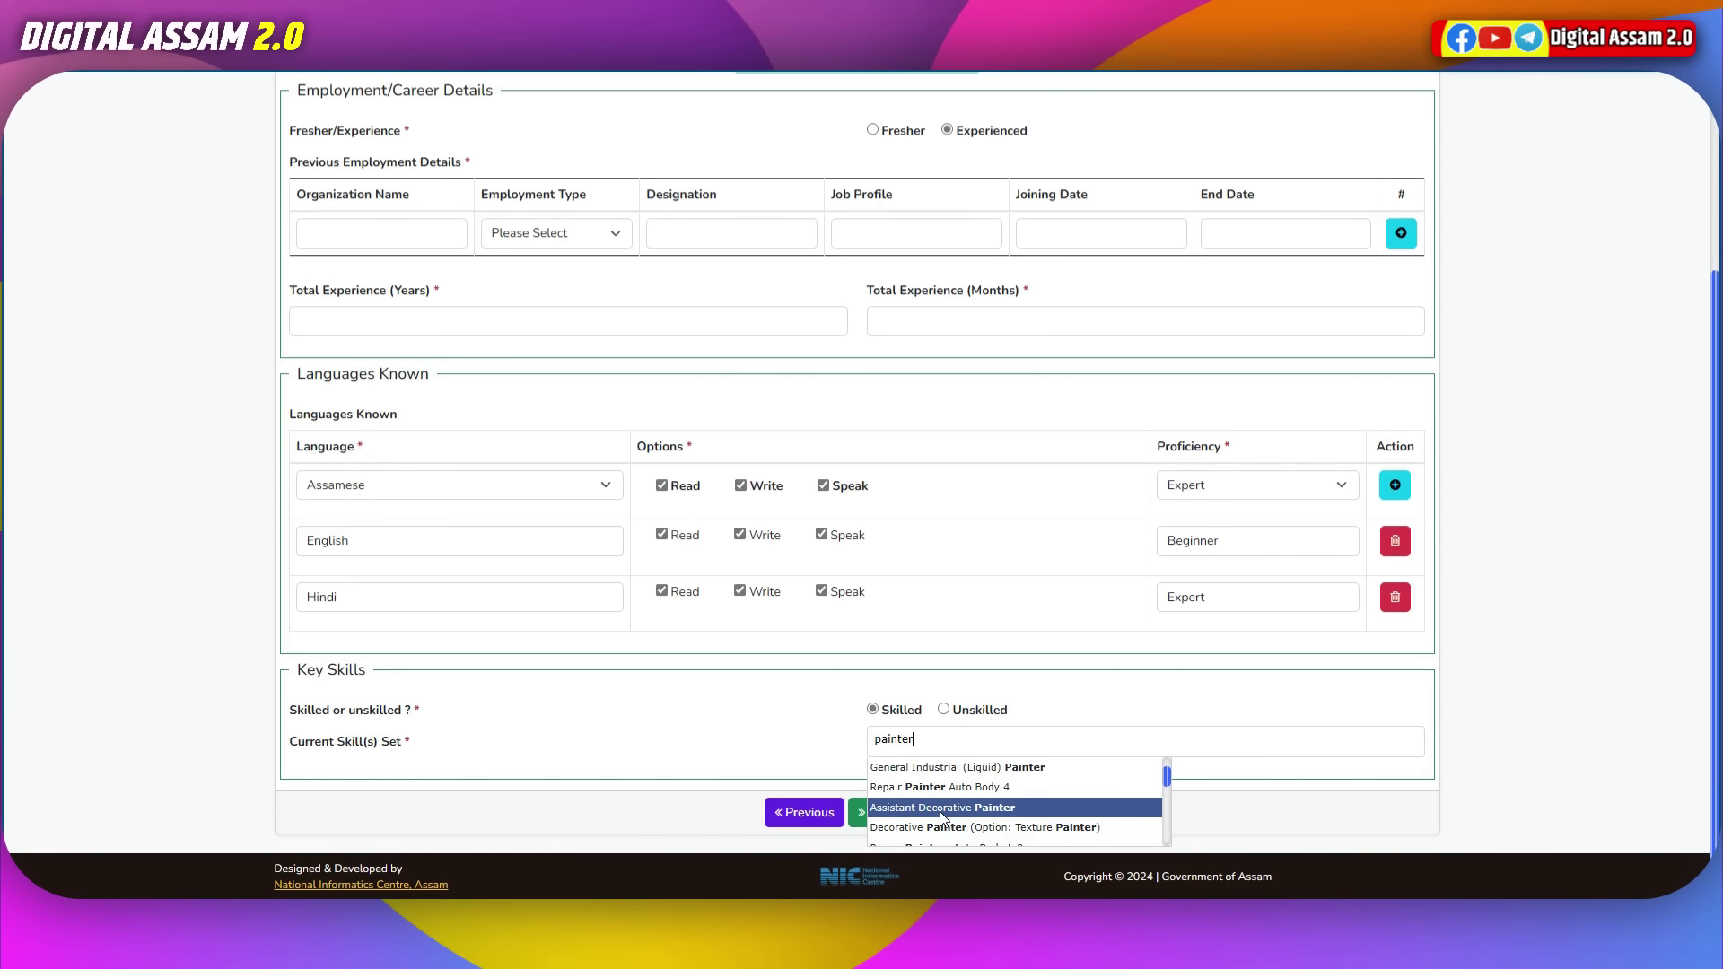
scroll(946, 823, down, 2)
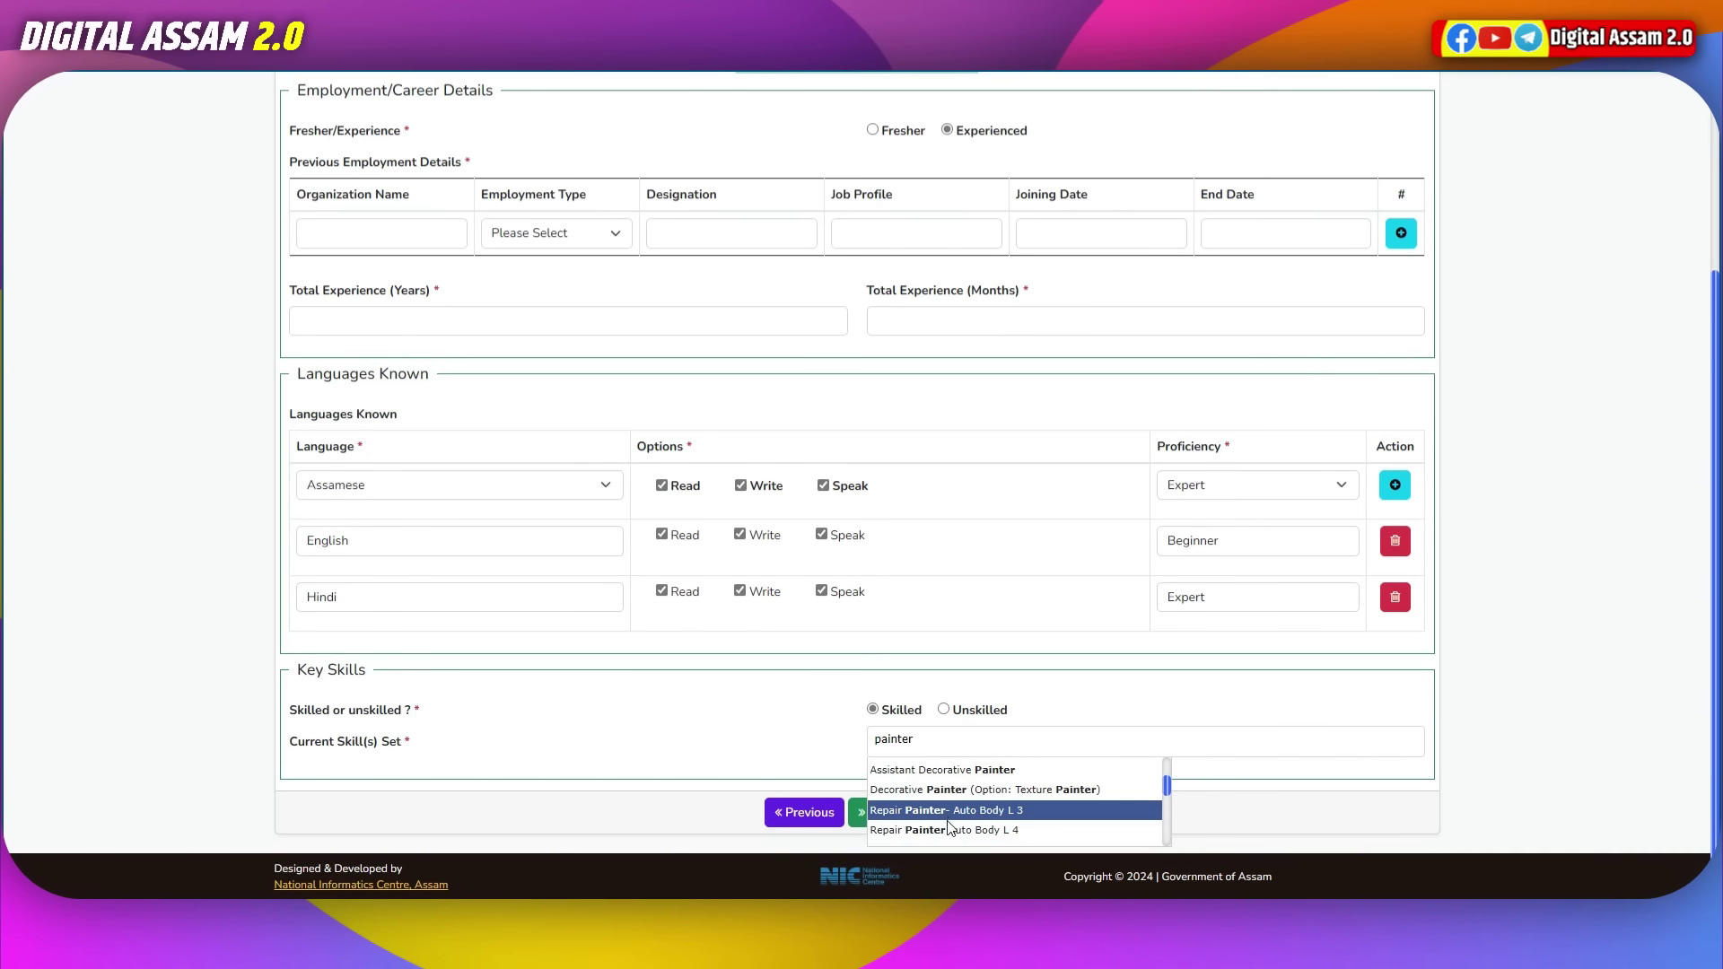
scroll(960, 828, down, 3)
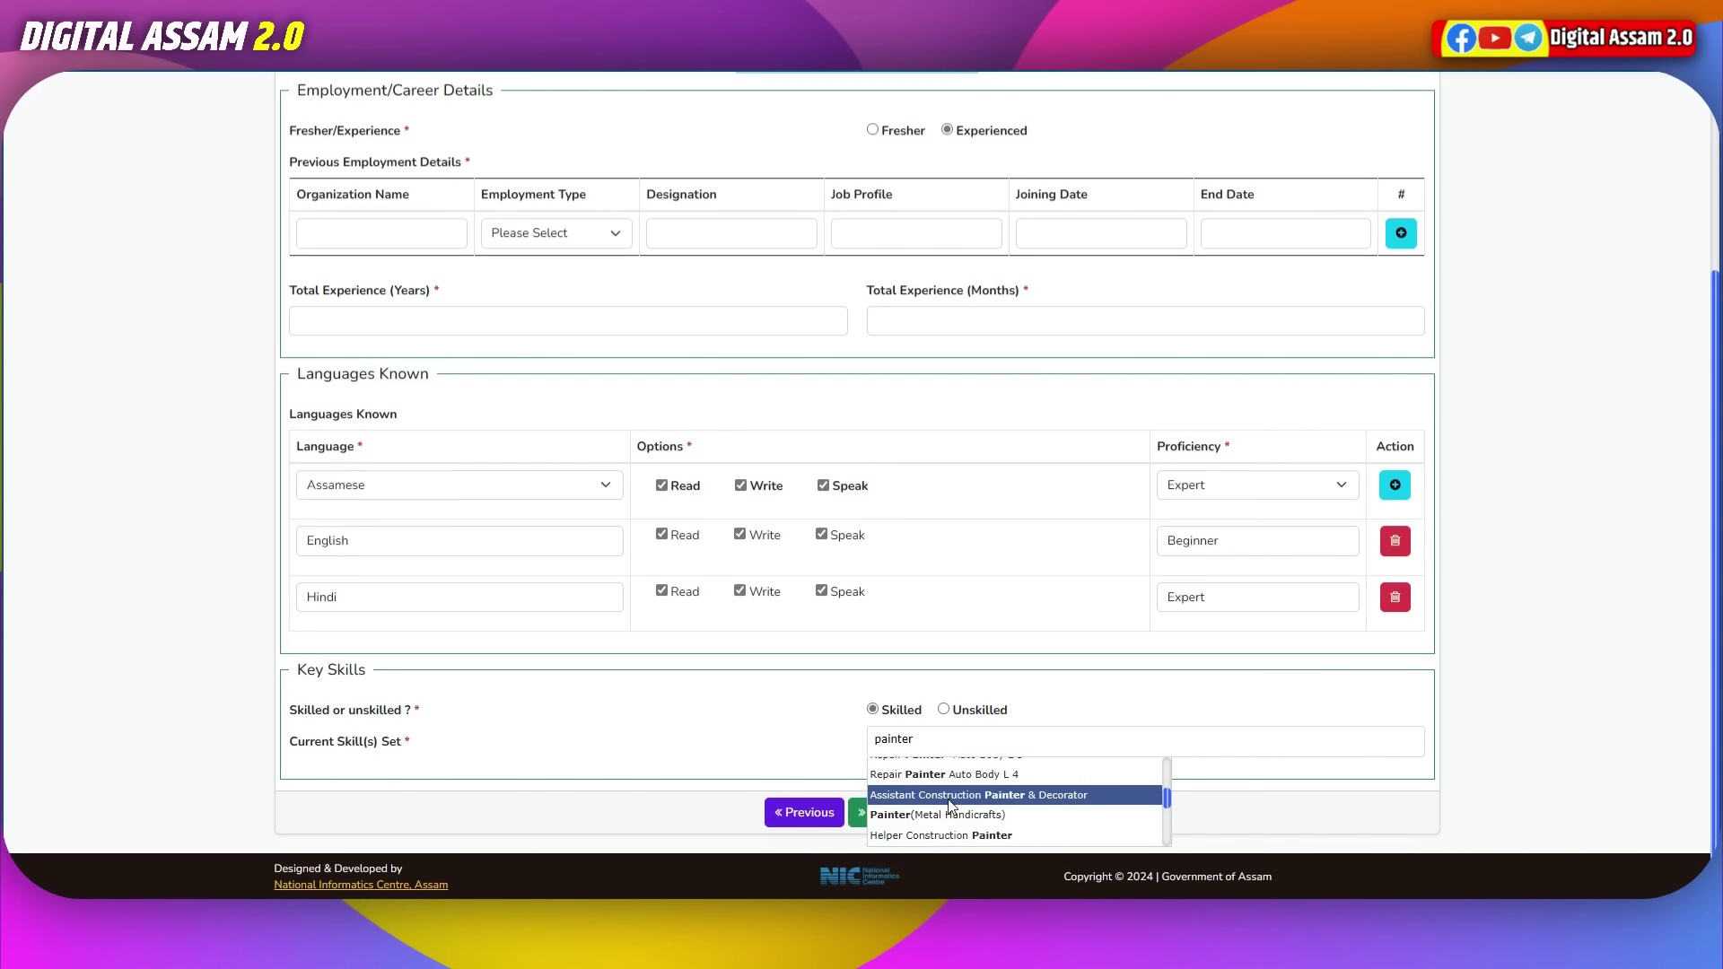
scroll(987, 806, down, 3)
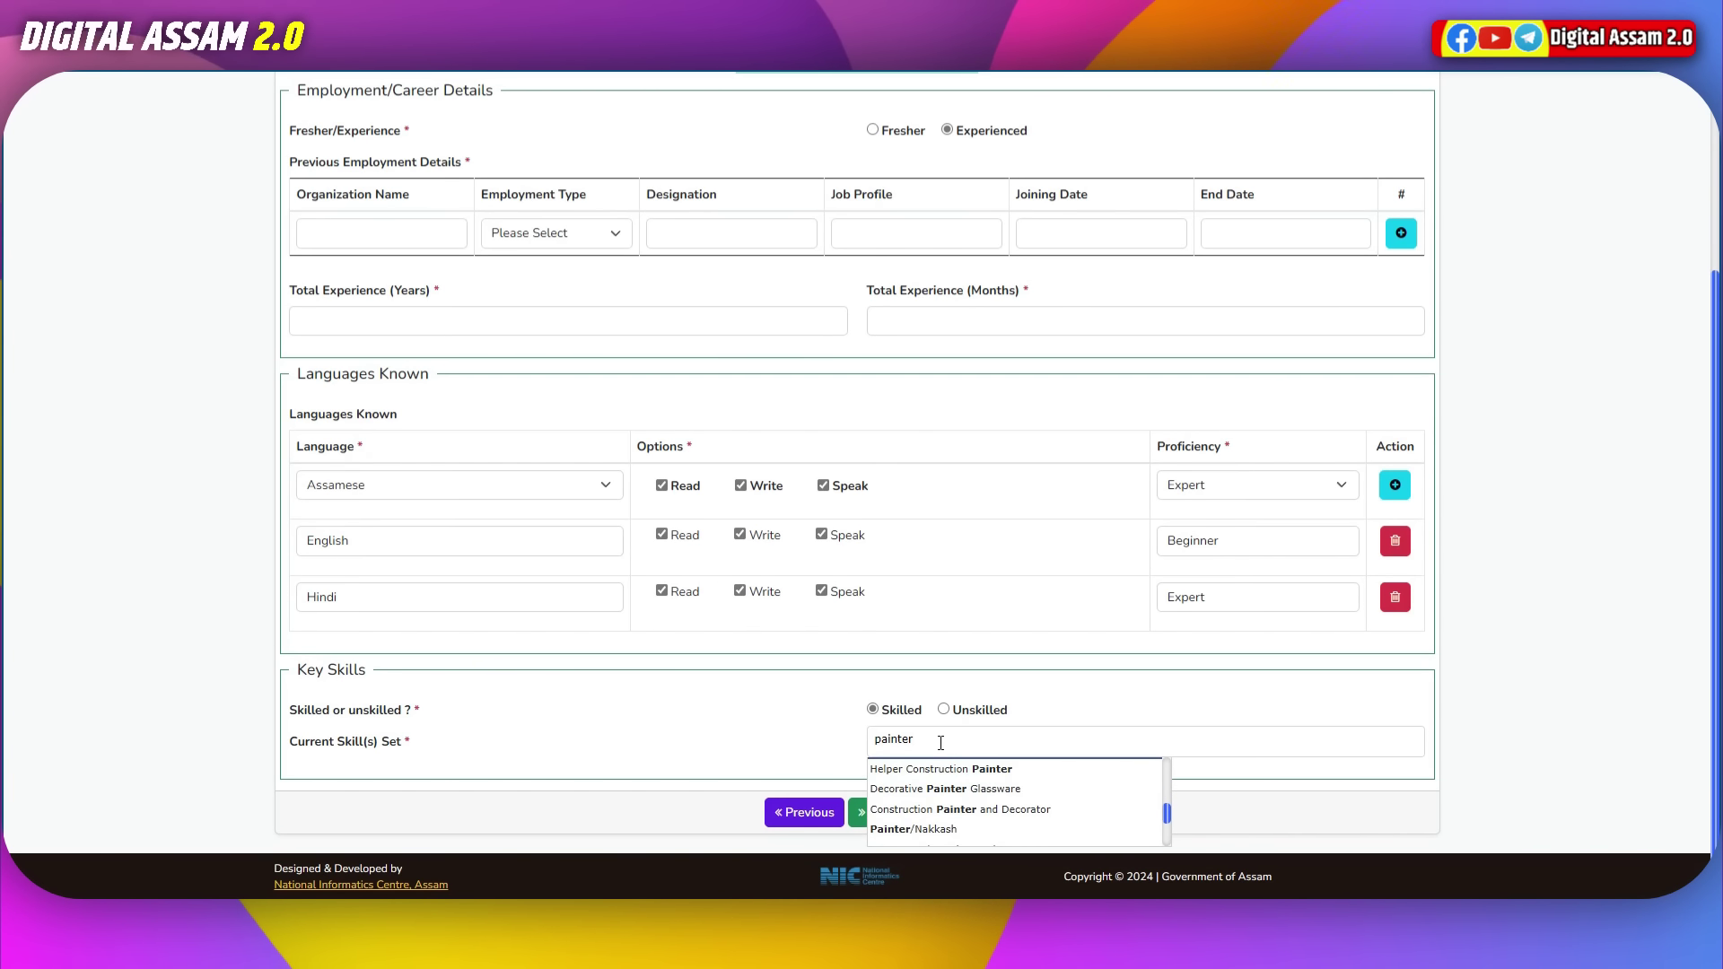
scroll(939, 805, down, 5)
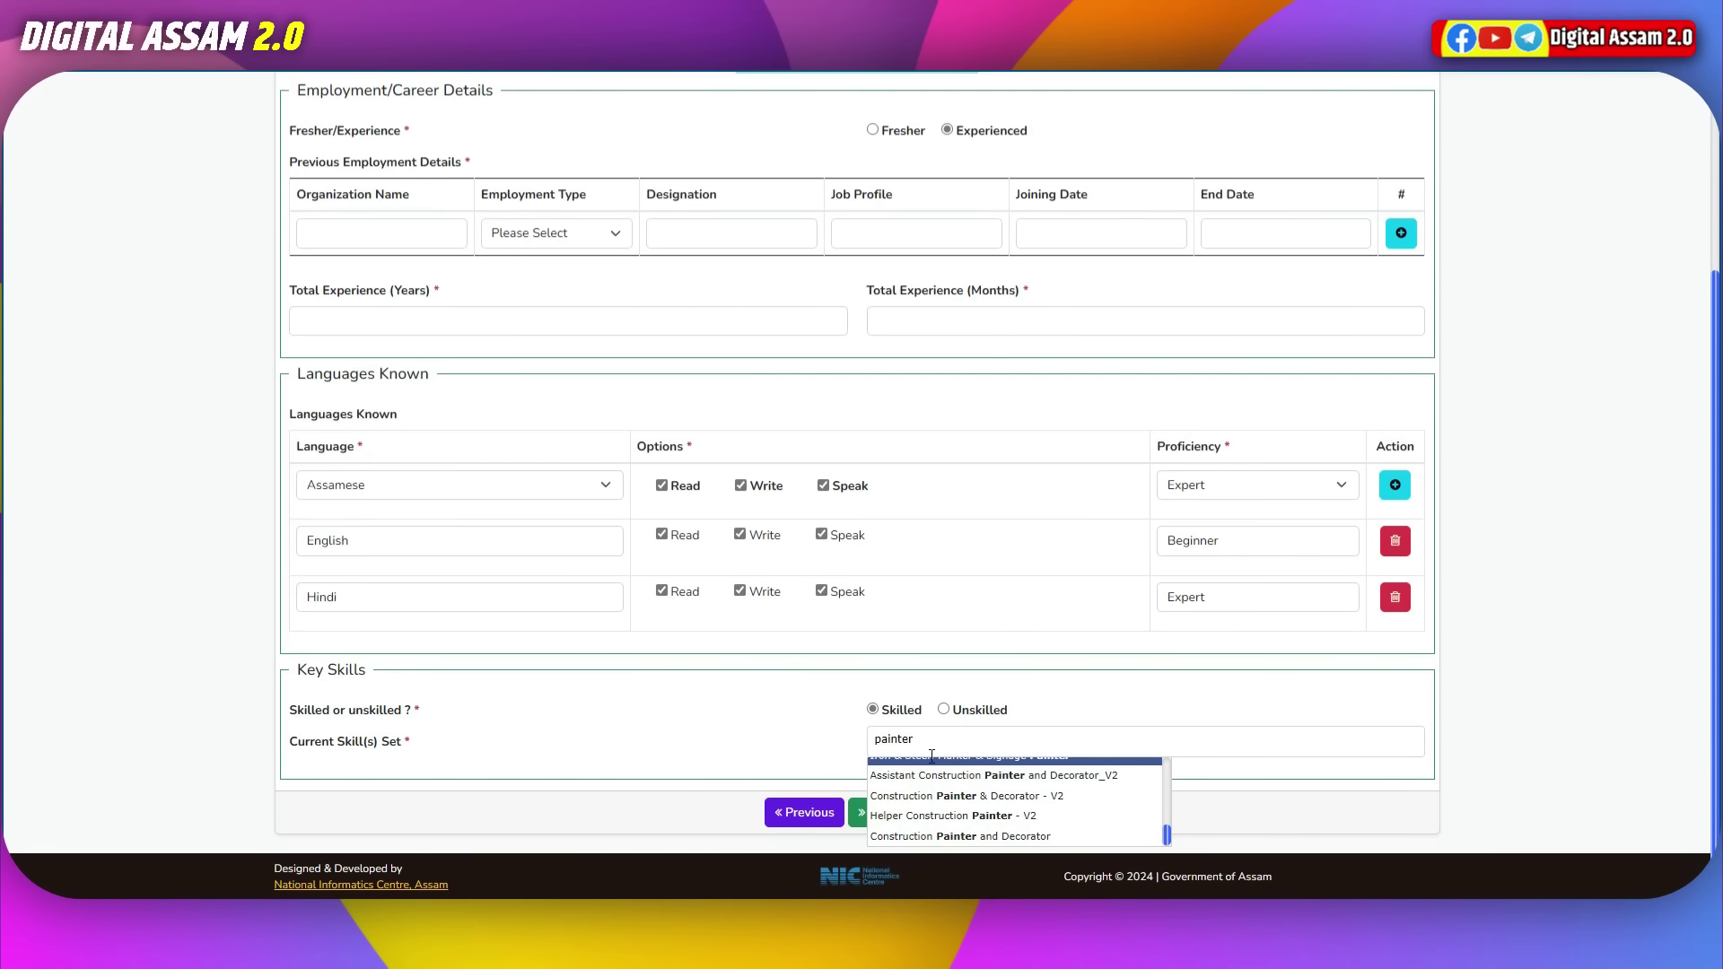
key(BackSpace)
key(BackSpace)
key(BackSpace)
key(BackSpace)
key(BackSpace)
key(BackSpace)
key(BackSpace)
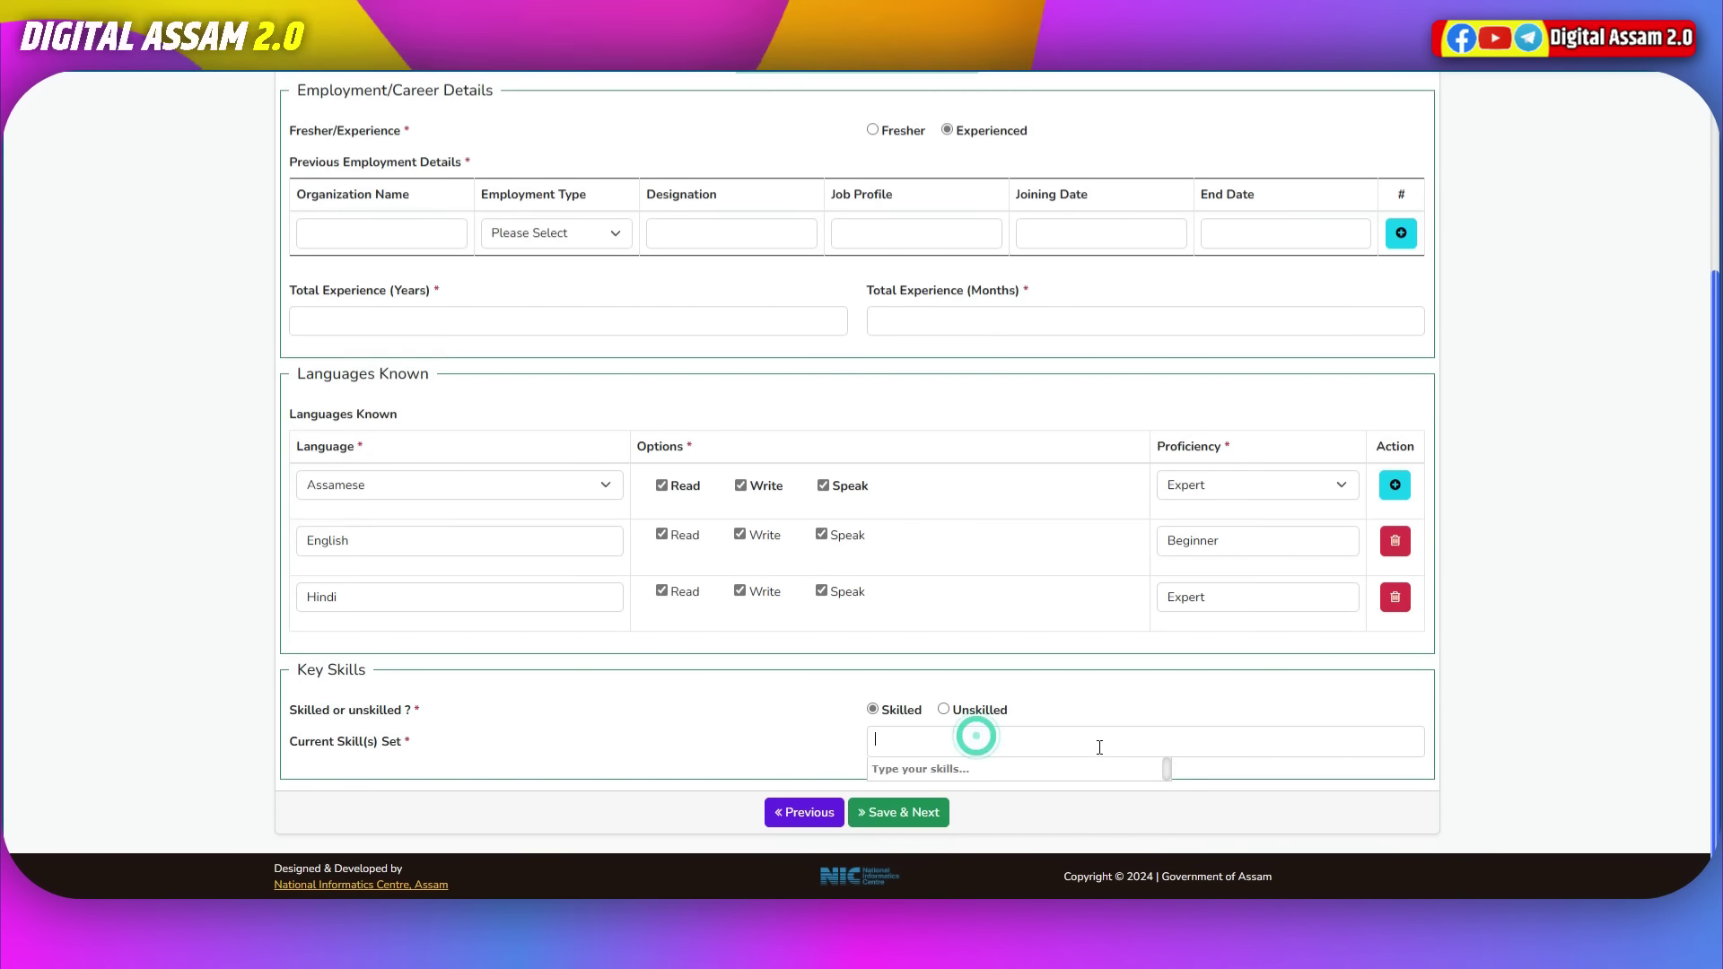
click(908, 754)
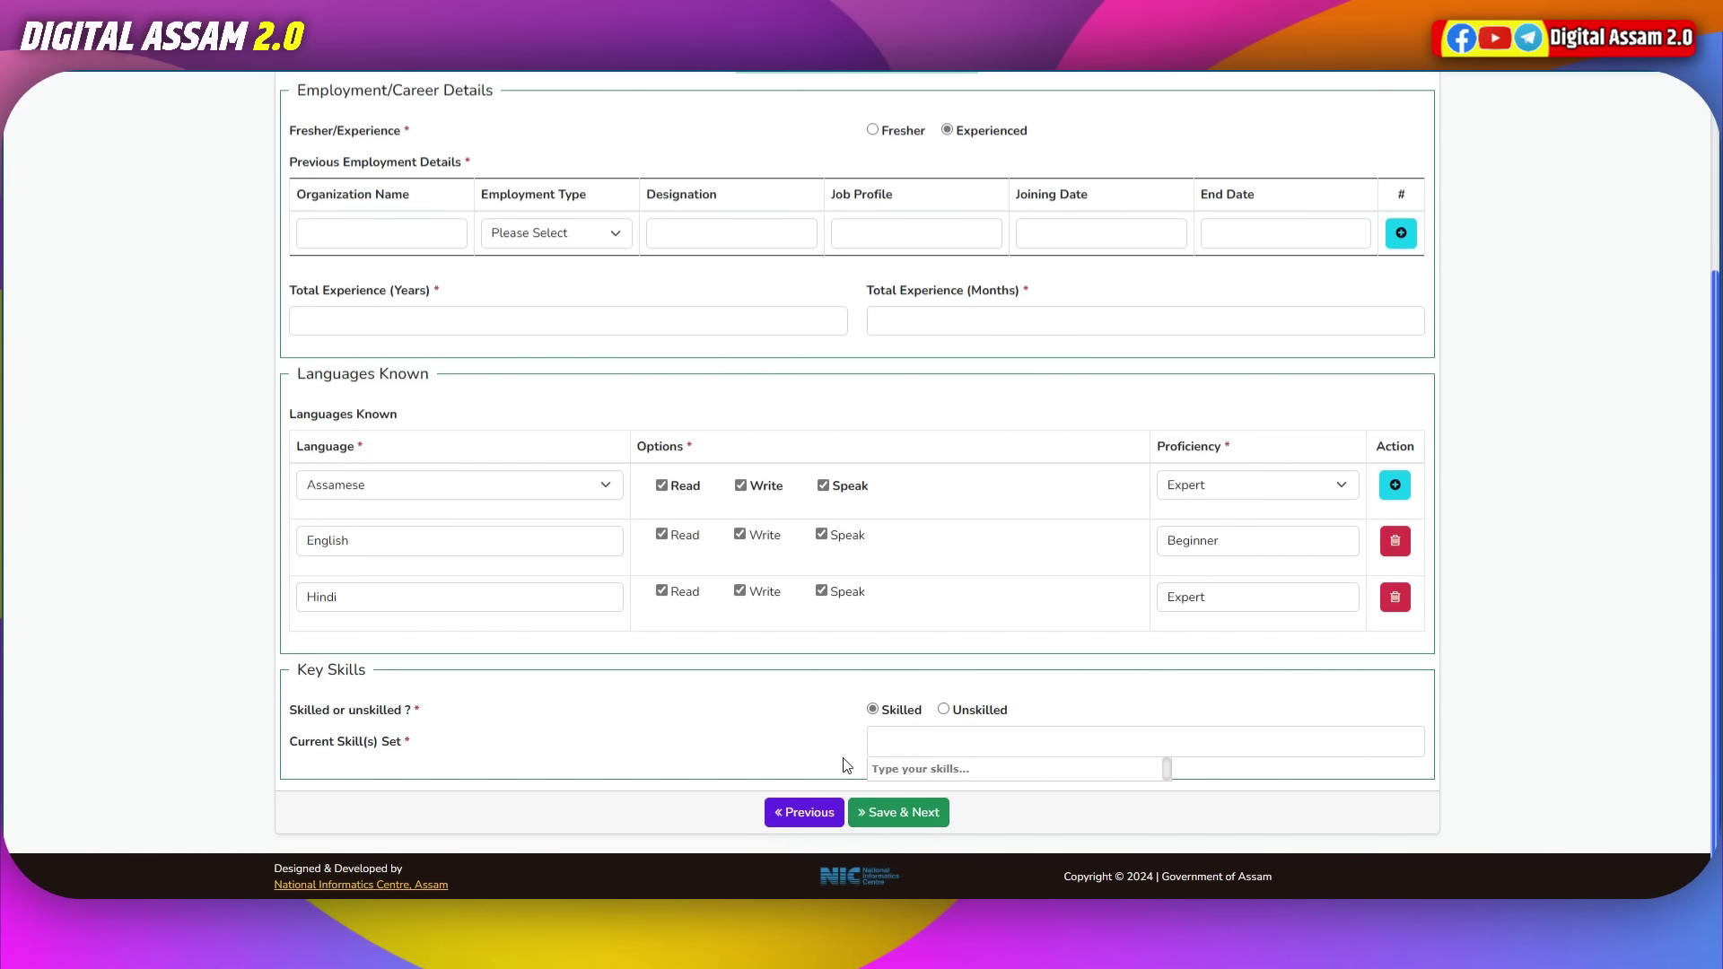
Step: Search the current skill set for "pain", pick a matching skill from the suggestions, and save the section to continue
text(pain)
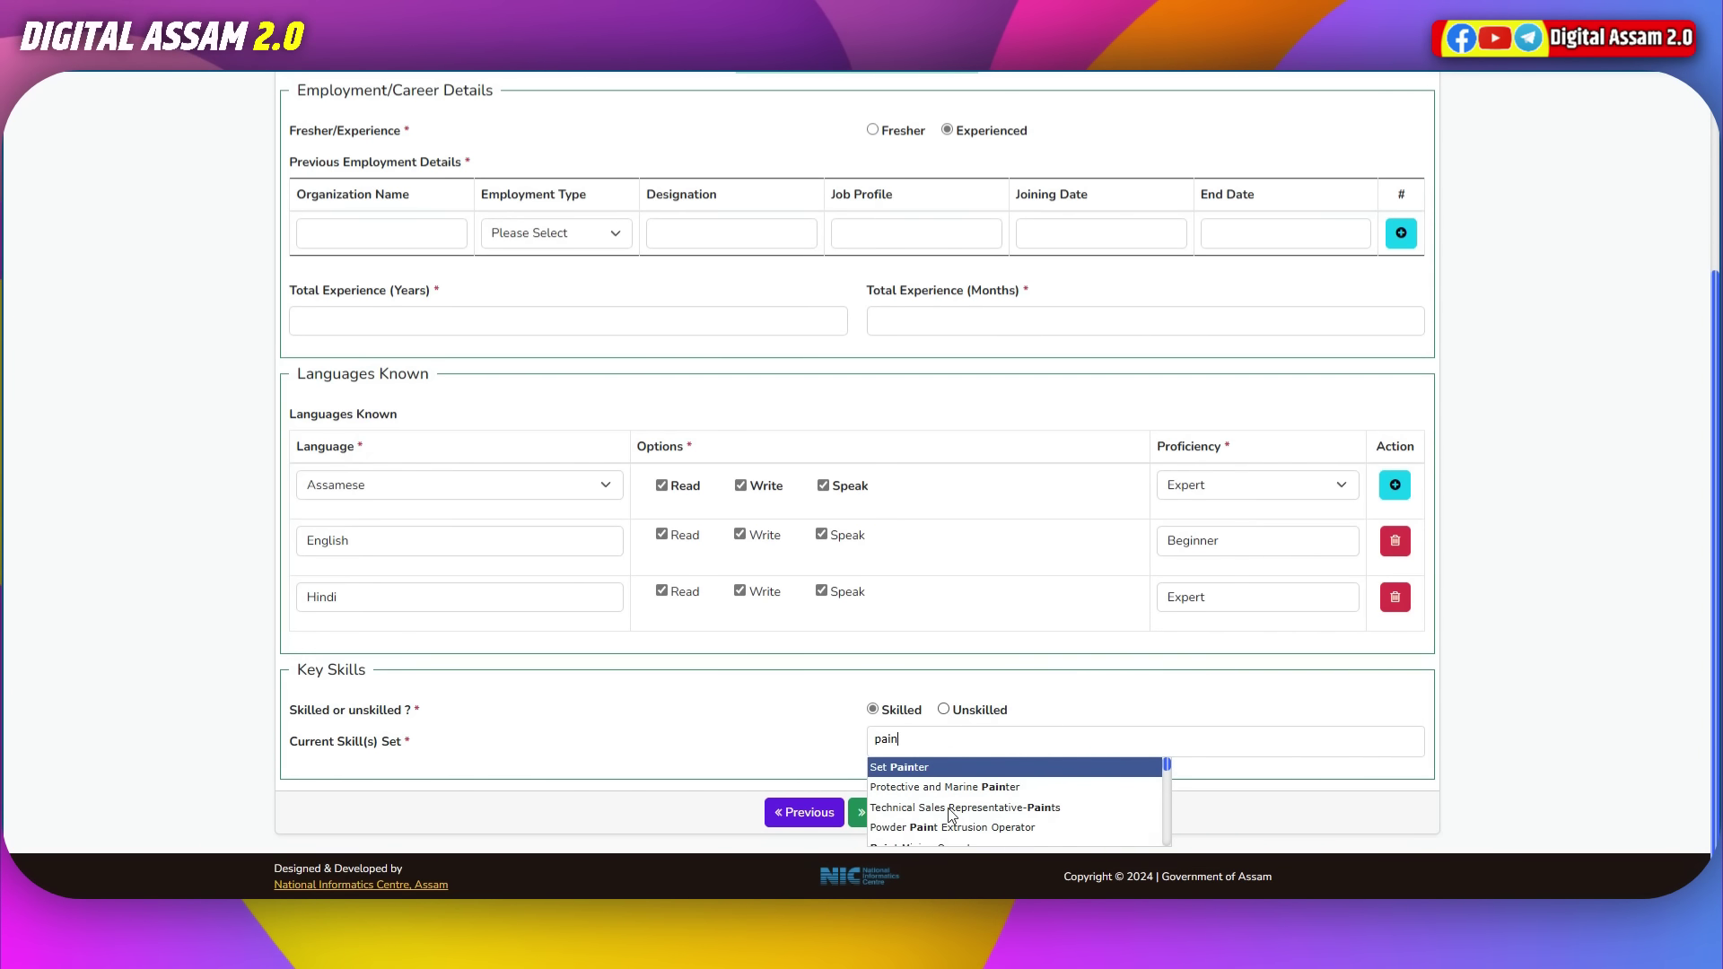
scroll(951, 814, down, 2)
click(921, 804)
click(897, 819)
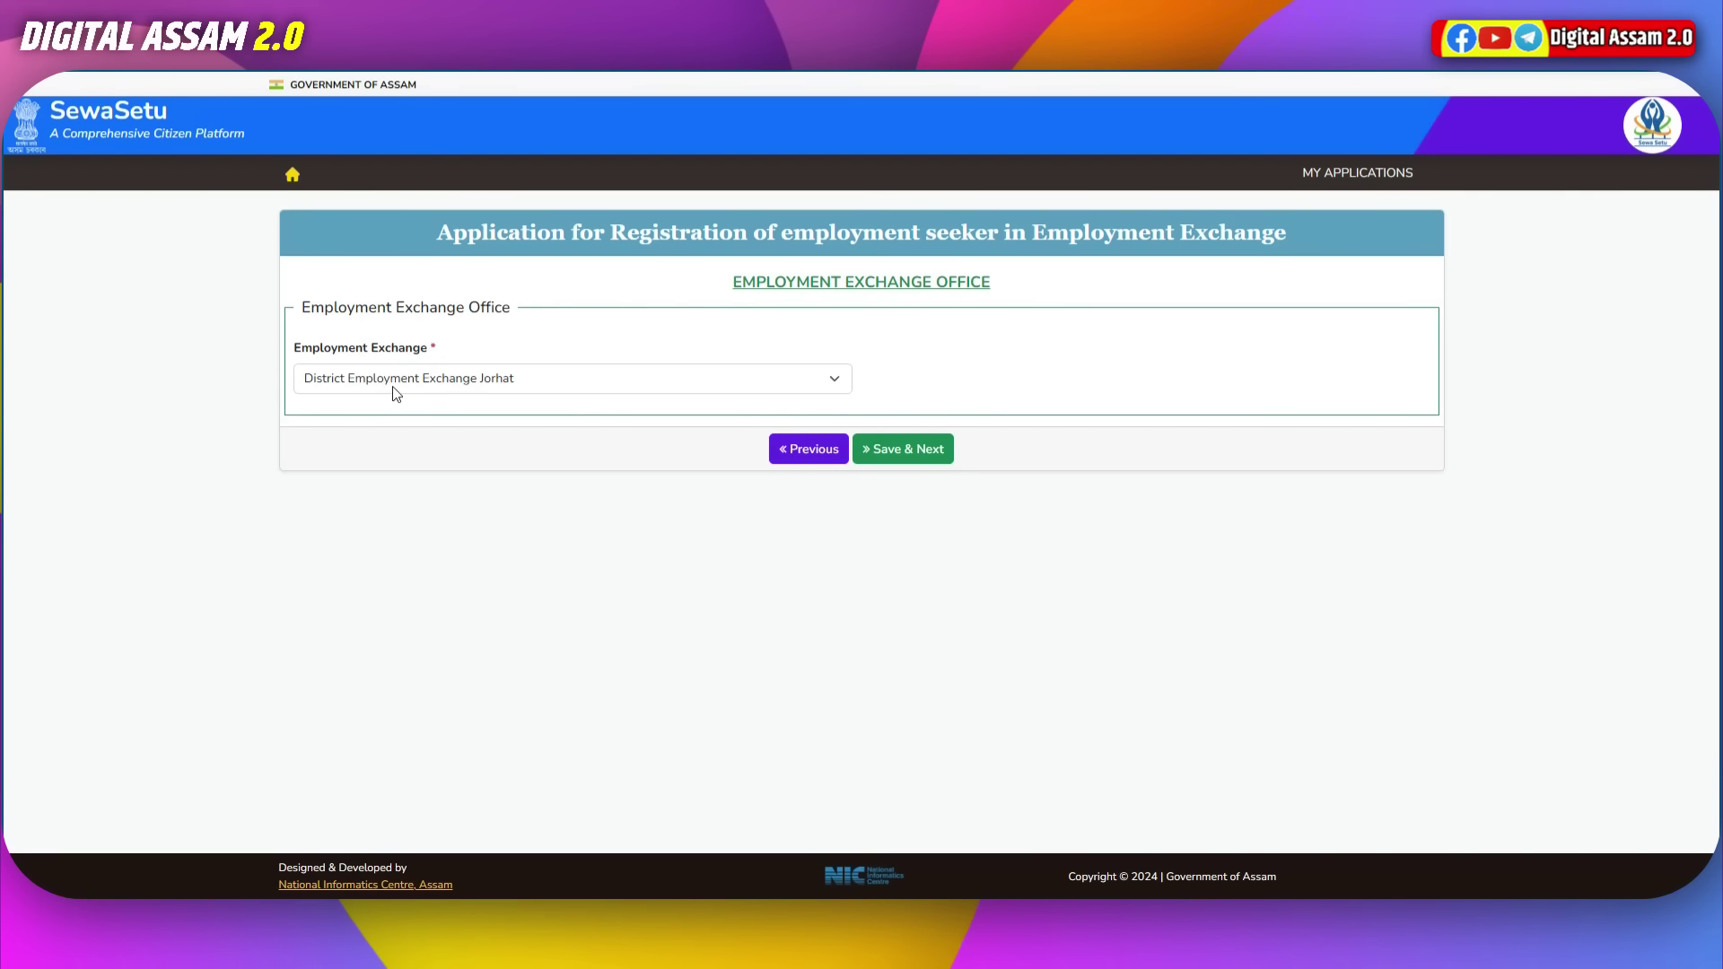
Step: Set the employment exchange to District Employment Exchange Jorhat and save to continue to the enclosures
click(370, 381)
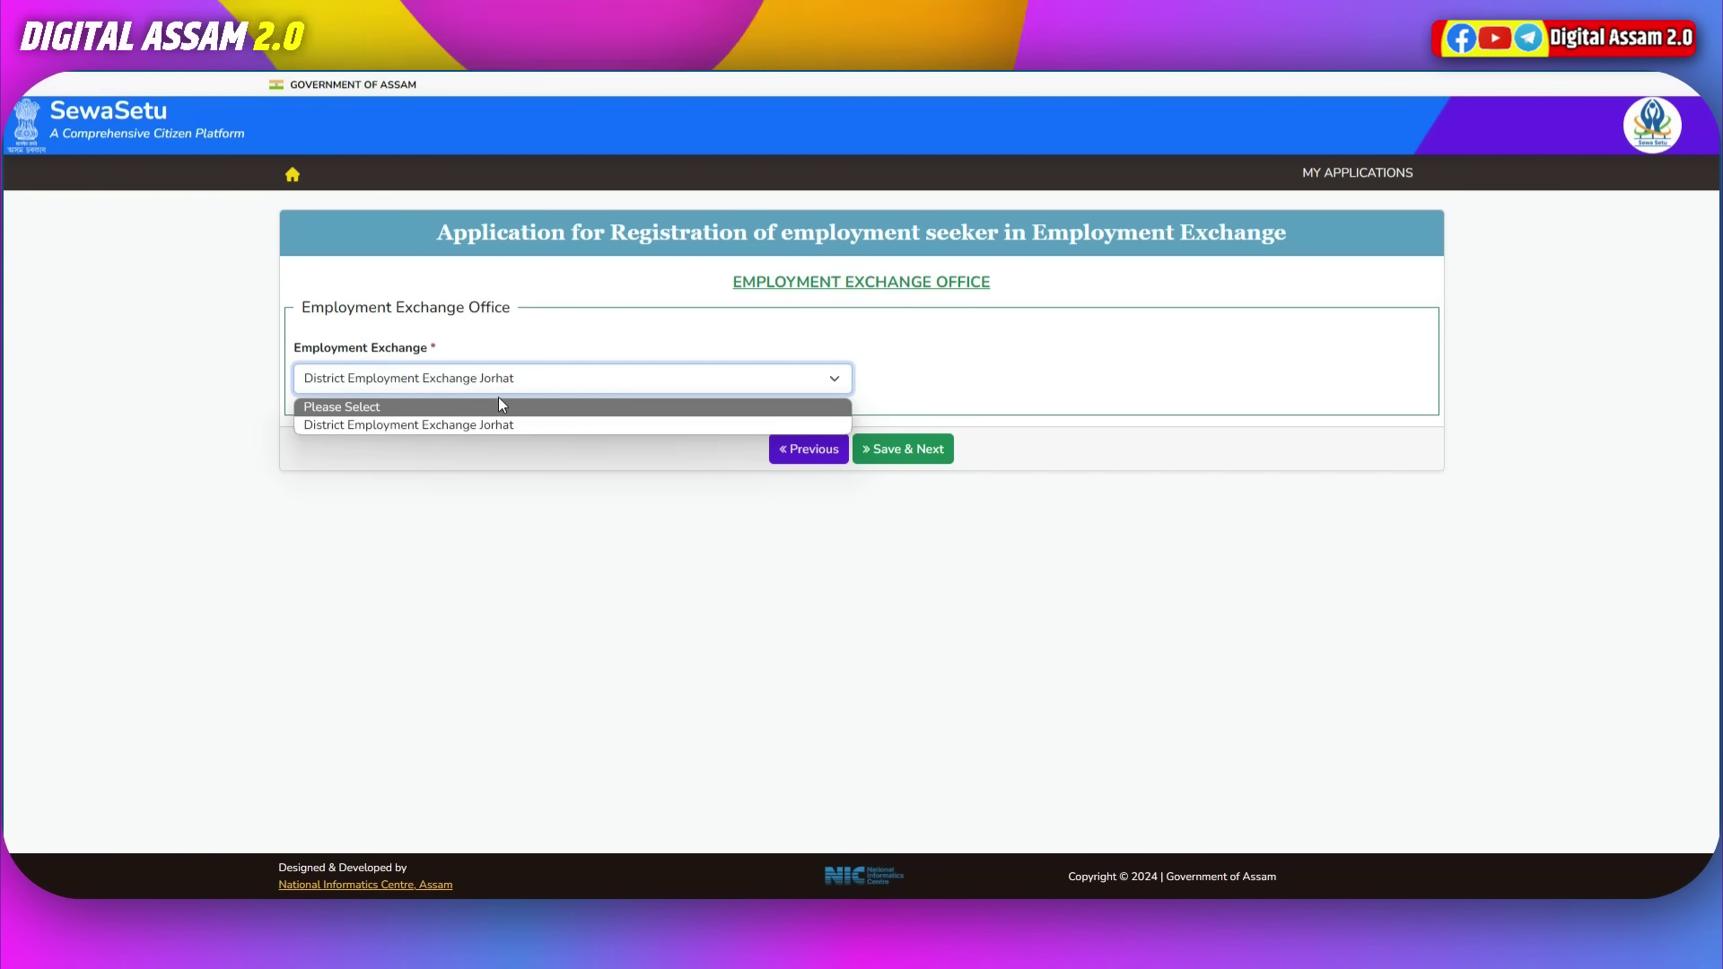
click(499, 426)
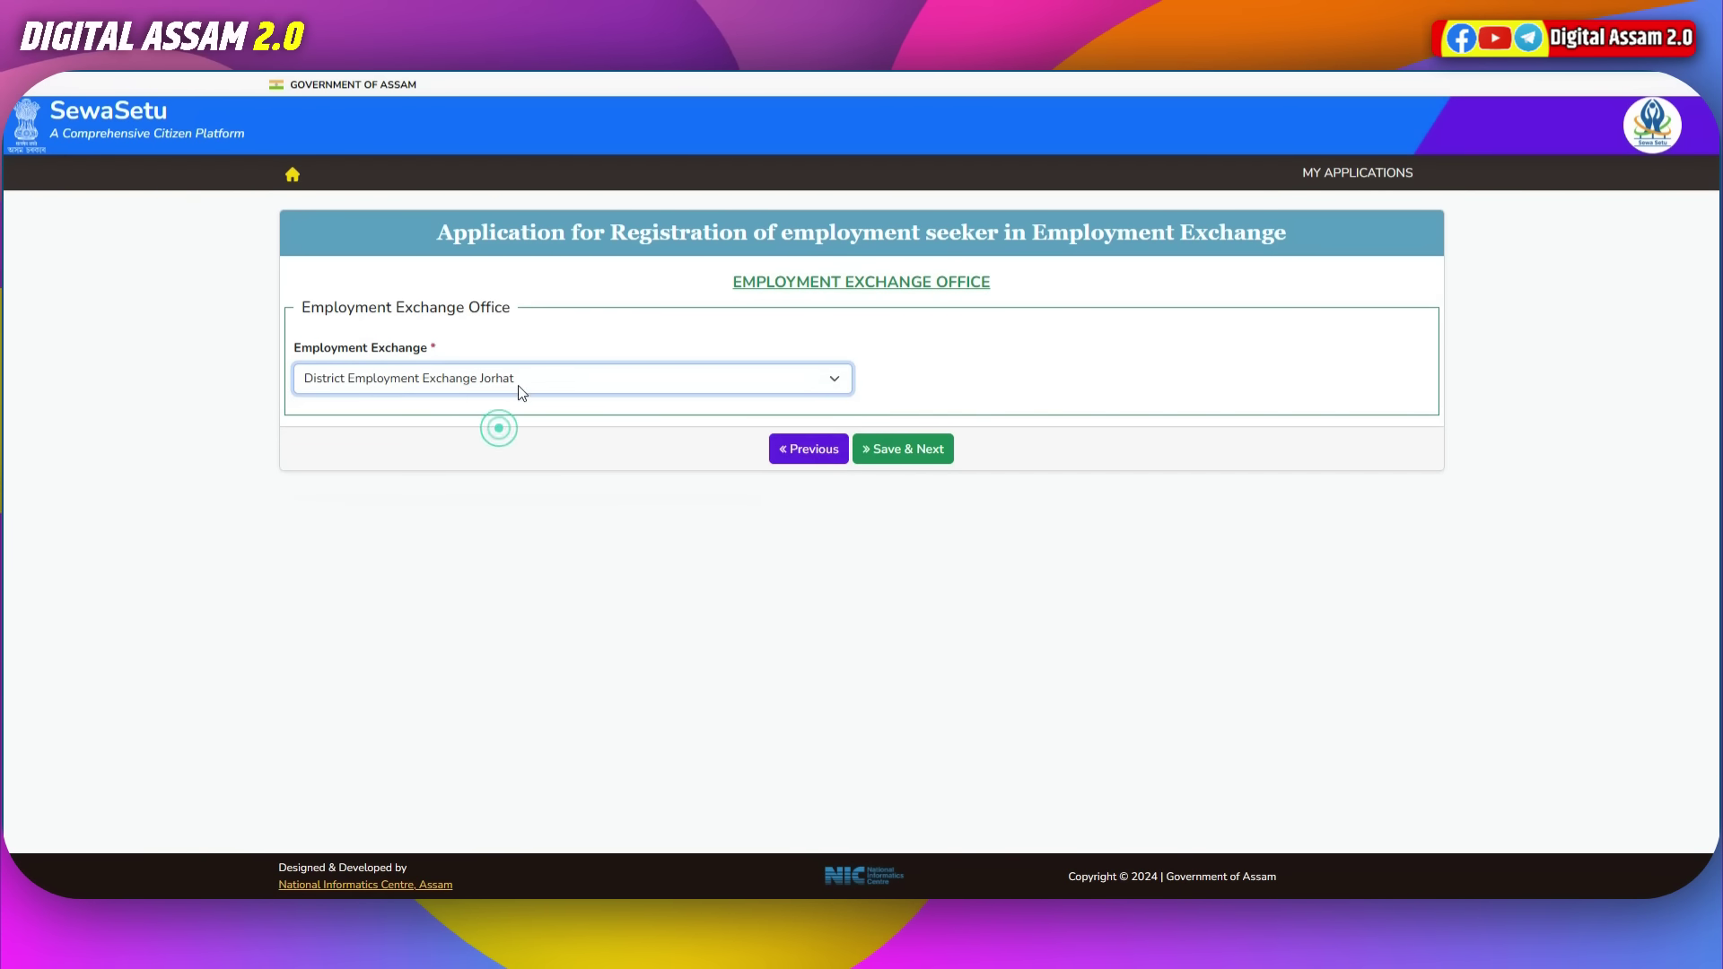
click(919, 461)
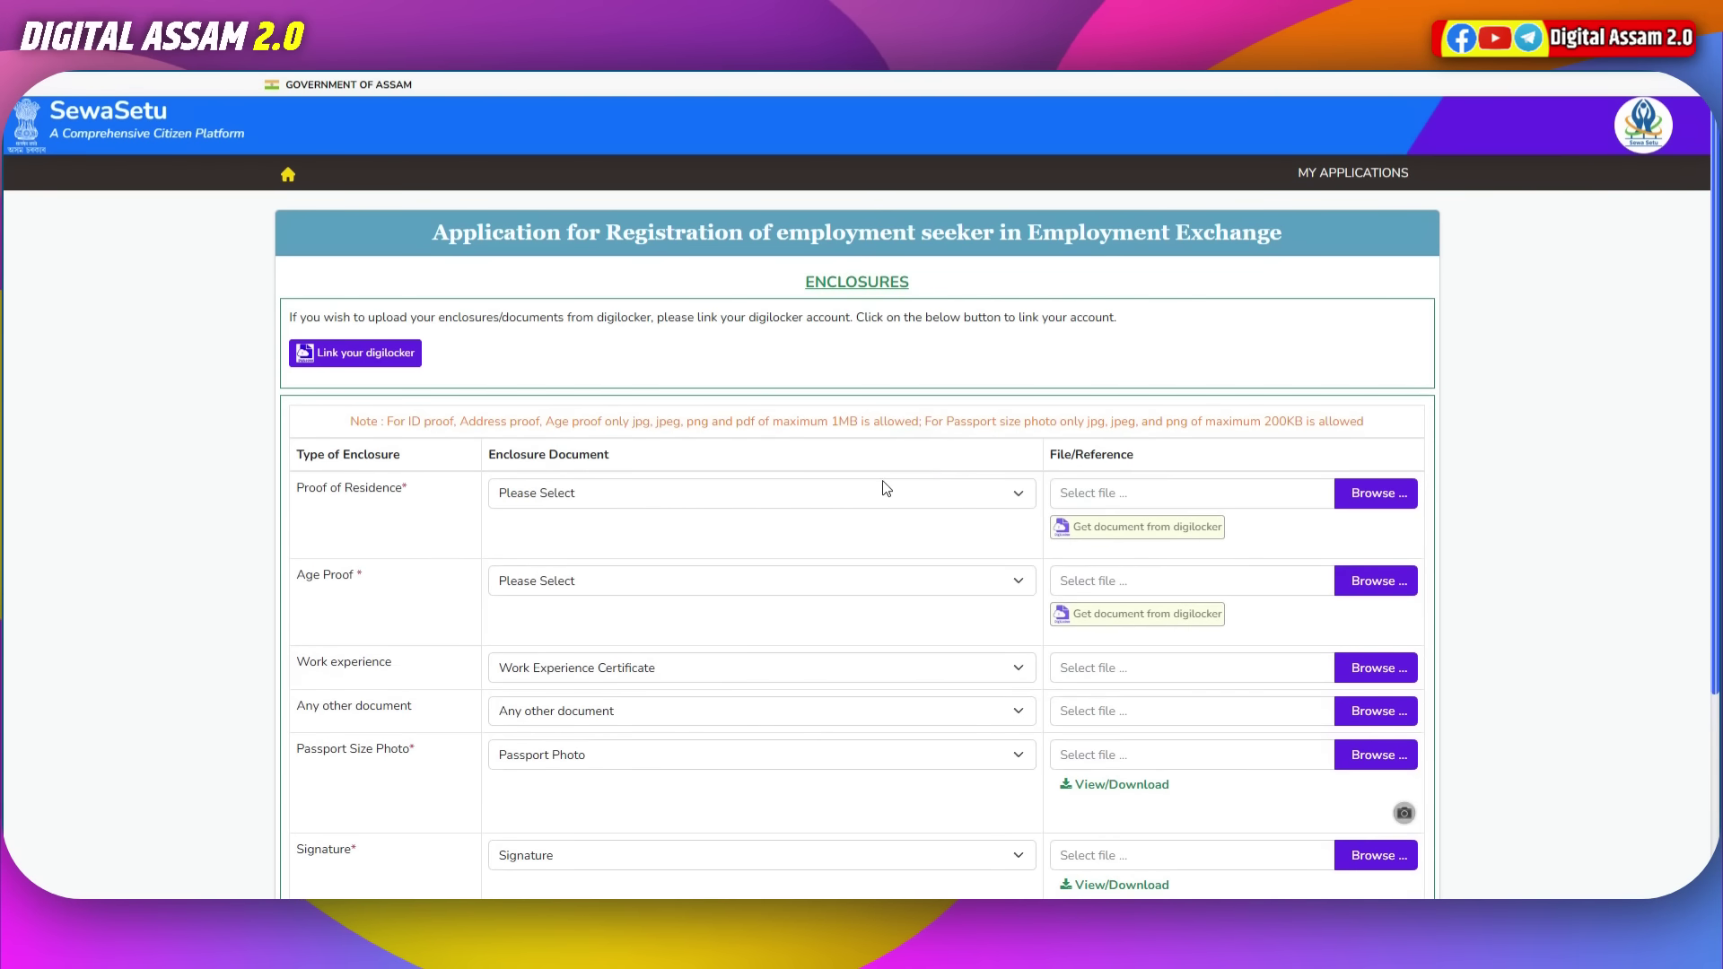
Step: Examine the document choices offered for proof of residence, age proof, work experience and any other document without selecting any
scroll(885, 489, down, 3)
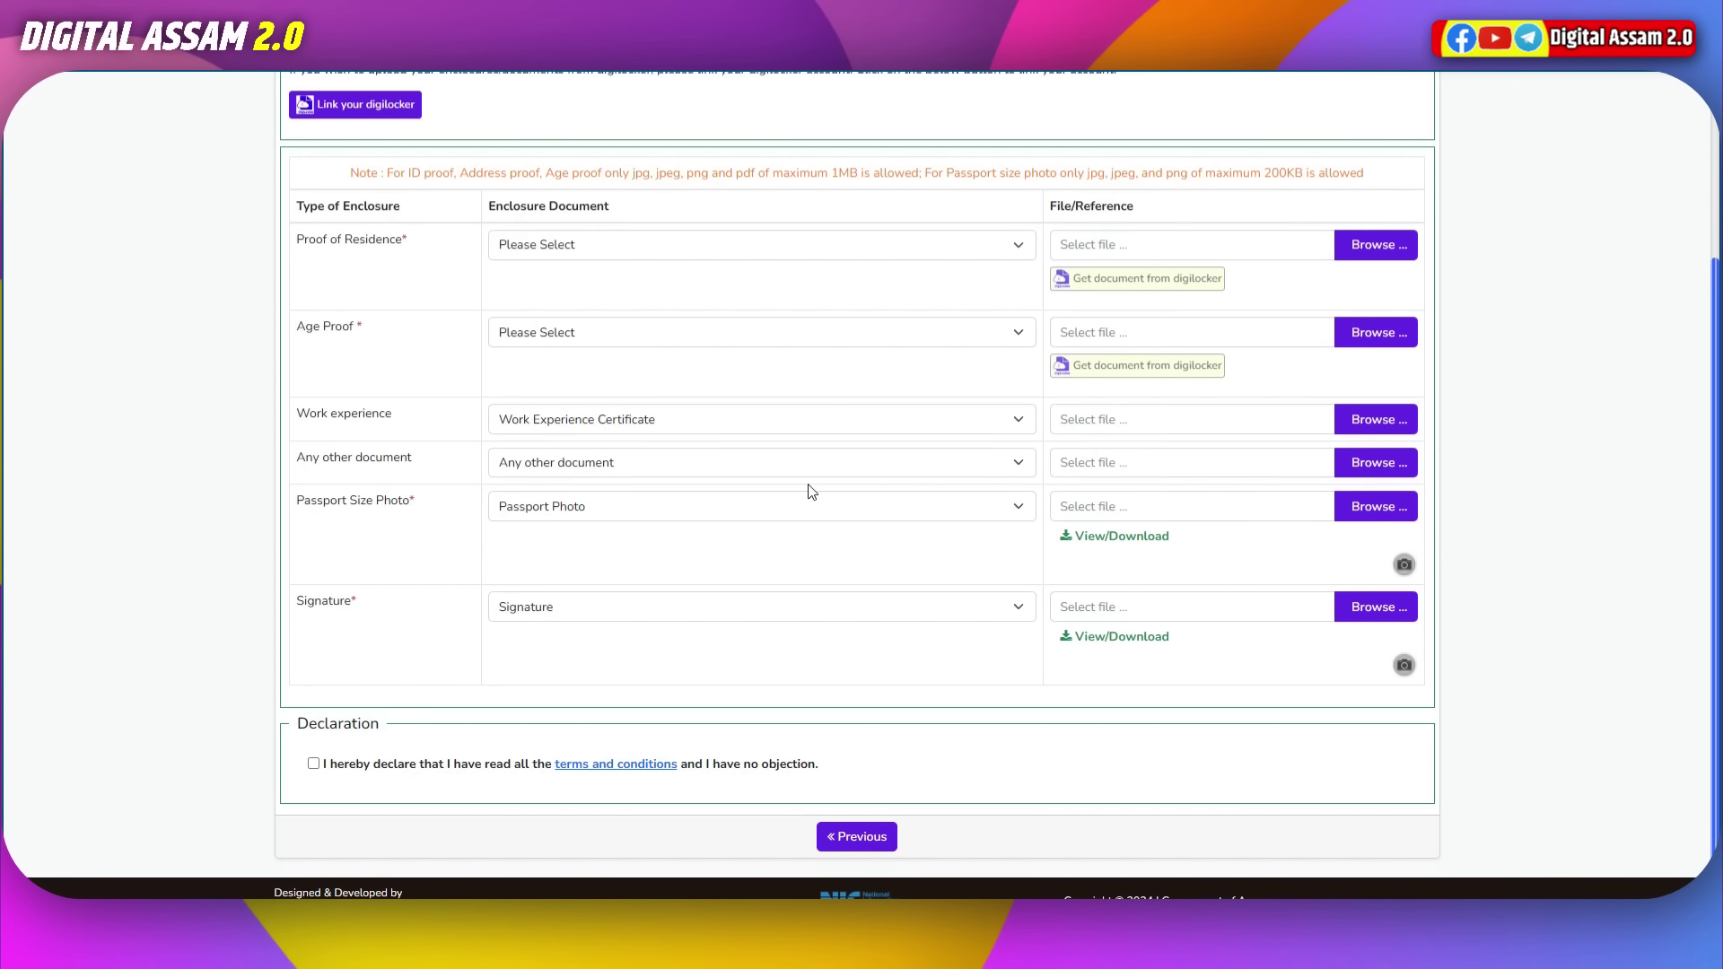
scroll(811, 492, up, 2)
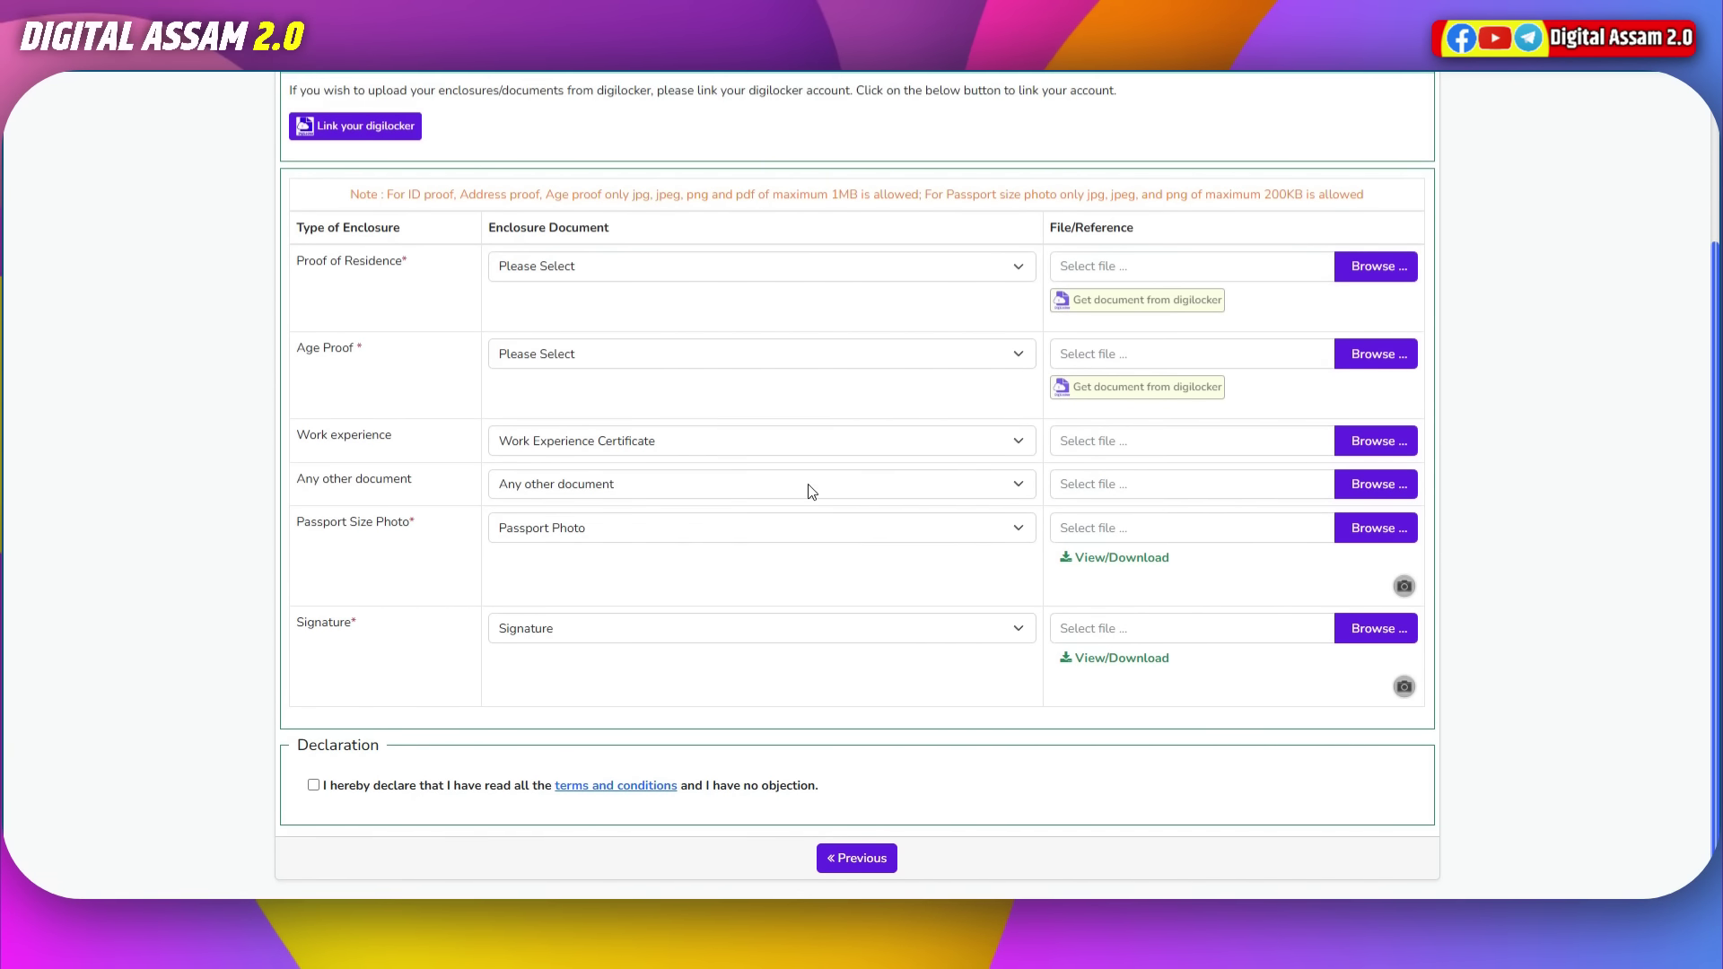
click(574, 375)
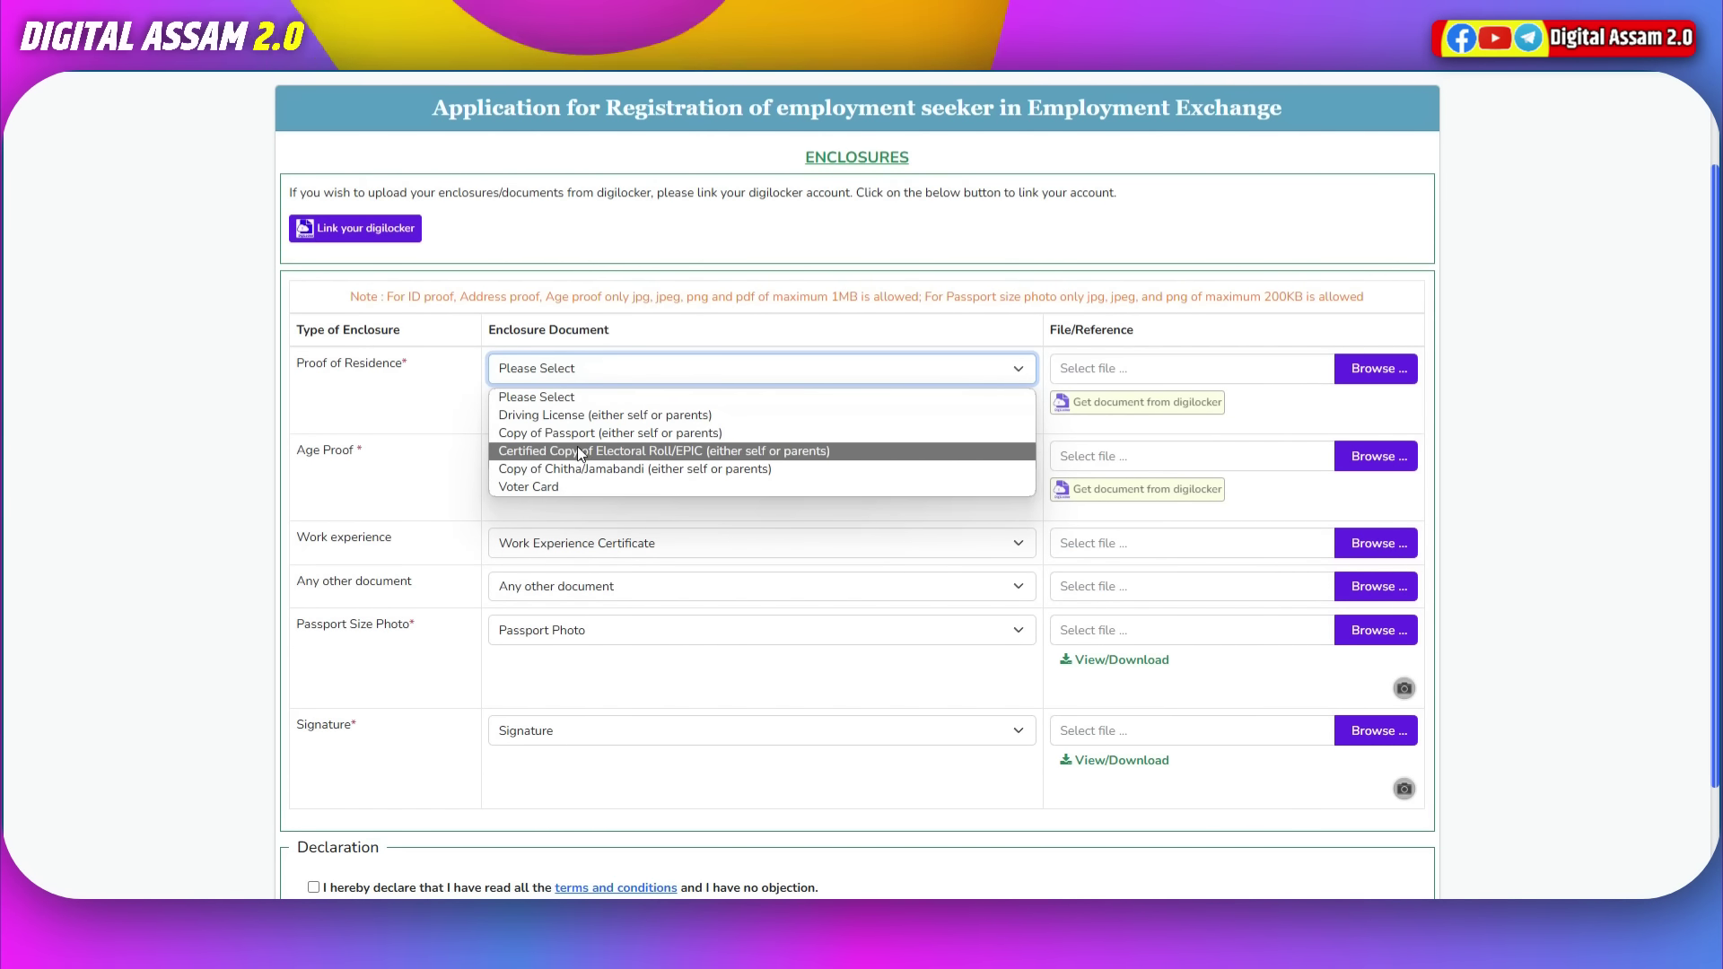
click(382, 401)
click(594, 455)
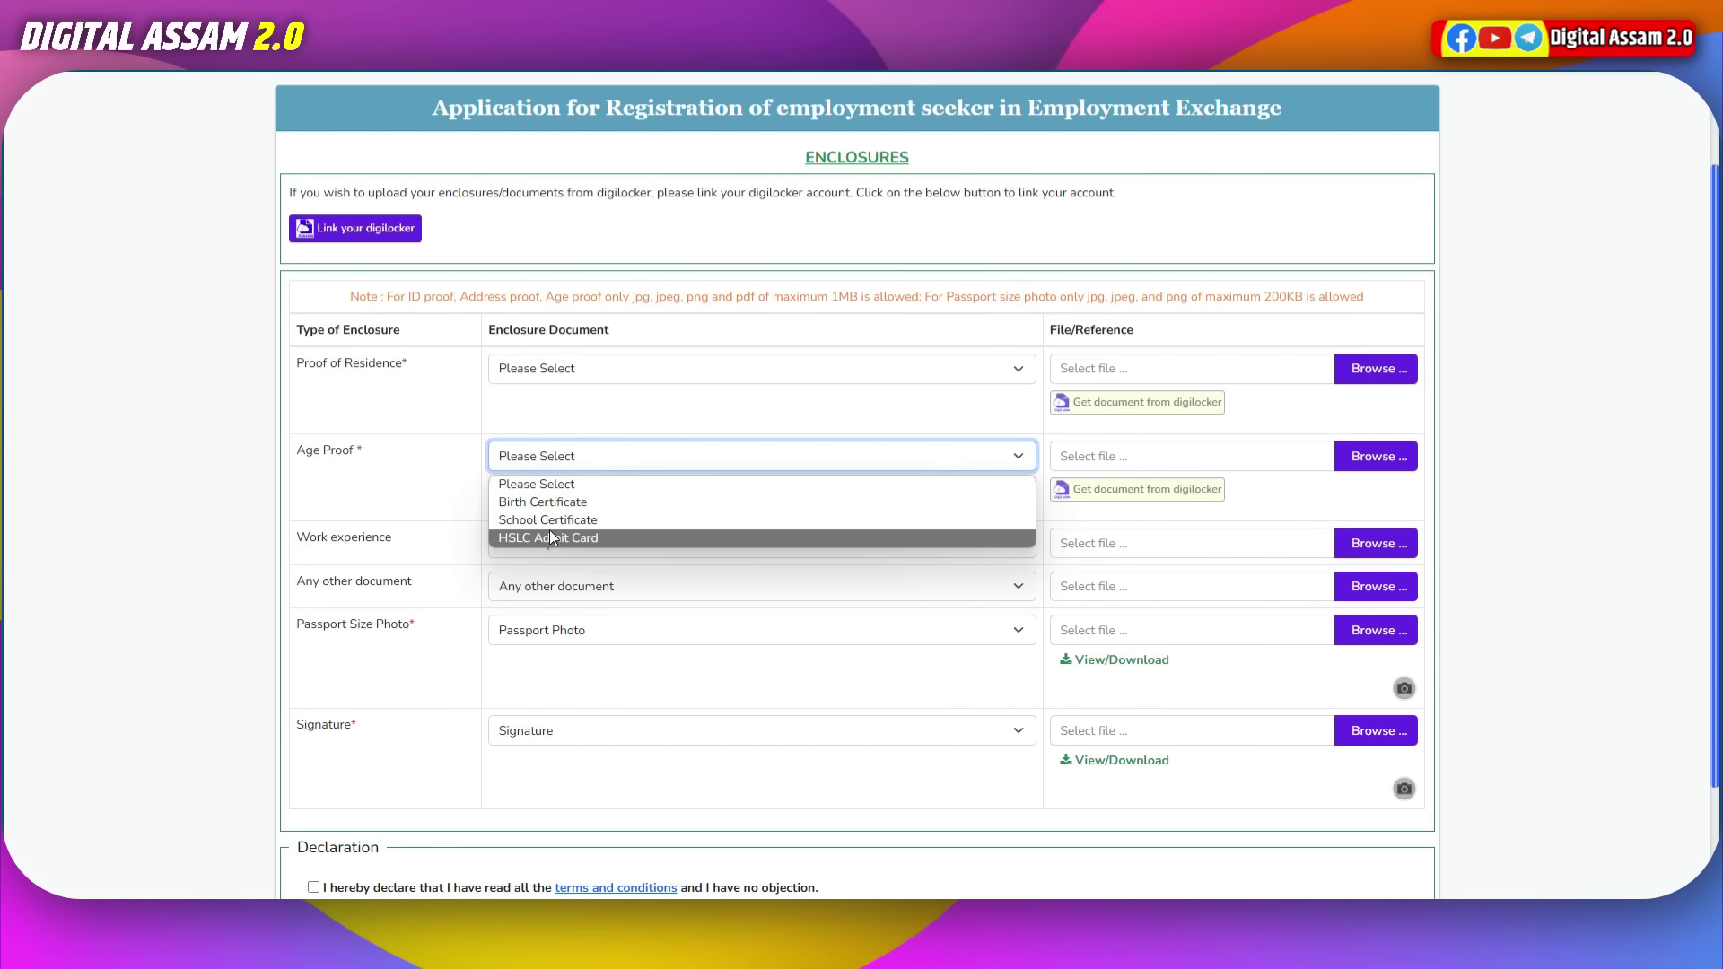
click(435, 476)
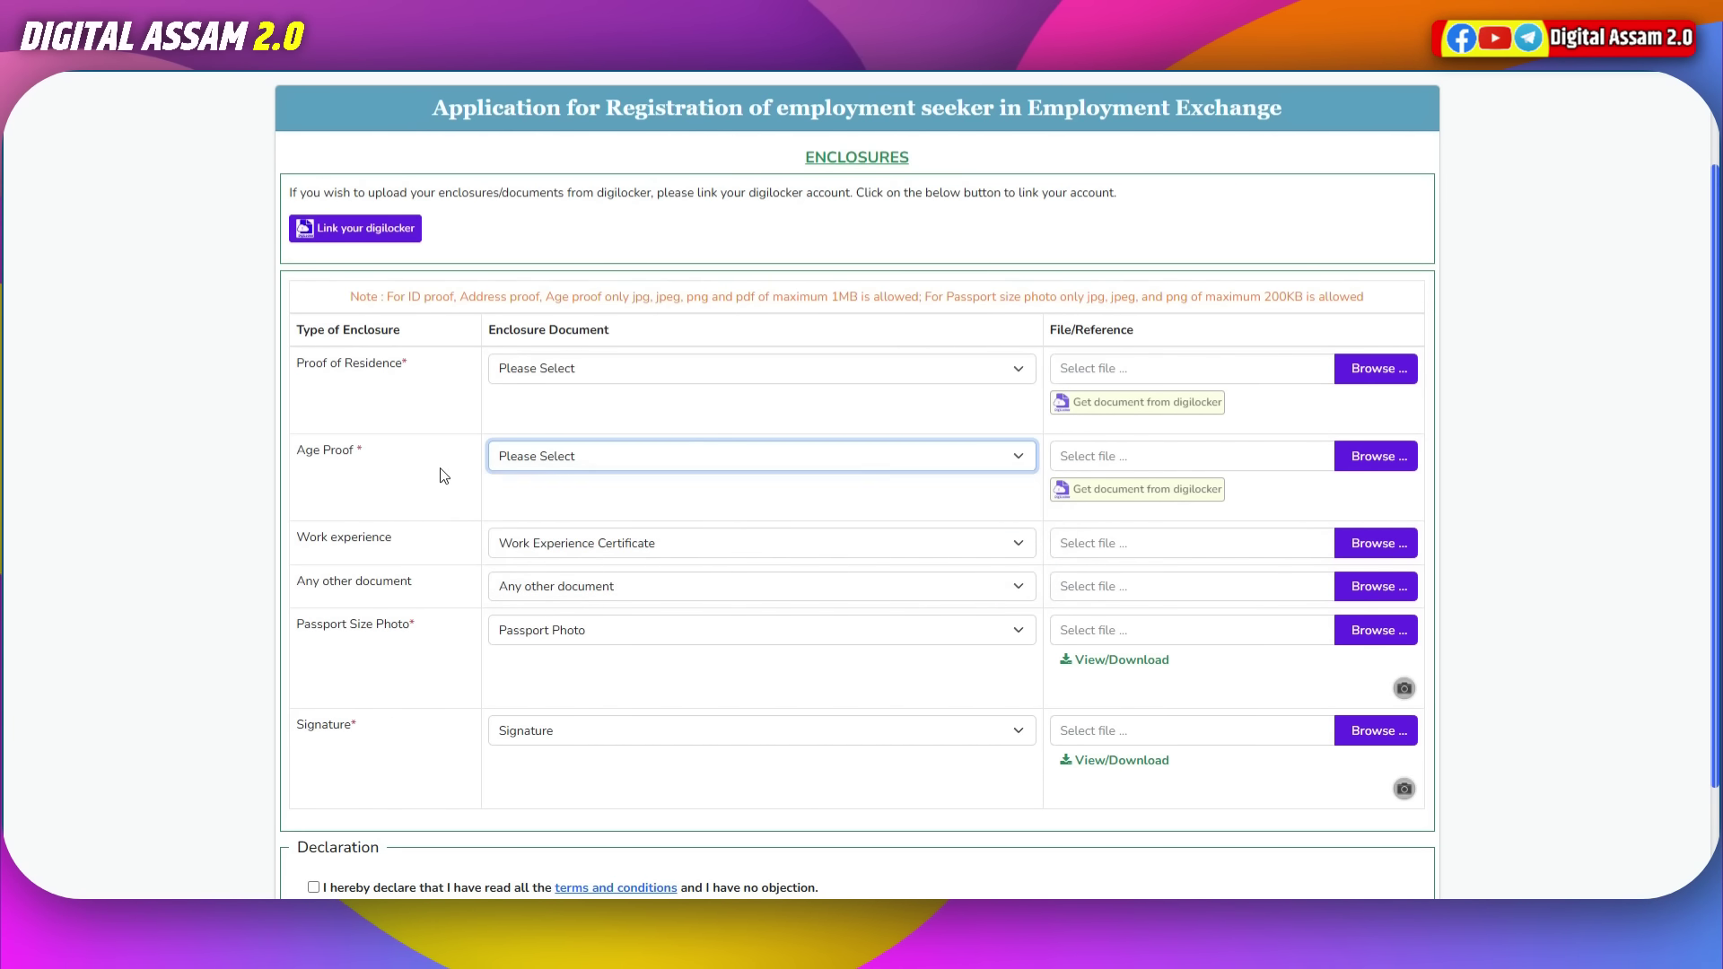
click(434, 465)
click(526, 540)
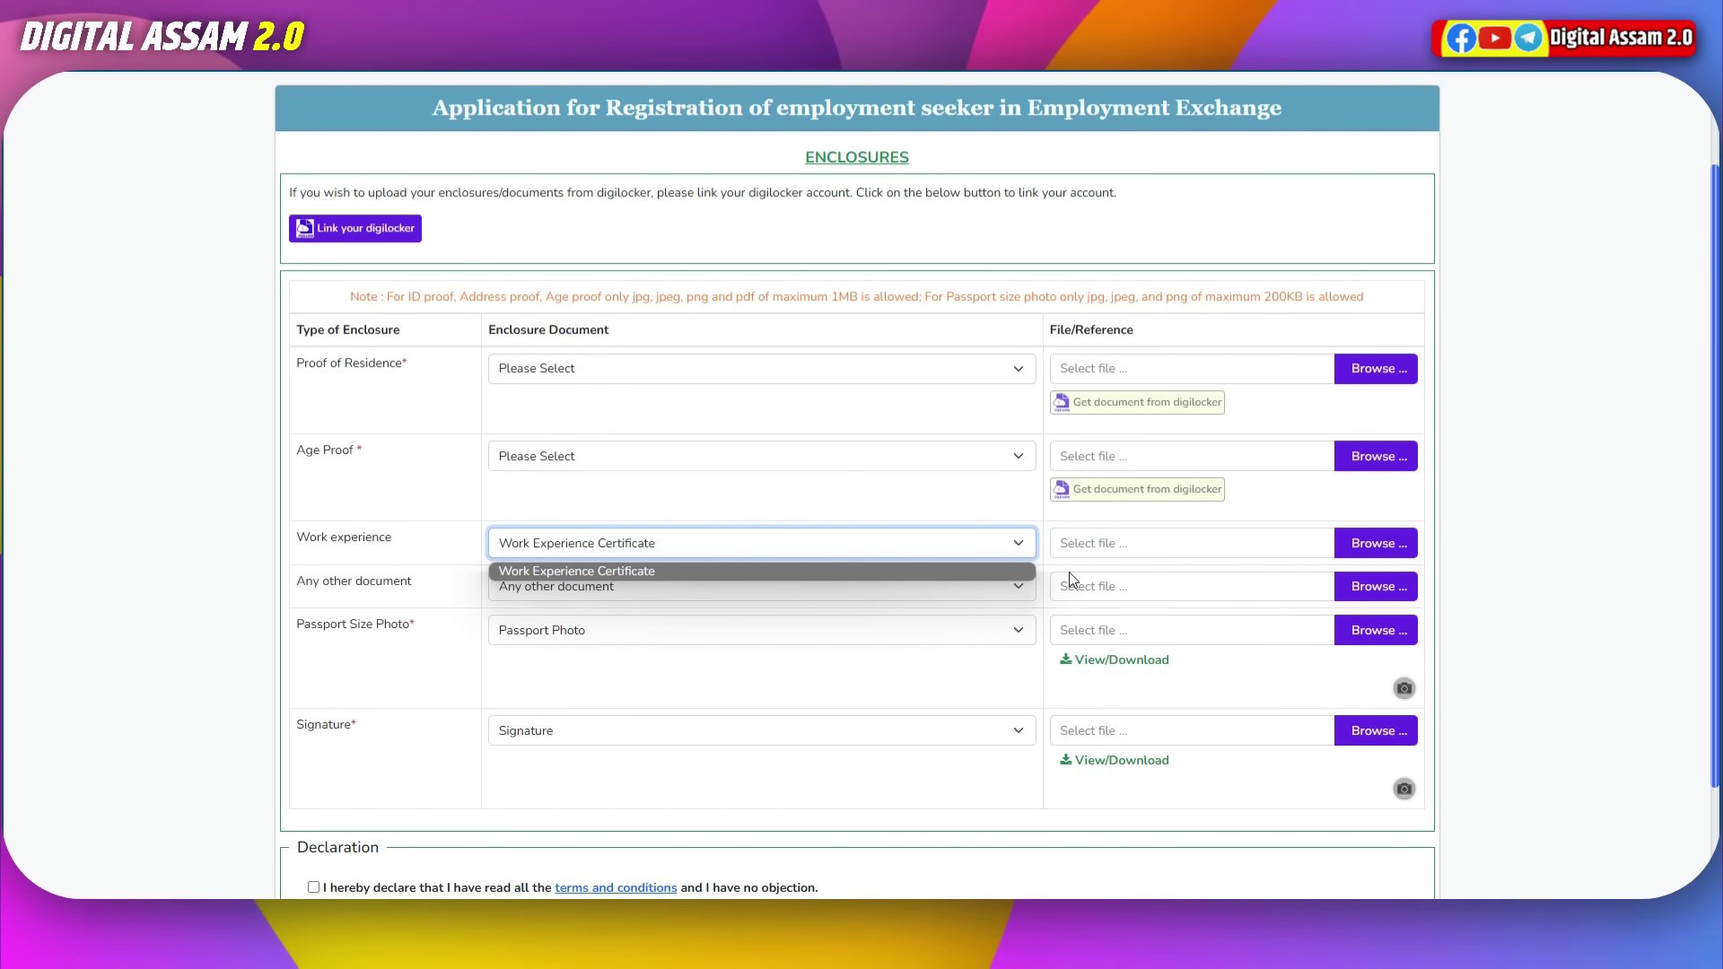
click(449, 498)
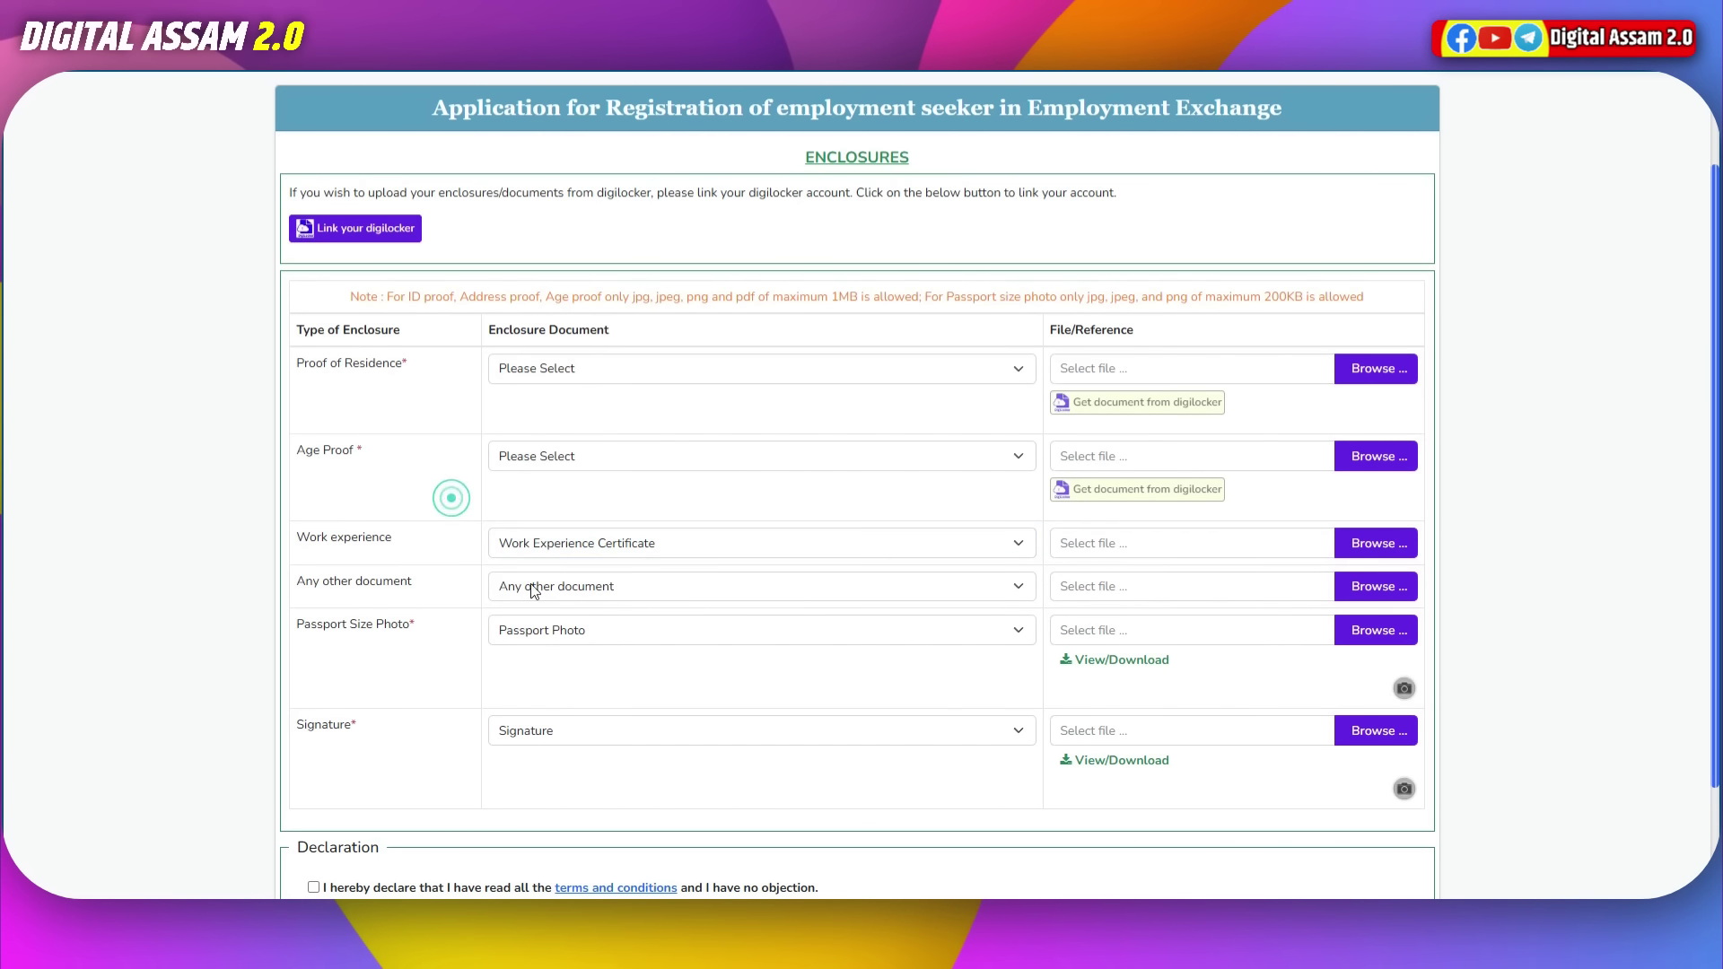
click(498, 586)
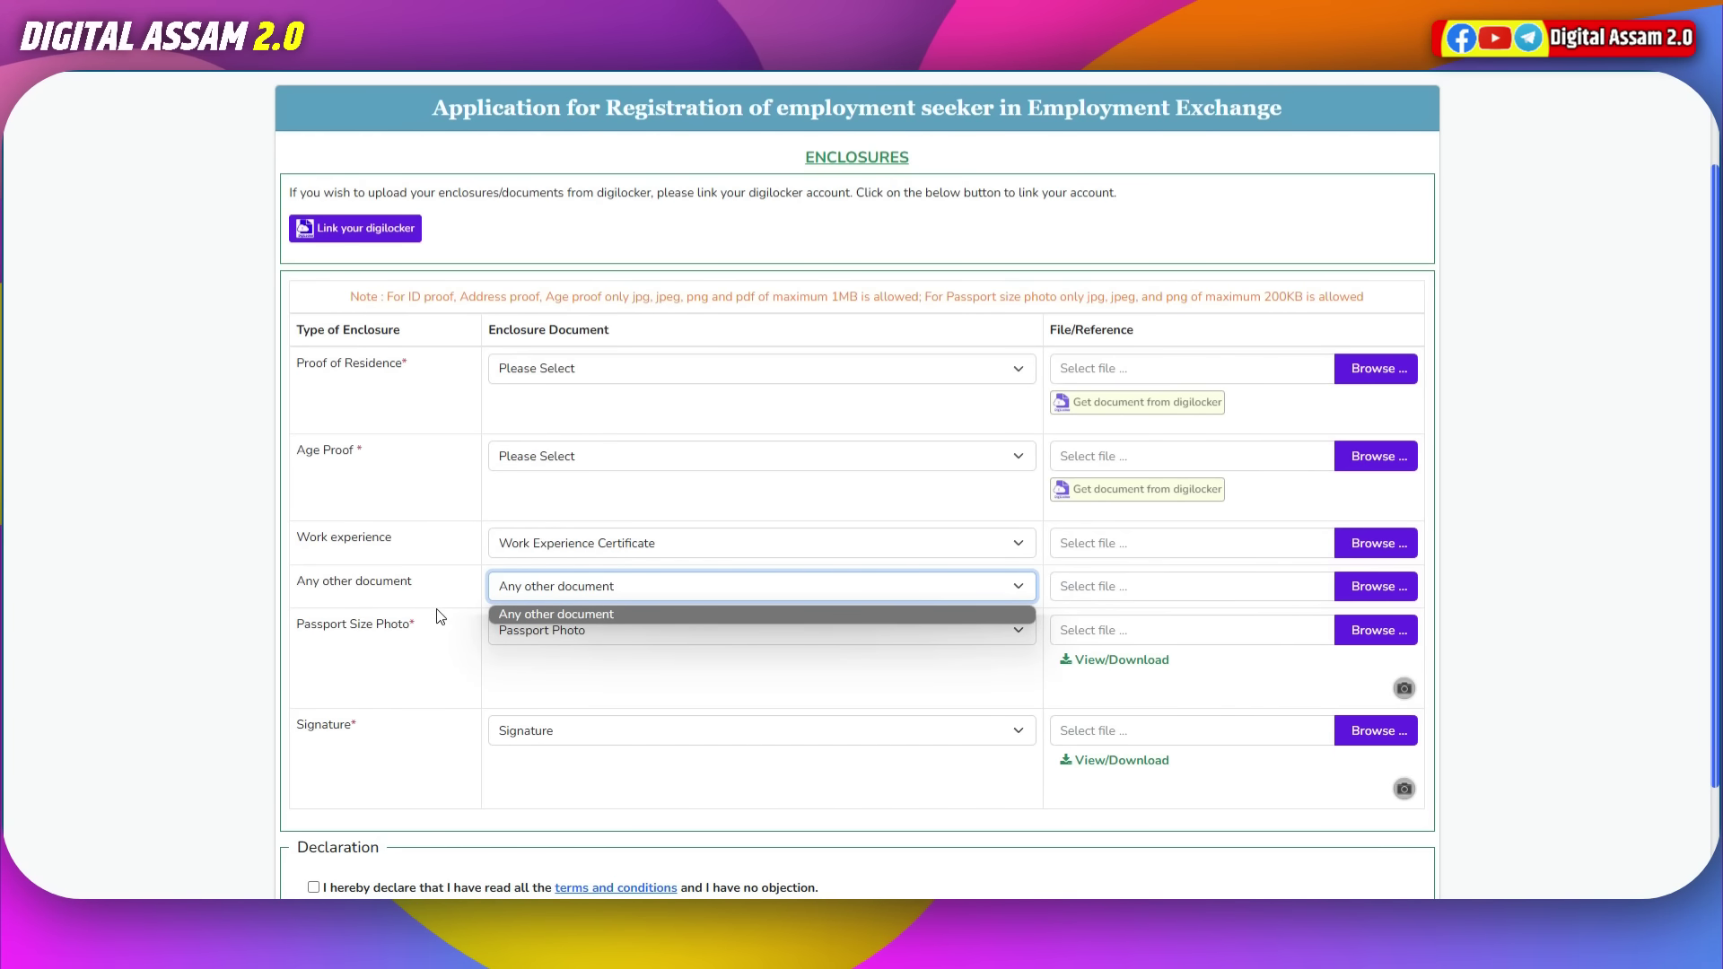
click(399, 697)
Step: Accept the terms and conditions declaration and try to save the enclosures section to continue
scroll(837, 604, down, 3)
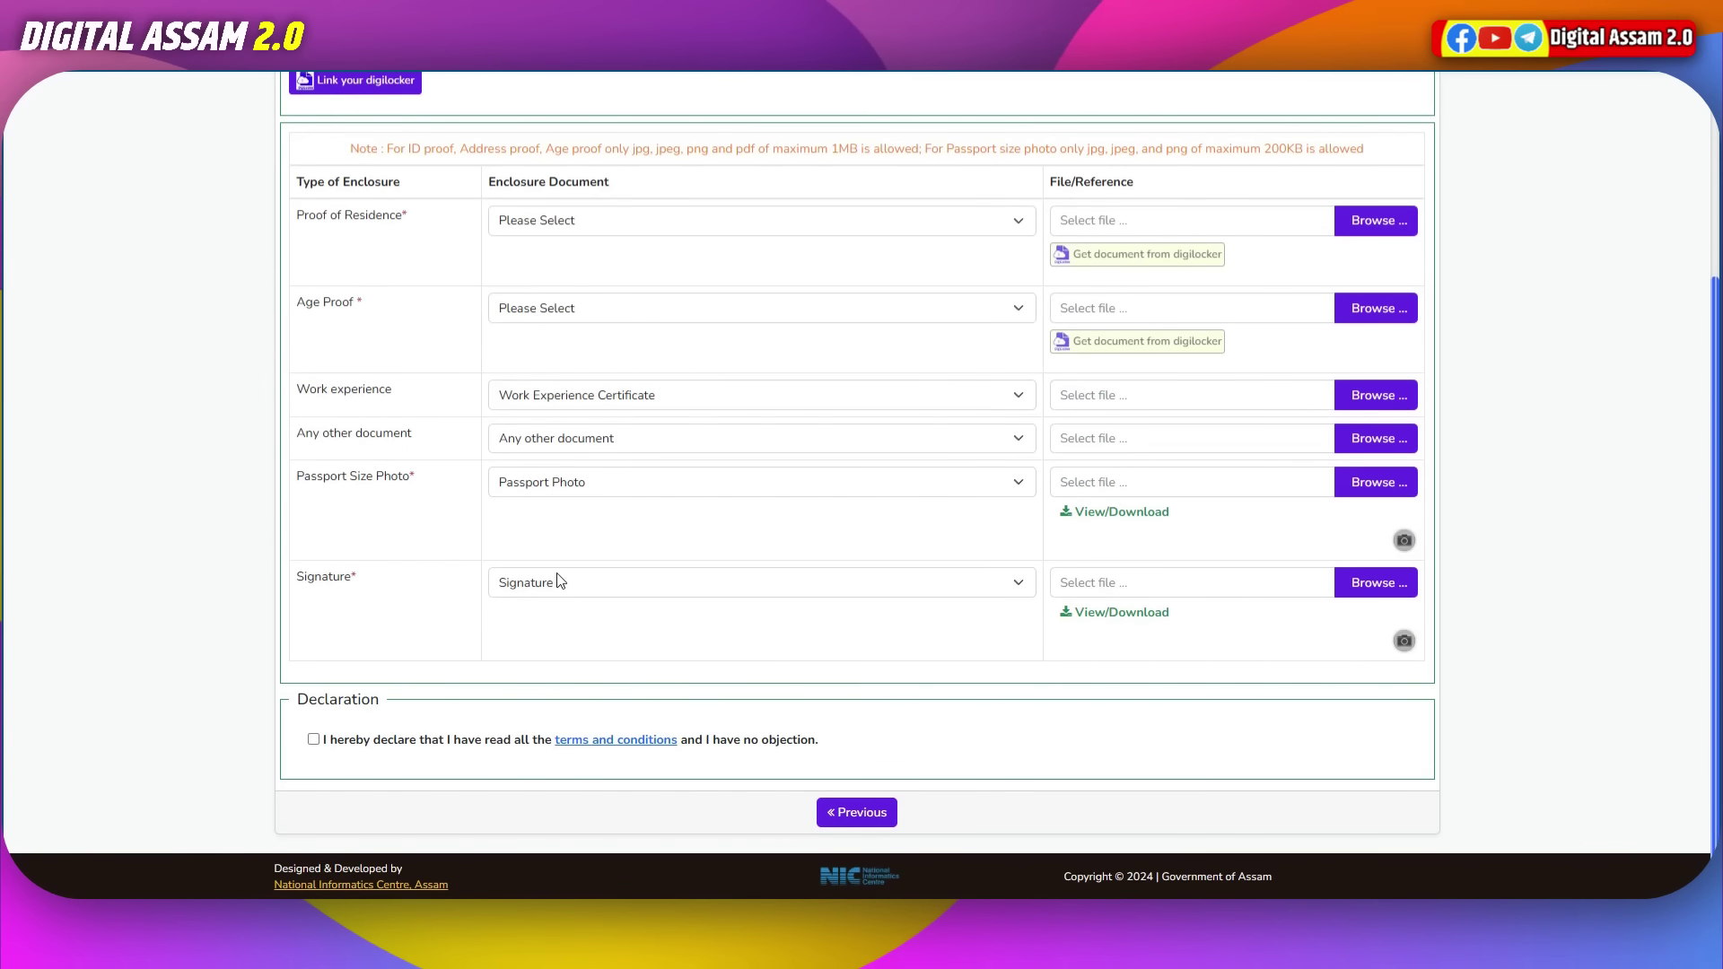
click(314, 740)
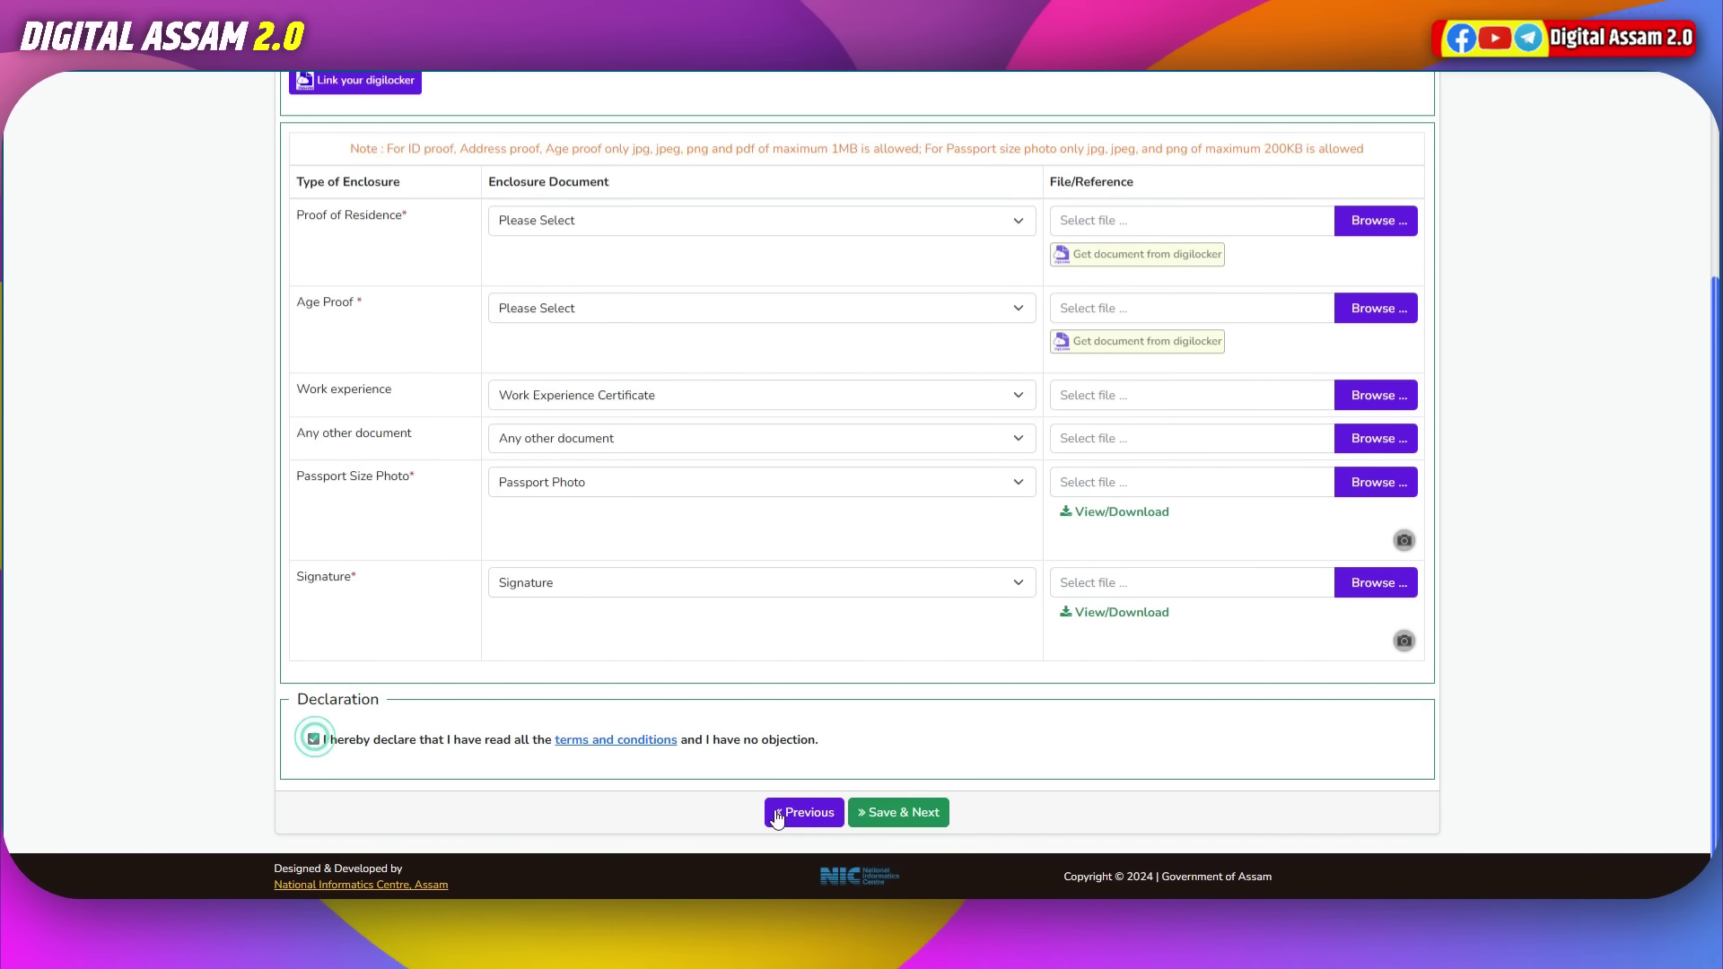
click(904, 819)
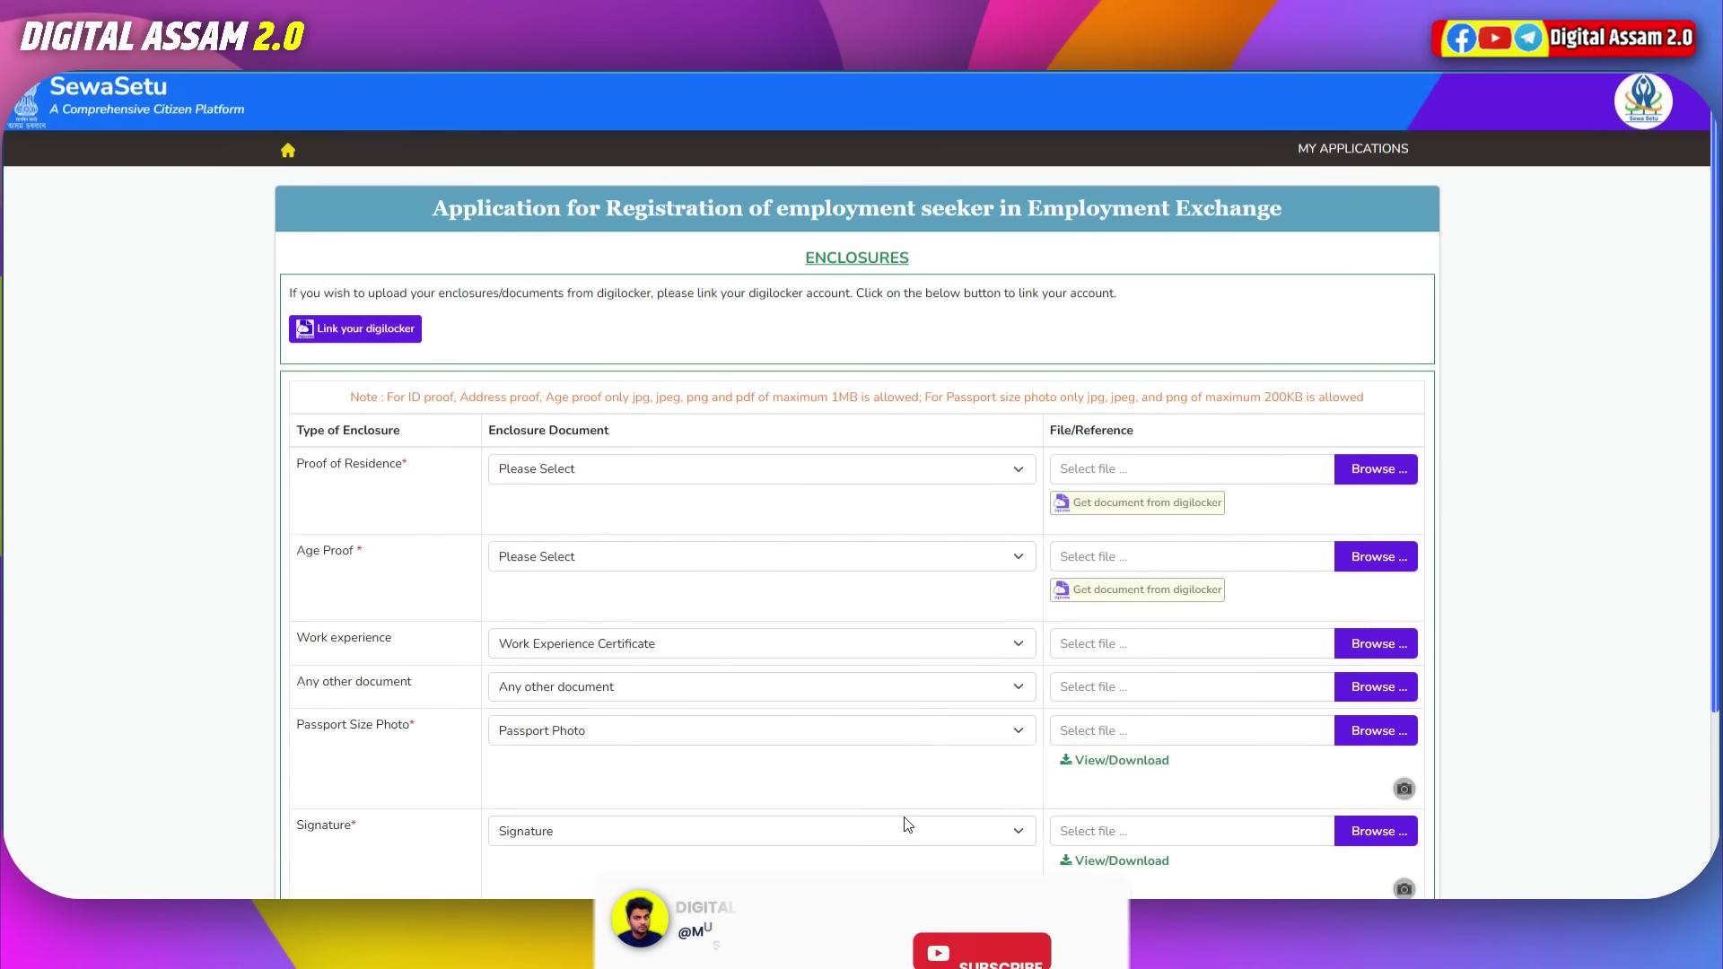
scroll(887, 374, down, 3)
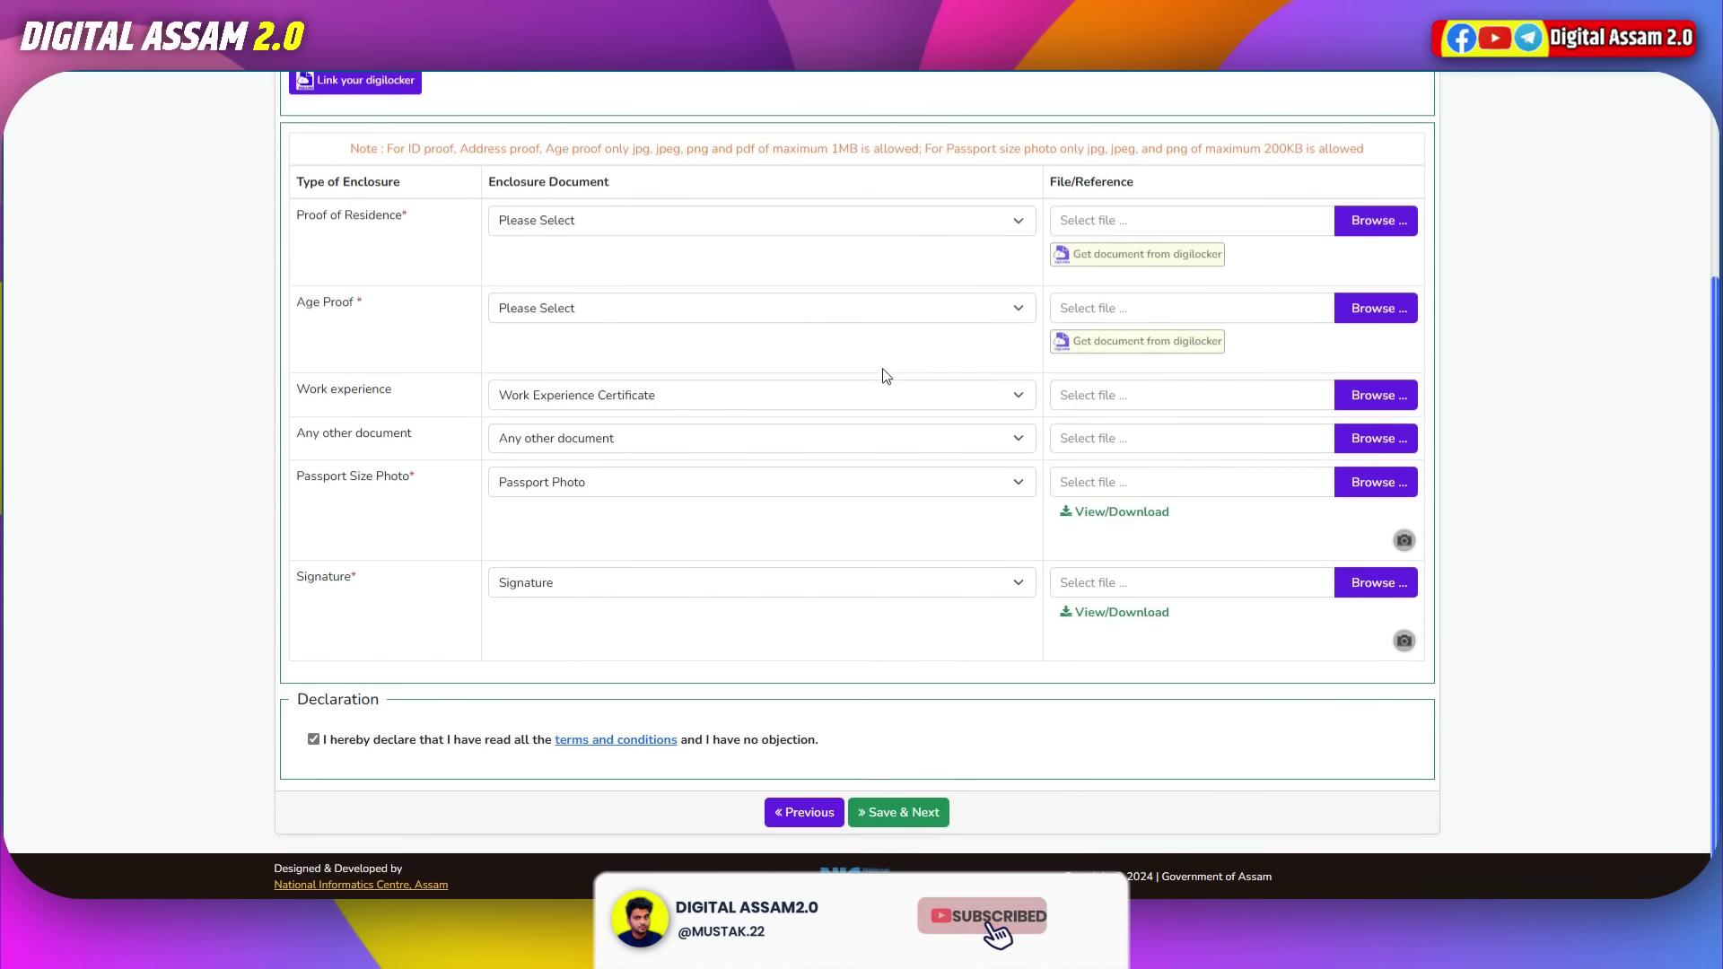
click(884, 819)
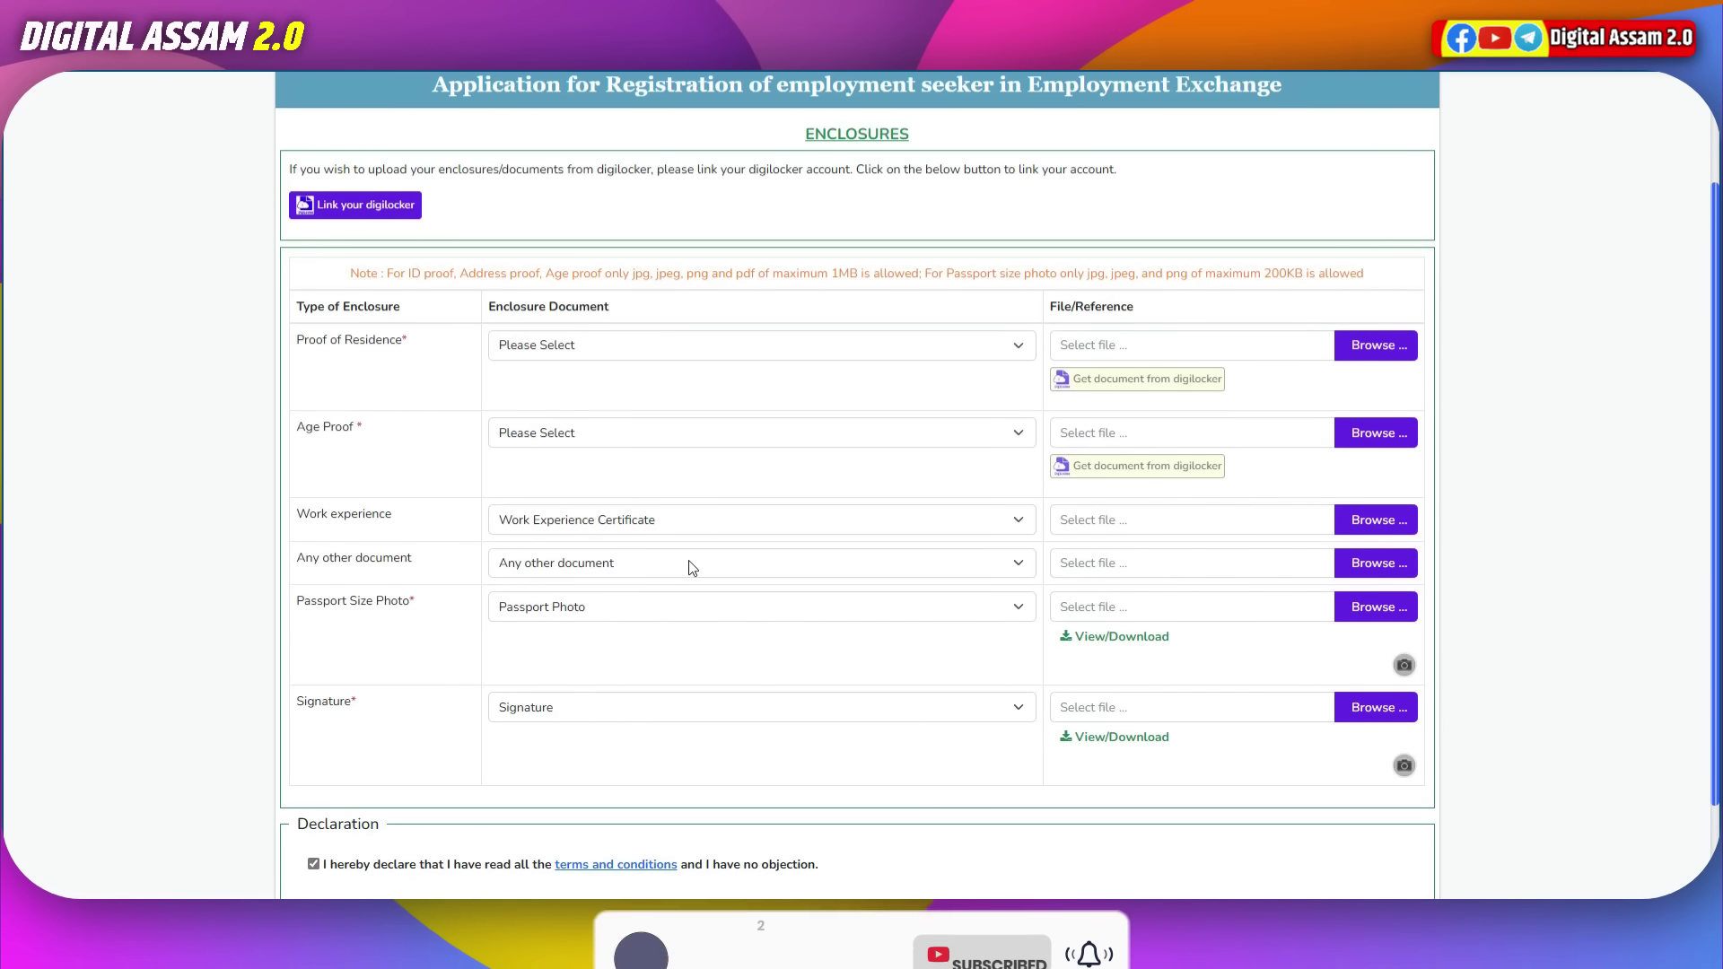
Step: Review the enclosures form, including the file format and size note, the required uploads and the declaration
scroll(692, 567, down, 2)
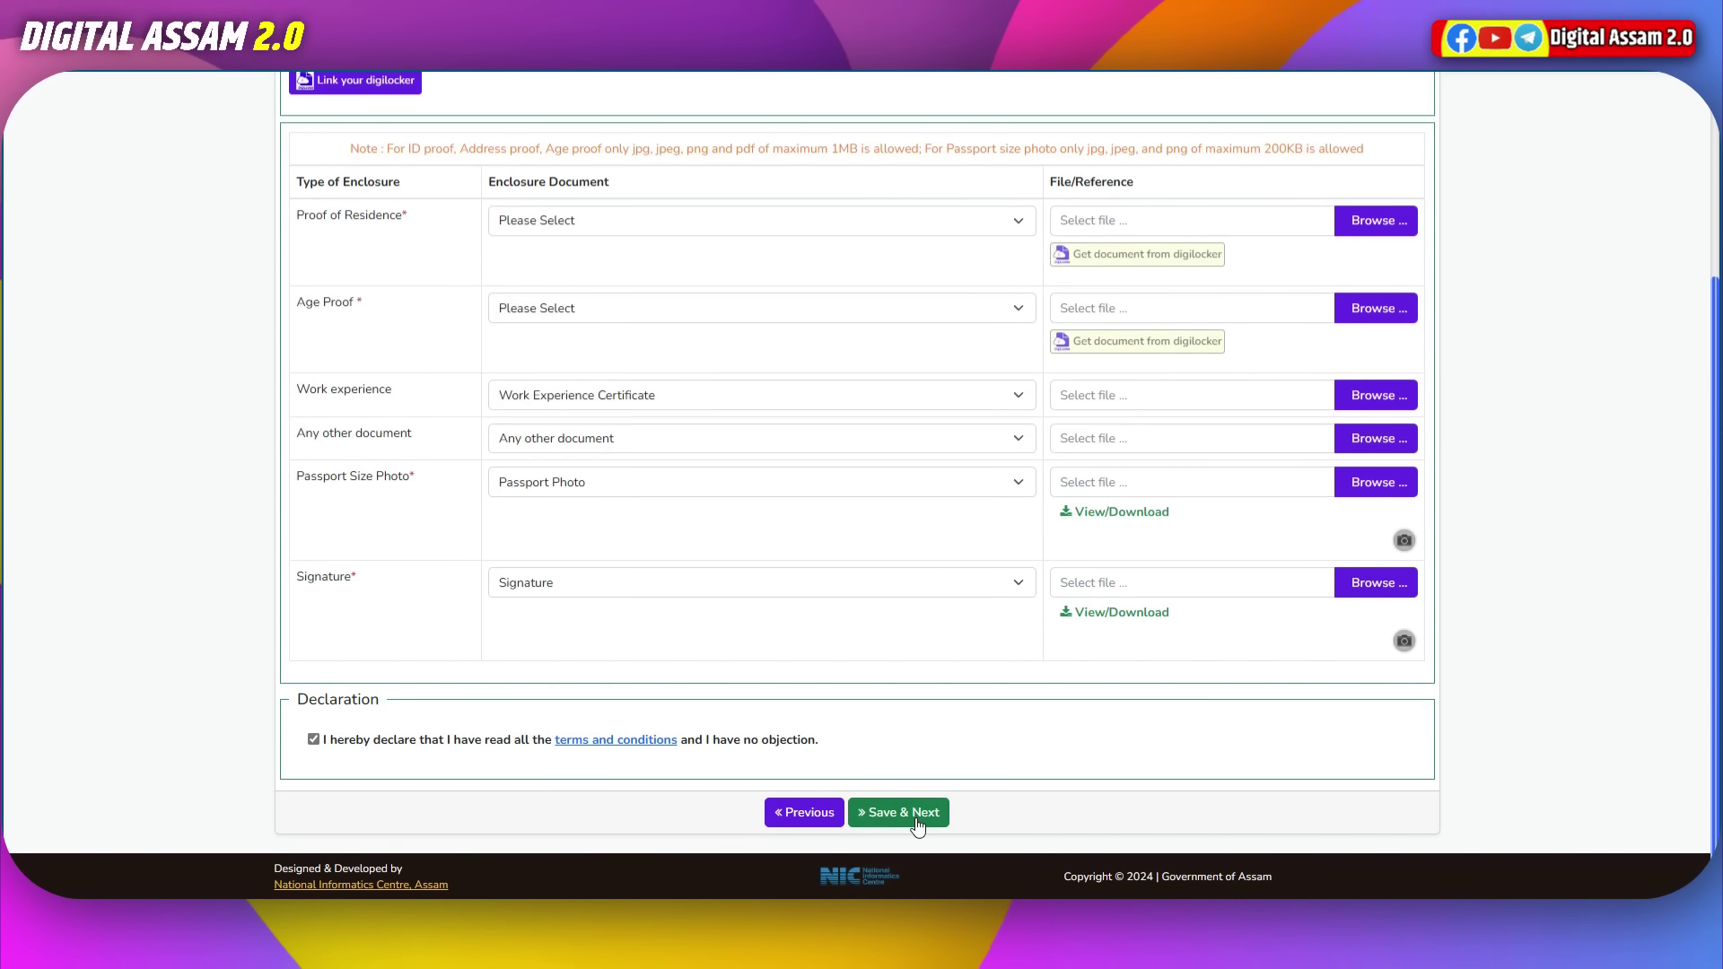
scroll(917, 824, up, 2)
scroll(898, 637, down, 2)
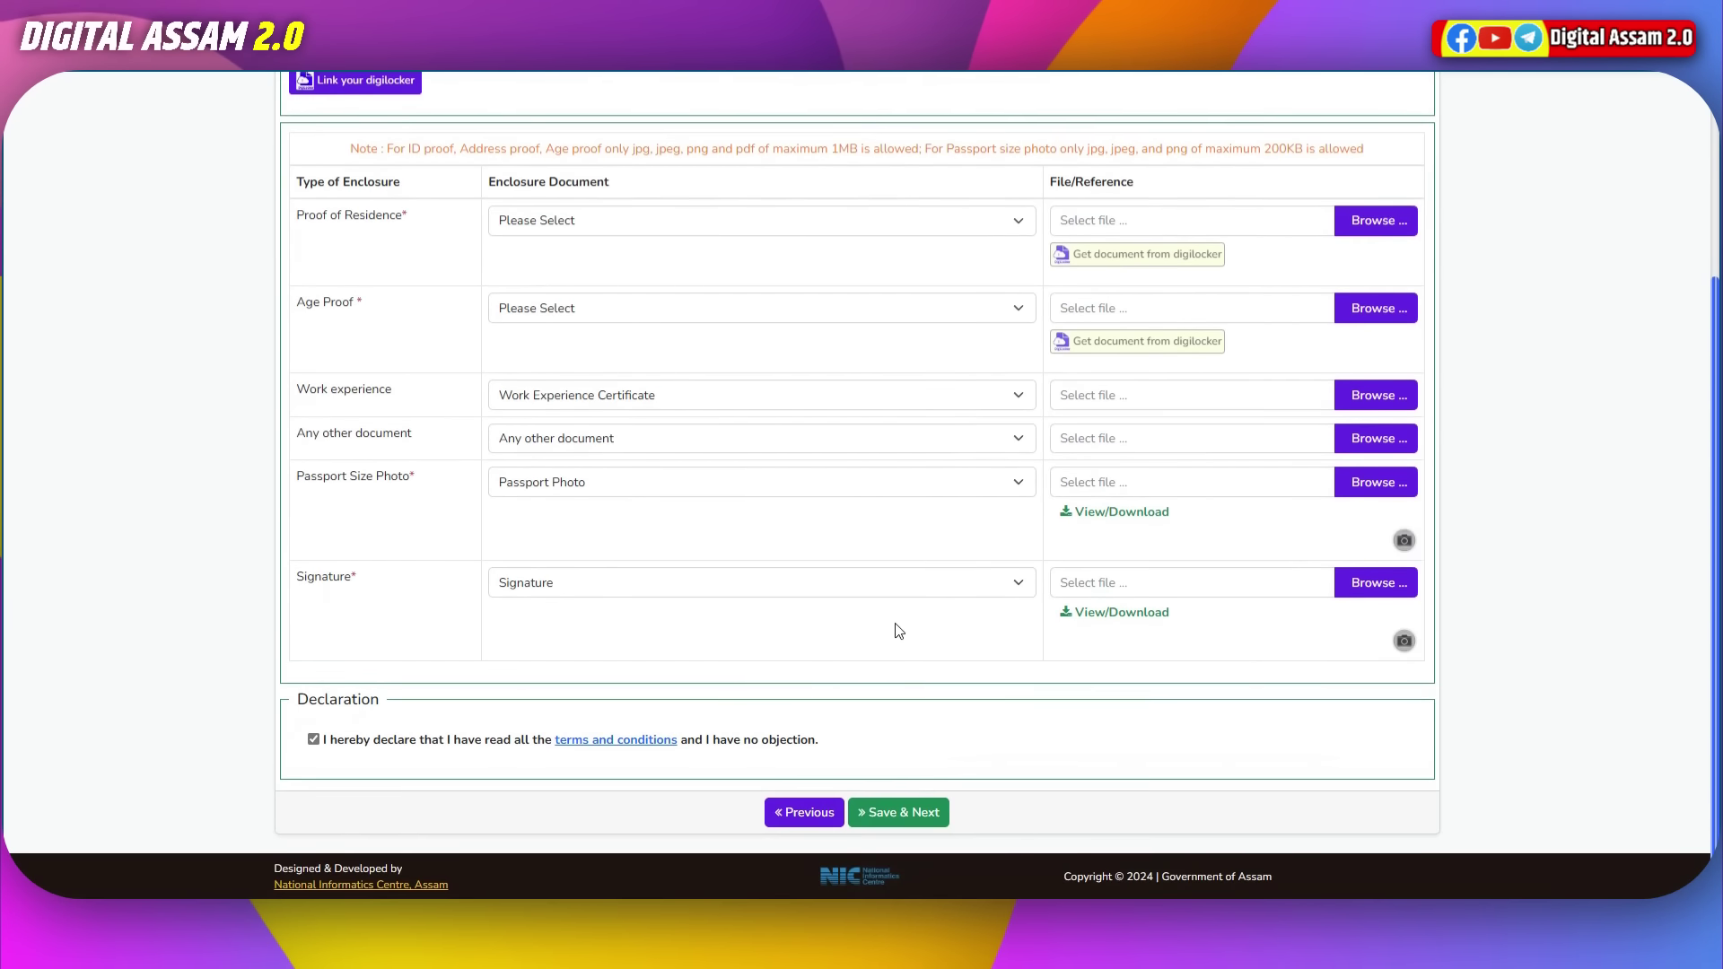
scroll(896, 630, up, 4)
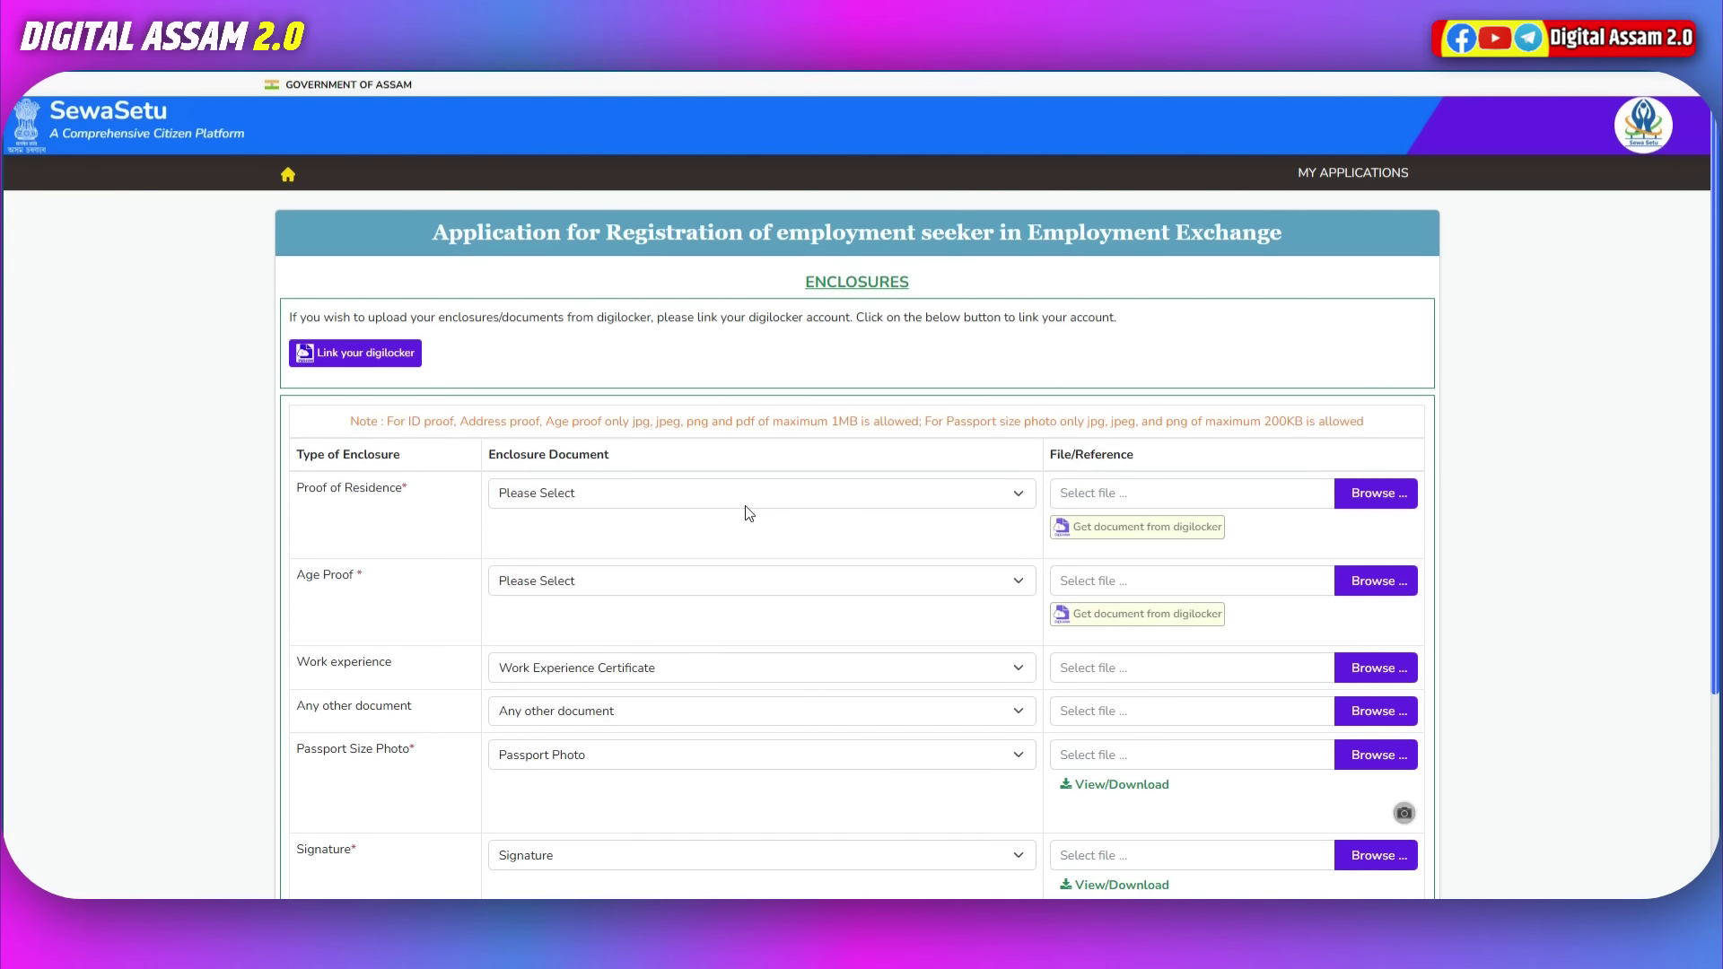
scroll(748, 512, down, 3)
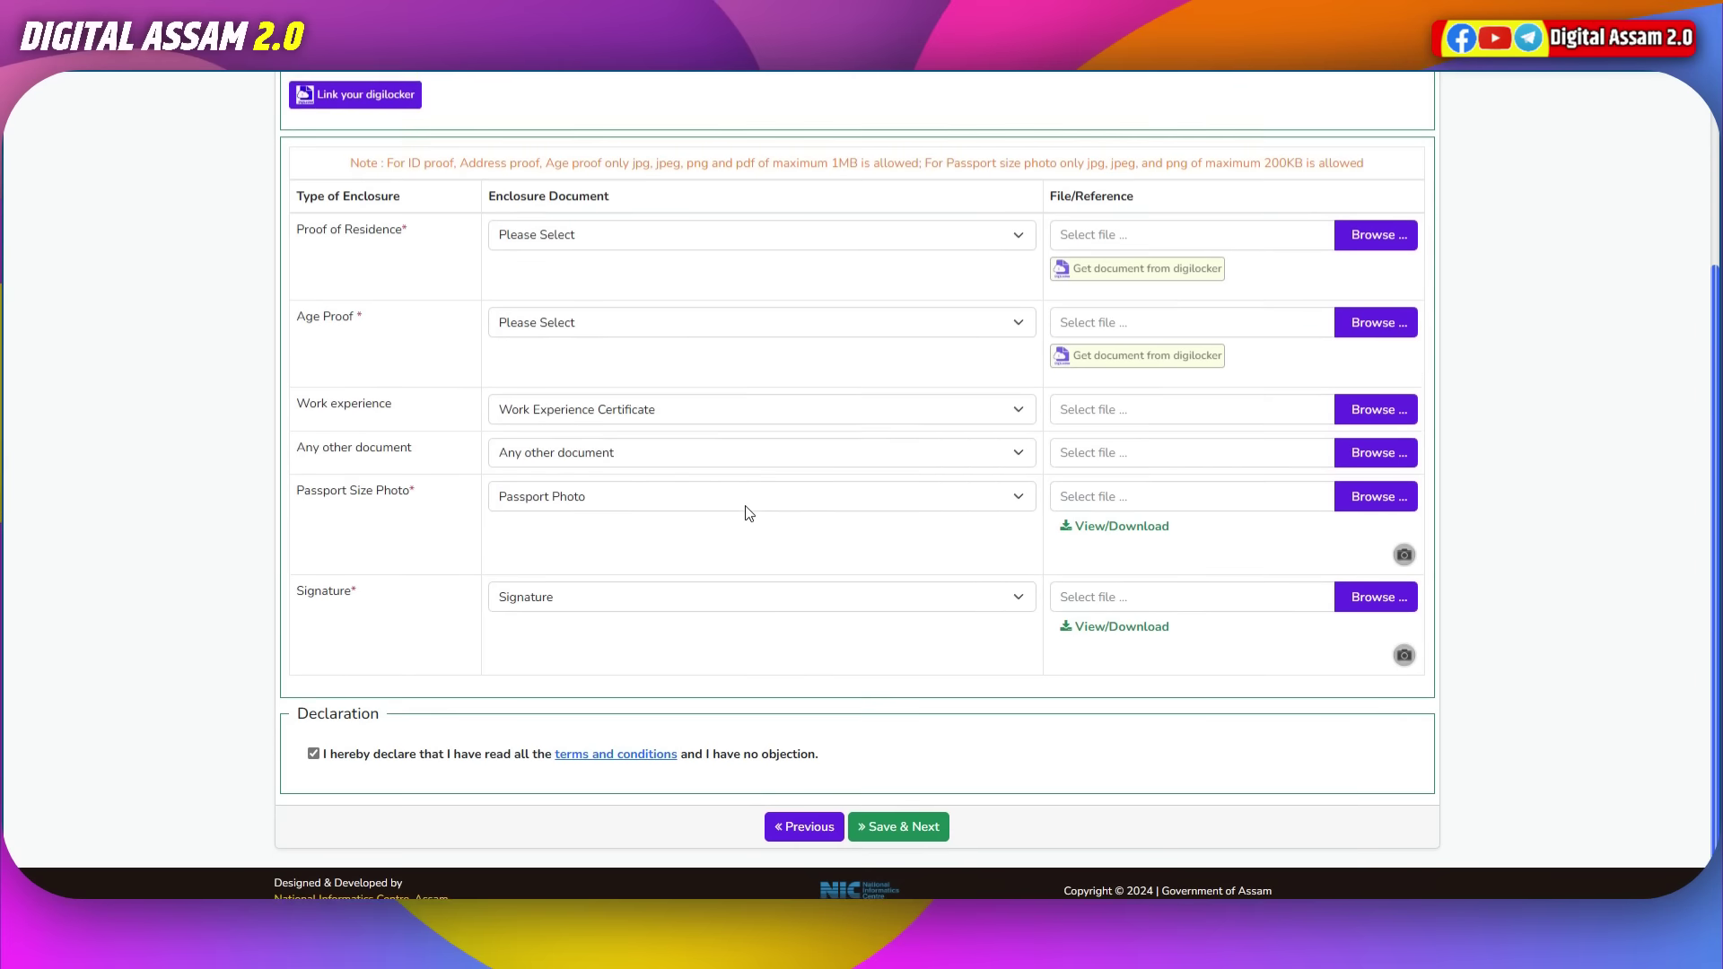
scroll(748, 512, up, 3)
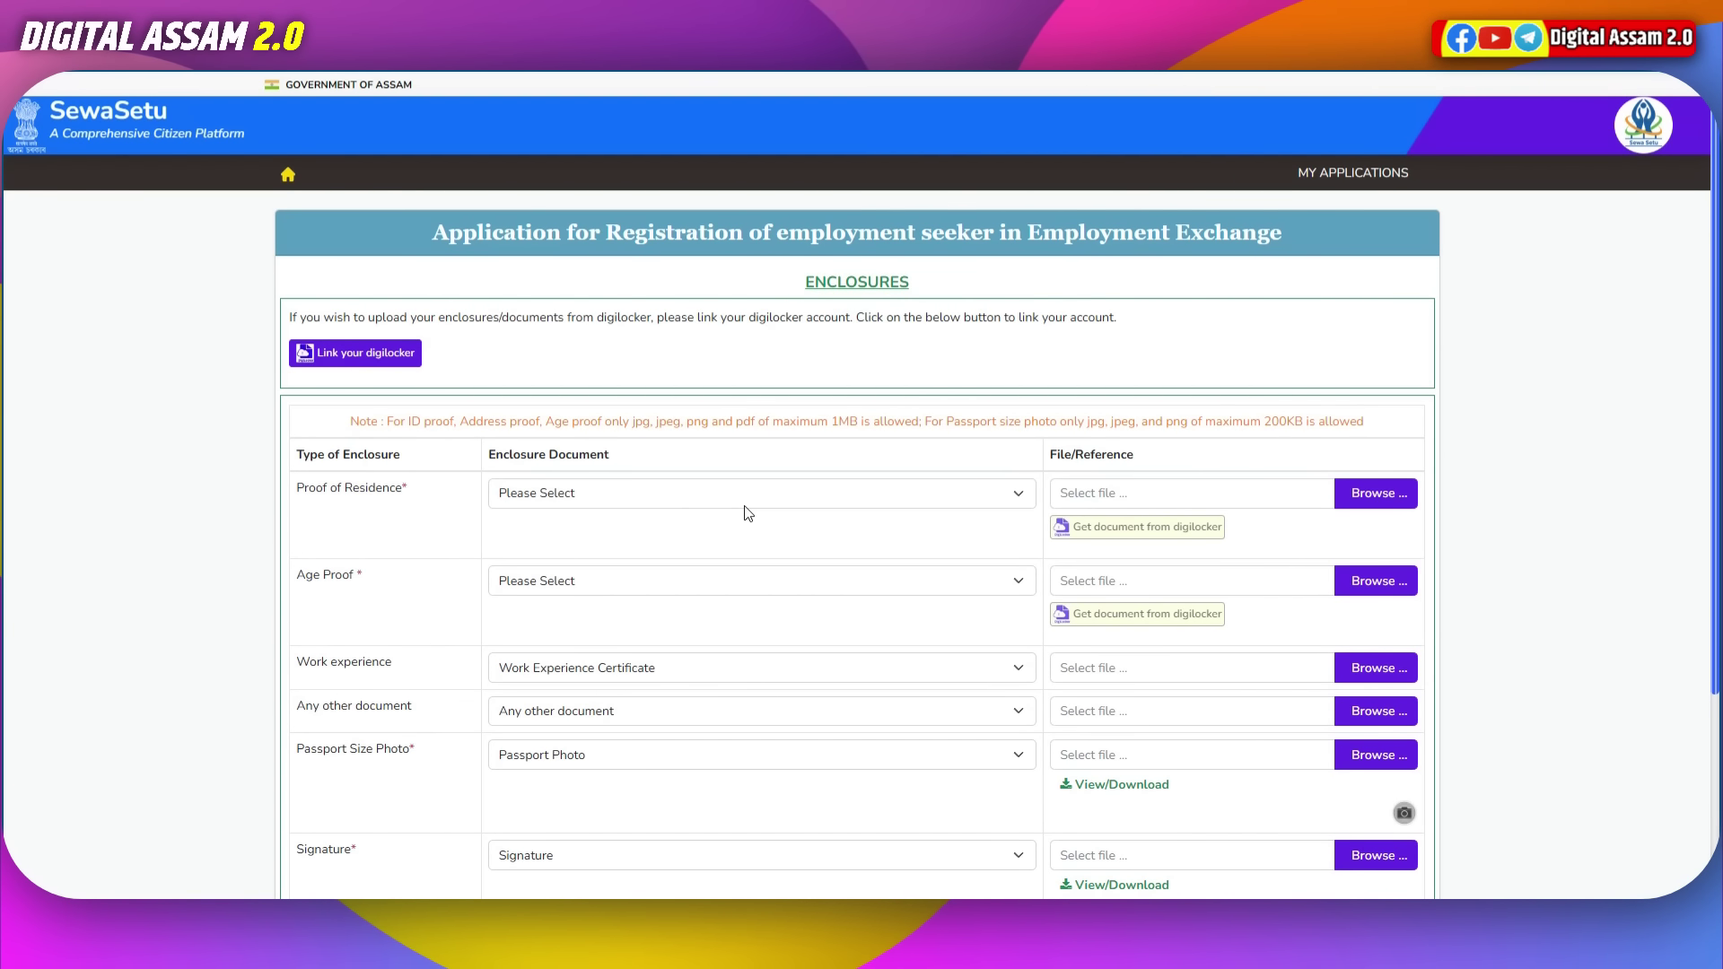
scroll(1128, 405, down, 3)
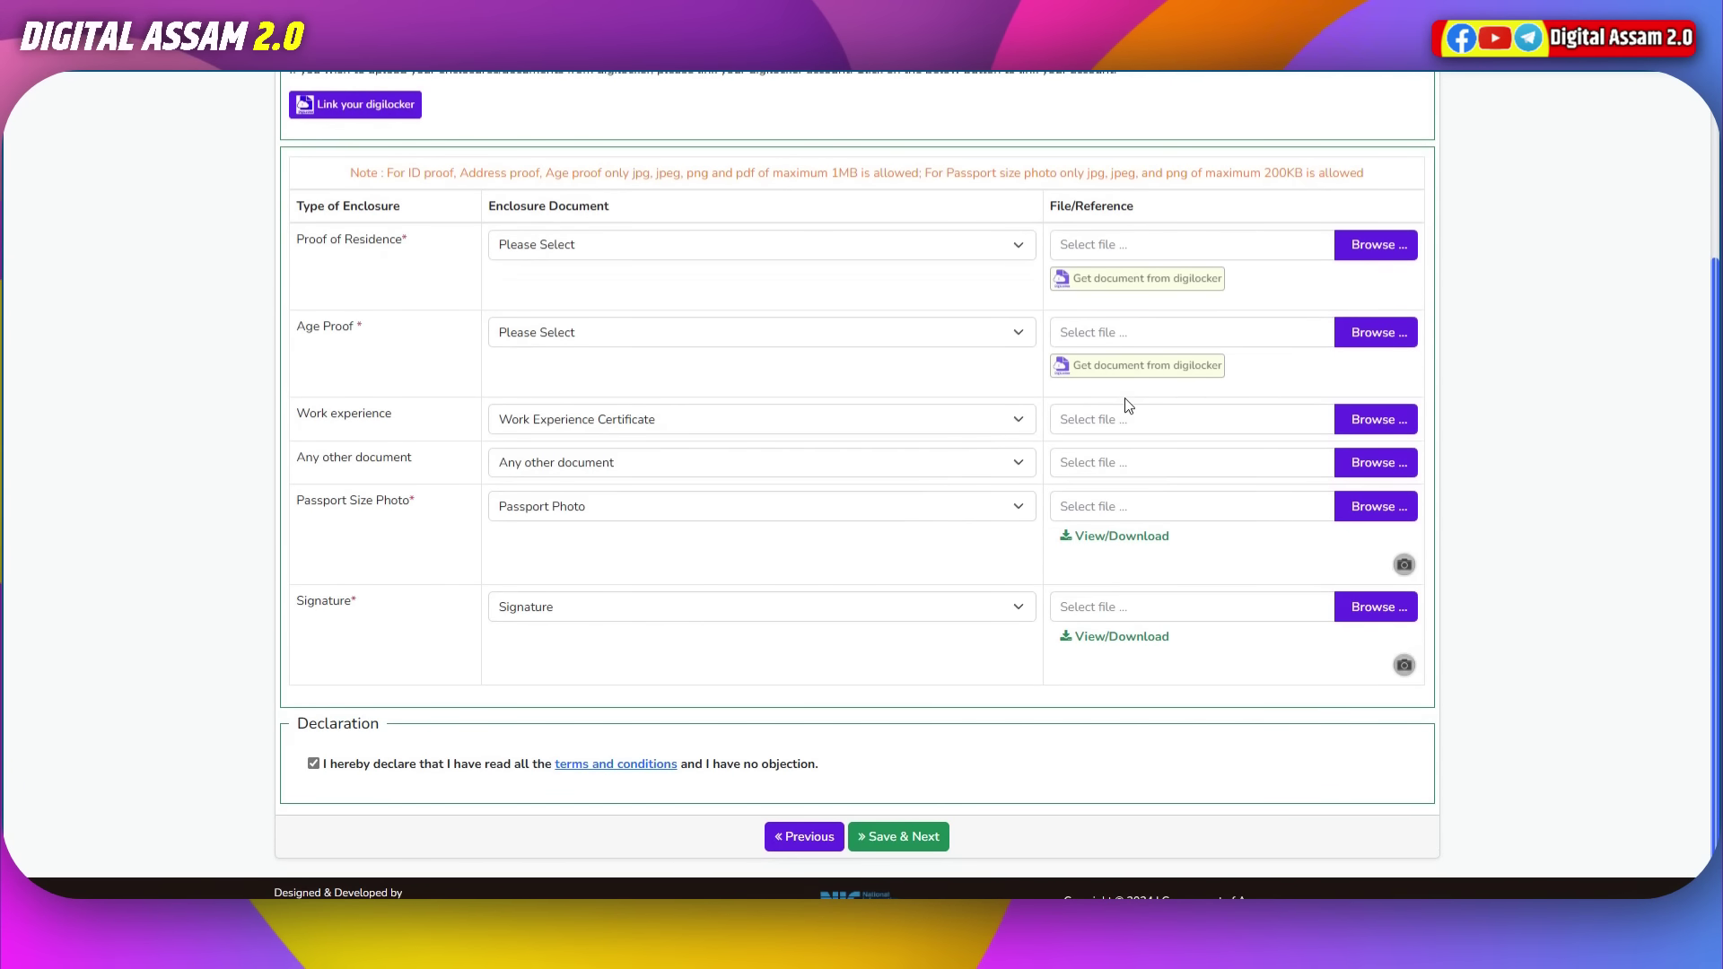
scroll(1091, 447, up, 3)
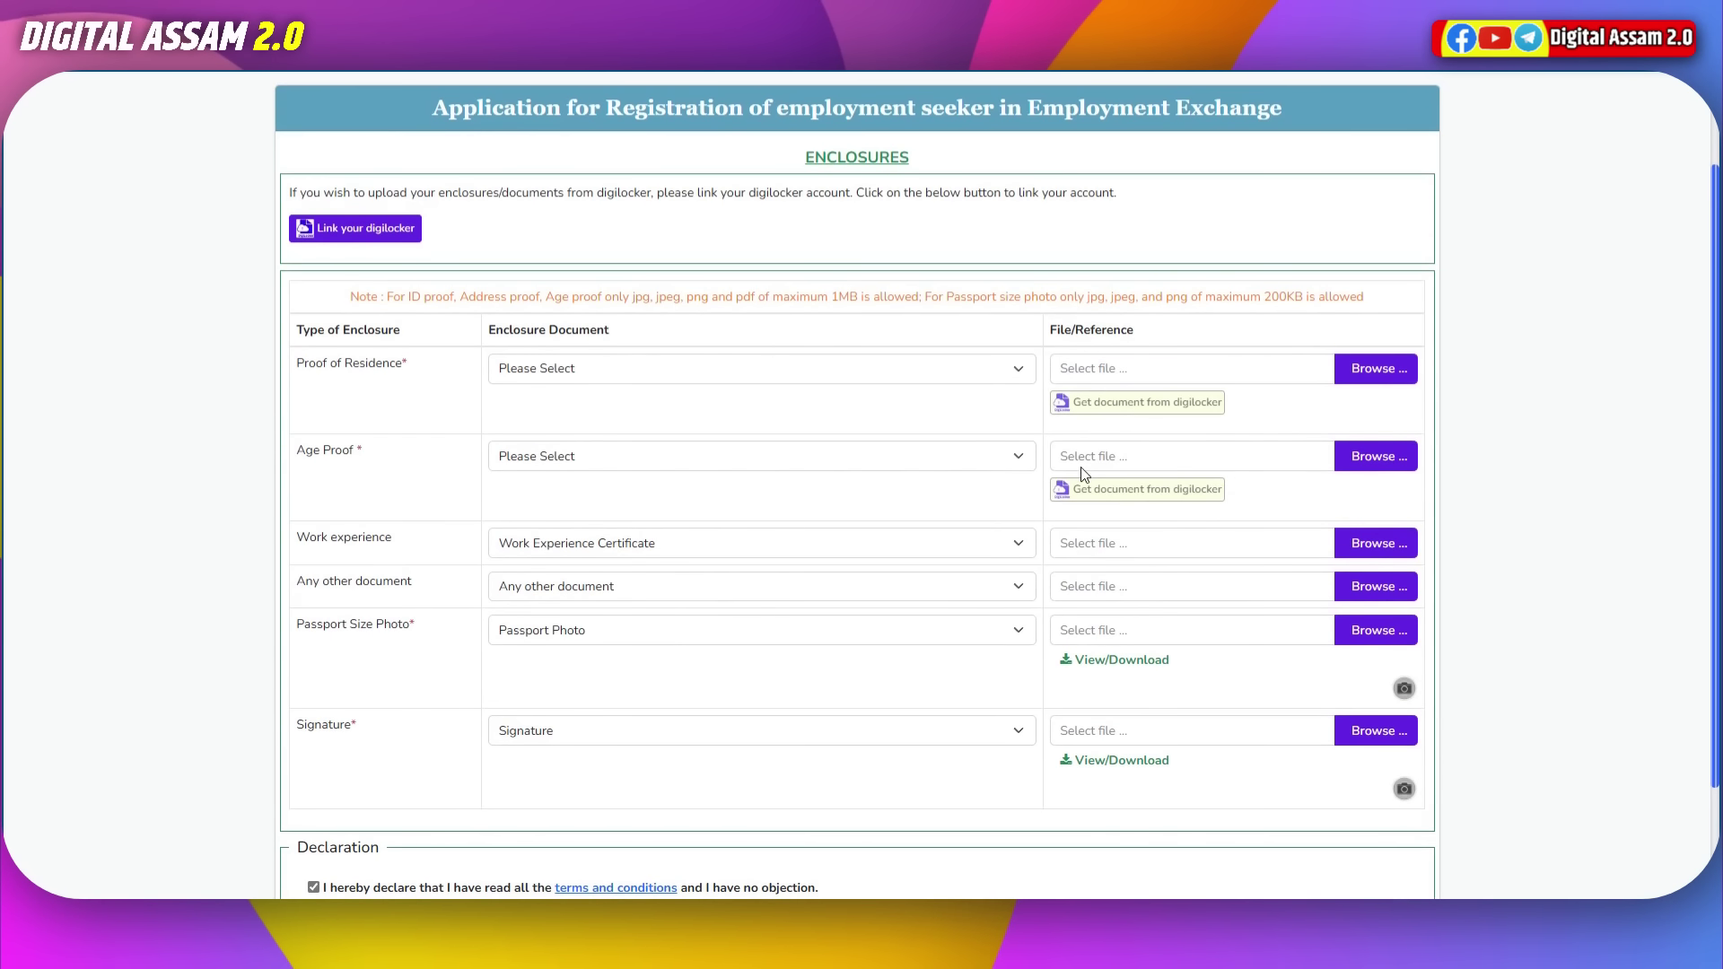